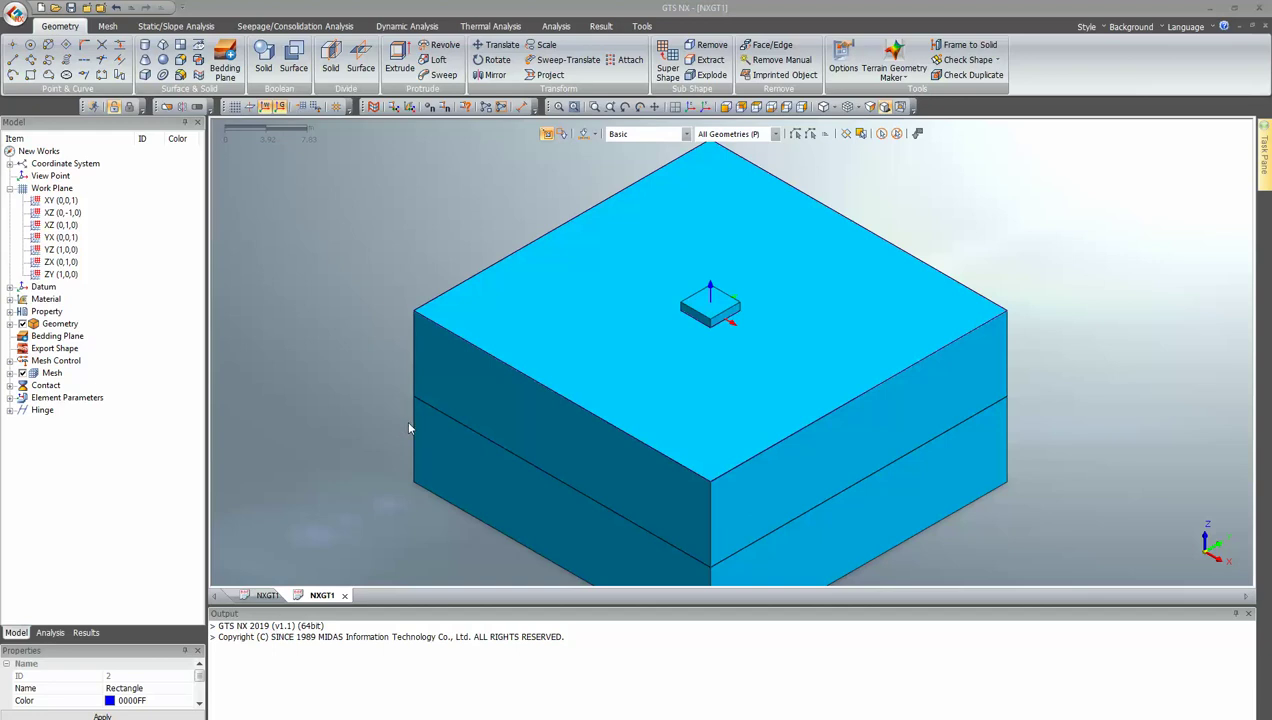
# - Examine the raft rectangles and the four pile lines by temporarily hiding the solids, and restore the solids in isometric view
pyautogui.scroll(-3, 1100, 300)
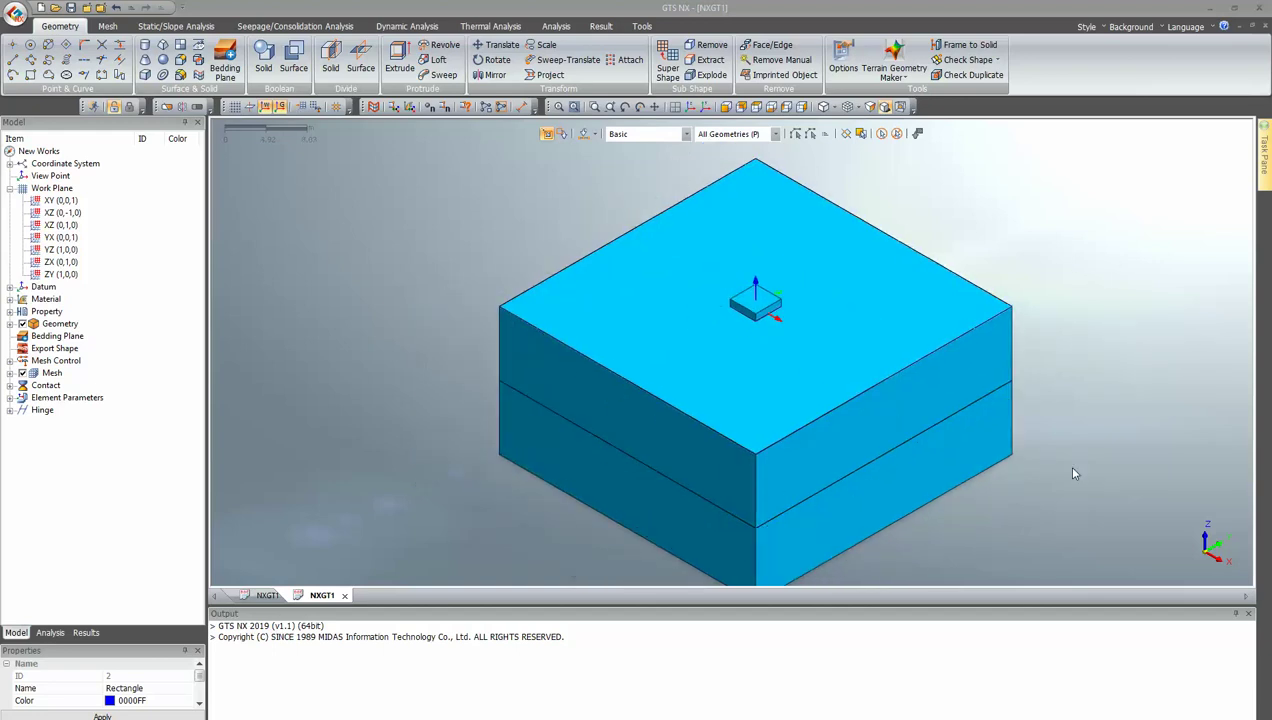
pyautogui.scroll(-1, 414, 388)
pyautogui.scroll(1, 480, 495)
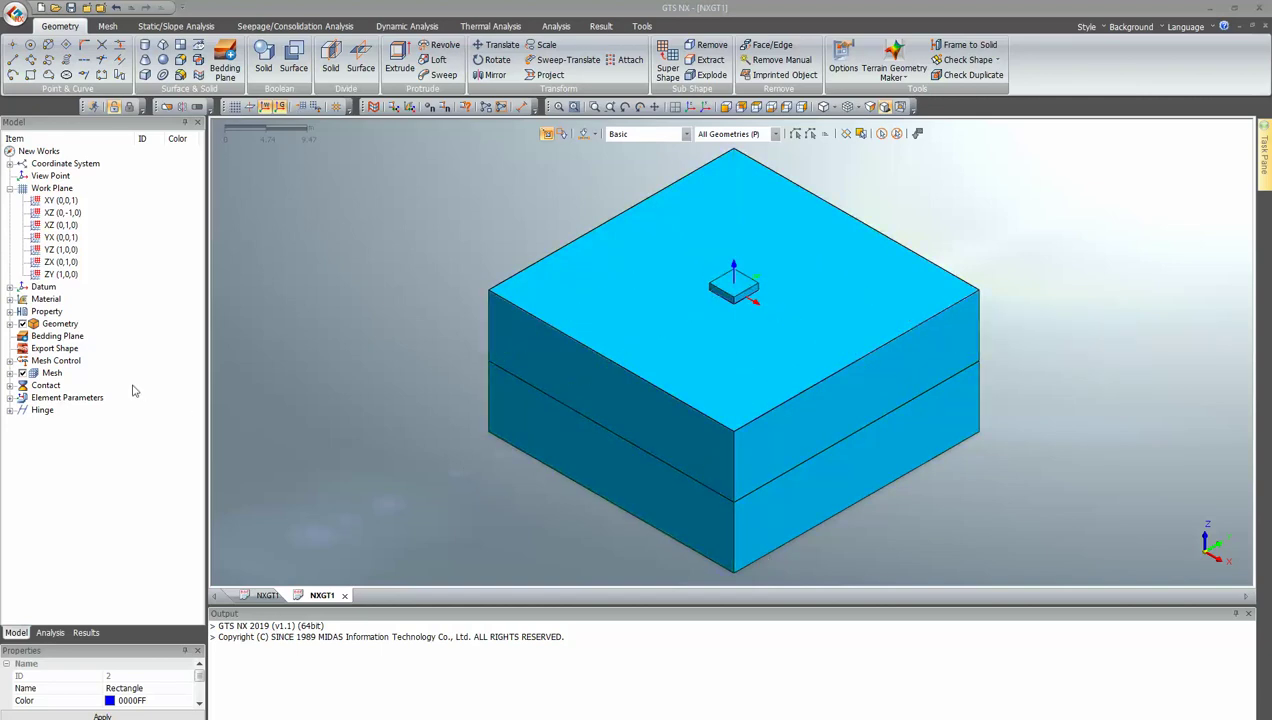
pyautogui.click(10, 324)
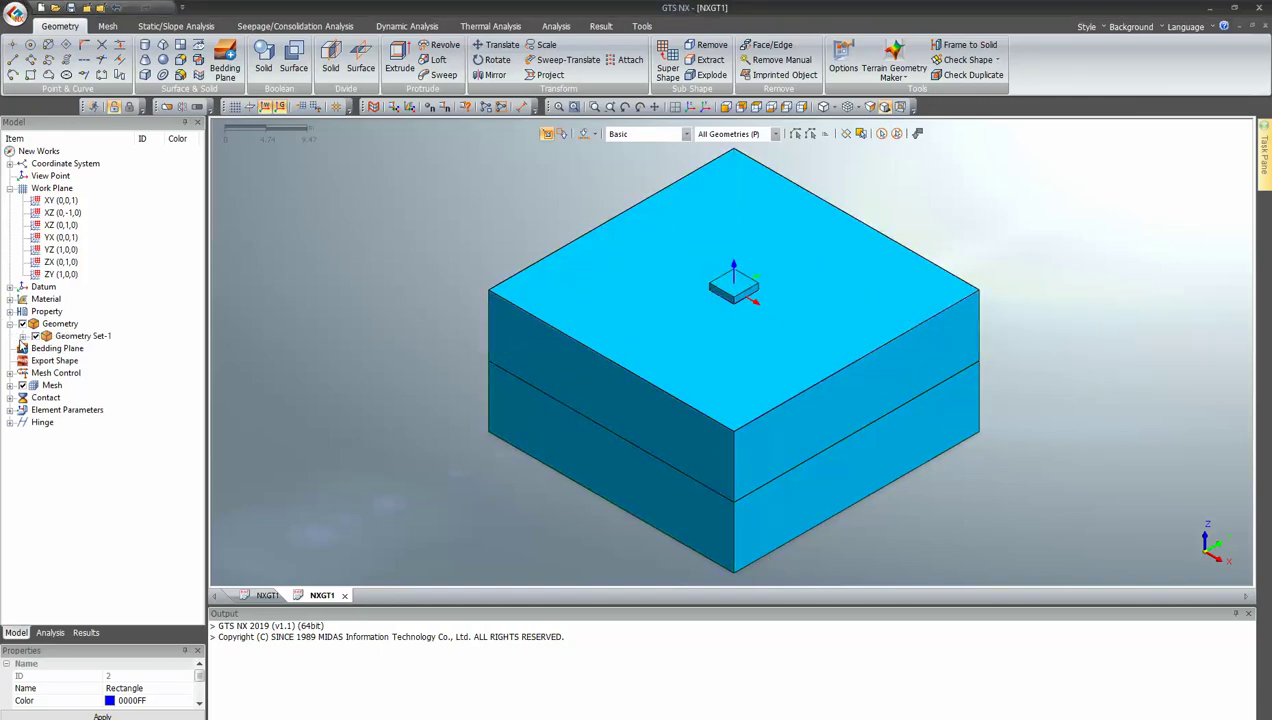
pyautogui.click(22, 336)
pyautogui.click(48, 360)
pyautogui.moveTo(622, 391); pyautogui.dragTo(838, 341, button='middle')
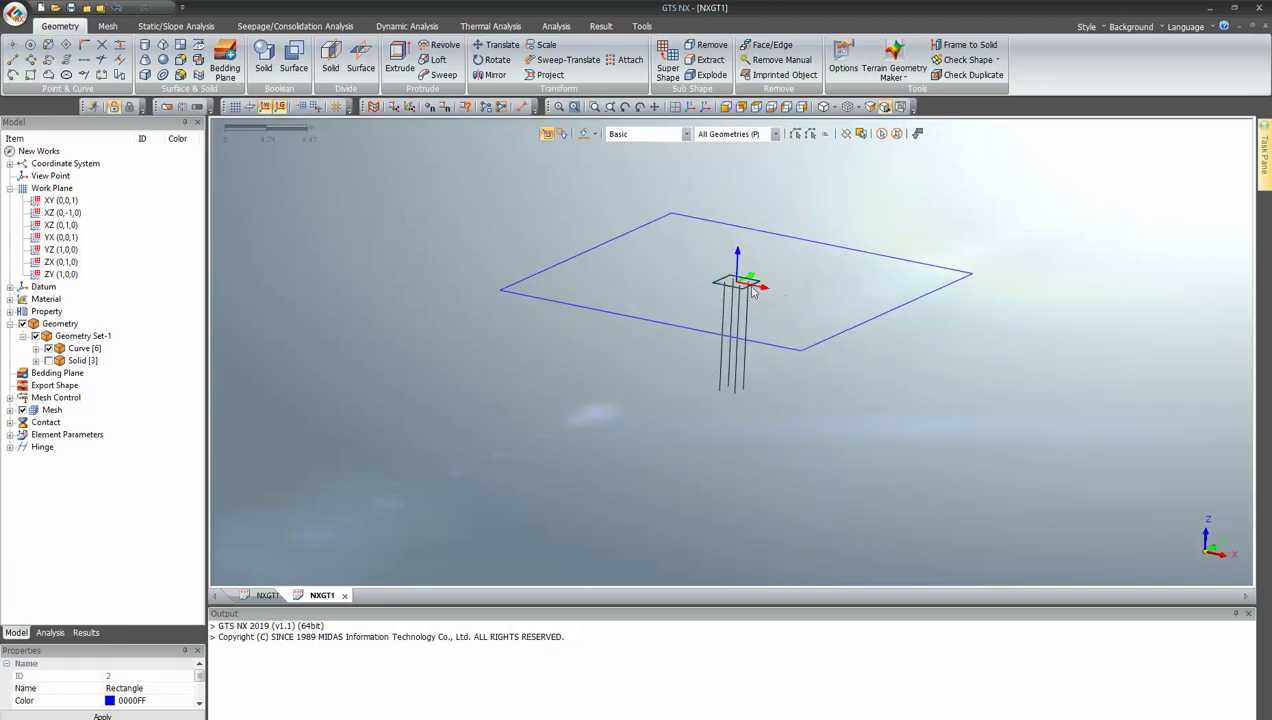
pyautogui.moveTo(843, 289); pyautogui.dragTo(840, 286, button='middle')
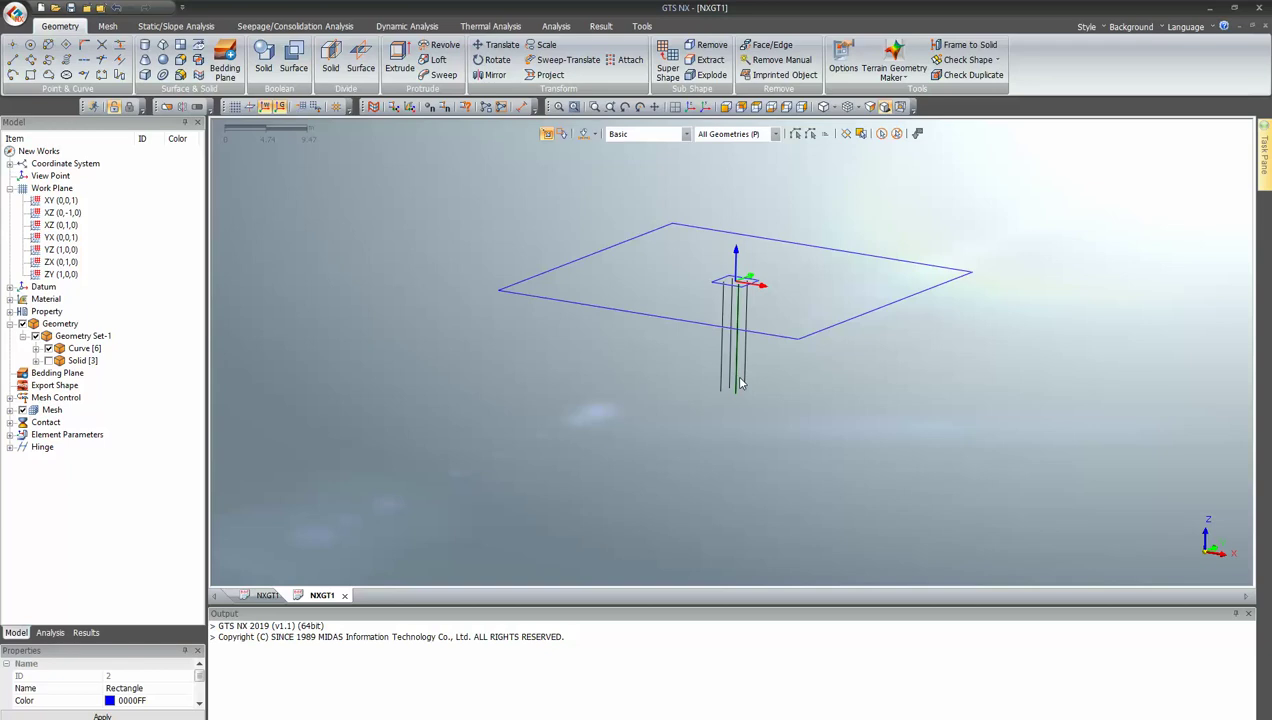
pyautogui.moveTo(816, 289); pyautogui.dragTo(780, 327, button='middle')
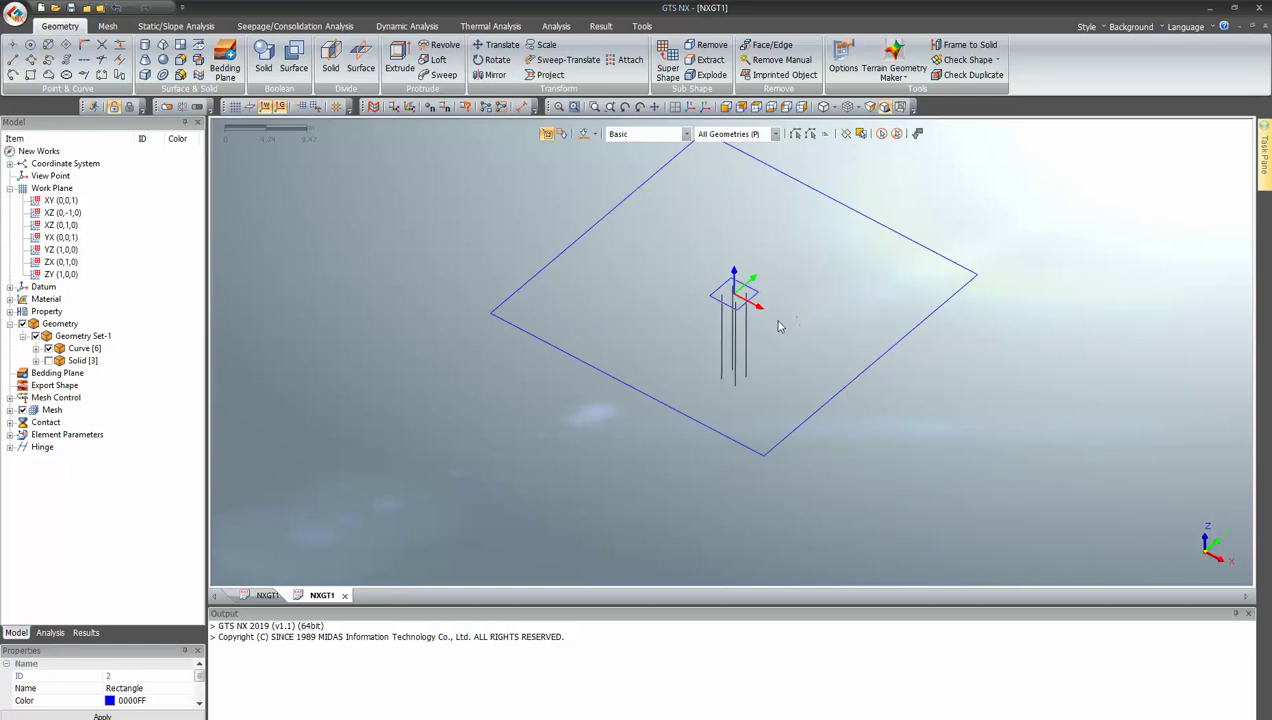
pyautogui.click(47, 361)
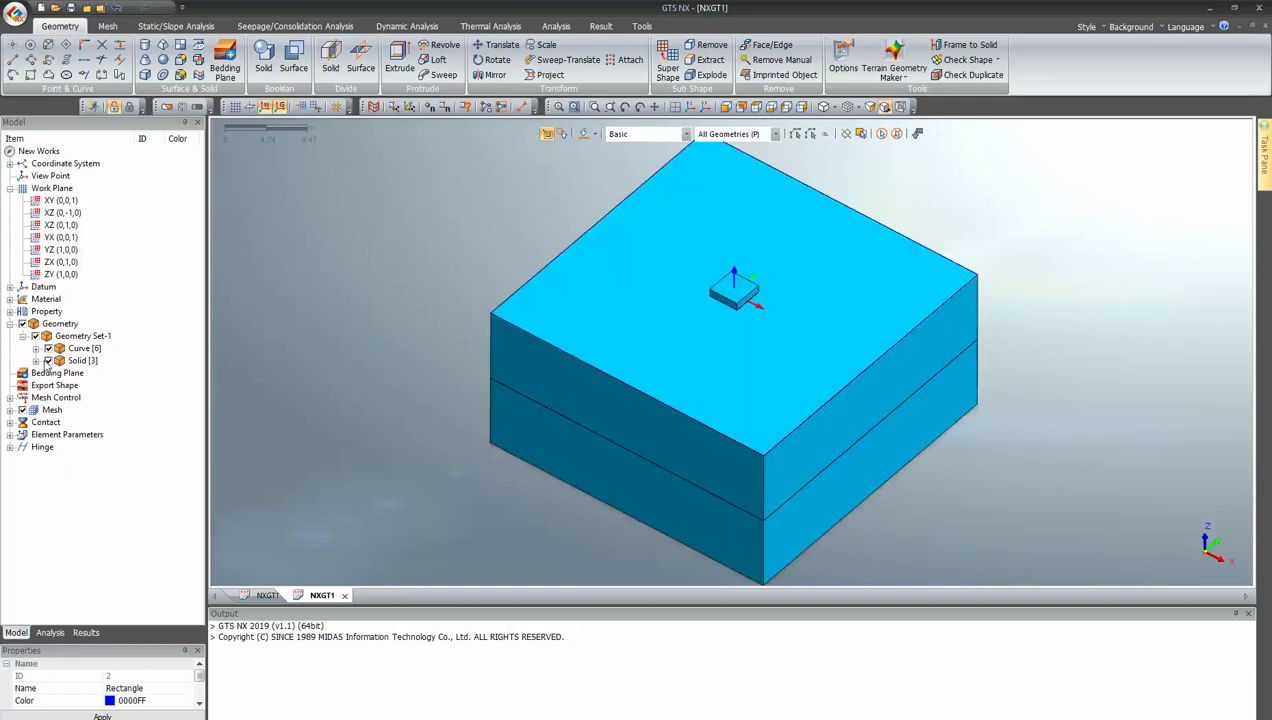
pyautogui.click(676, 107)
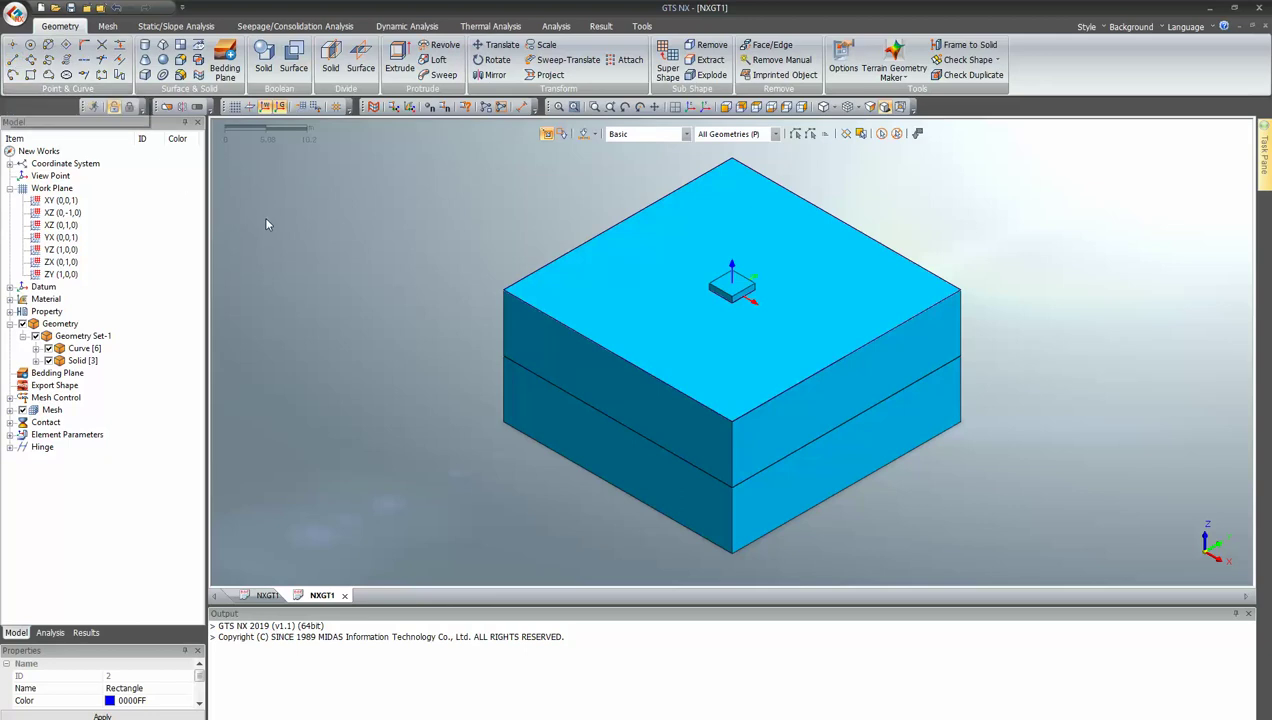
# - Auto Connect all three solids with the Boolean method so that they share faces
pyautogui.click(197, 60)
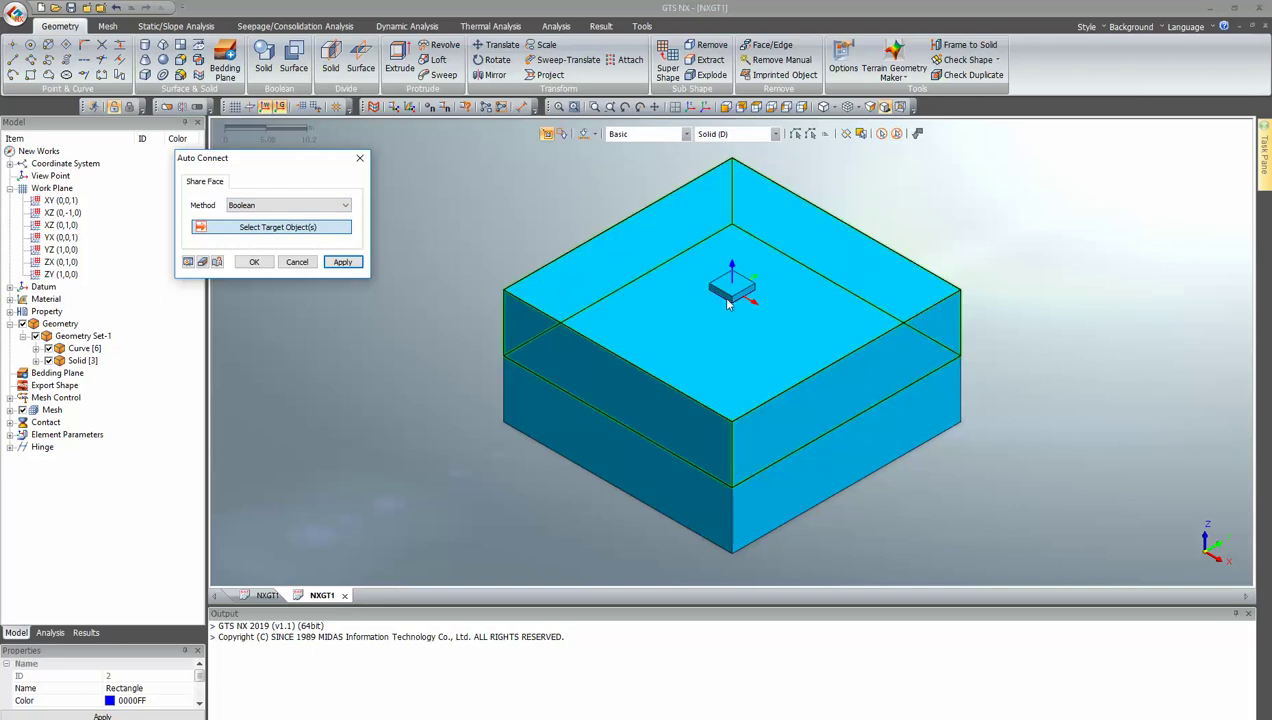
pyautogui.hotkey('ctrl', 'a')
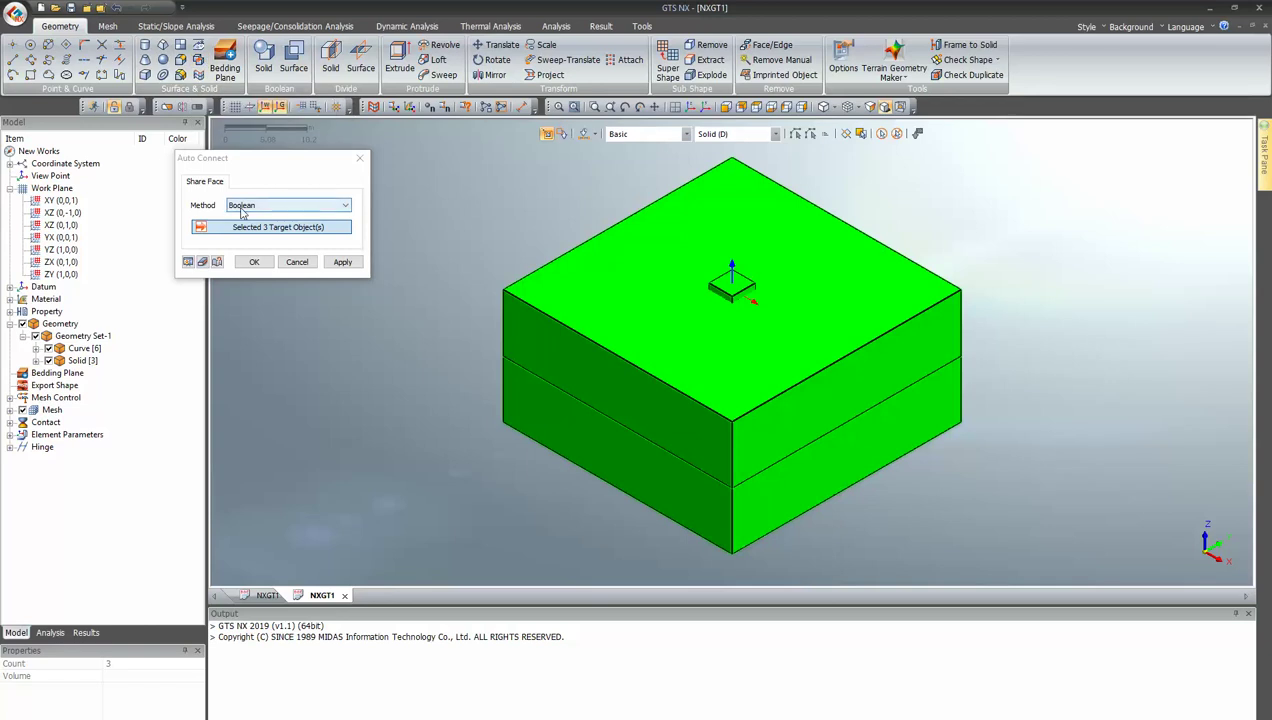
pyautogui.click(255, 262)
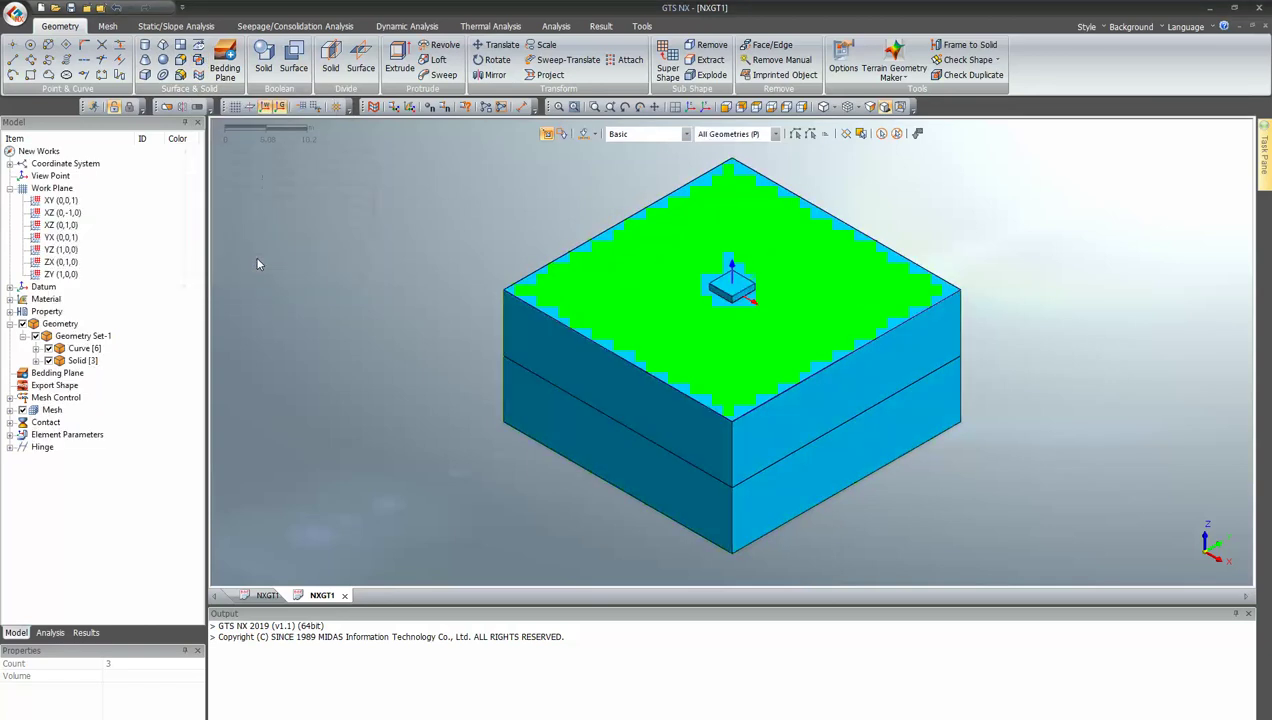
# - Check the visible shapes for duplicate edges and faces and inspect the interfaces between the soil layers and the raft
pyautogui.click(967, 74)
pyautogui.click(123, 400)
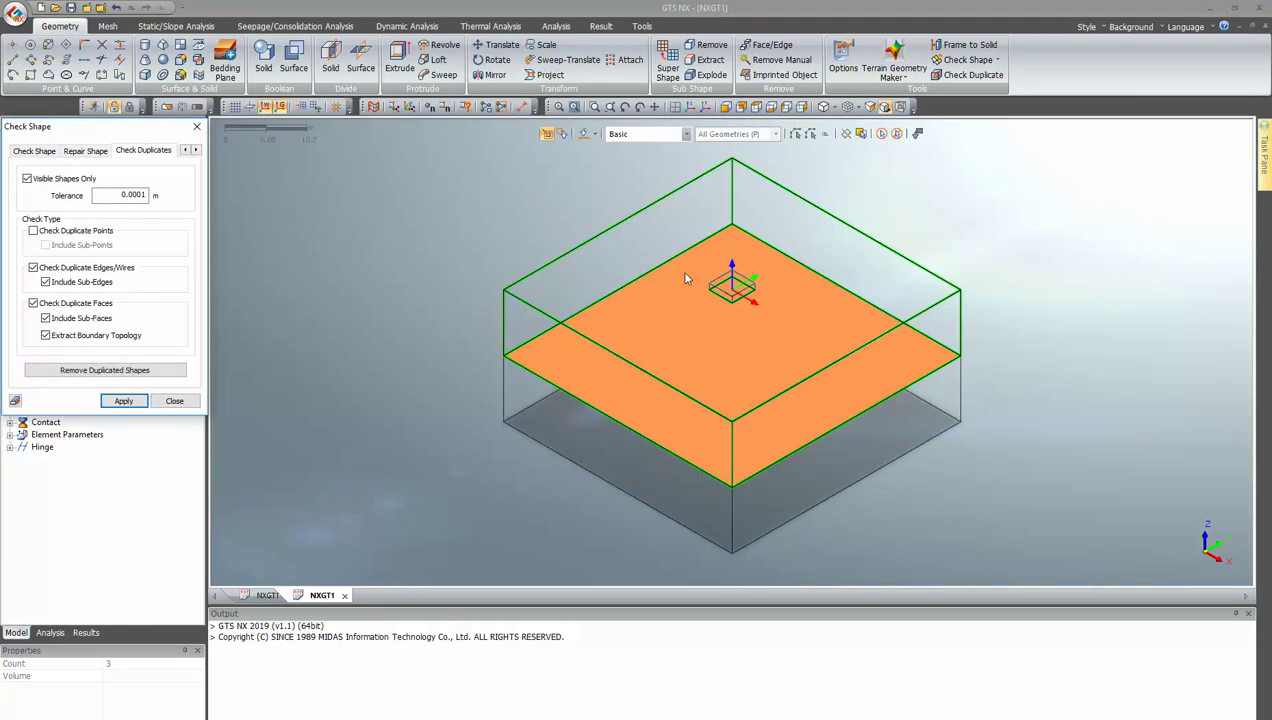
pyautogui.moveTo(685, 275); pyautogui.dragTo(728, 258, button='middle')
pyautogui.scroll(5, 728, 258)
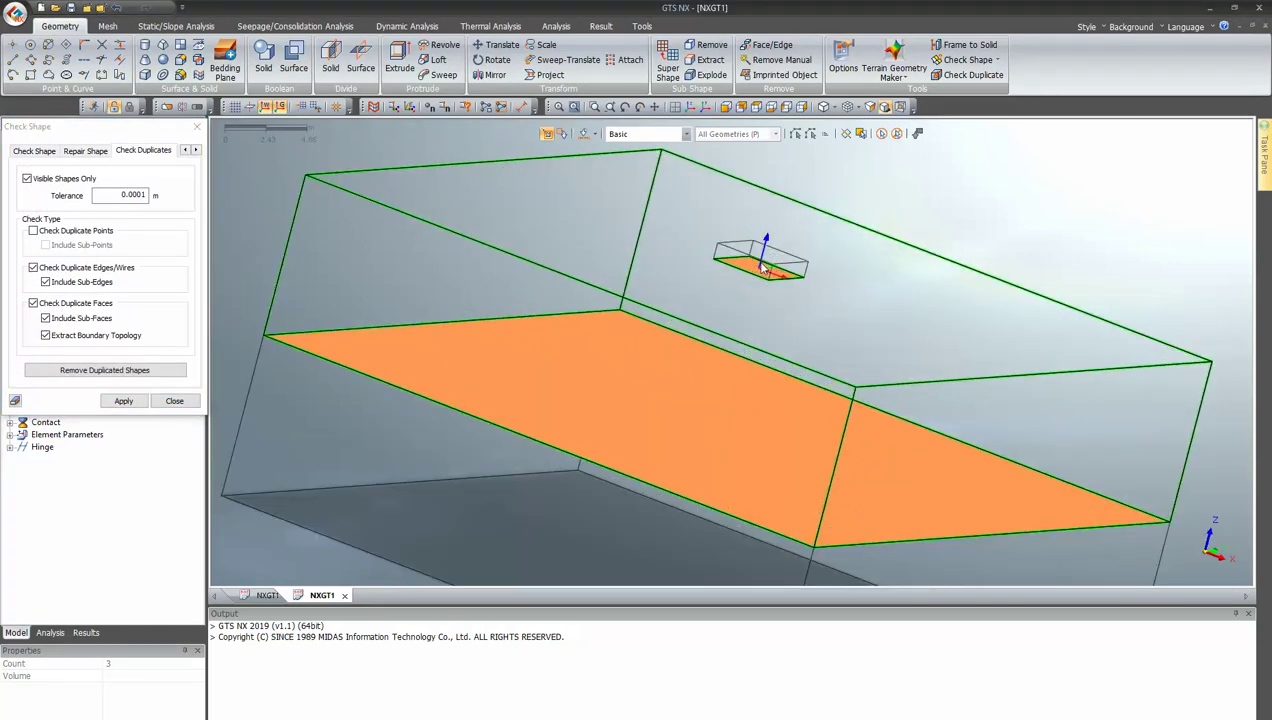
pyautogui.moveTo(700, 302); pyautogui.dragTo(549, 444, button='middle')
pyautogui.click(174, 400)
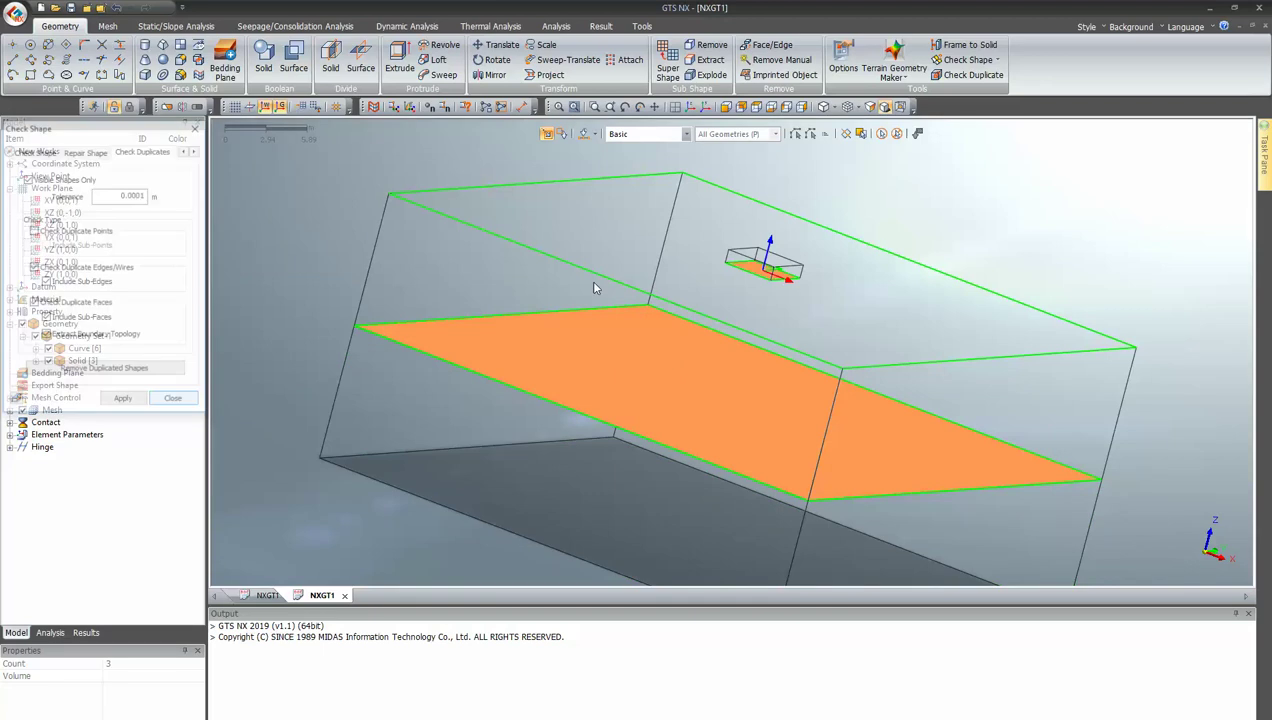
pyautogui.click(685, 106)
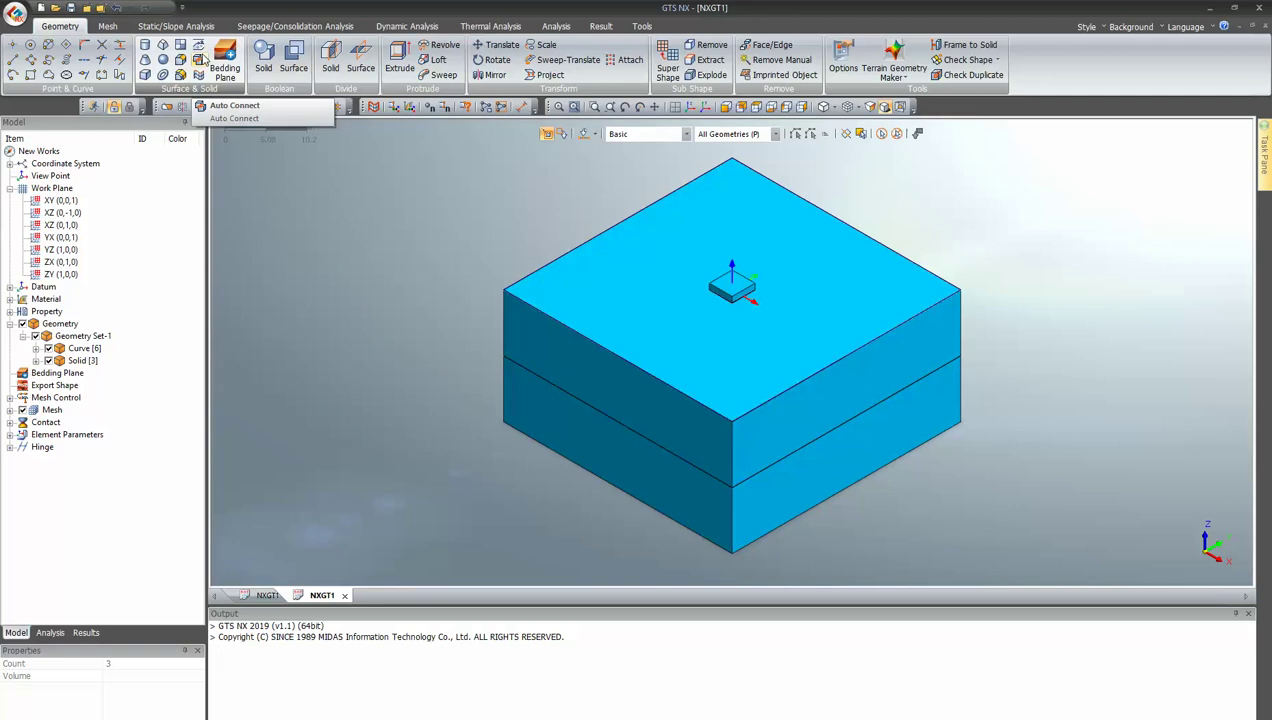
# - Hide both rectangle curves in Geometry Set-1, leaving the four pile lines and the solids displayed
pyautogui.click(37, 349)
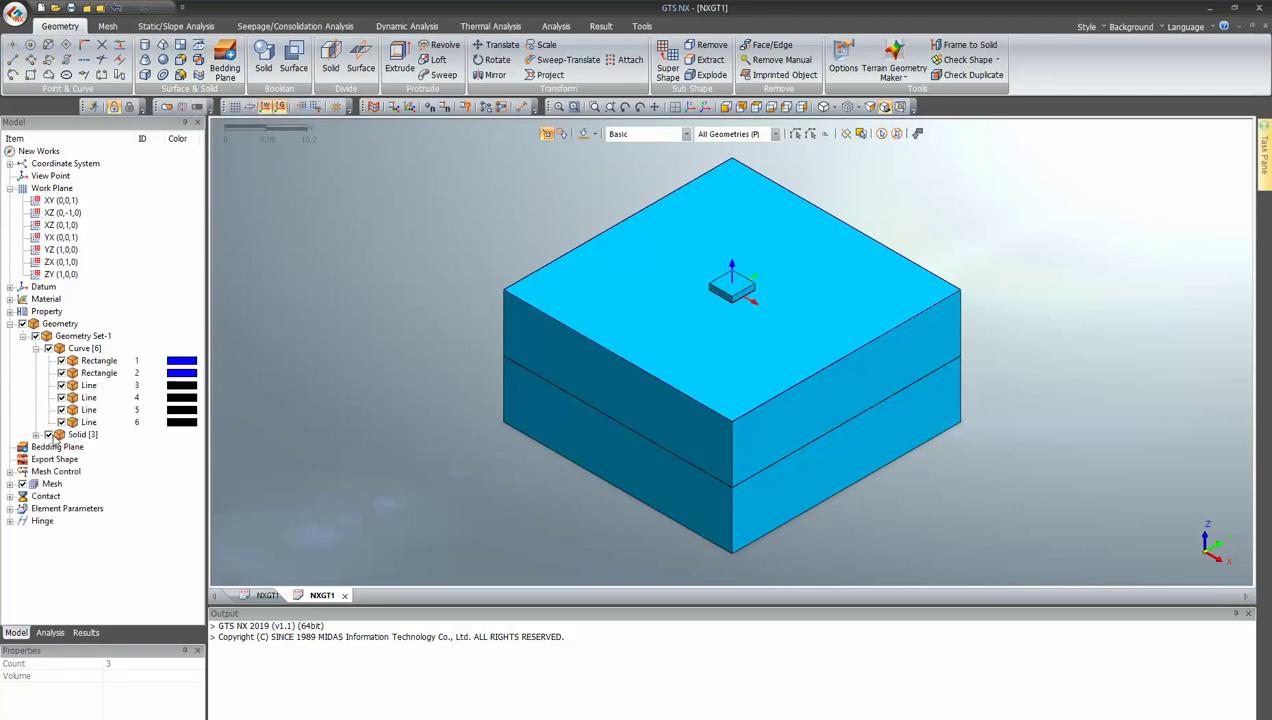
pyautogui.click(48, 435)
pyautogui.moveTo(797, 319); pyautogui.dragTo(798, 268, button='middle')
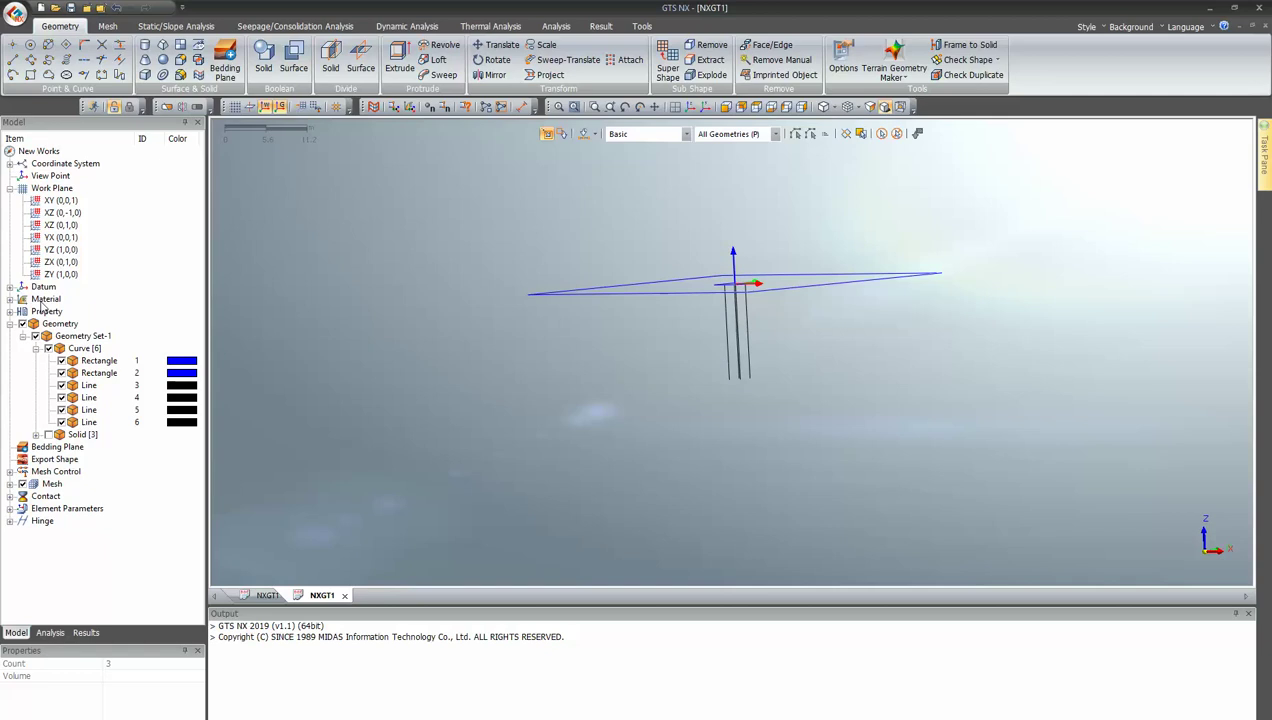
pyautogui.click(61, 373)
pyautogui.click(61, 360)
pyautogui.moveTo(621, 265); pyautogui.dragTo(675, 194, button='middle')
pyautogui.scroll(-2, 675, 194)
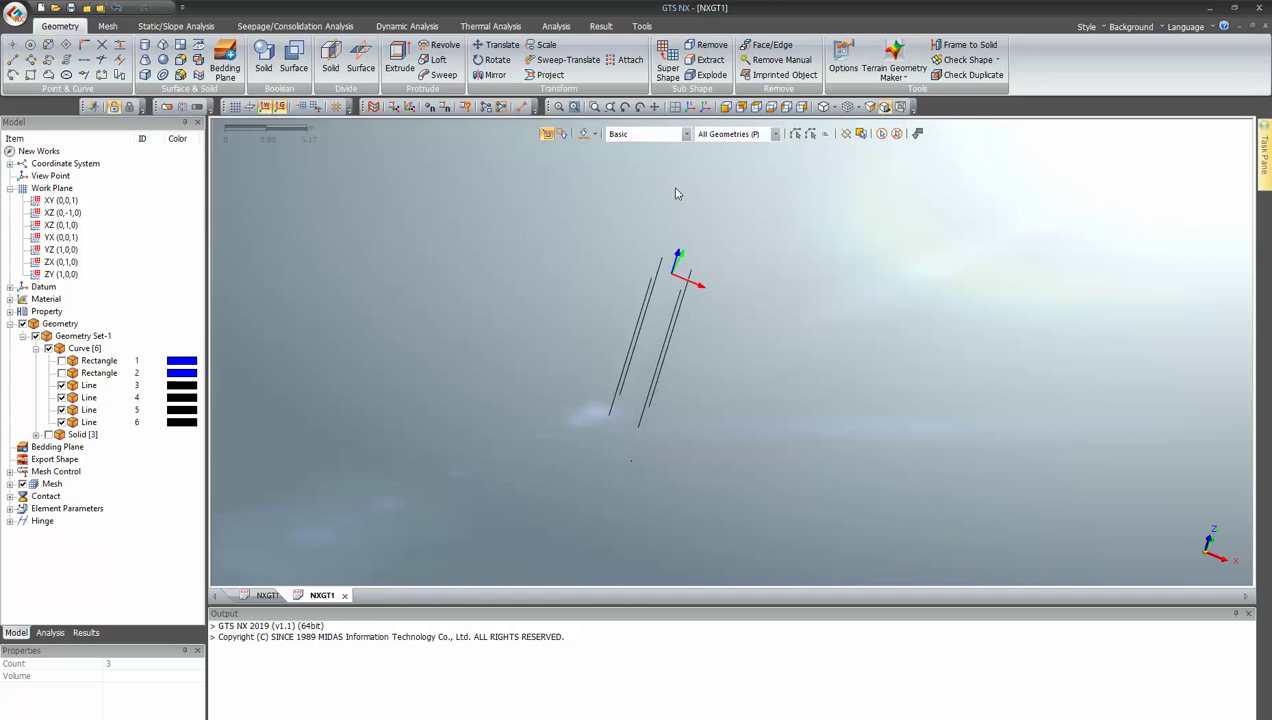
pyautogui.click(48, 434)
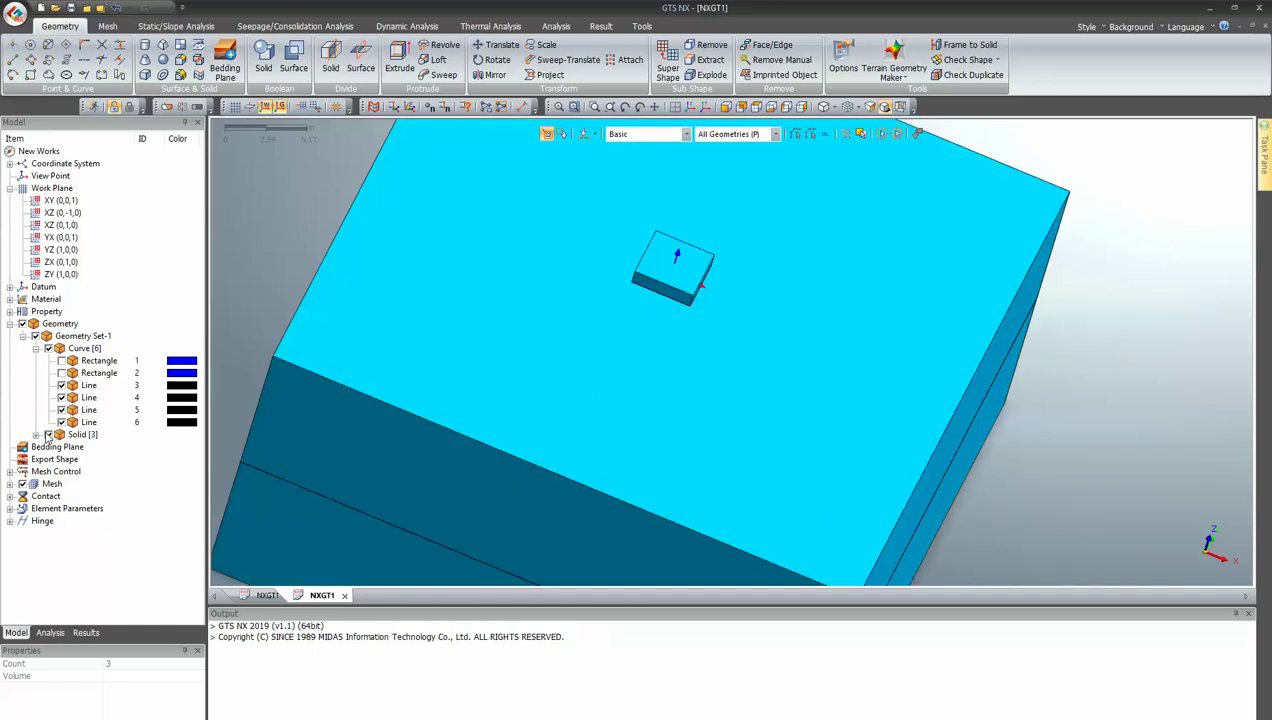
# - Imprint the four pile lines on all three solids with Imprint Auto, and return to the isometric view
pyautogui.click(199, 48)
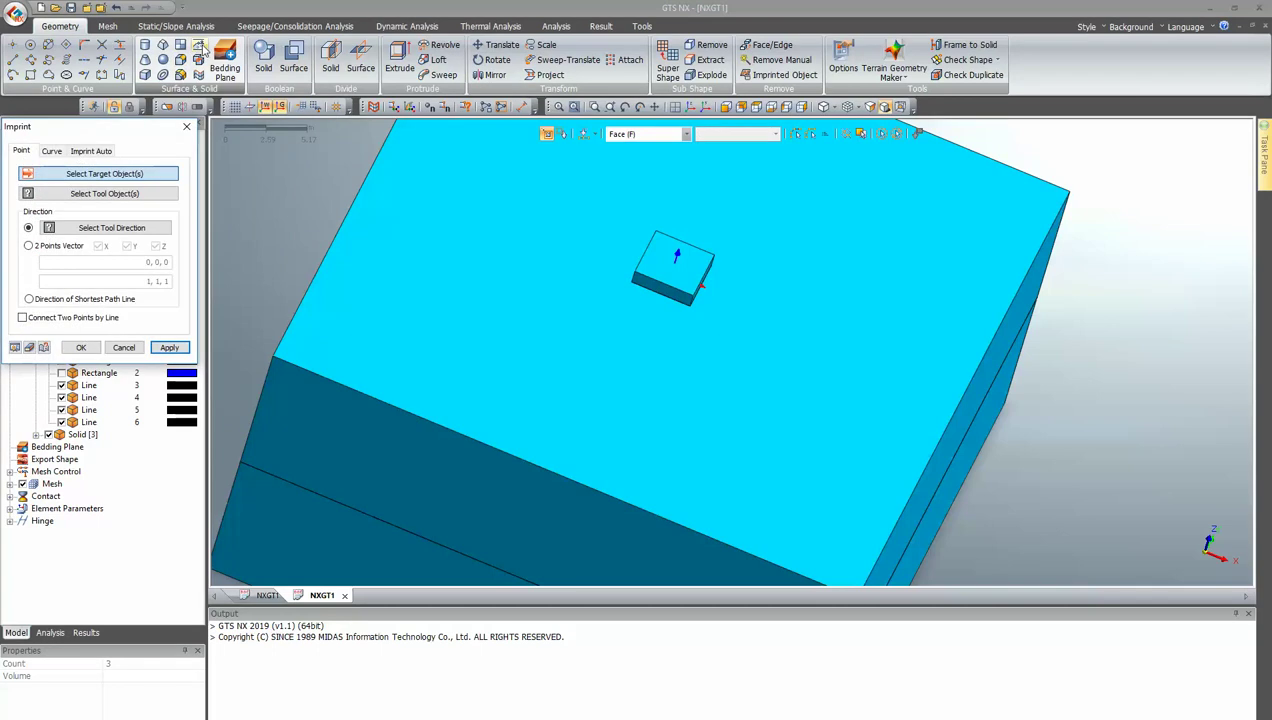
pyautogui.click(84, 151)
pyautogui.scroll(-3, 640, 184)
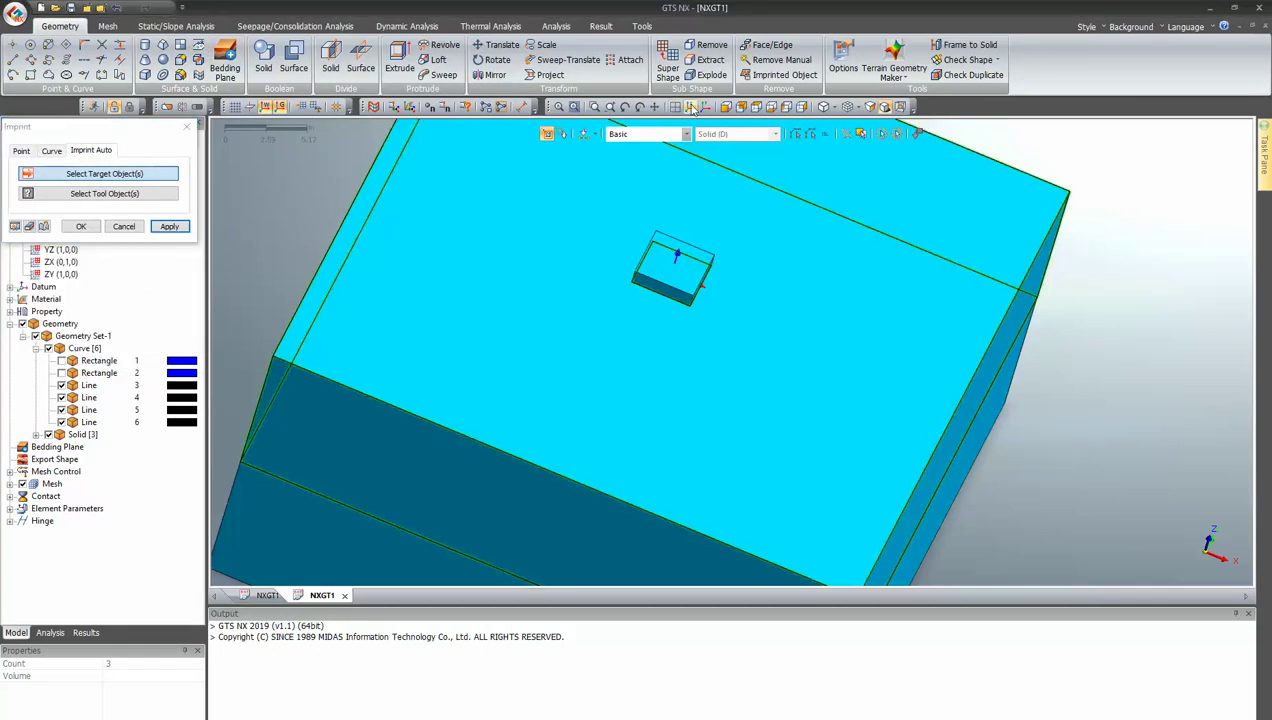
pyautogui.click(823, 106)
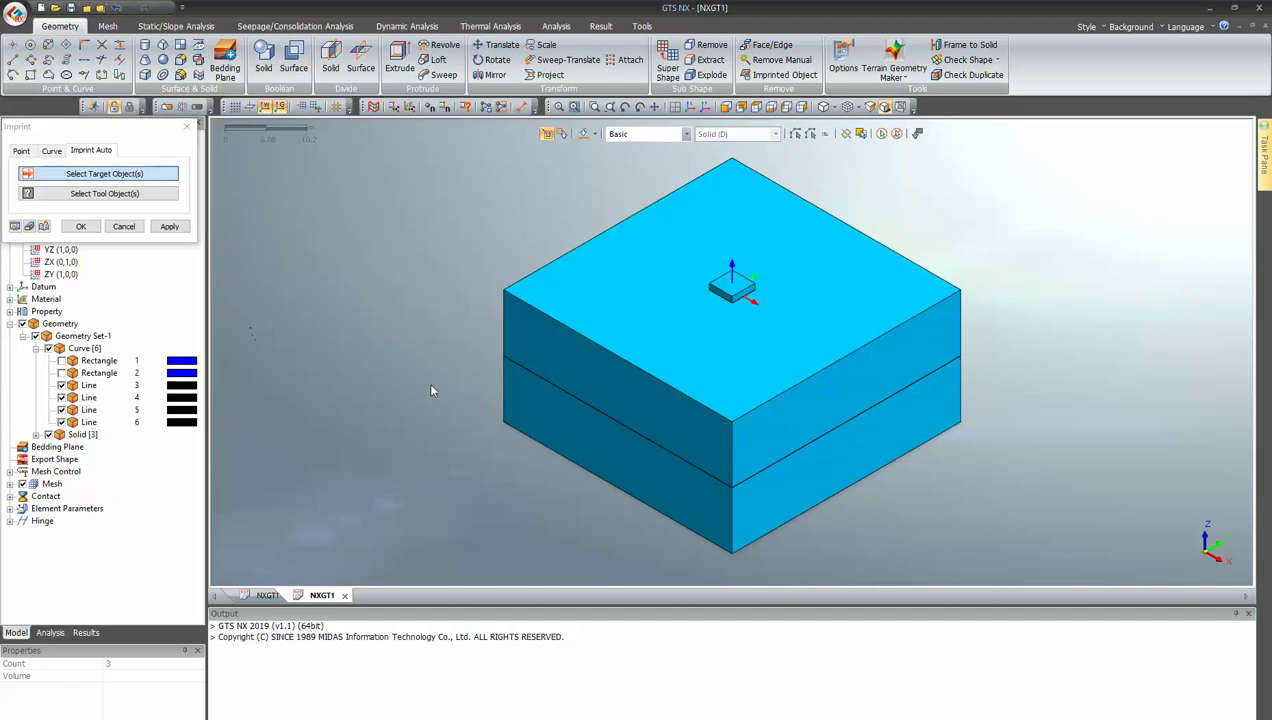
pyautogui.click(893, 133)
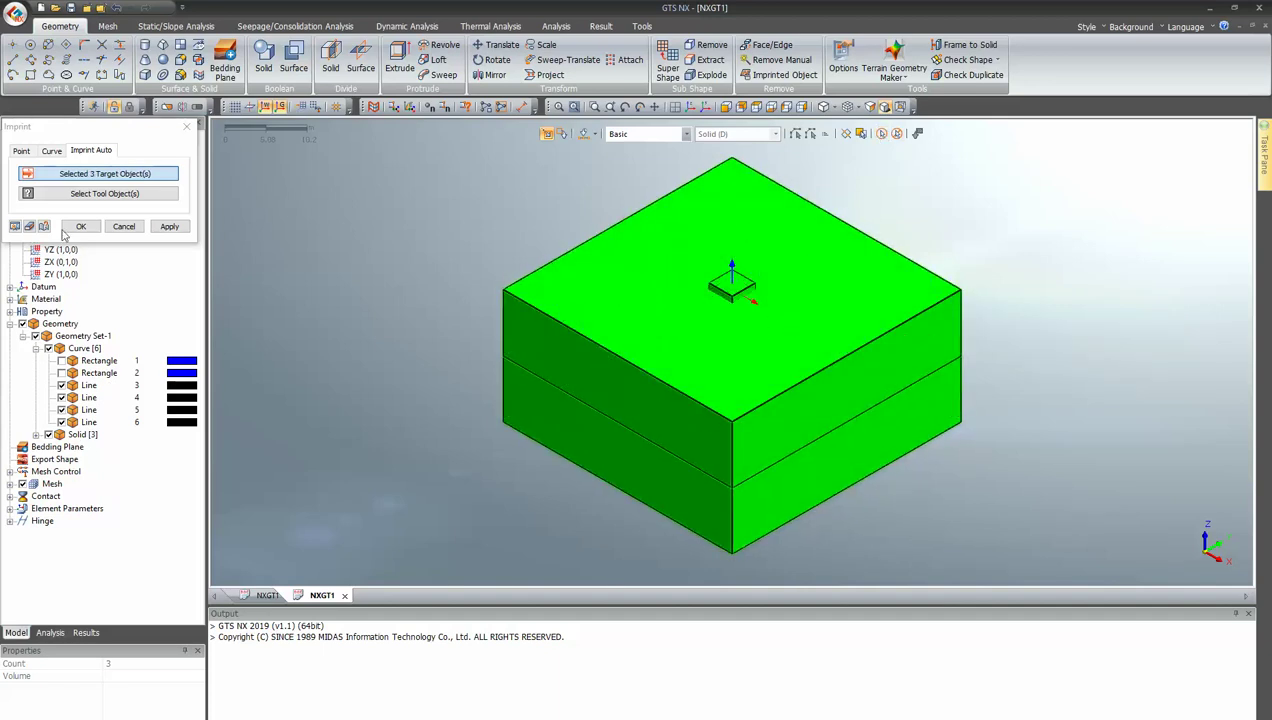
pyautogui.click(76, 194)
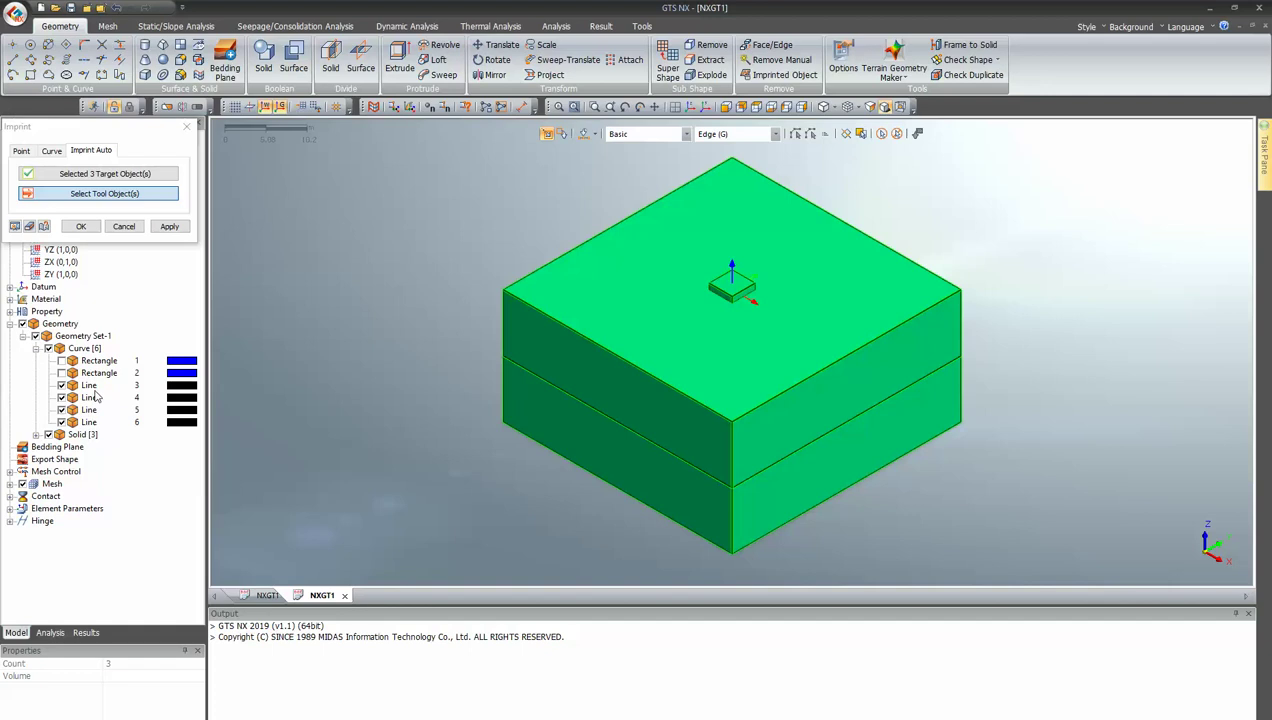
pyautogui.click(727, 107)
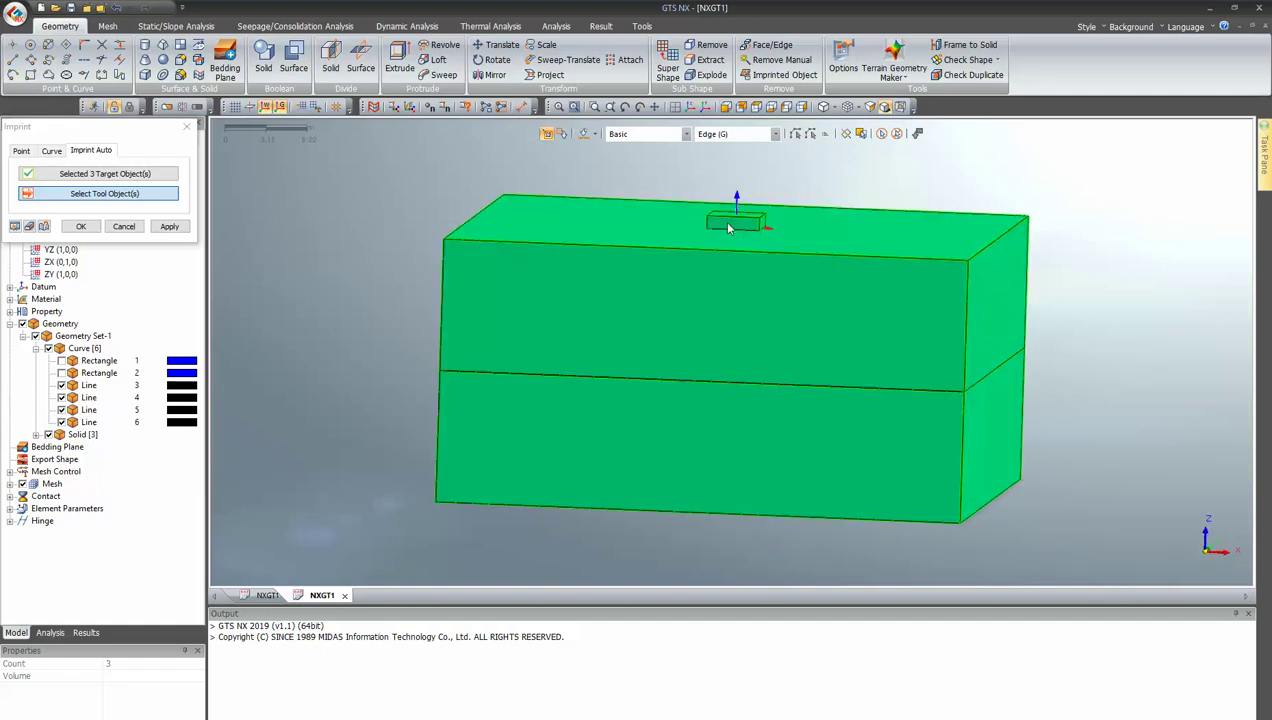
pyautogui.moveTo(625, 157); pyautogui.dragTo(866, 553)
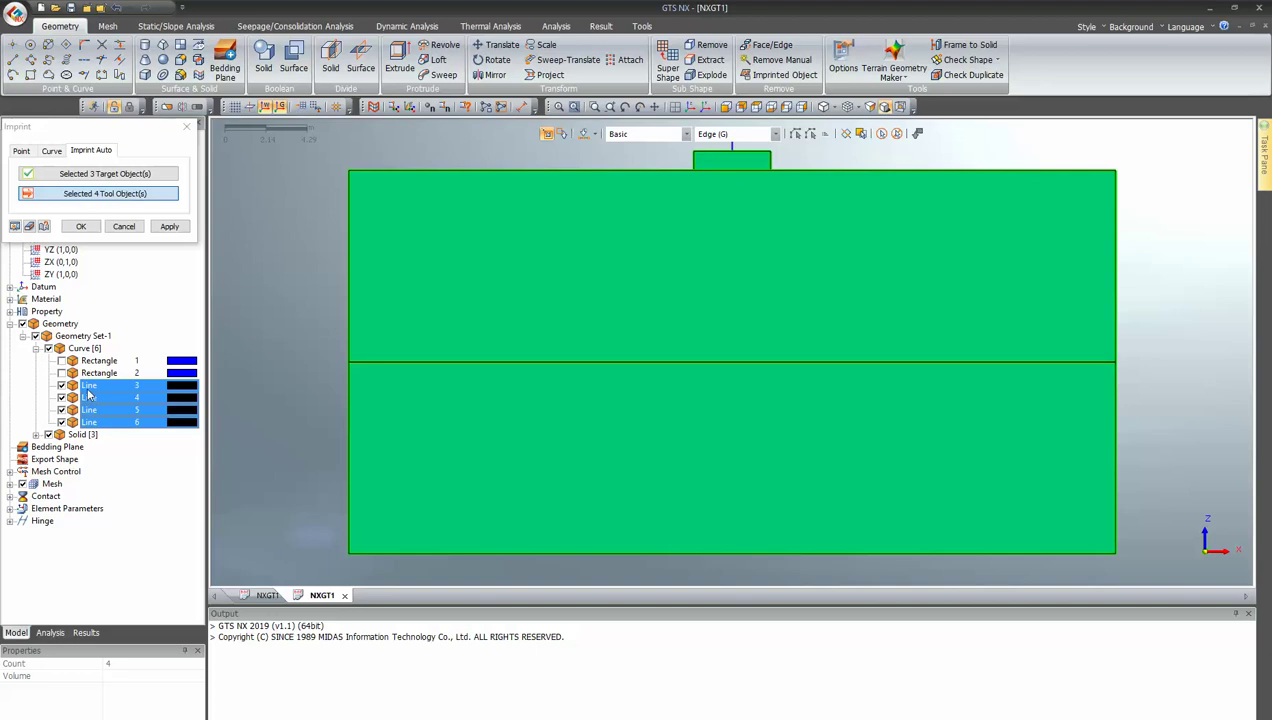
pyautogui.click(84, 226)
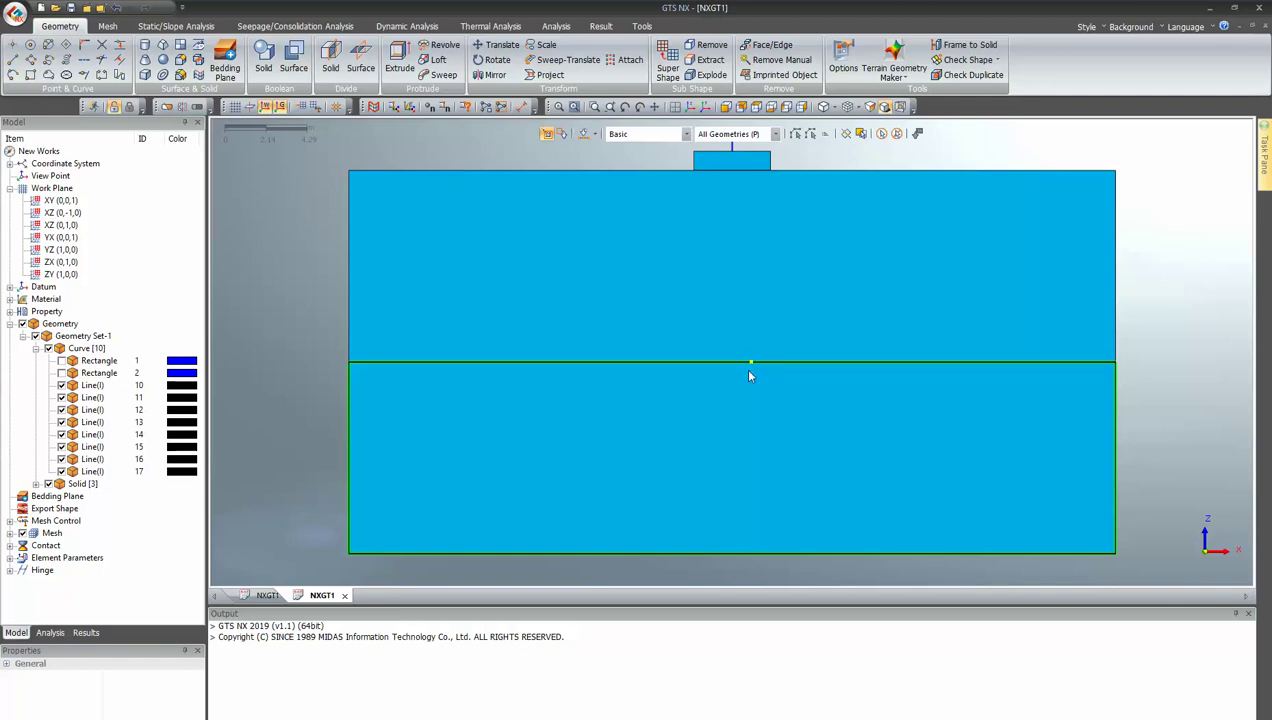
pyautogui.moveTo(745, 380); pyautogui.dragTo(806, 398, button='middle')
pyautogui.scroll(-3, 797, 348)
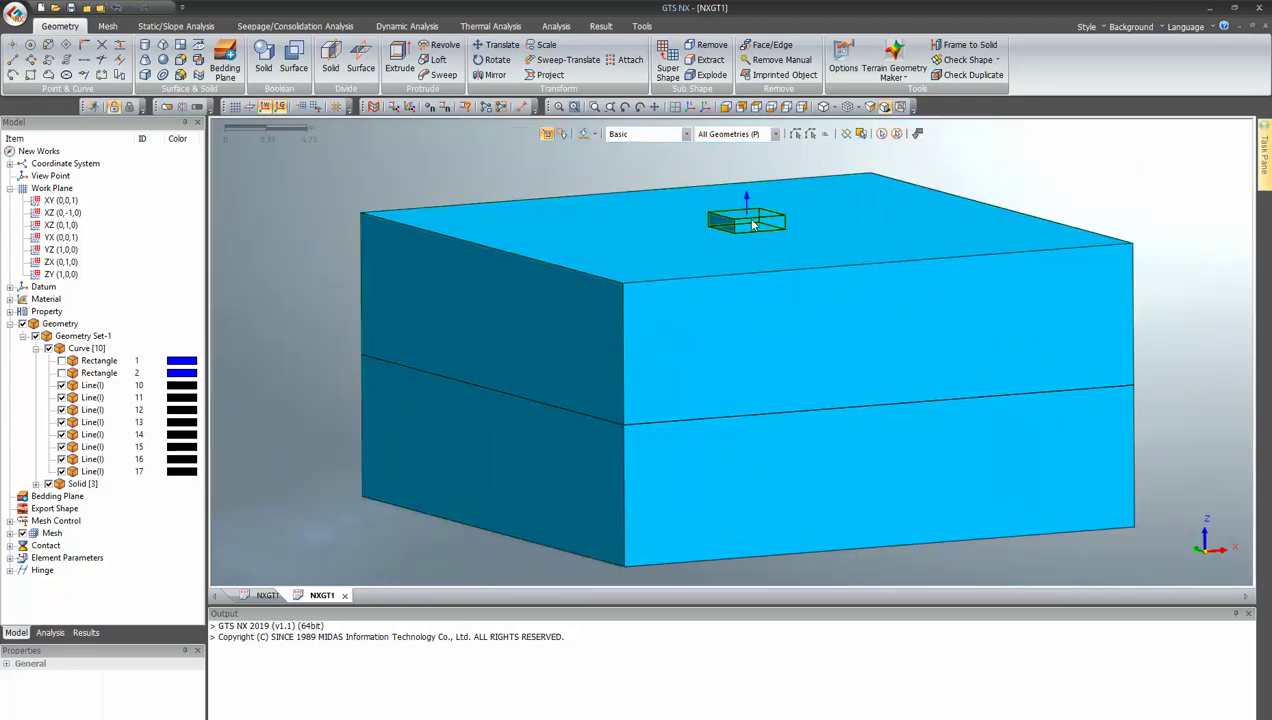
pyautogui.click(690, 106)
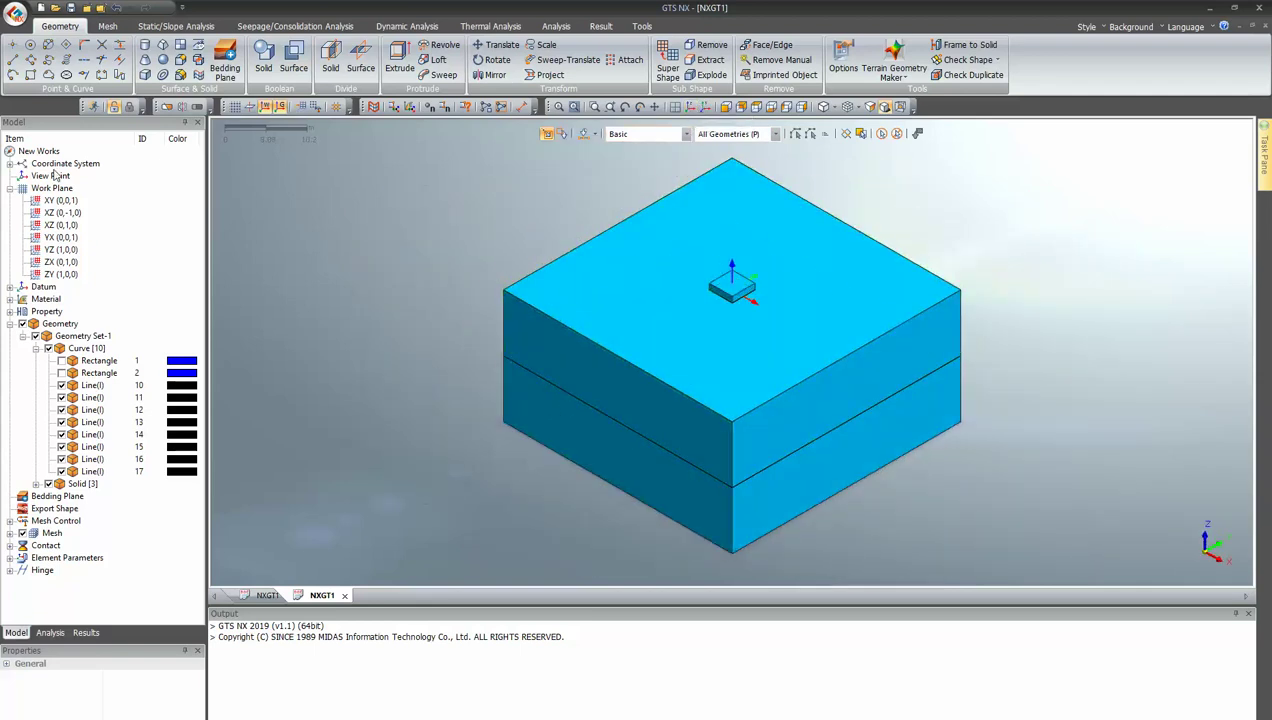
# - Load the property list of the Pile raft project file from the BARC folder for import into the mesh properties
pyautogui.click(107, 26)
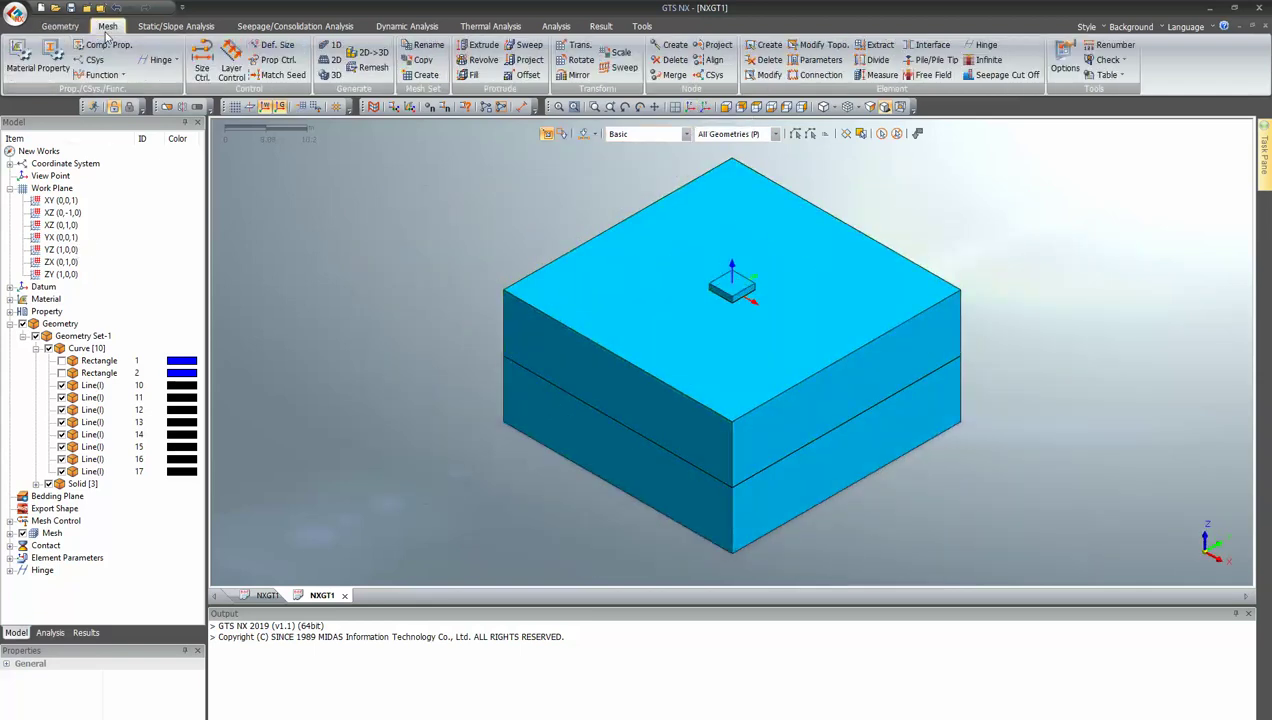
pyautogui.click(30, 60)
pyautogui.click(270, 126)
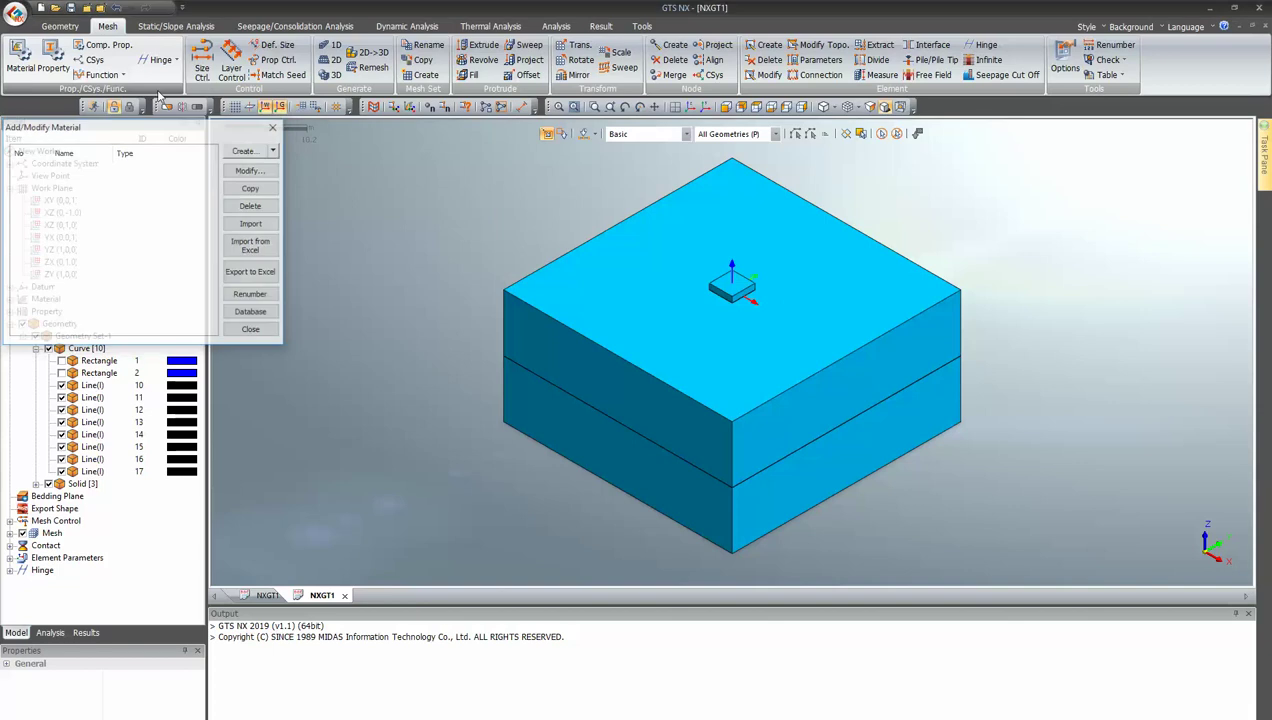
pyautogui.click(52, 62)
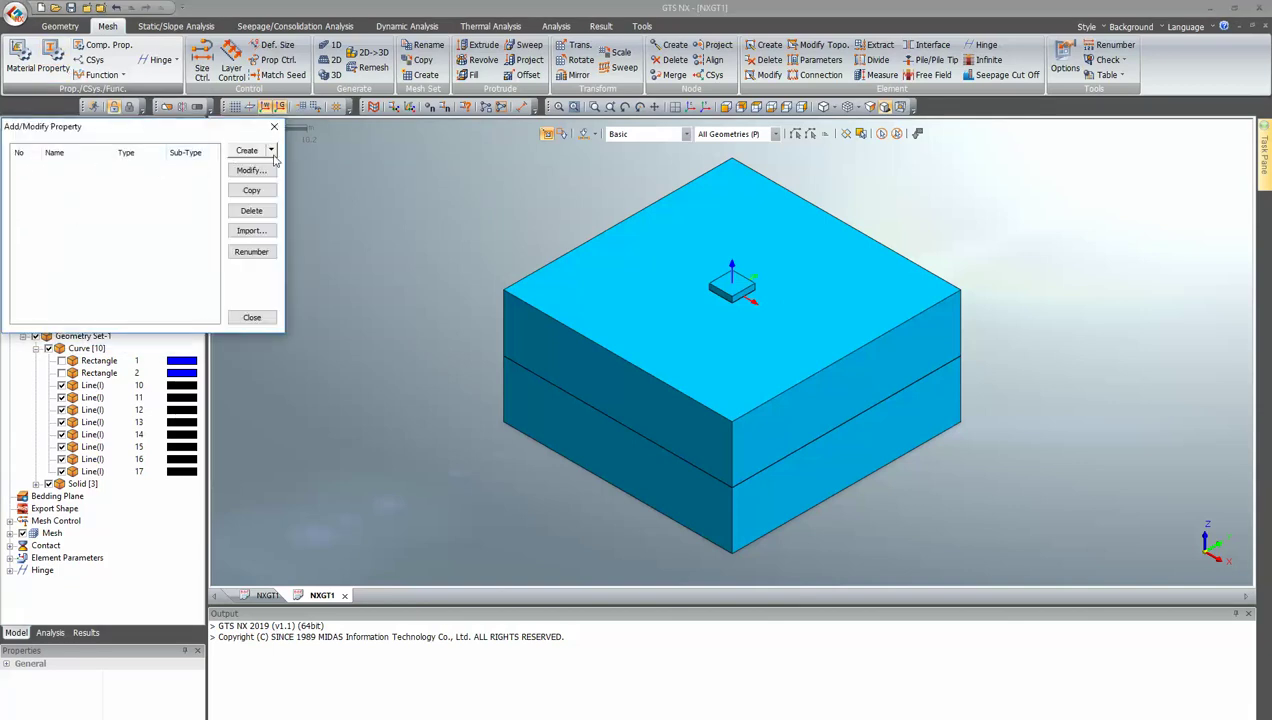
pyautogui.click(240, 233)
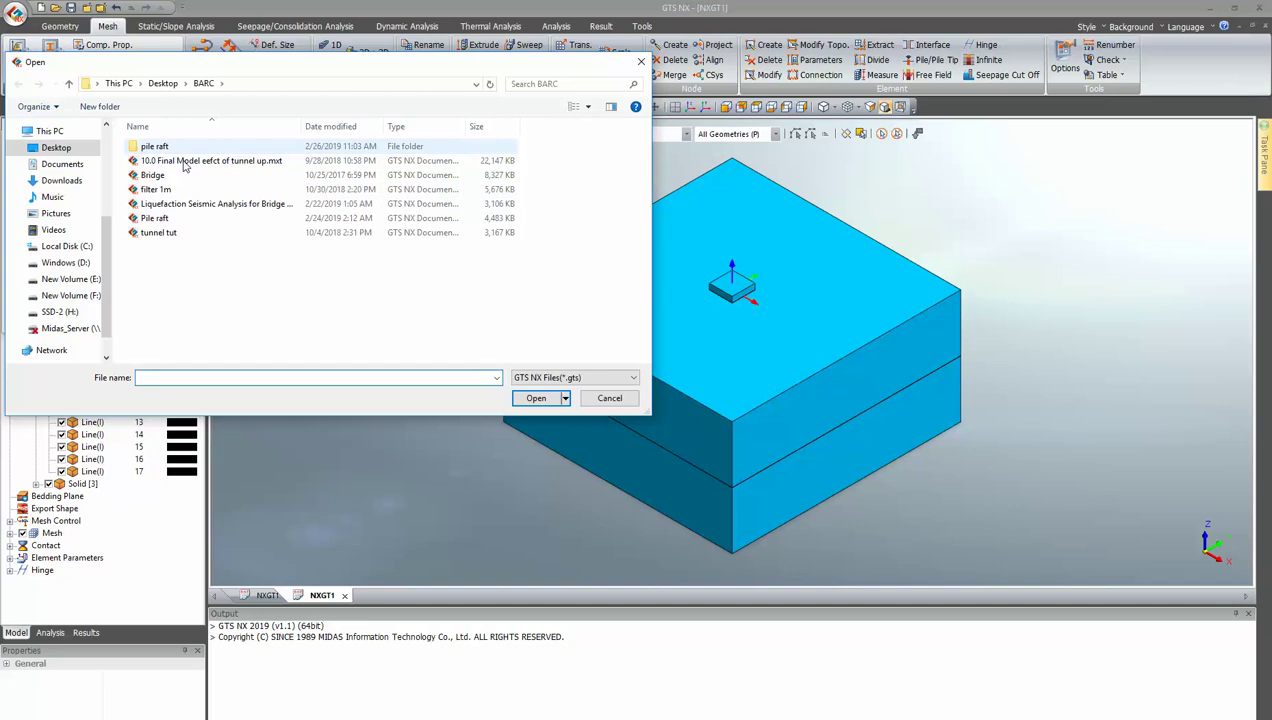
pyautogui.click(155, 218)
pyautogui.click(536, 398)
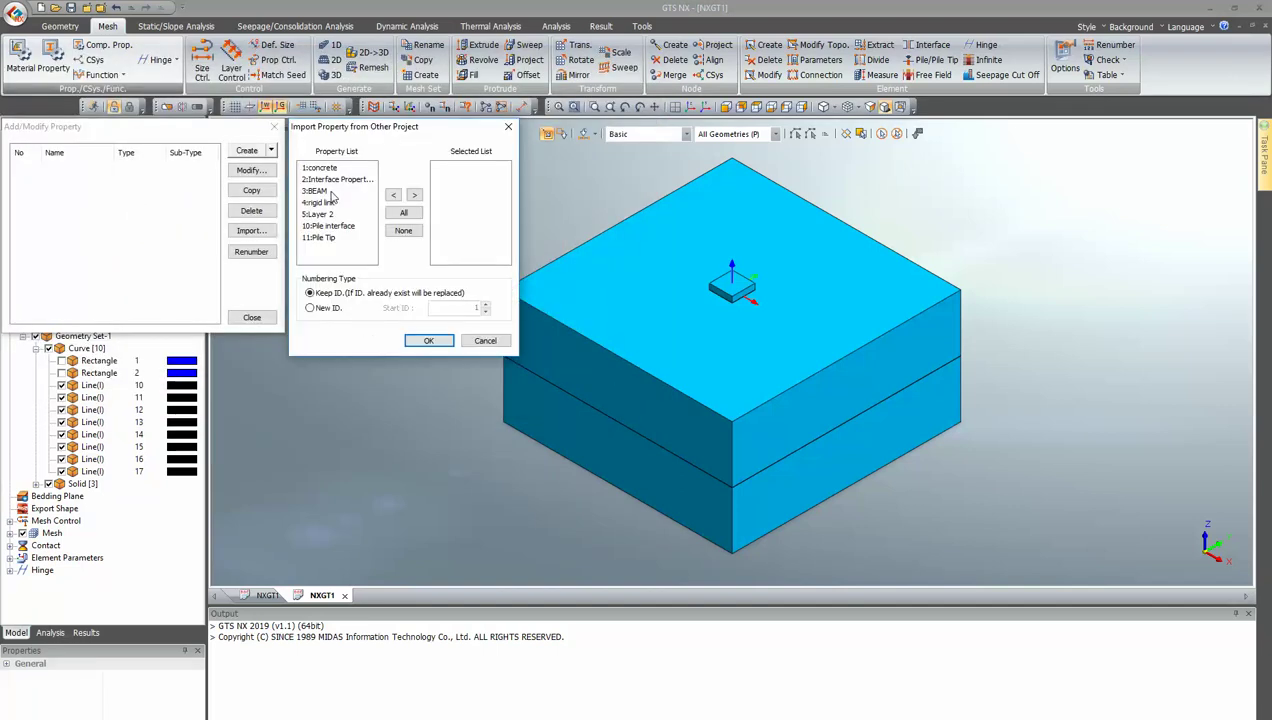
# - Import the concrete, BEAM, Layer 2, Pile interface and Pile Tip properties with their existing IDs, and review the material list
pyautogui.click(321, 167)
pyautogui.click(414, 194)
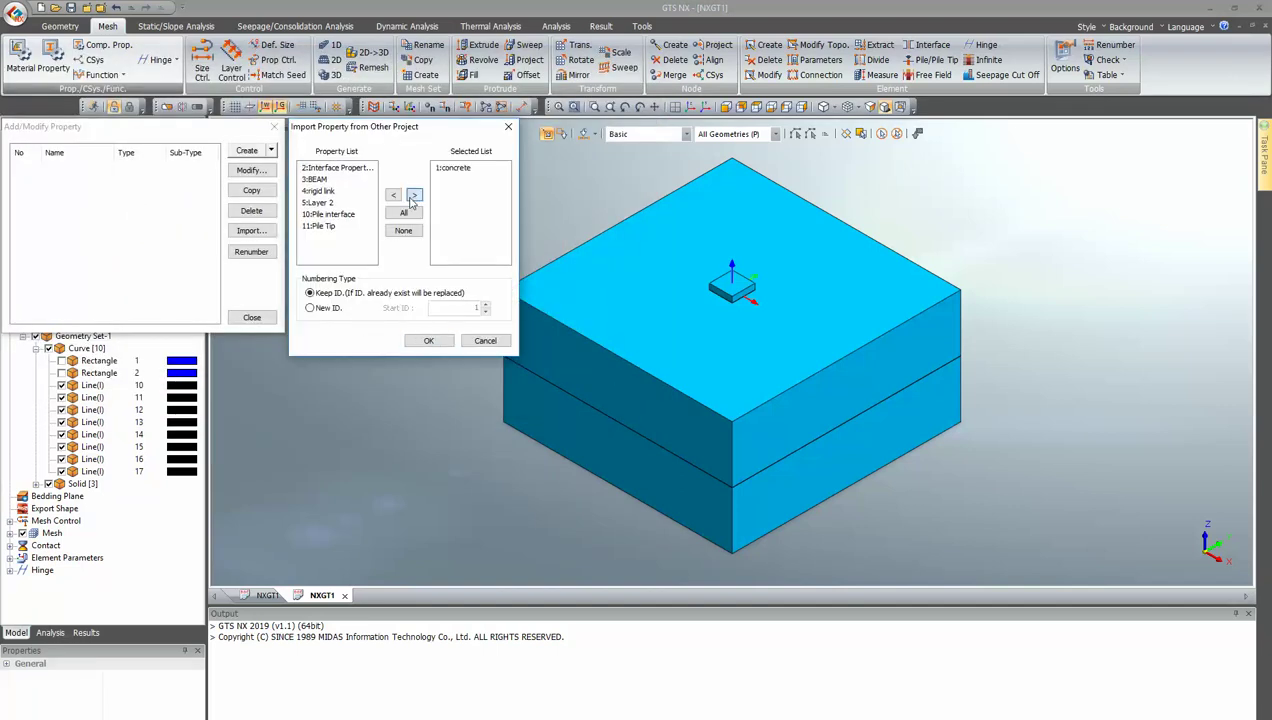
pyautogui.click(318, 179)
pyautogui.click(414, 194)
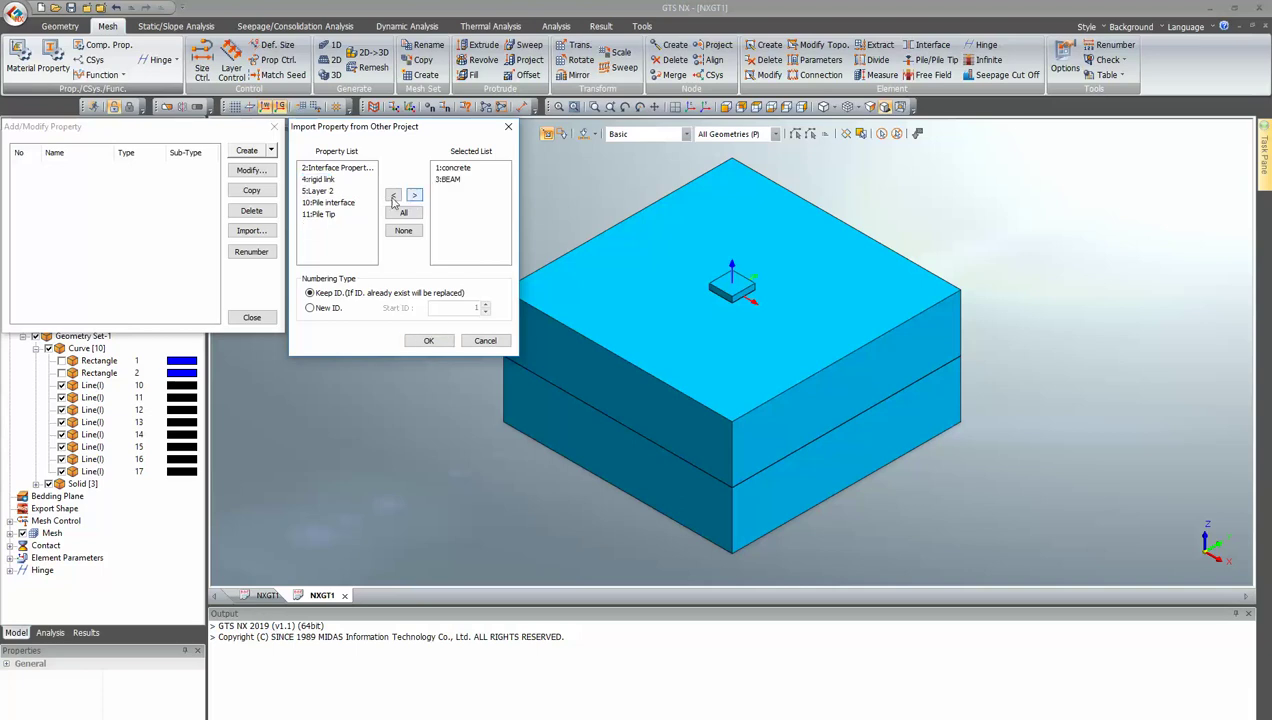
pyautogui.click(318, 190)
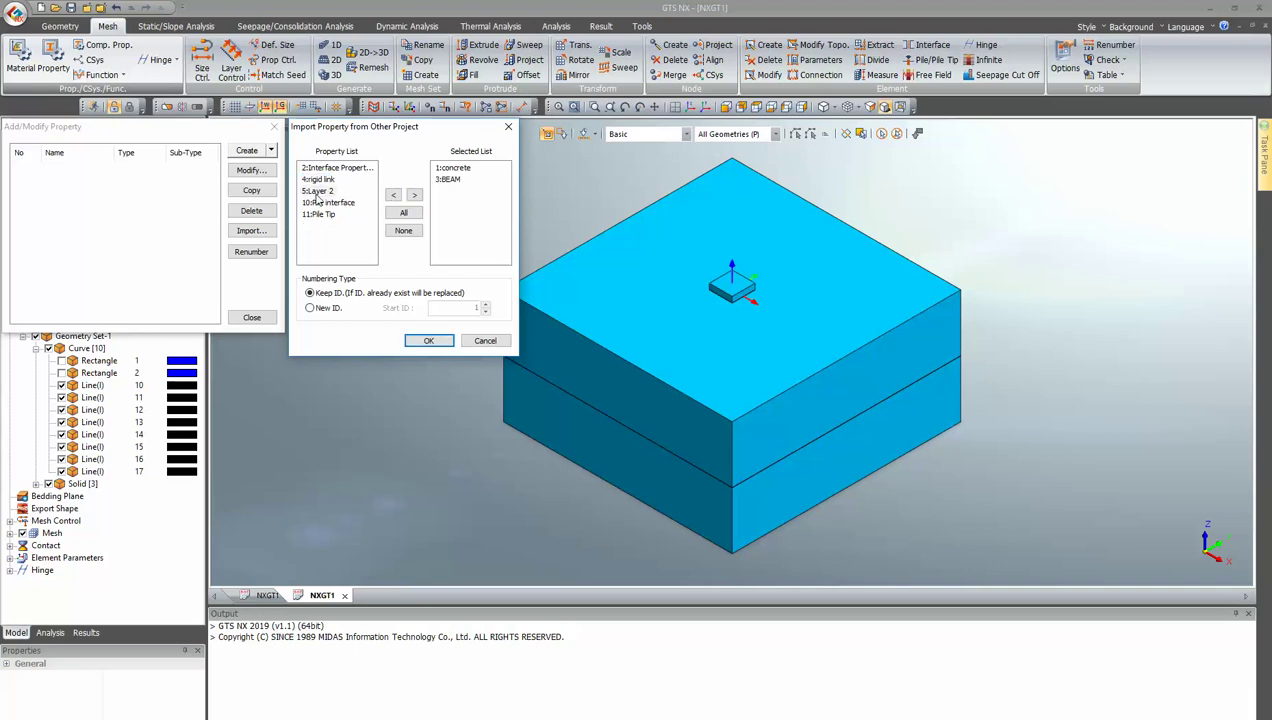
pyautogui.click(414, 195)
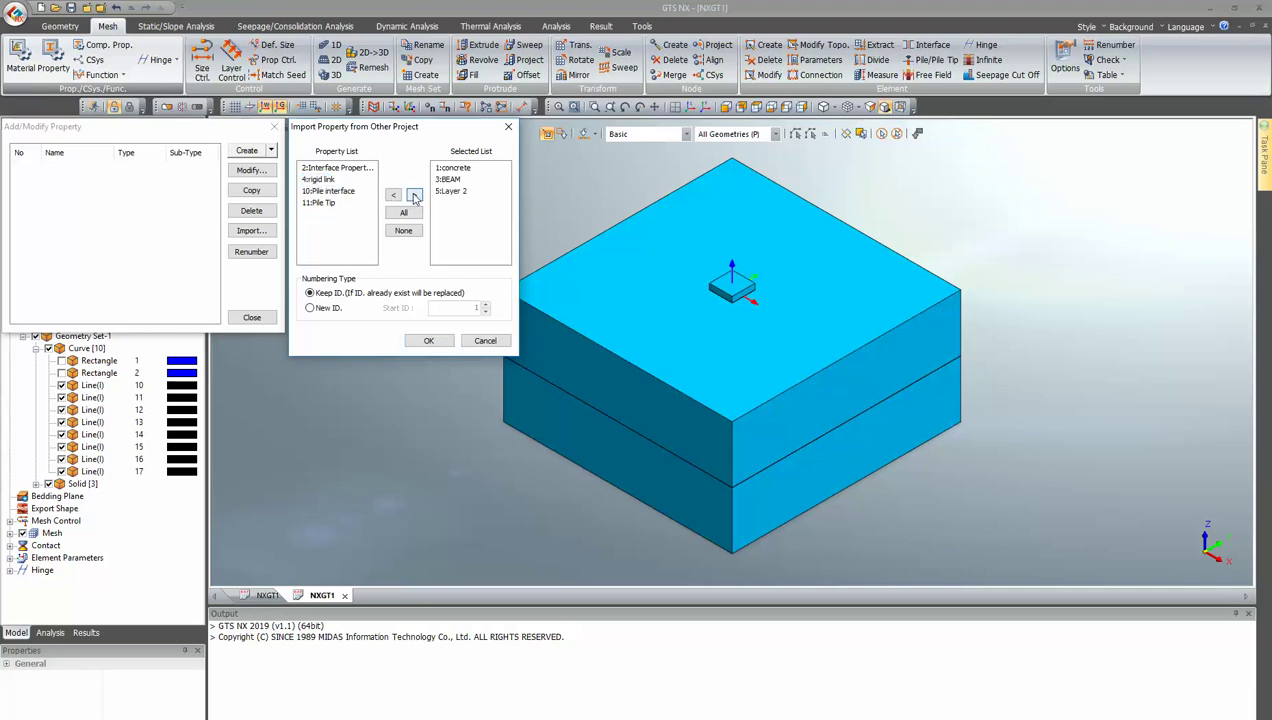
pyautogui.click(324, 192)
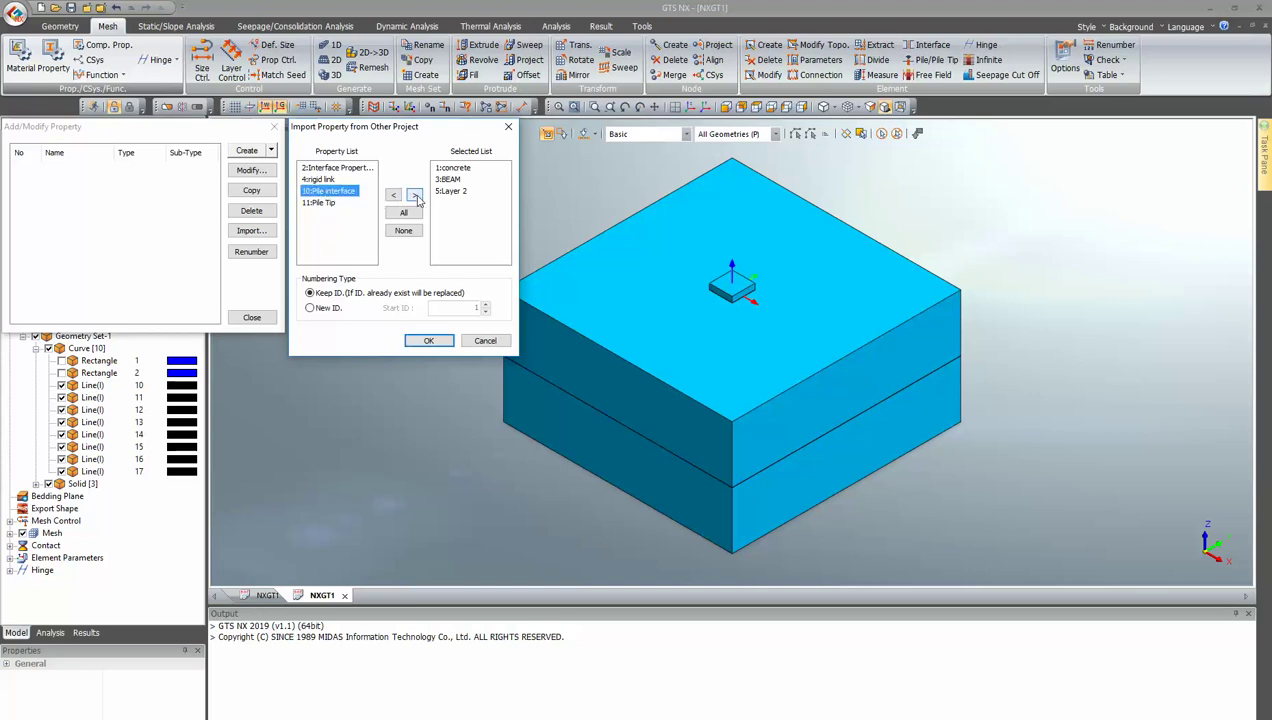
pyautogui.click(415, 196)
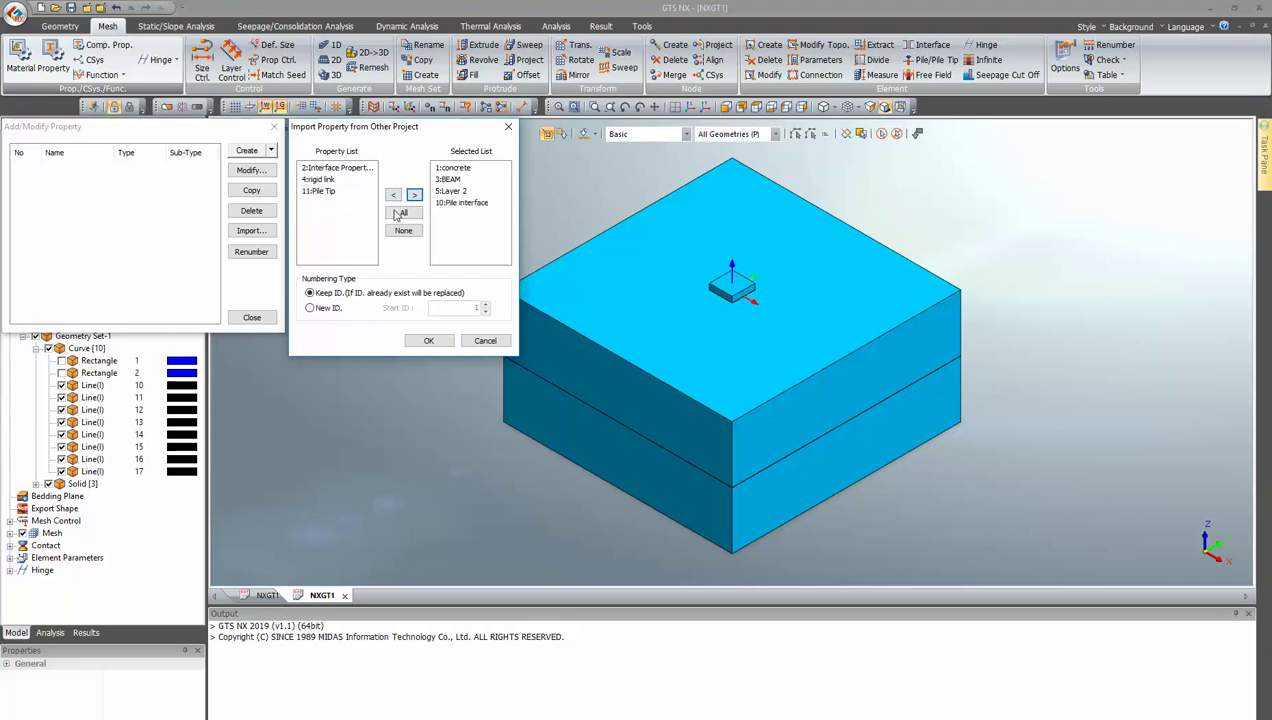
pyautogui.click(328, 191)
pyautogui.click(415, 197)
pyautogui.click(428, 340)
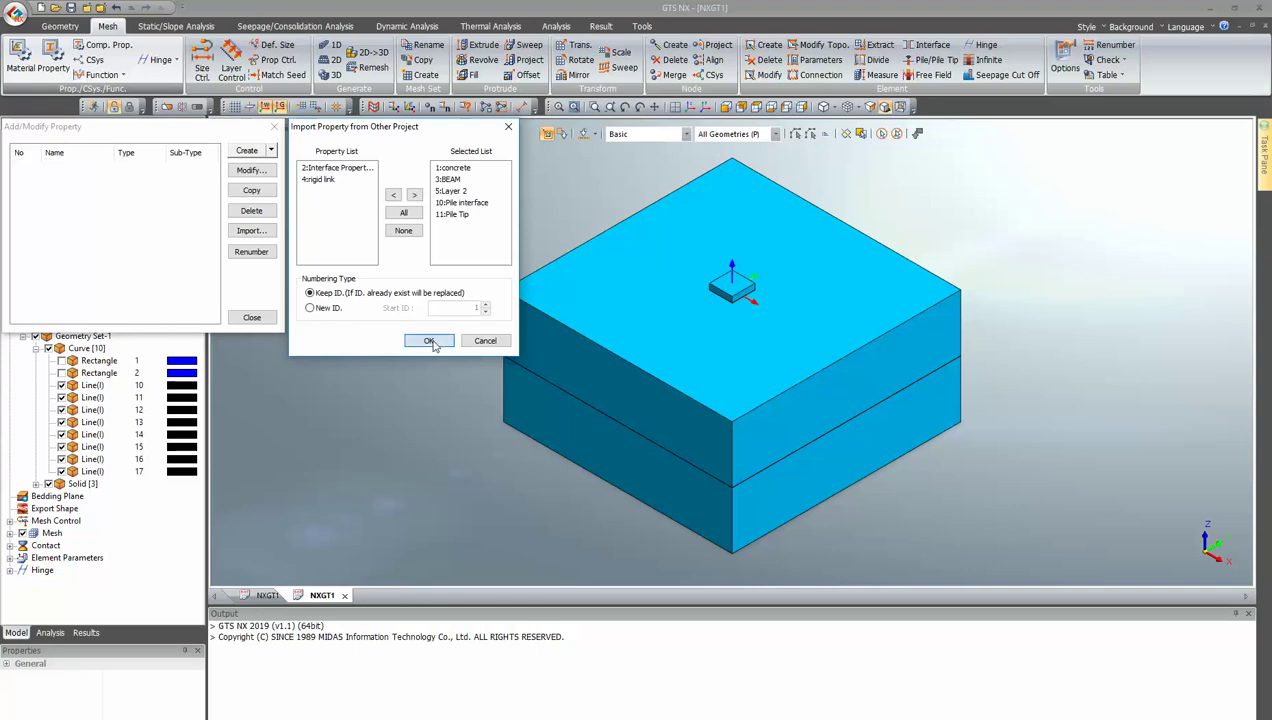
pyautogui.click(262, 318)
pyautogui.click(38, 56)
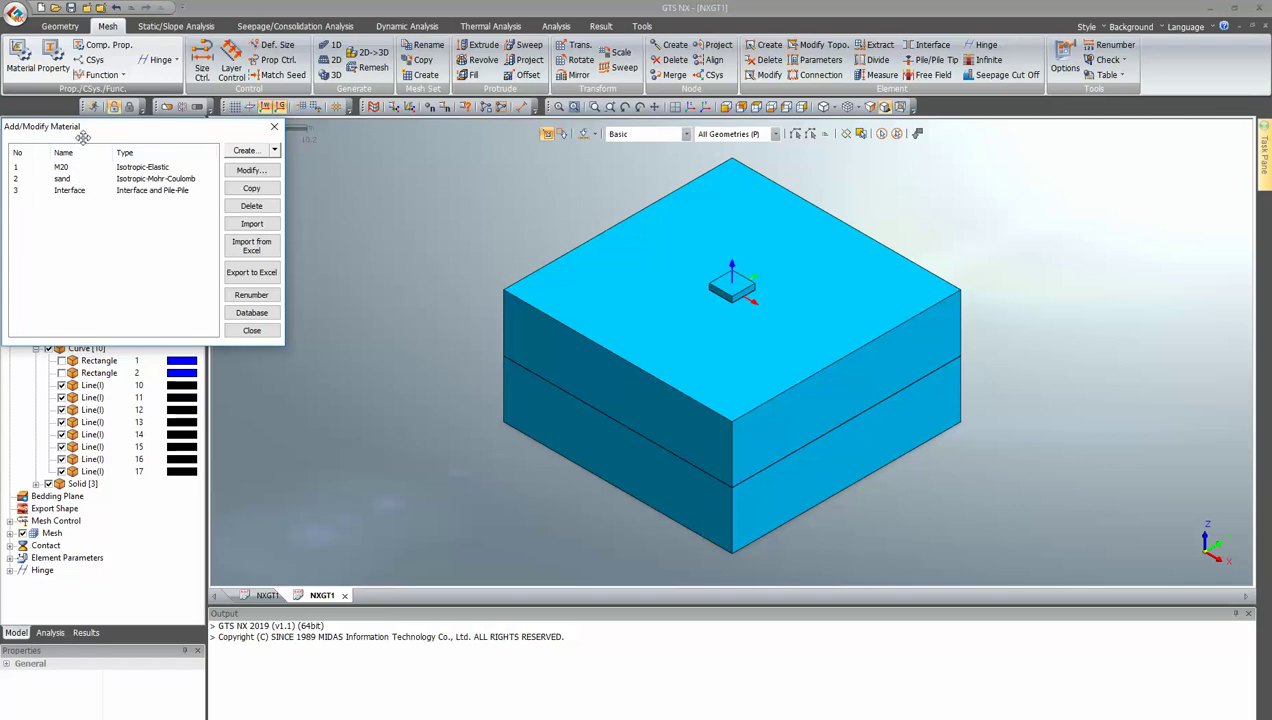
pyautogui.click(276, 126)
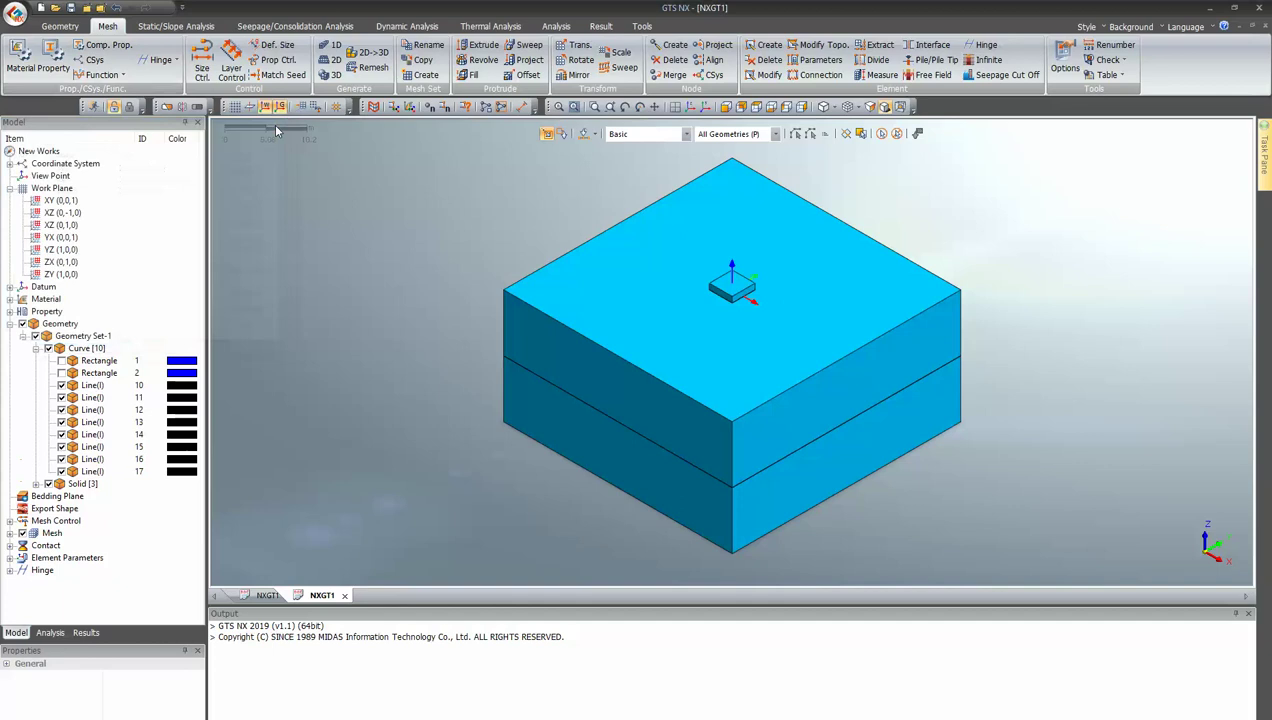
# - Start a 3D auto-solid mesh on the small raft solid with an element size of 0.5
pyautogui.click(326, 78)
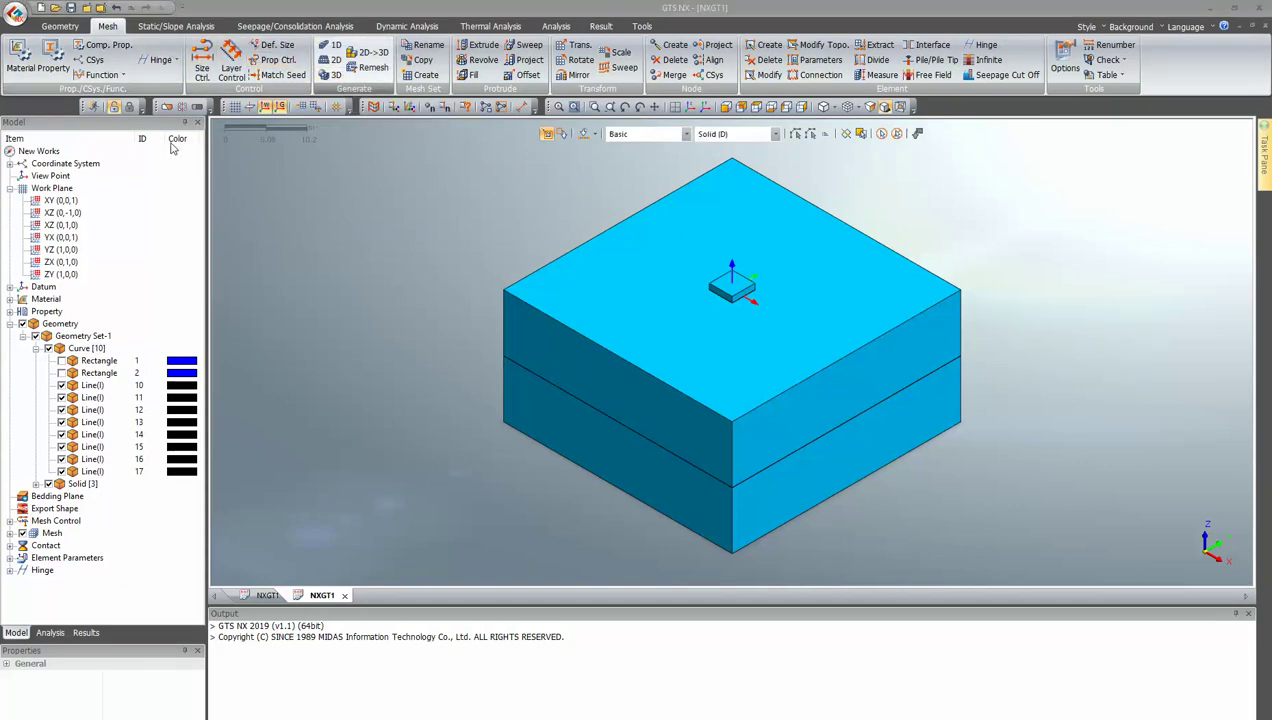
pyautogui.moveTo(134, 136); pyautogui.dragTo(370, 138)
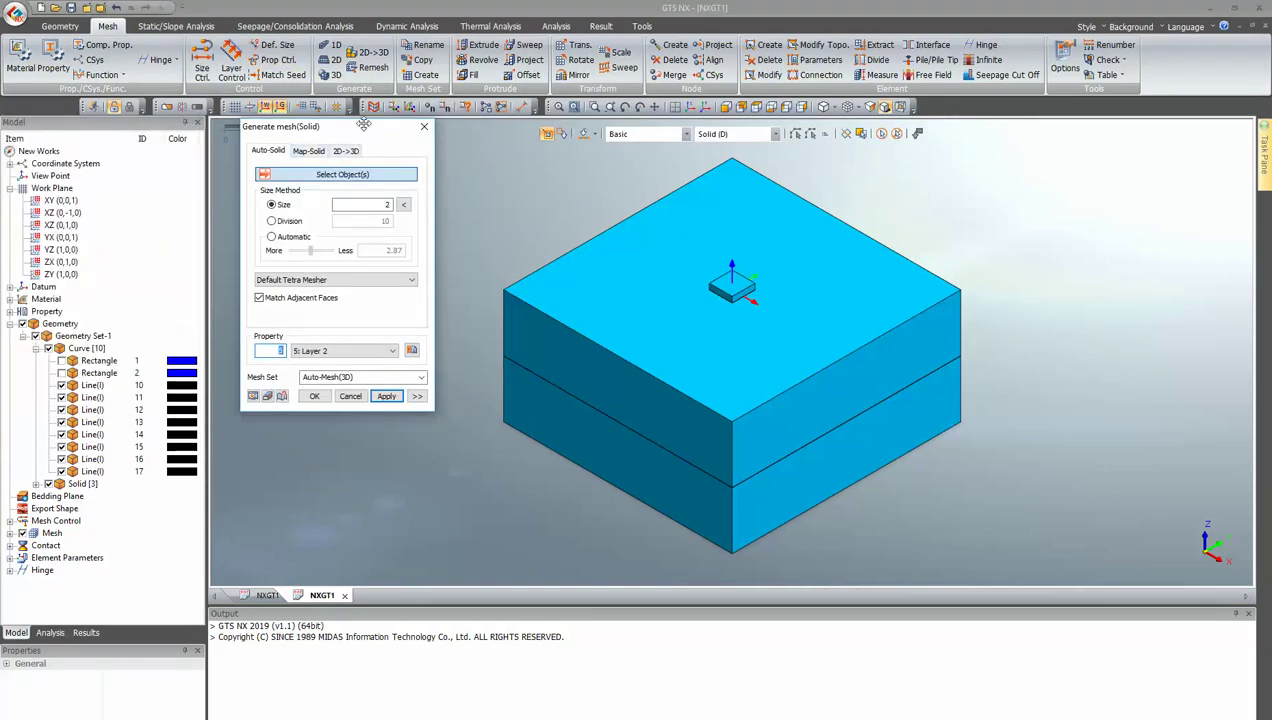
pyautogui.click(736, 287)
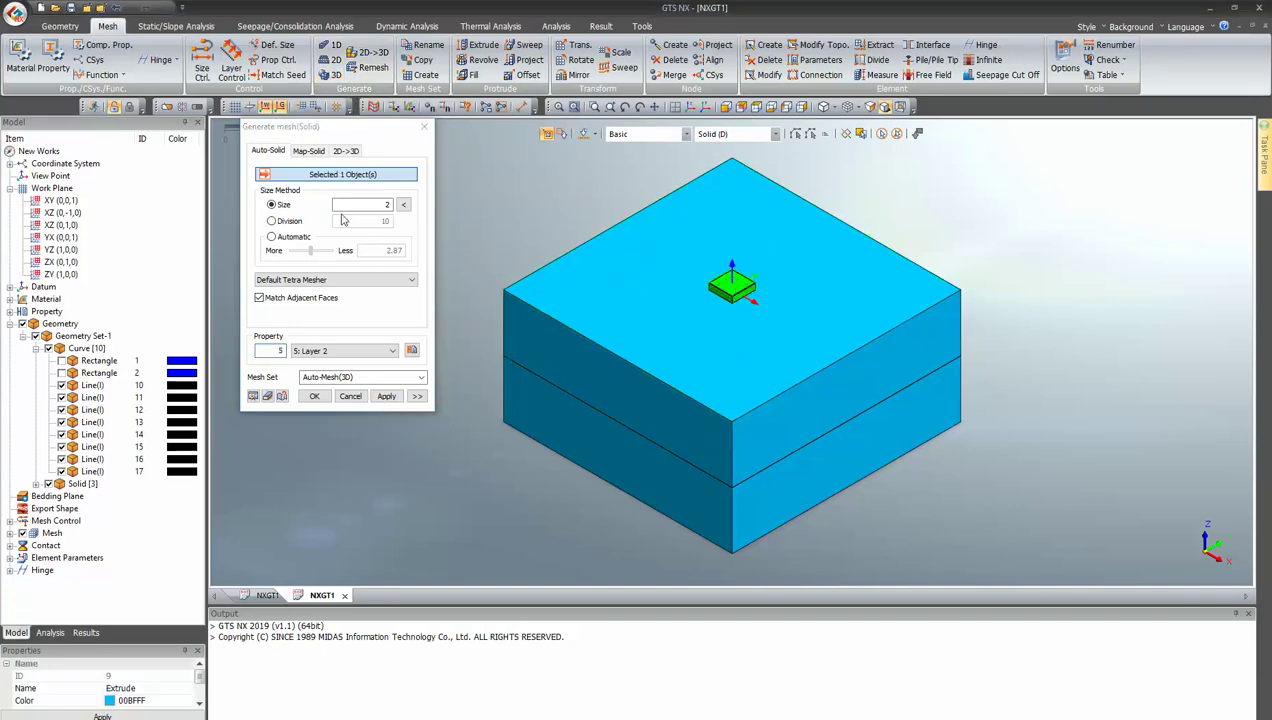
pyautogui.click(386, 204)
pyautogui.doubleClick(386, 204)
pyautogui.write('0.5')
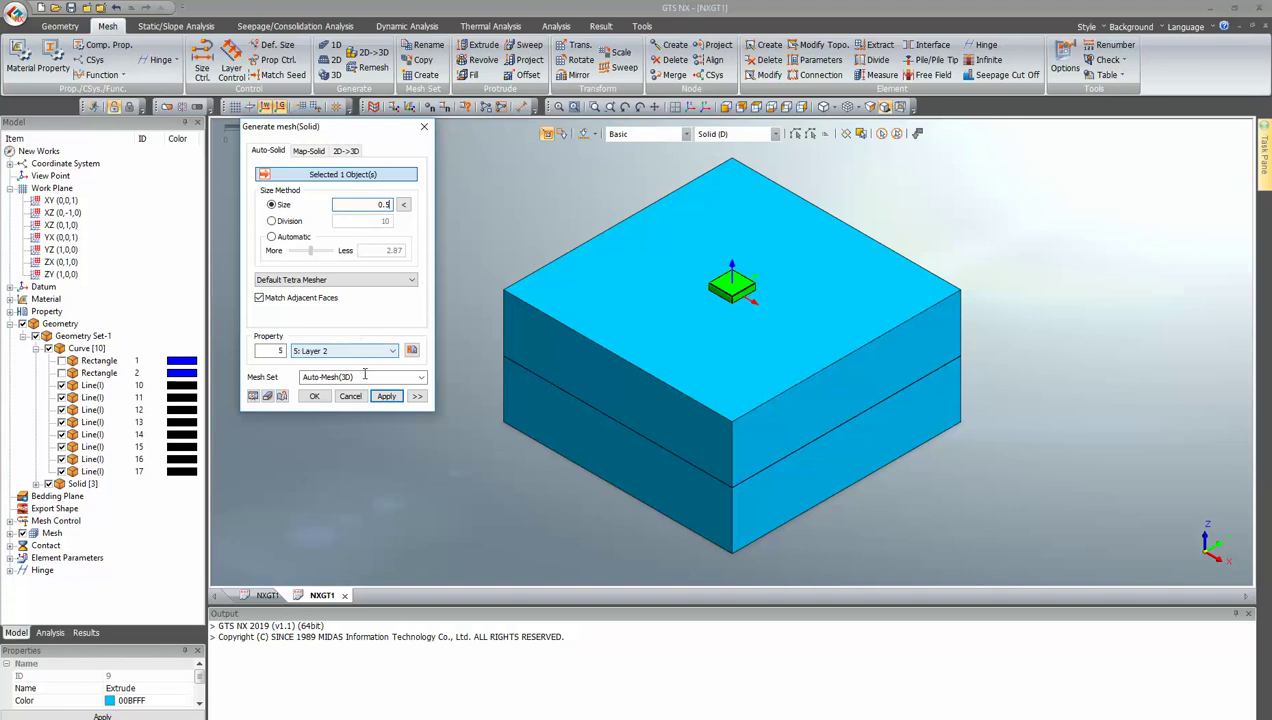
# - Generate the raft mesh with the Default Tetra Mesher, assigning the concrete property and naming the mesh set Raft
pyautogui.click(363, 377)
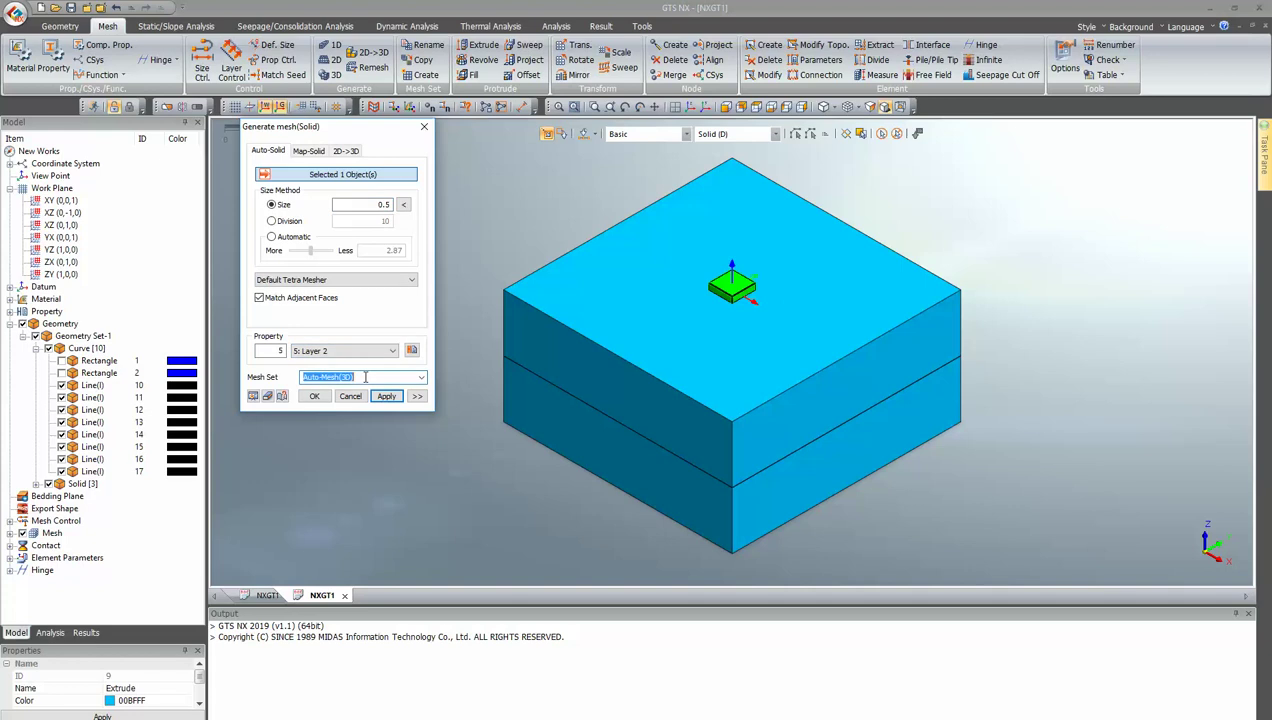
pyautogui.click(334, 366)
pyautogui.click(330, 377)
pyautogui.write('C')
pyautogui.click(329, 279)
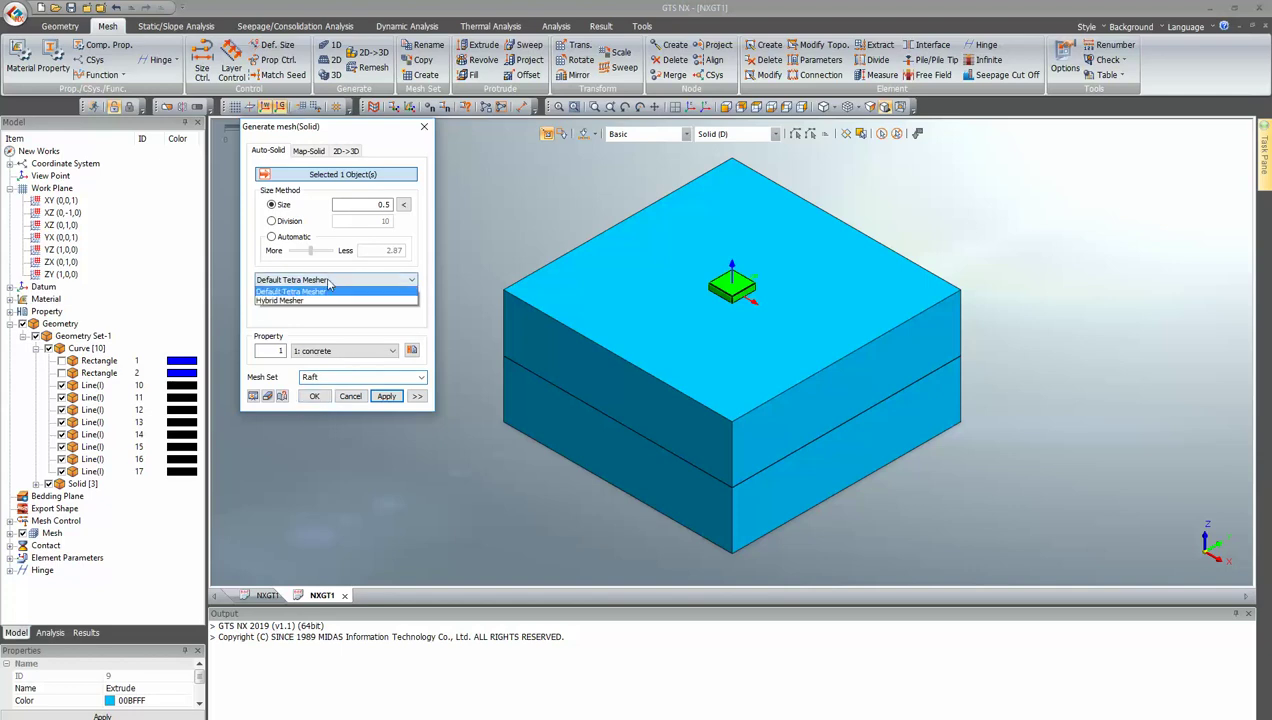
pyautogui.click(345, 287)
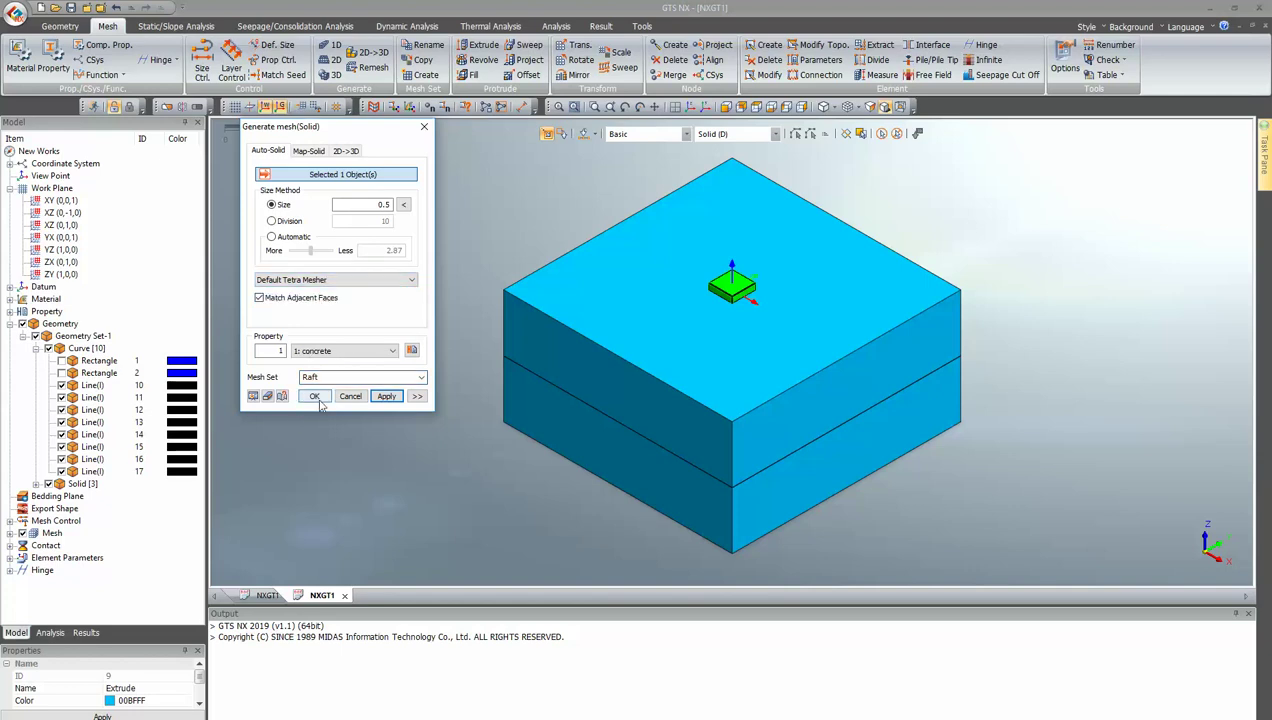
pyautogui.click(386, 396)
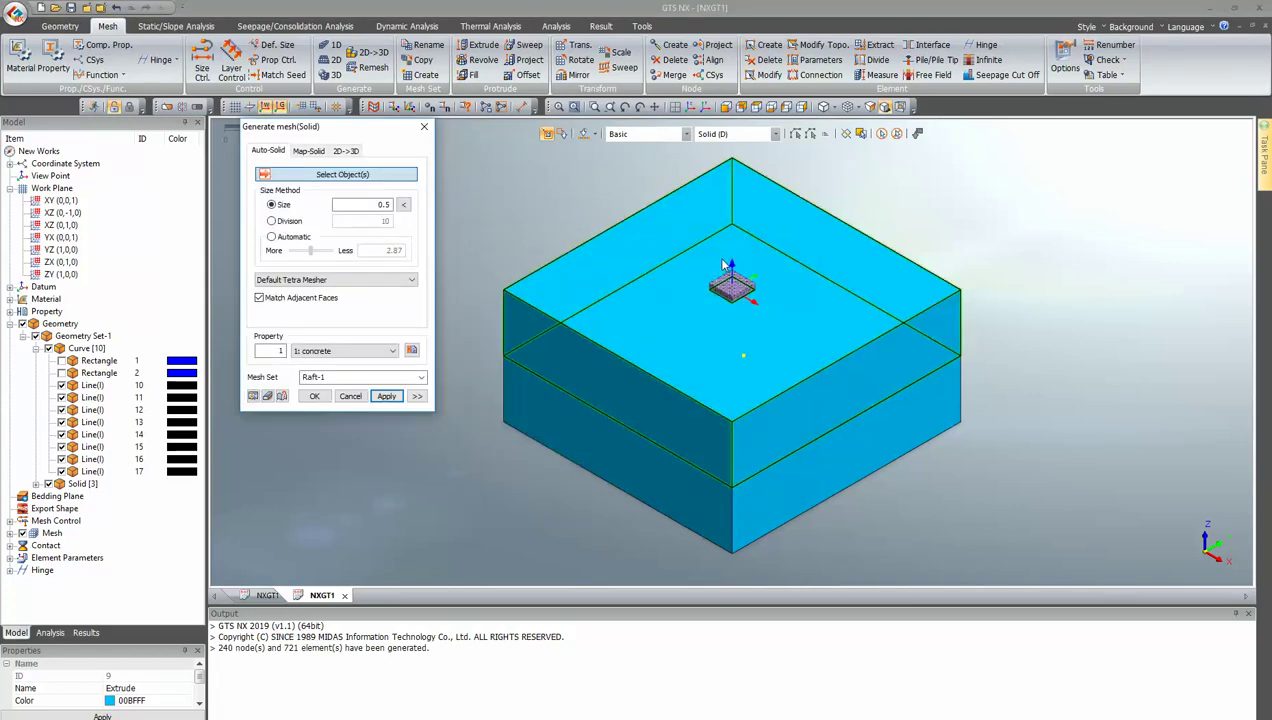
# - Inspect the raft mesh and its underside where the pile lines connect, with the solids temporarily hidden
pyautogui.scroll(5, 745, 295)
pyautogui.scroll(2, 760, 305)
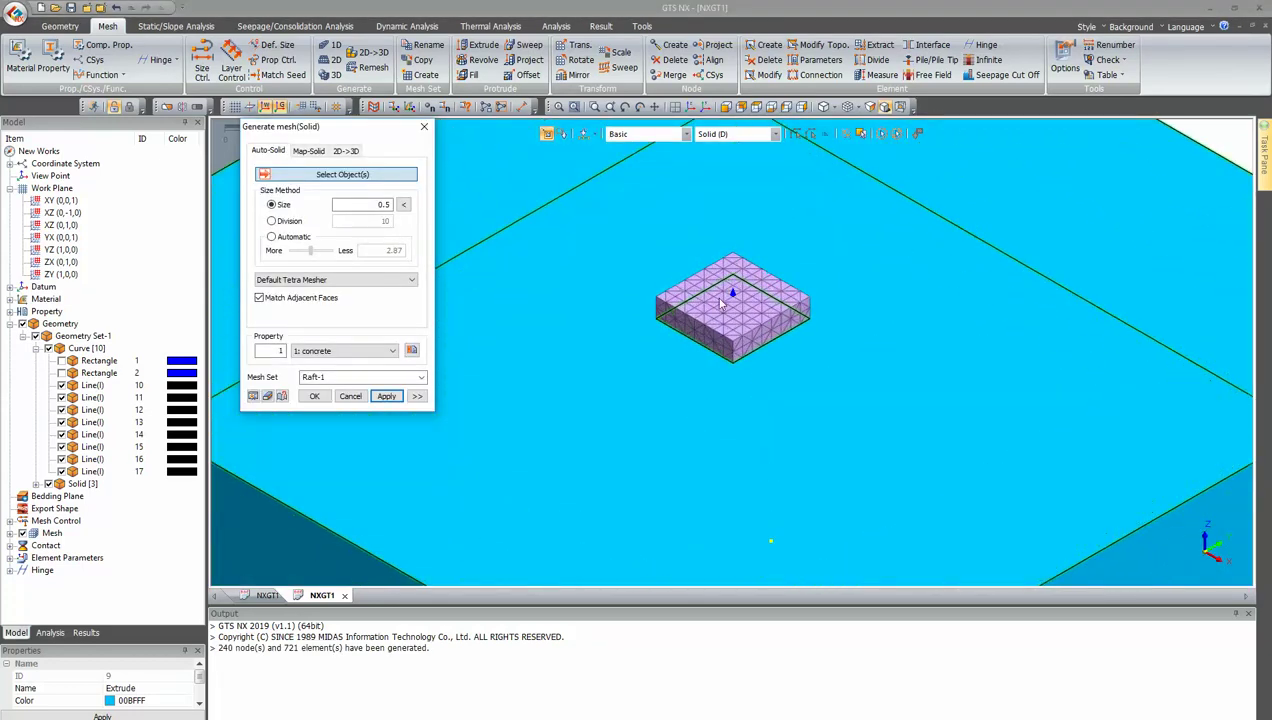
pyautogui.click(48, 484)
pyautogui.moveTo(770, 480); pyautogui.dragTo(722, 388, button='middle')
pyautogui.scroll(5, 724, 386)
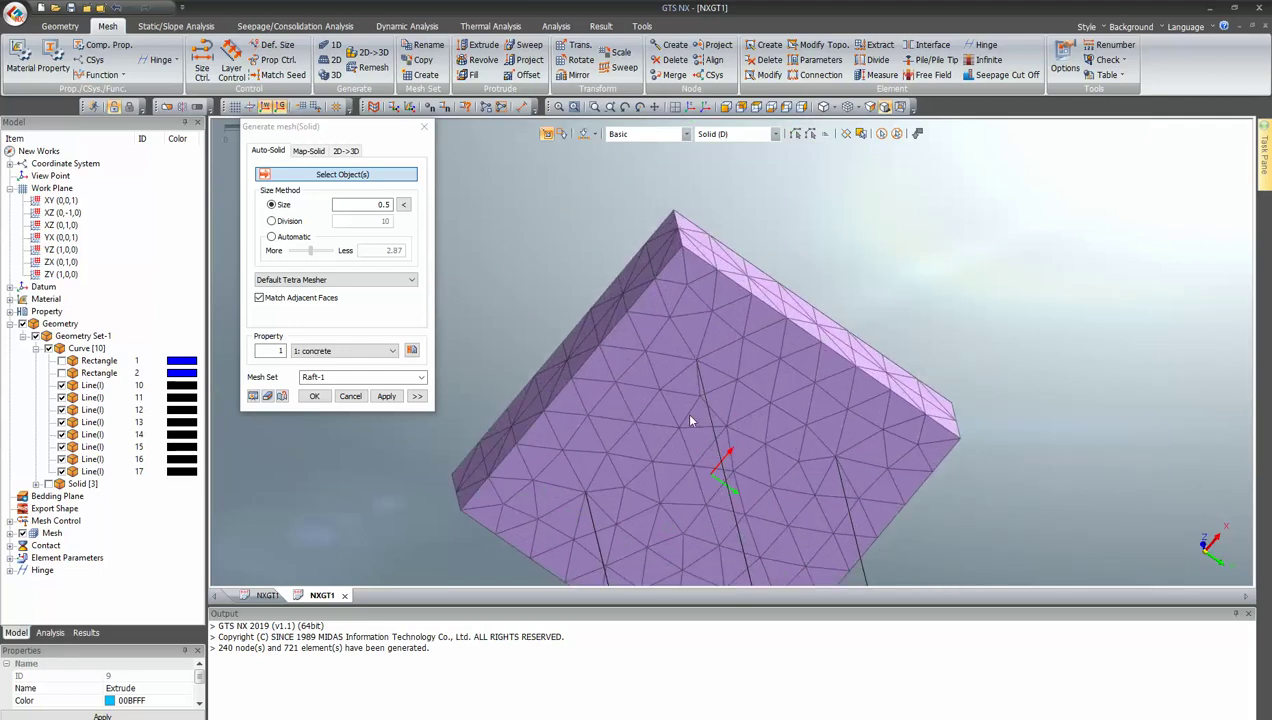
pyautogui.scroll(4, 694, 366)
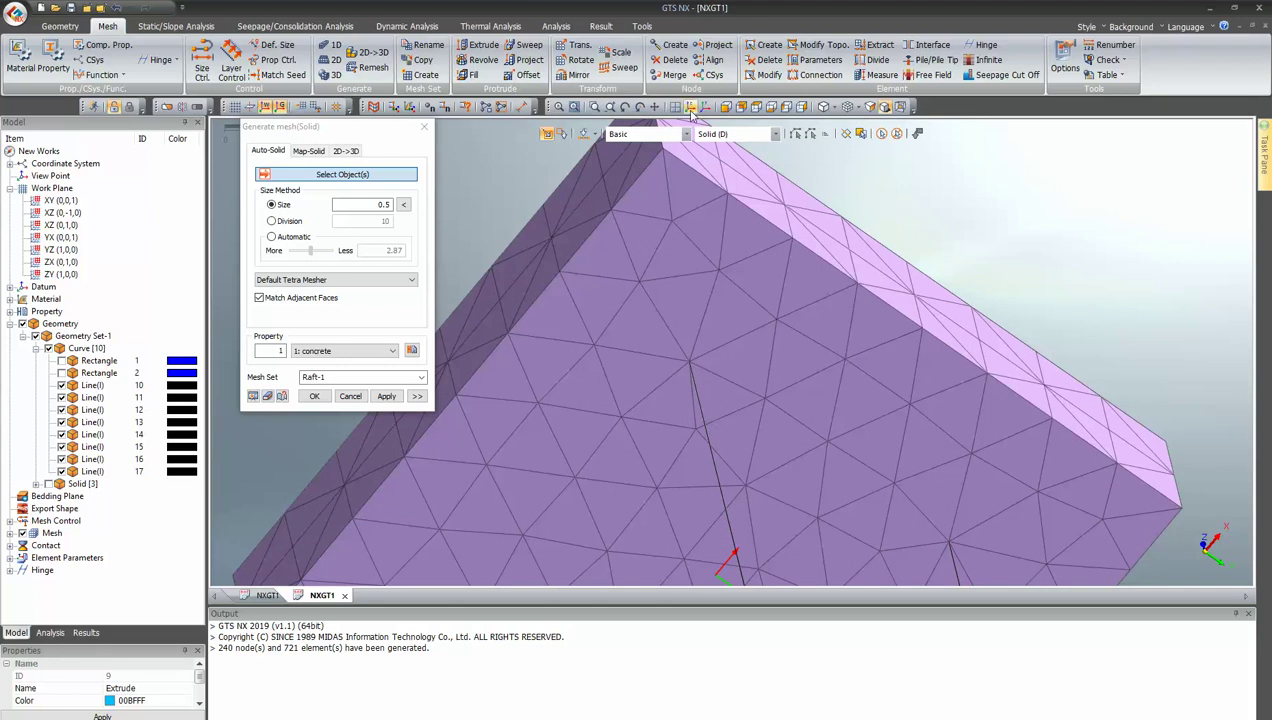
pyautogui.scroll(-6, 740, 240)
pyautogui.scroll(-2, 740, 240)
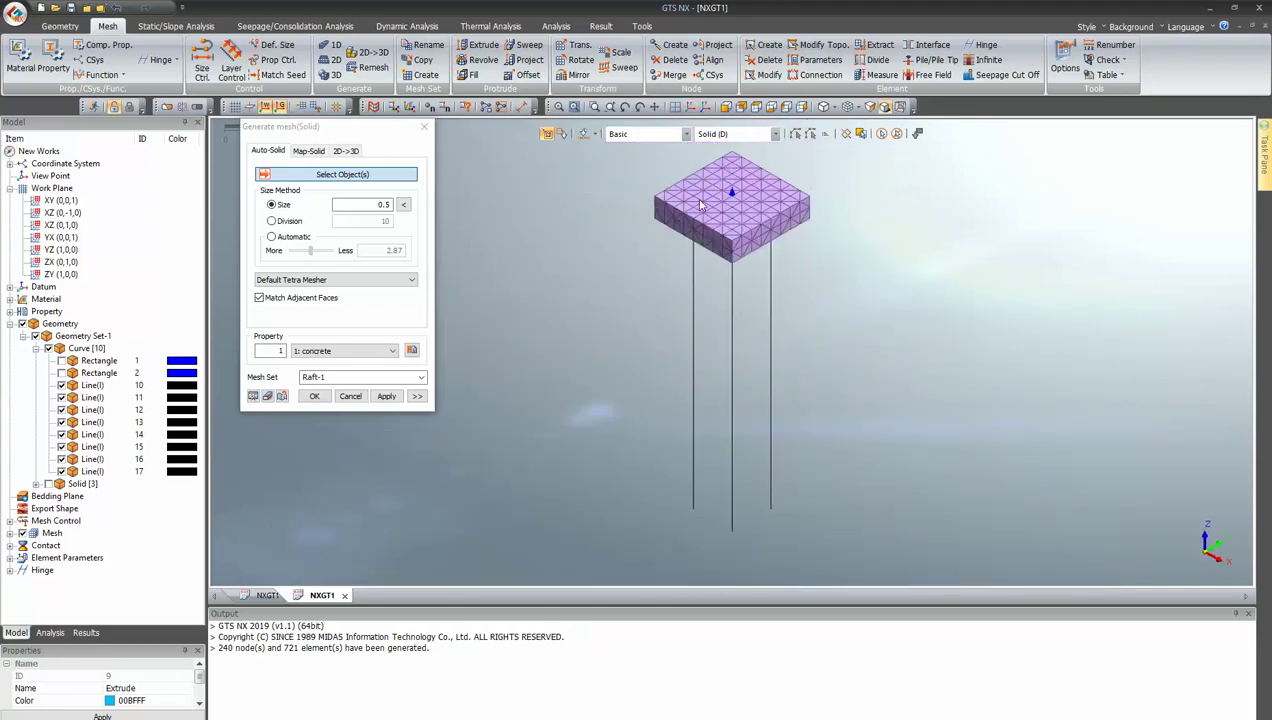
pyautogui.click(48, 484)
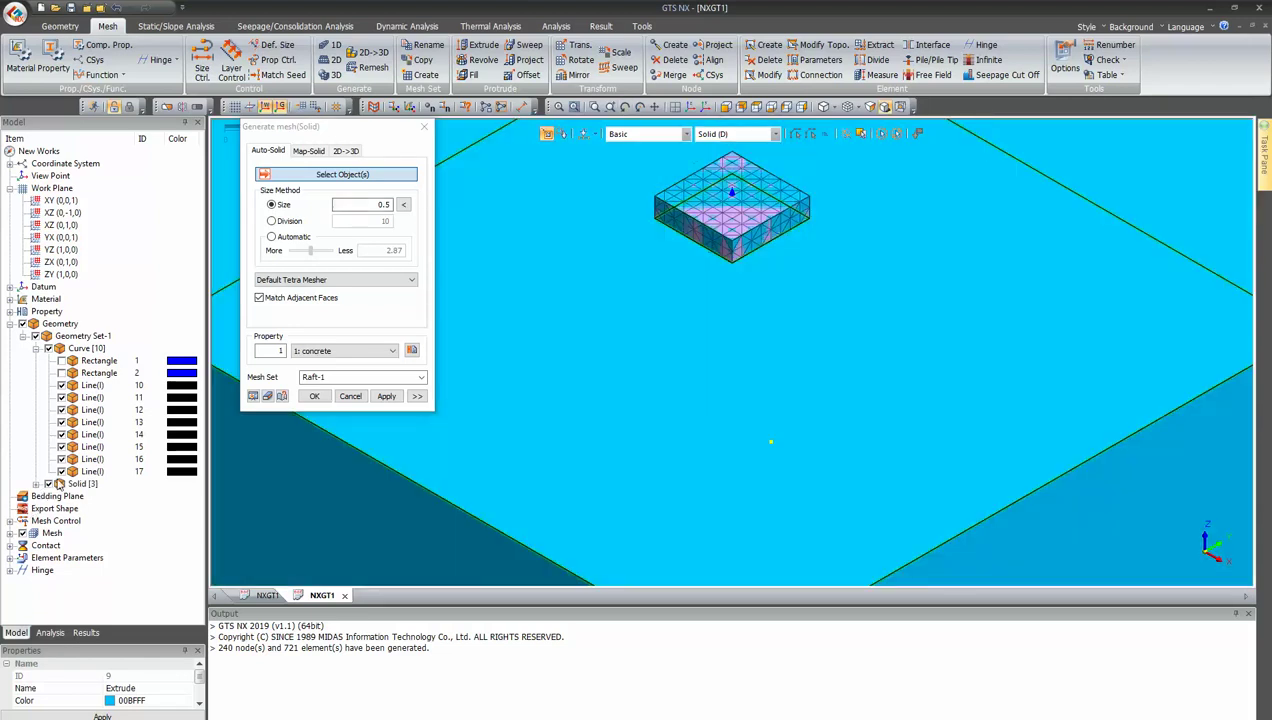
# - Hide the raft solid and select both soil layer solids as the objects to mesh, shown in front view
pyautogui.click(36, 484)
pyautogui.click(61, 521)
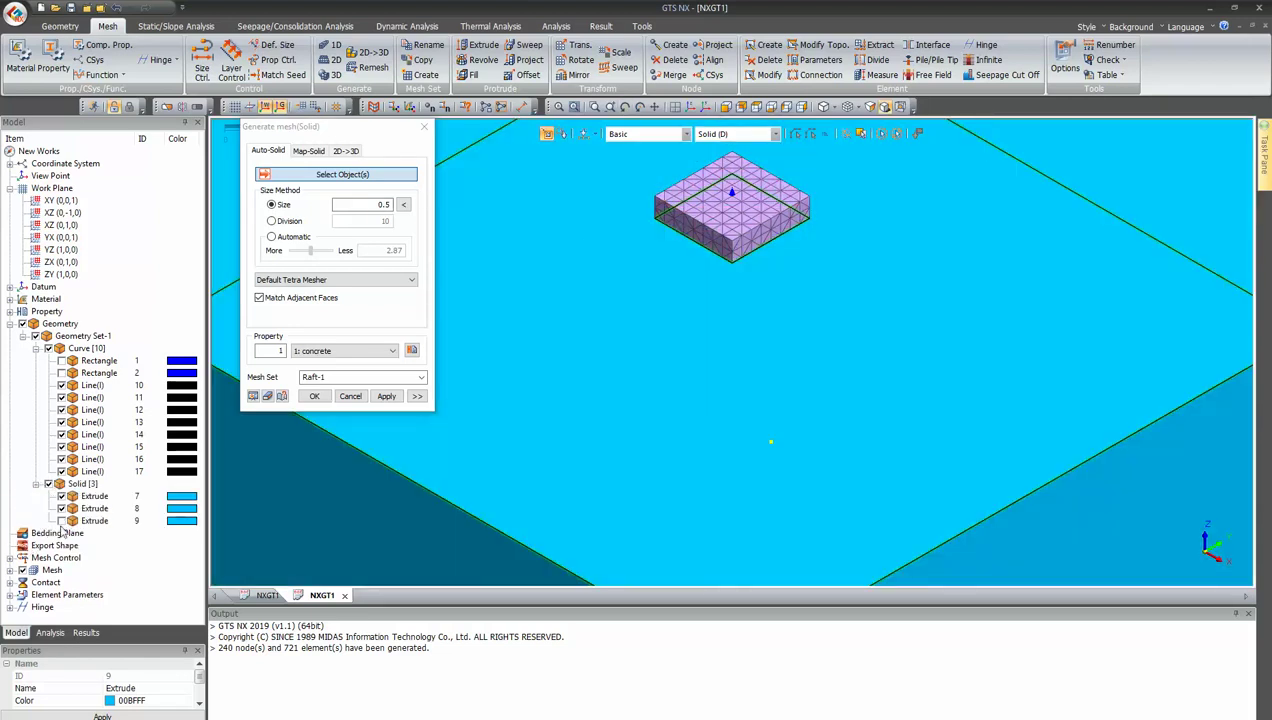
pyautogui.click(741, 106)
pyautogui.scroll(-4, 683, 455)
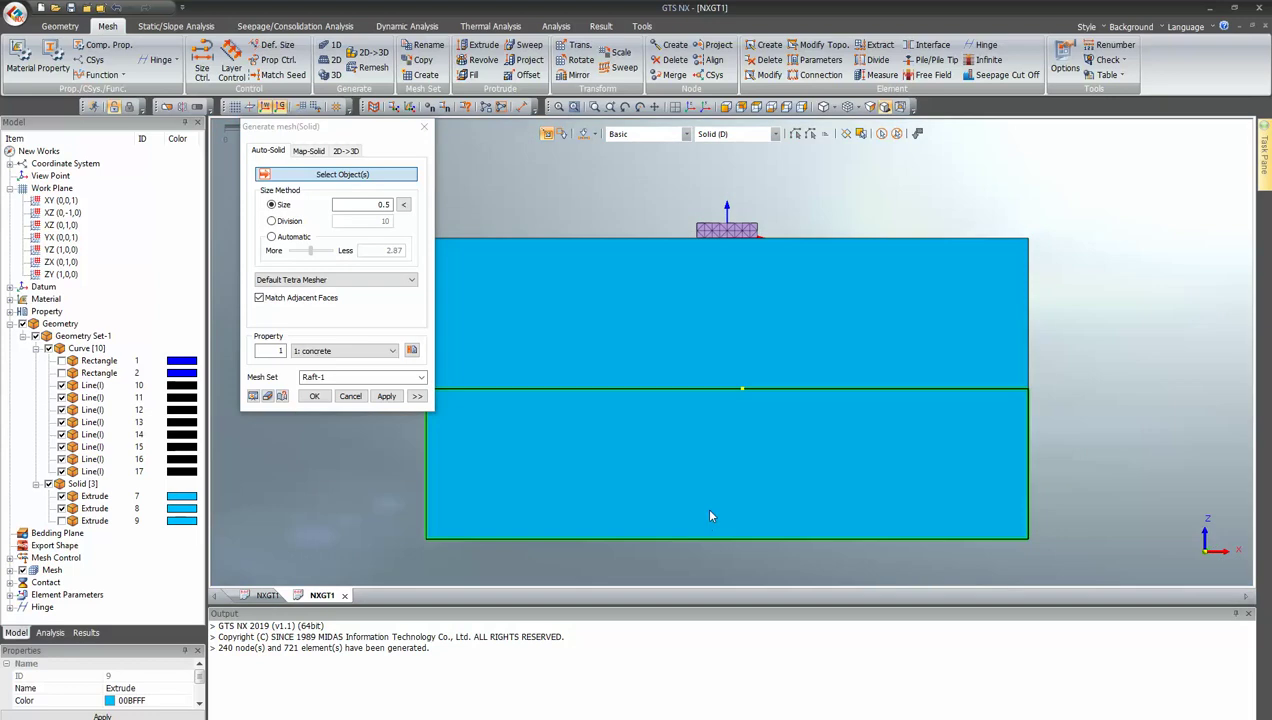
pyautogui.scroll(-1, 741, 321)
pyautogui.click(730, 341)
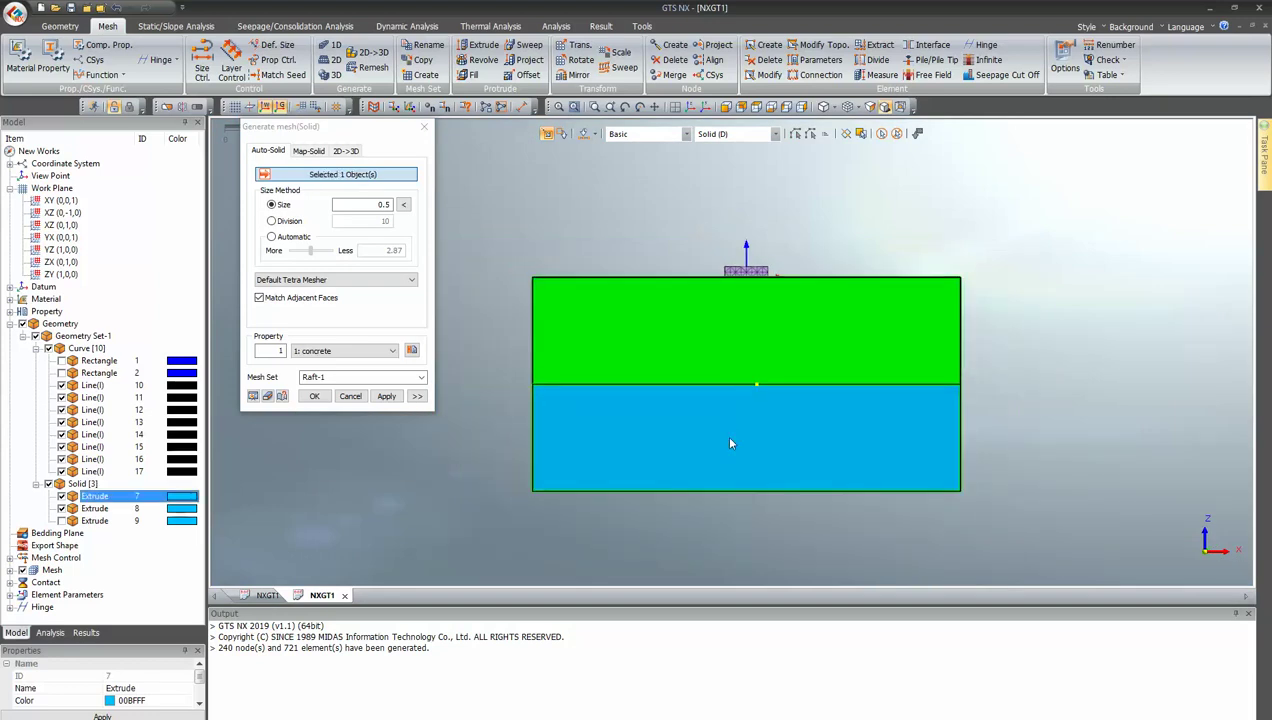
pyautogui.click(740, 432)
pyautogui.moveTo(744, 428)
pyautogui.mouseDown(button='middle')
pyautogui.moveTo(764, 459)
pyautogui.moveTo(755, 426)
pyautogui.mouseUp(button='middle')
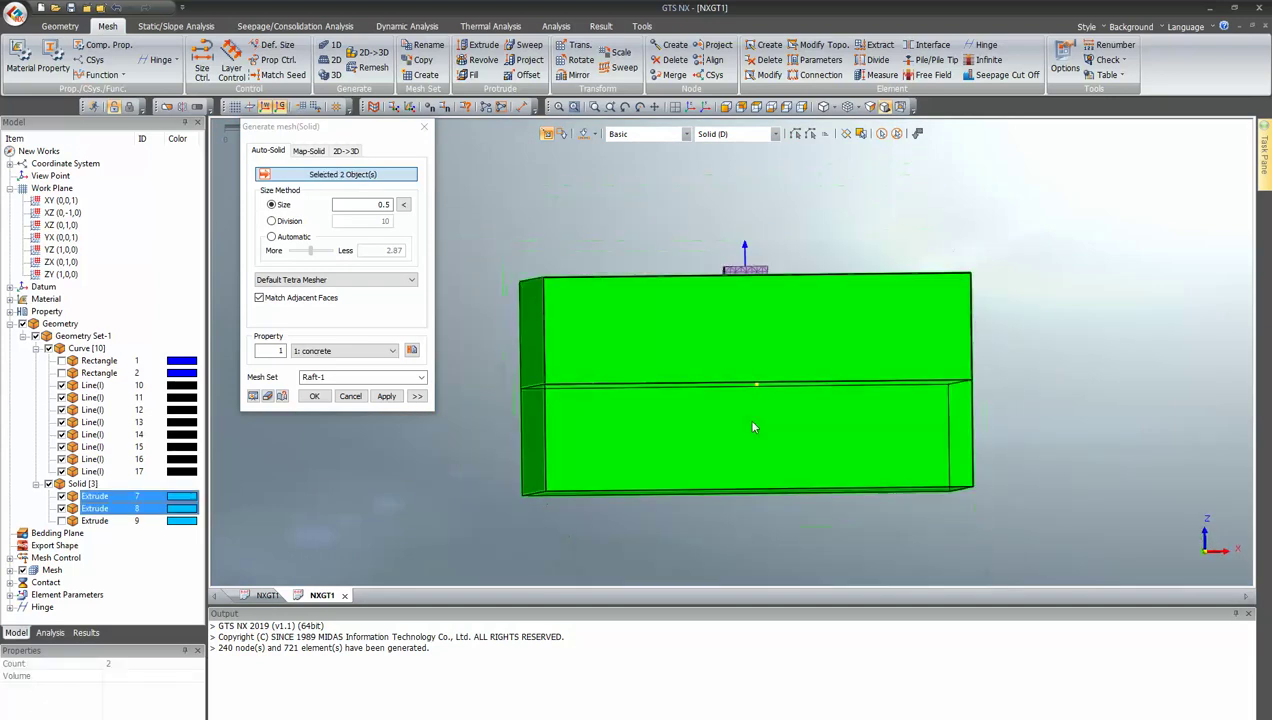
pyautogui.click(727, 107)
pyautogui.scroll(-2, 642, 364)
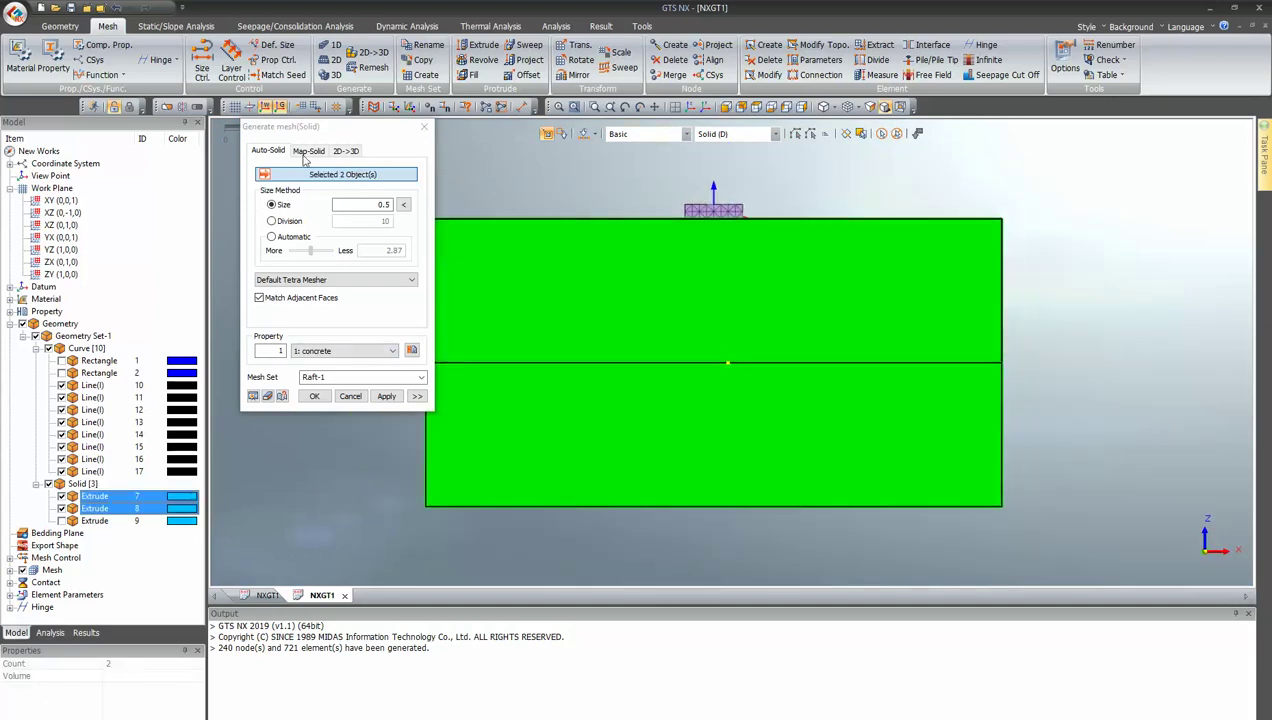
# - Set the soil mesh to the Layer 2 property with an element size of 2
pyautogui.moveTo(305, 128); pyautogui.dragTo(193, 134)
pyautogui.click(212, 356)
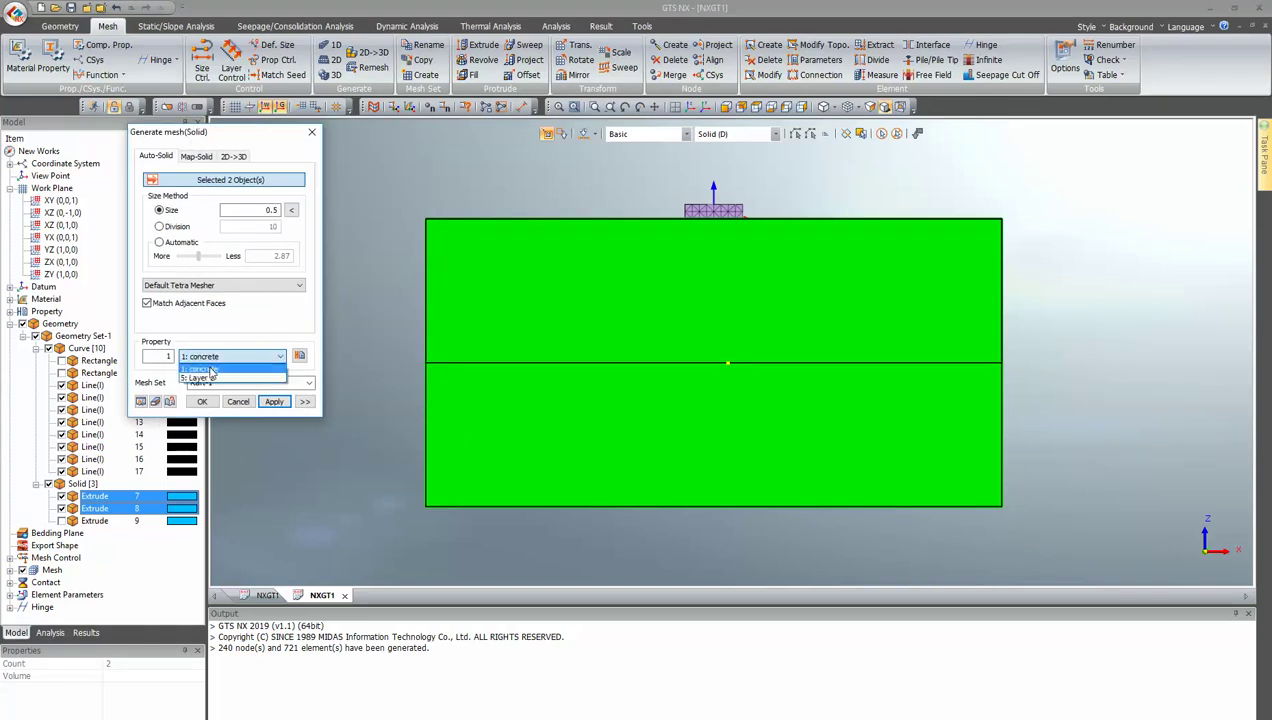
pyautogui.click(210, 379)
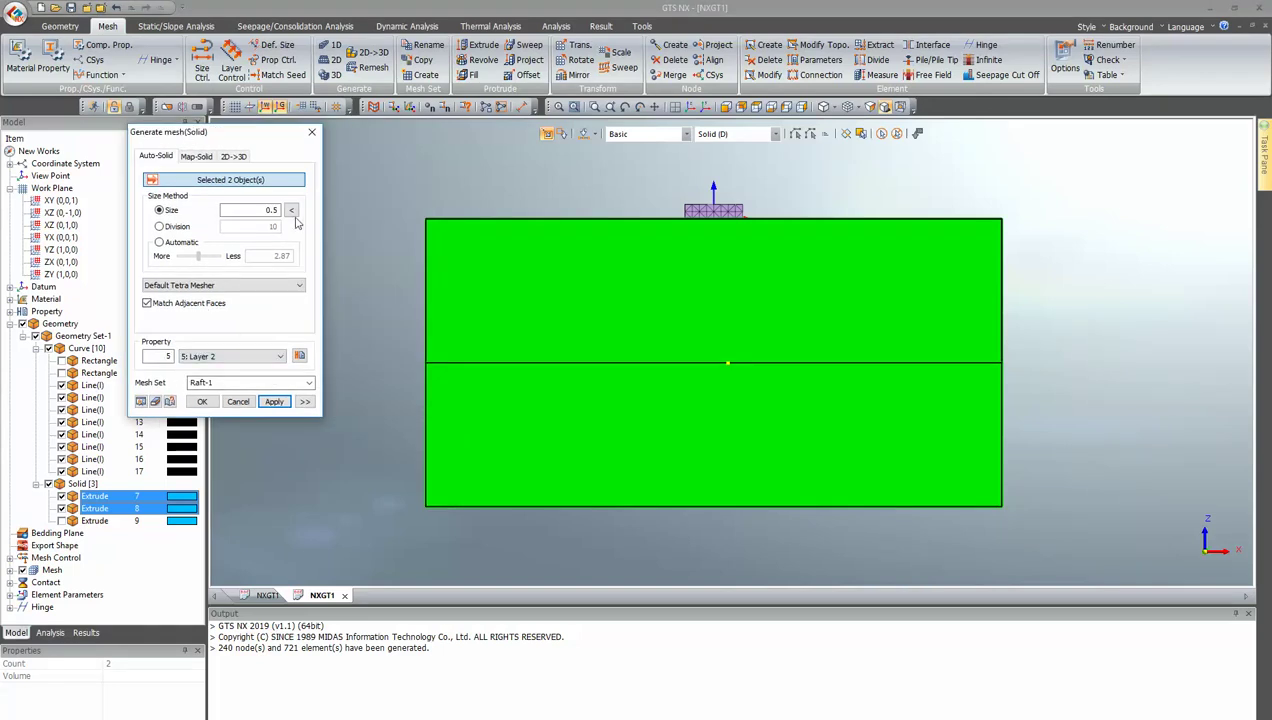
pyautogui.doubleClick(266, 210)
pyautogui.write('2')
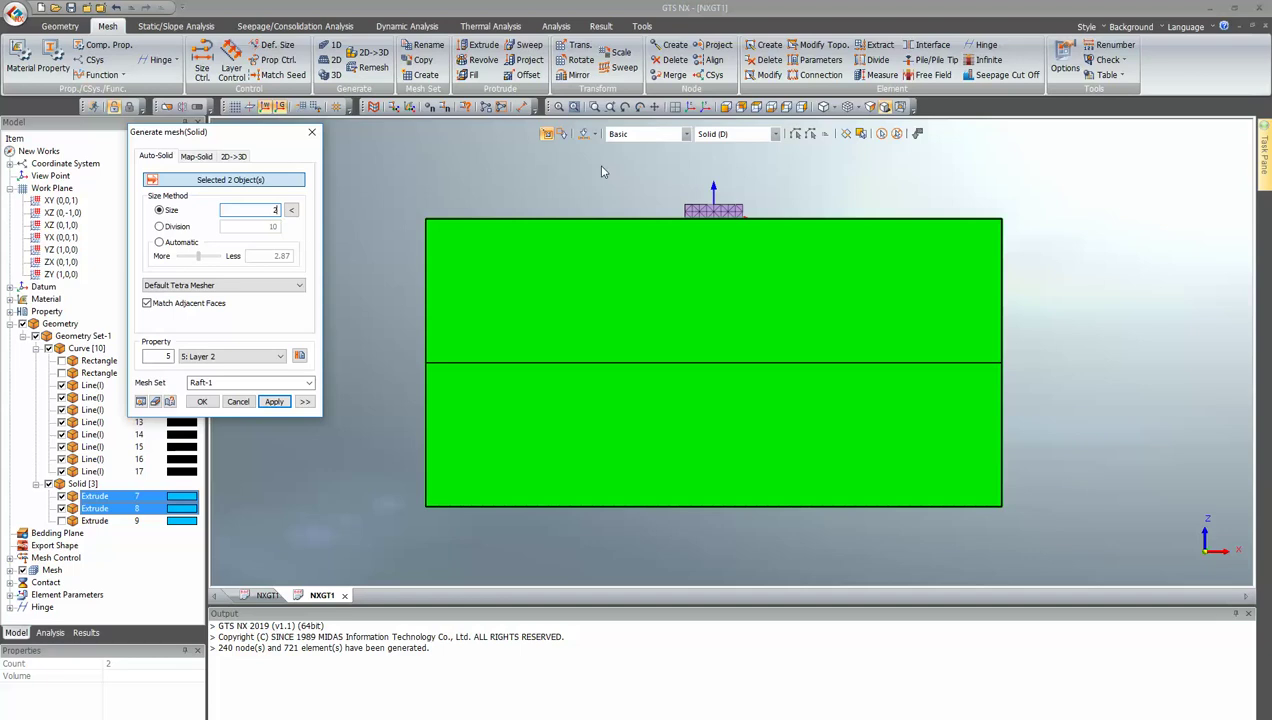
# - Include the eight pile line edges as interior edges of the soil mesh, considering imprinted shapes on faces and using the BEAM property
pyautogui.click(306, 402)
pyautogui.click(393, 152)
pyautogui.moveTo(699, 290); pyautogui.dragTo(813, 489)
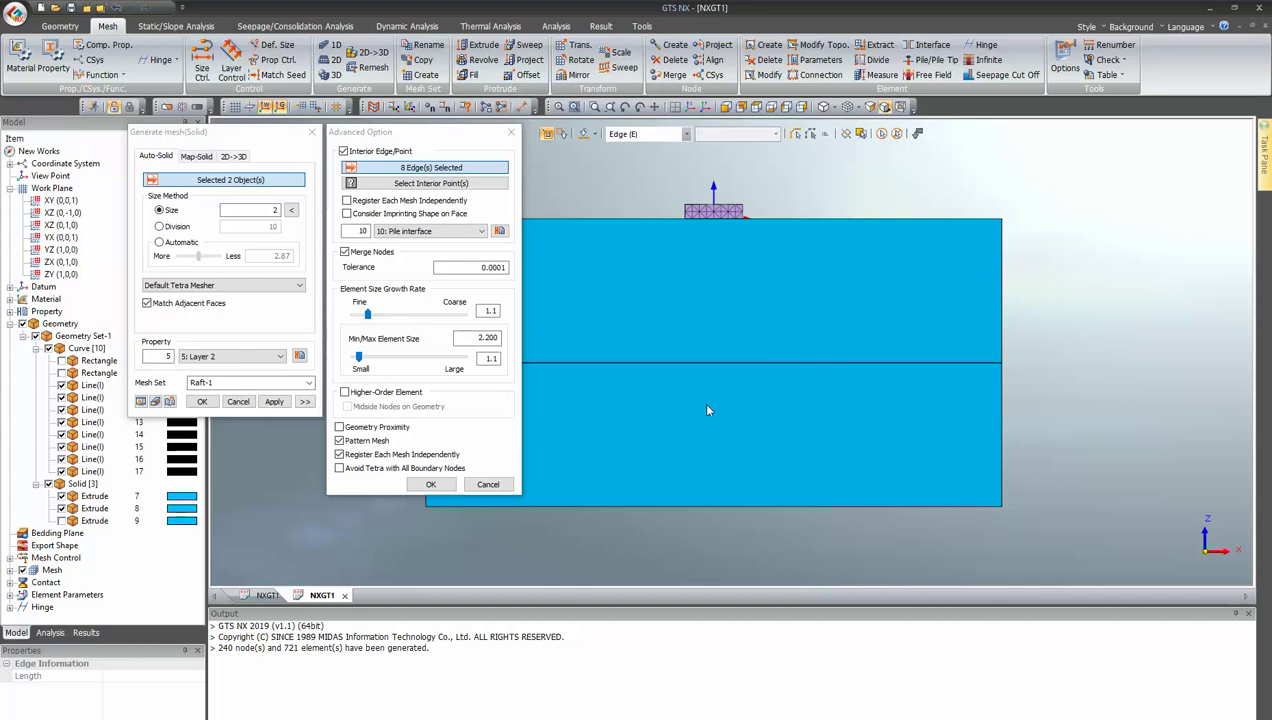
pyautogui.click(368, 216)
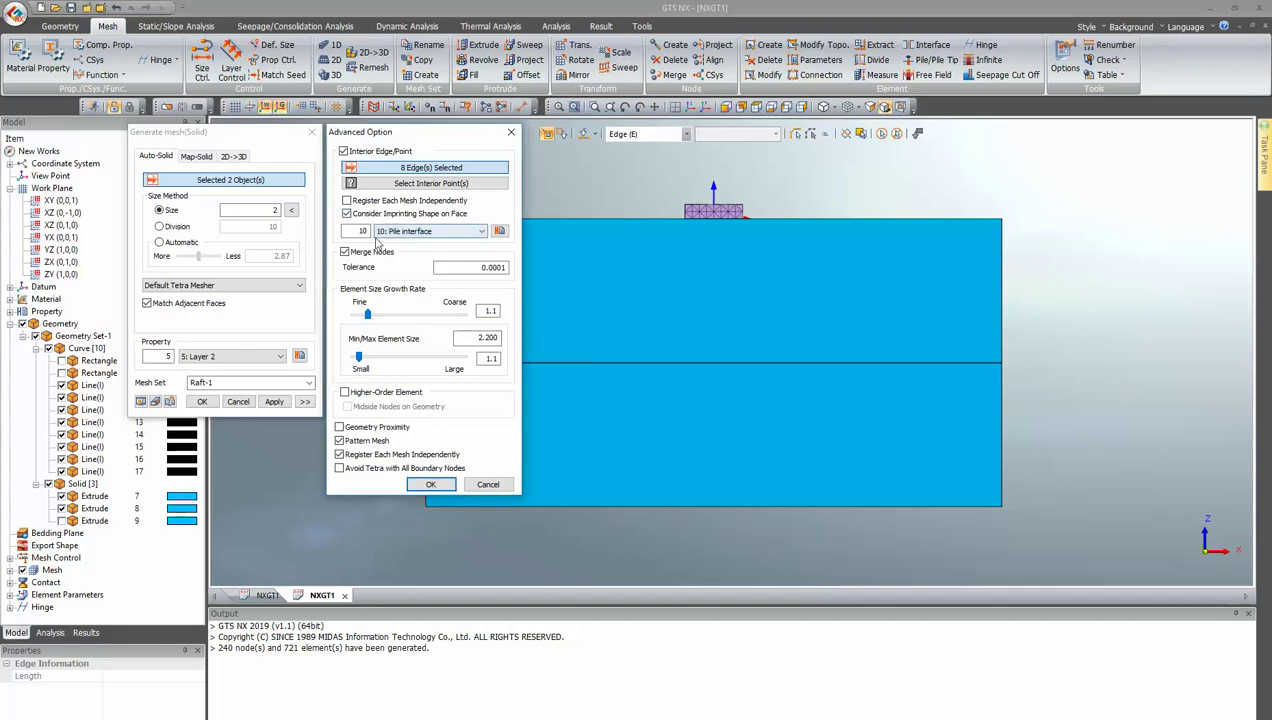
pyautogui.click(398, 233)
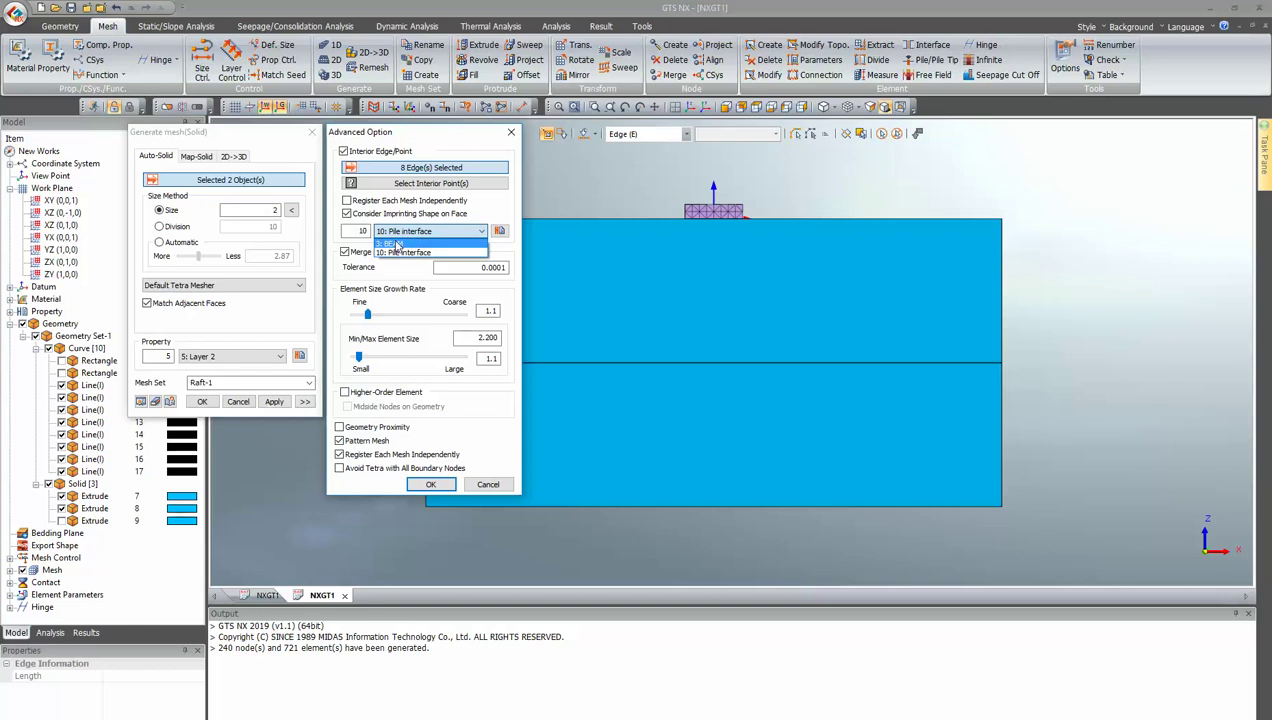
pyautogui.click(397, 243)
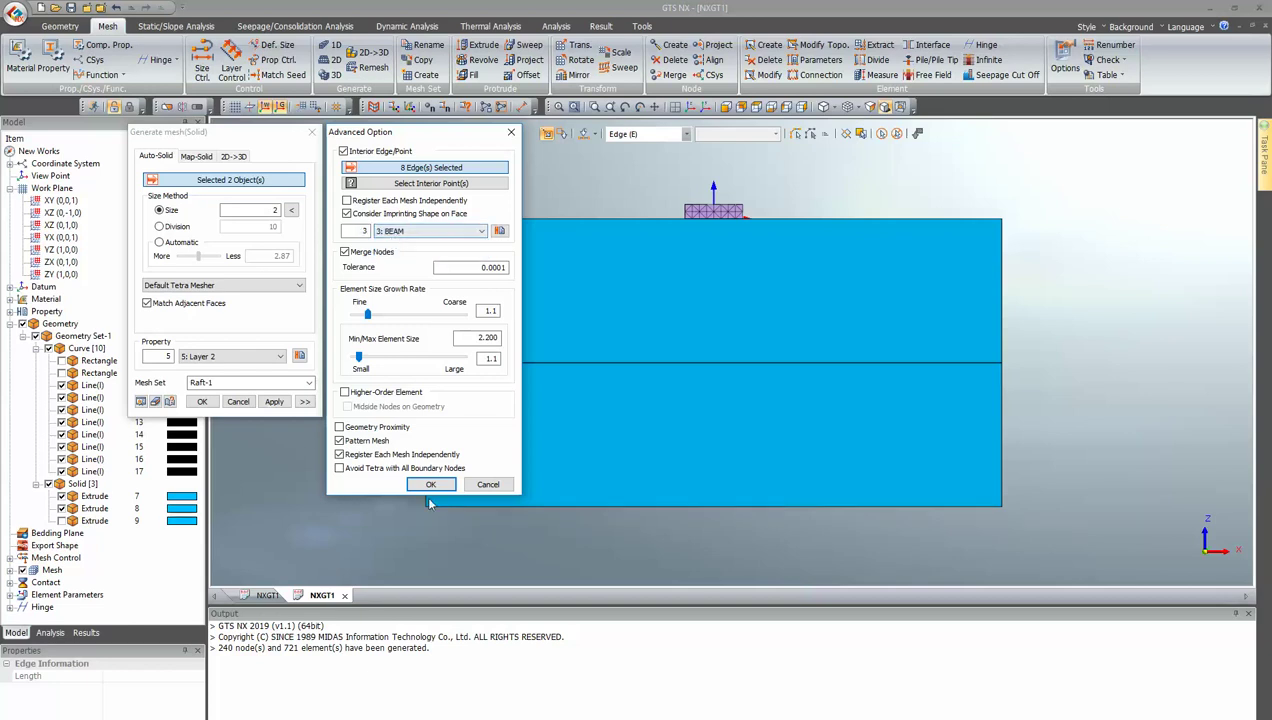
pyautogui.click(432, 483)
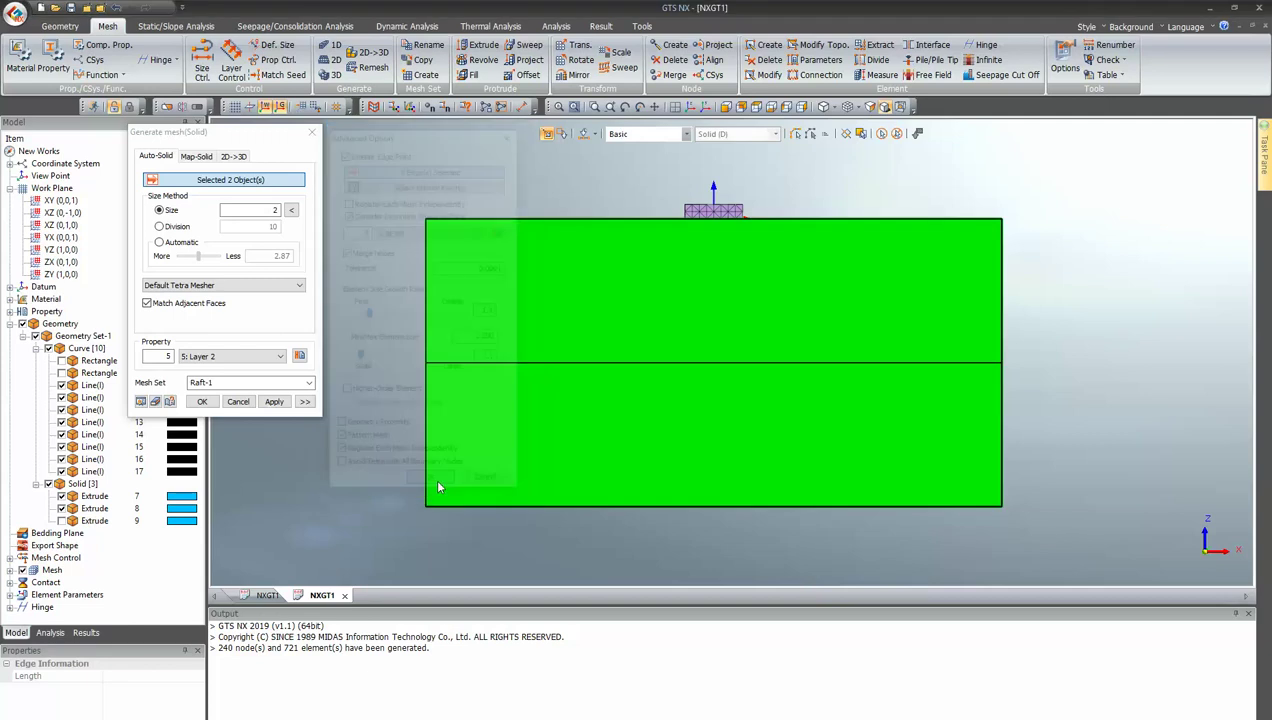
# - Generate the solid mesh of both soil layers with the interior pile edges, and review it in isometric view
pyautogui.click(202, 401)
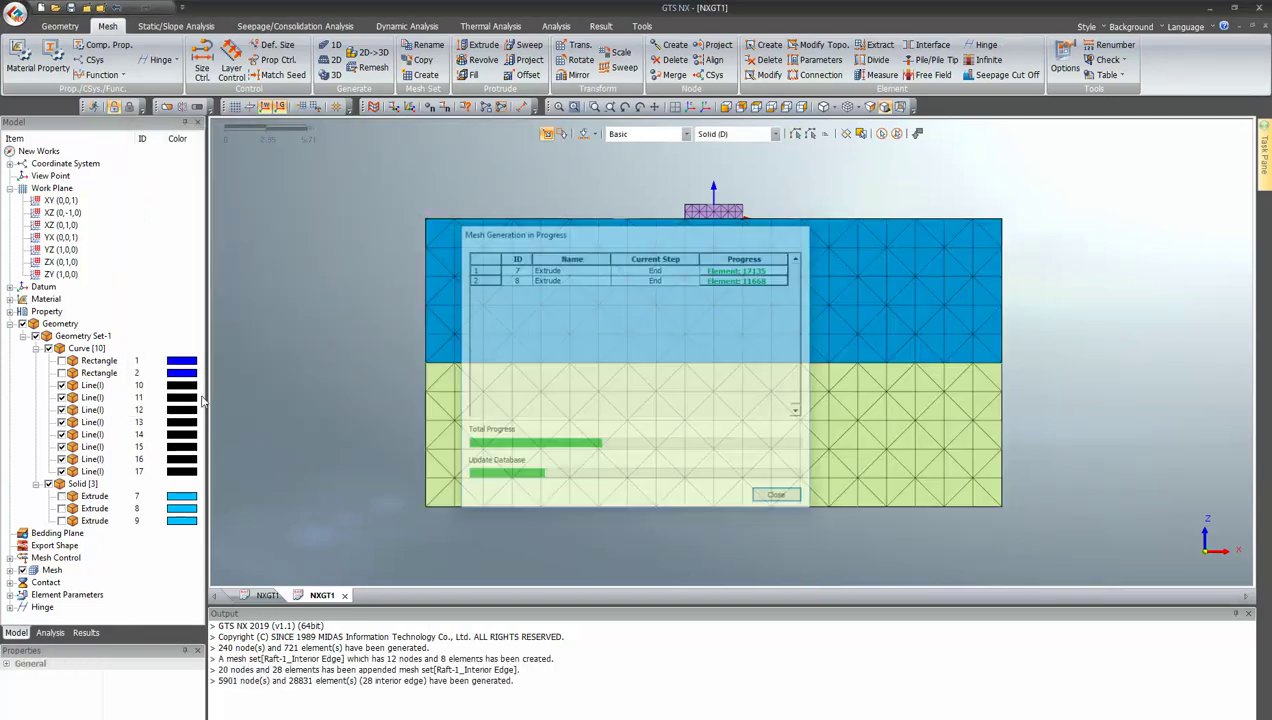
pyautogui.click(690, 106)
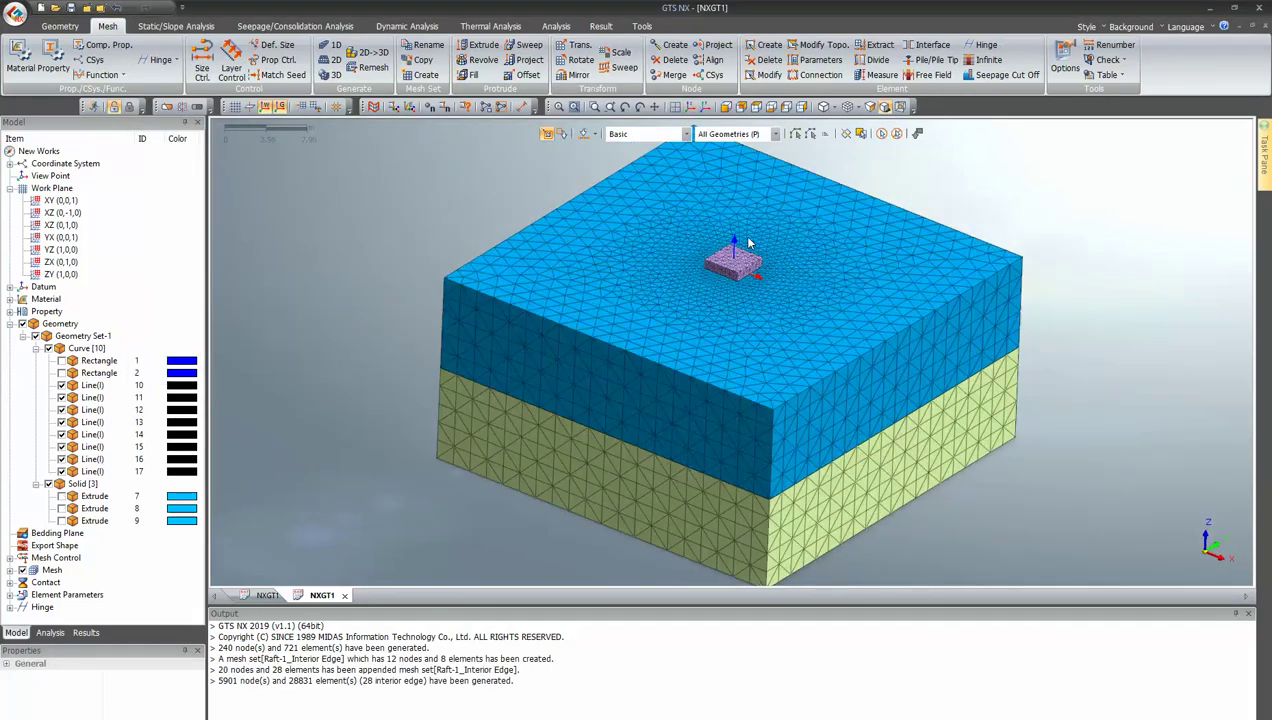
pyautogui.scroll(5, 722, 285)
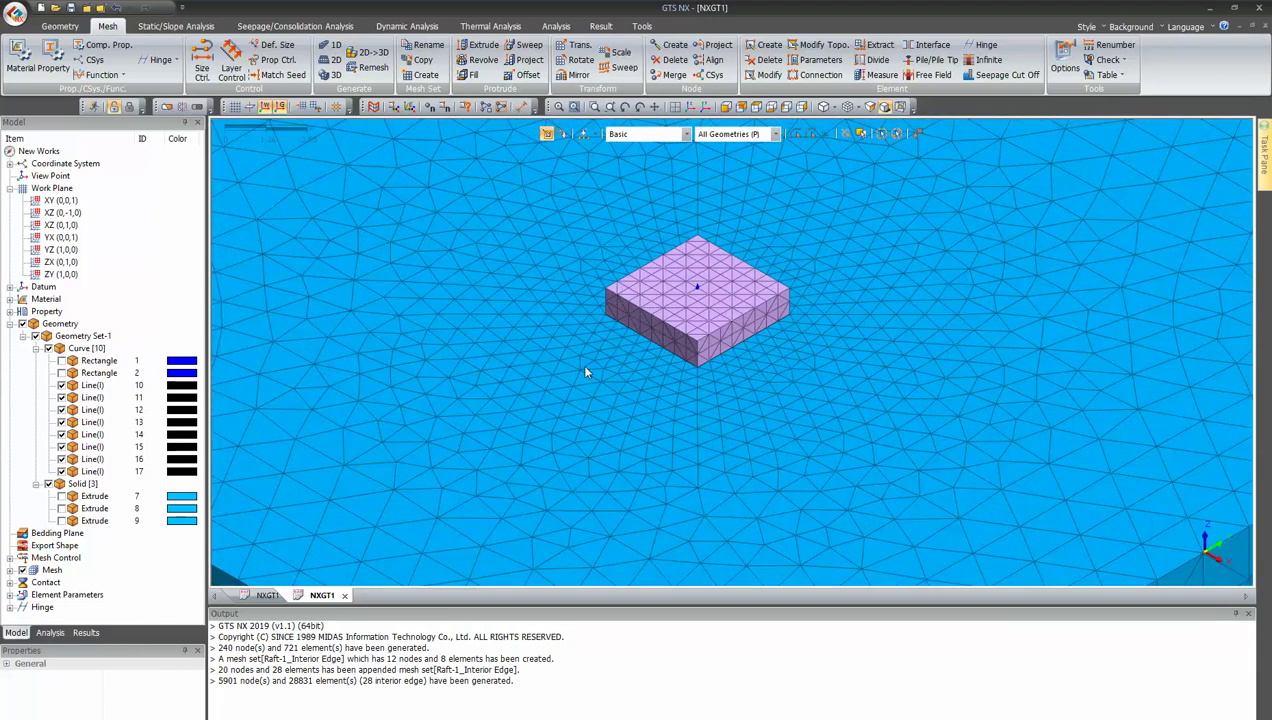
pyautogui.scroll(-5, 800, 85)
pyautogui.click(718, 108)
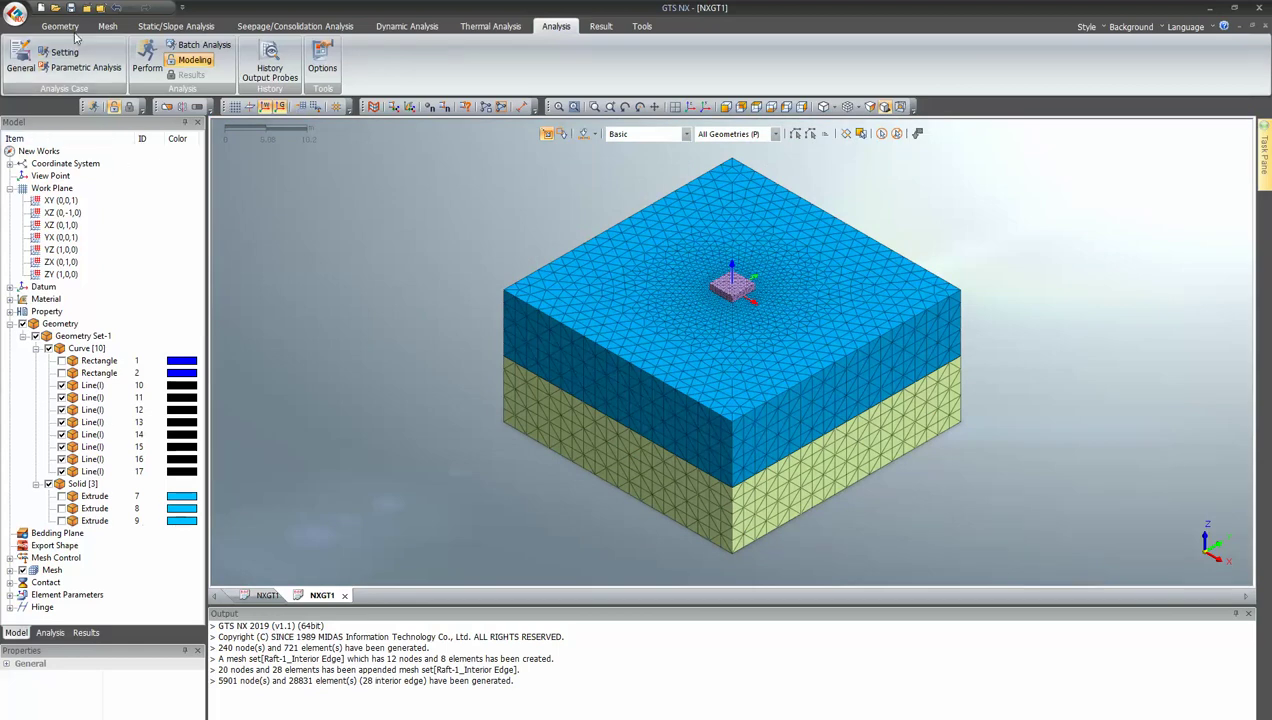
# - Review the BEAM property's material and section template without changing them
pyautogui.scroll(5, 40, 45)
pyautogui.click(48, 55)
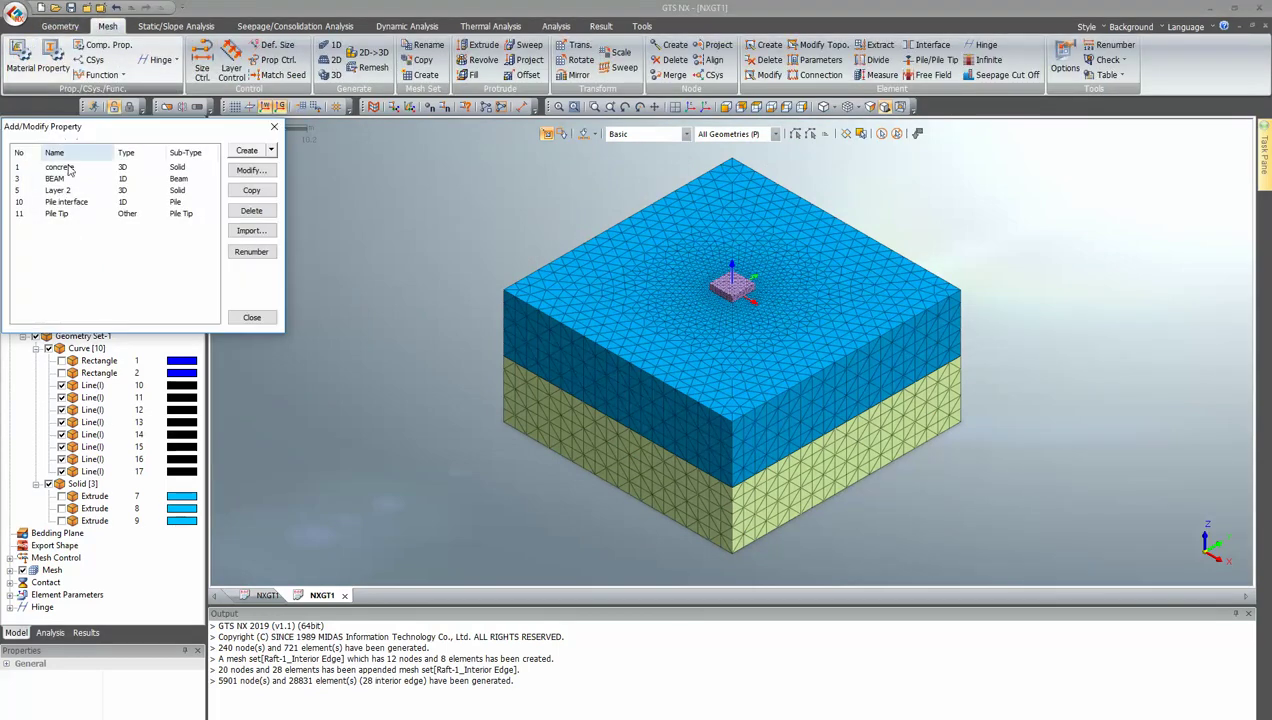
pyautogui.doubleClick(56, 179)
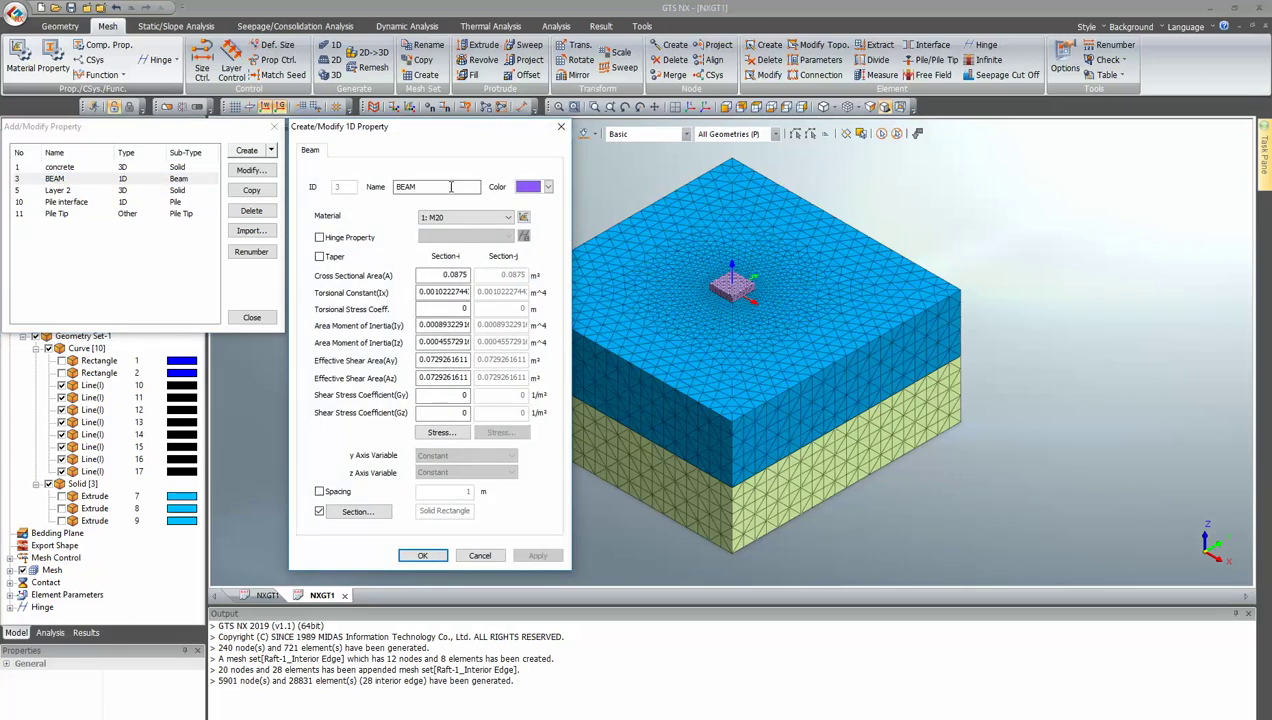
pyautogui.click(462, 218)
pyautogui.click(440, 231)
pyautogui.click(362, 508)
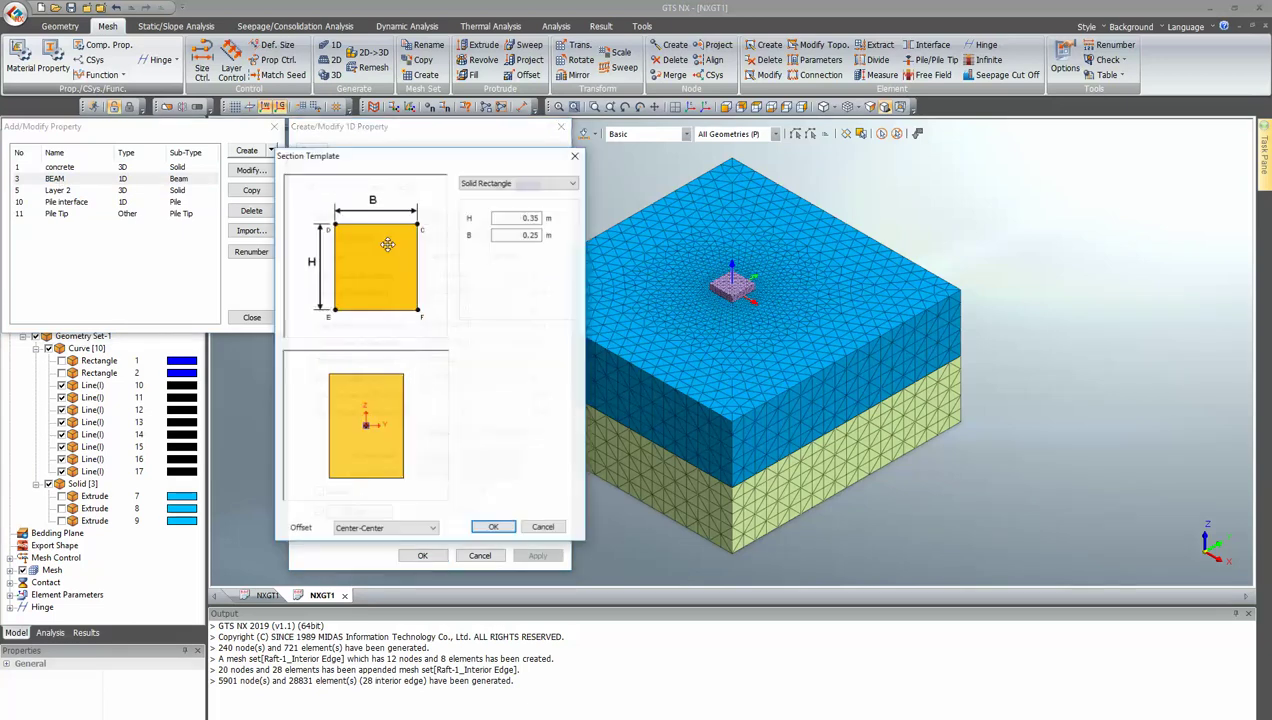
pyautogui.click(577, 158)
pyautogui.click(495, 556)
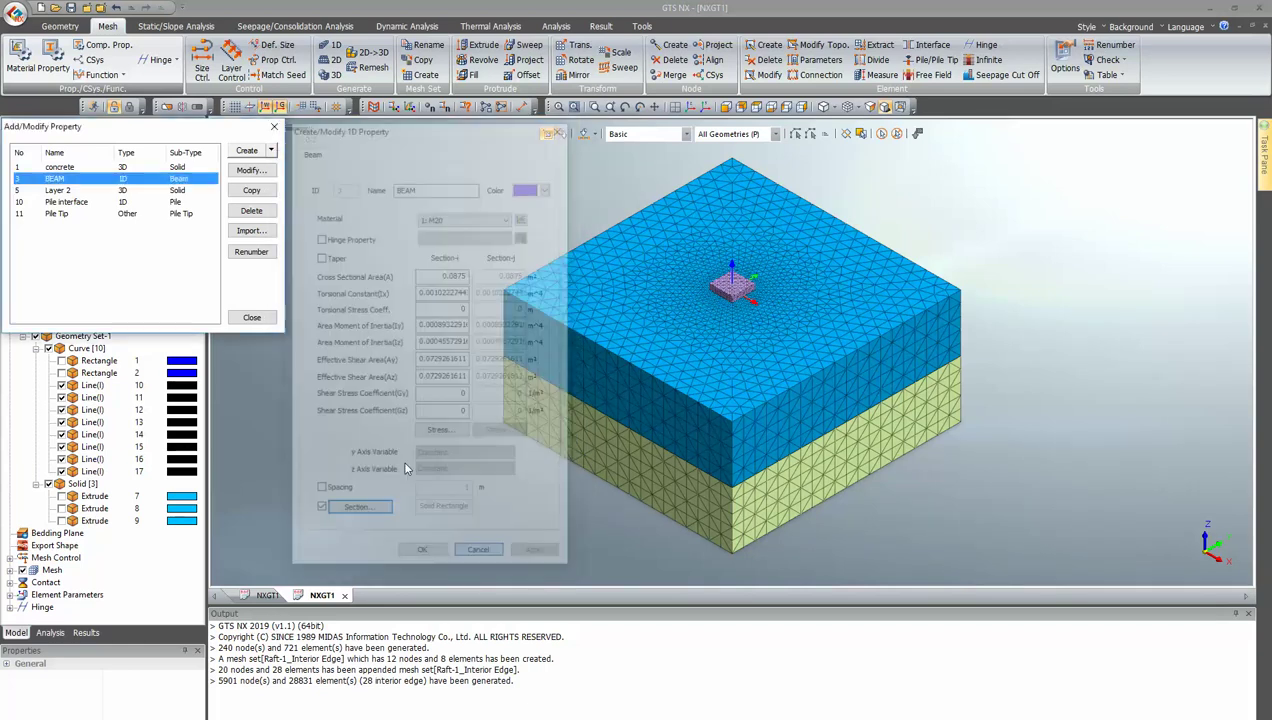
pyautogui.click(252, 318)
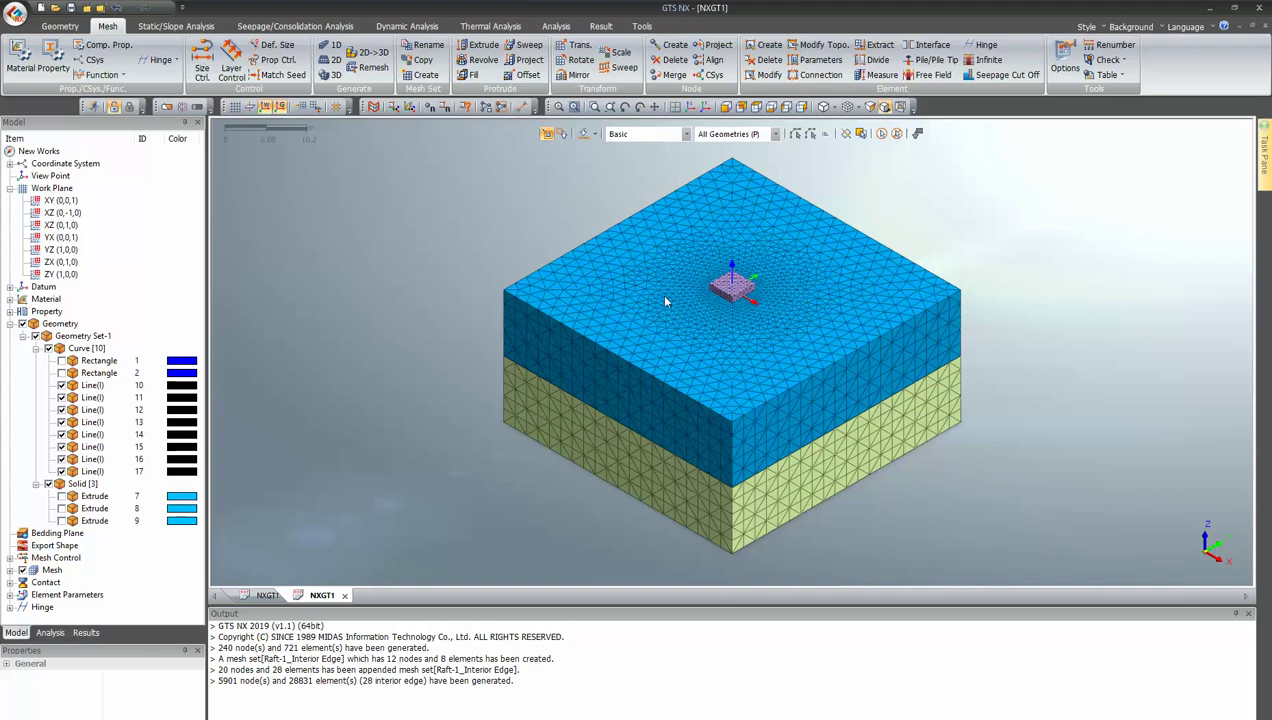
# - Start the Pile/Pile Tip element definition and hide the geometry and all mesh sets except Raft-1_Interior Edge
pyautogui.click(926, 60)
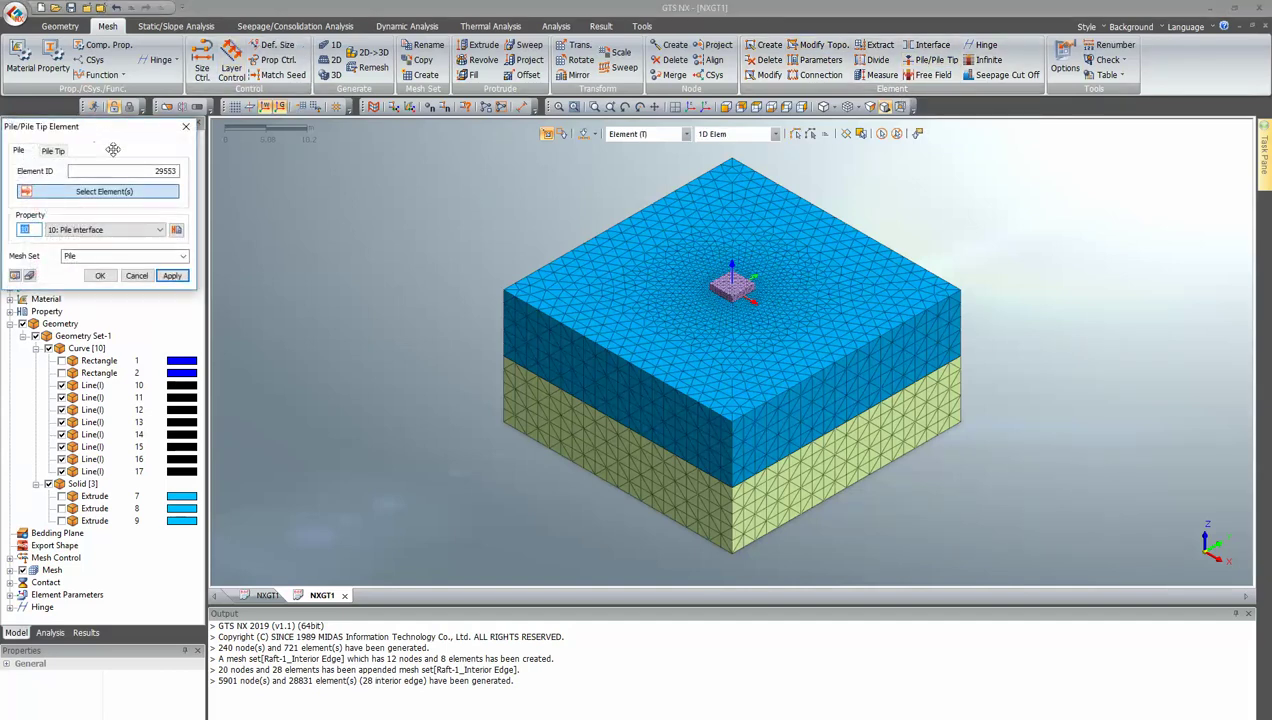
pyautogui.moveTo(105, 127); pyautogui.dragTo(285, 137)
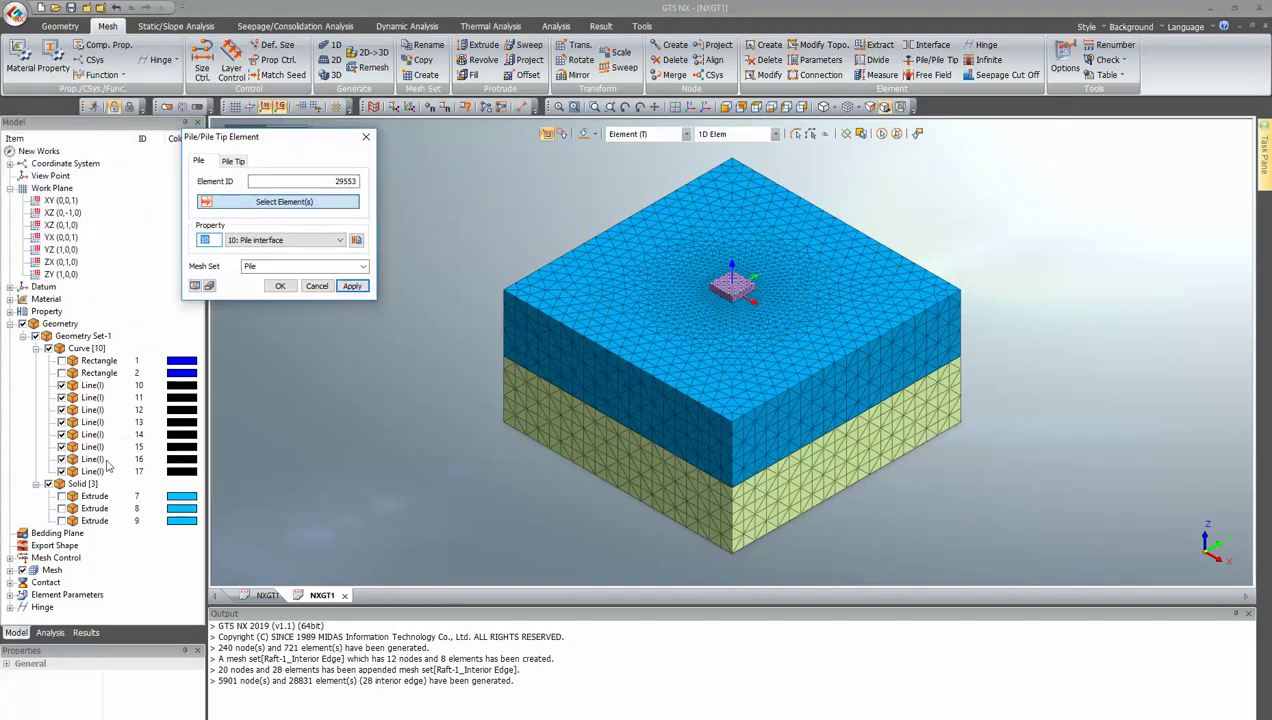
pyautogui.click(12, 570)
pyautogui.scroll(-2, 58, 528)
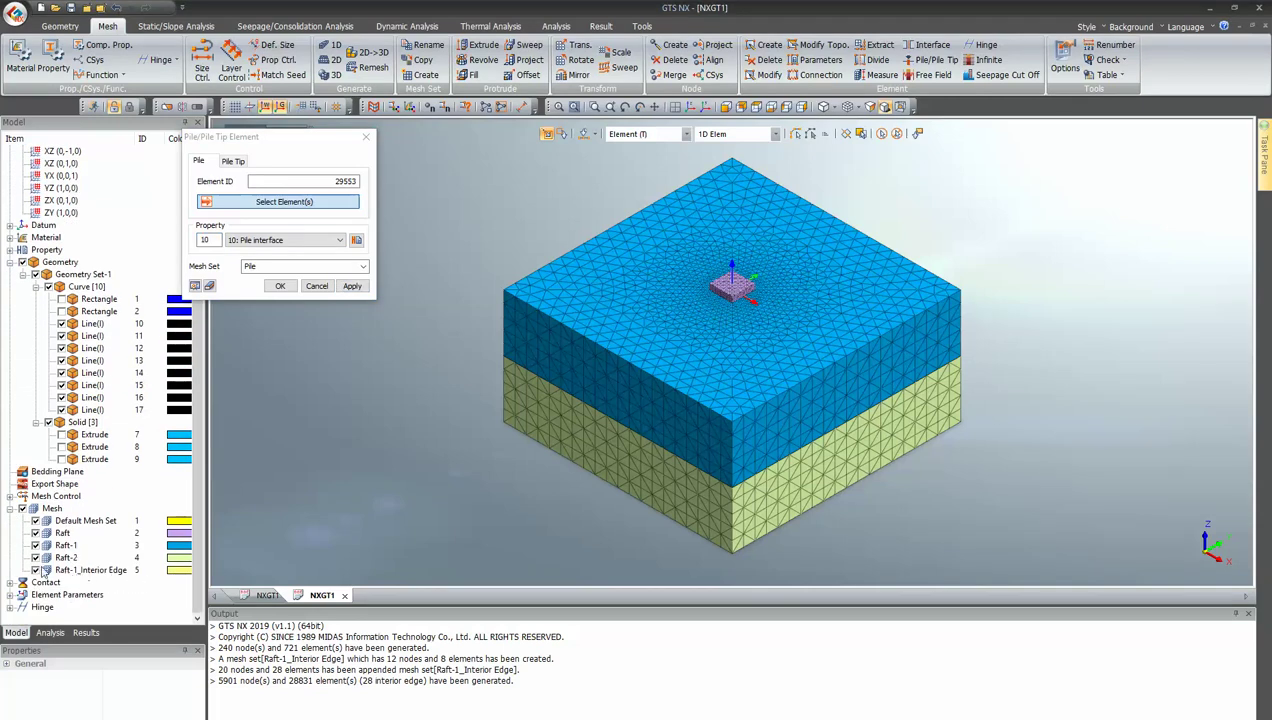
pyautogui.click(23, 509)
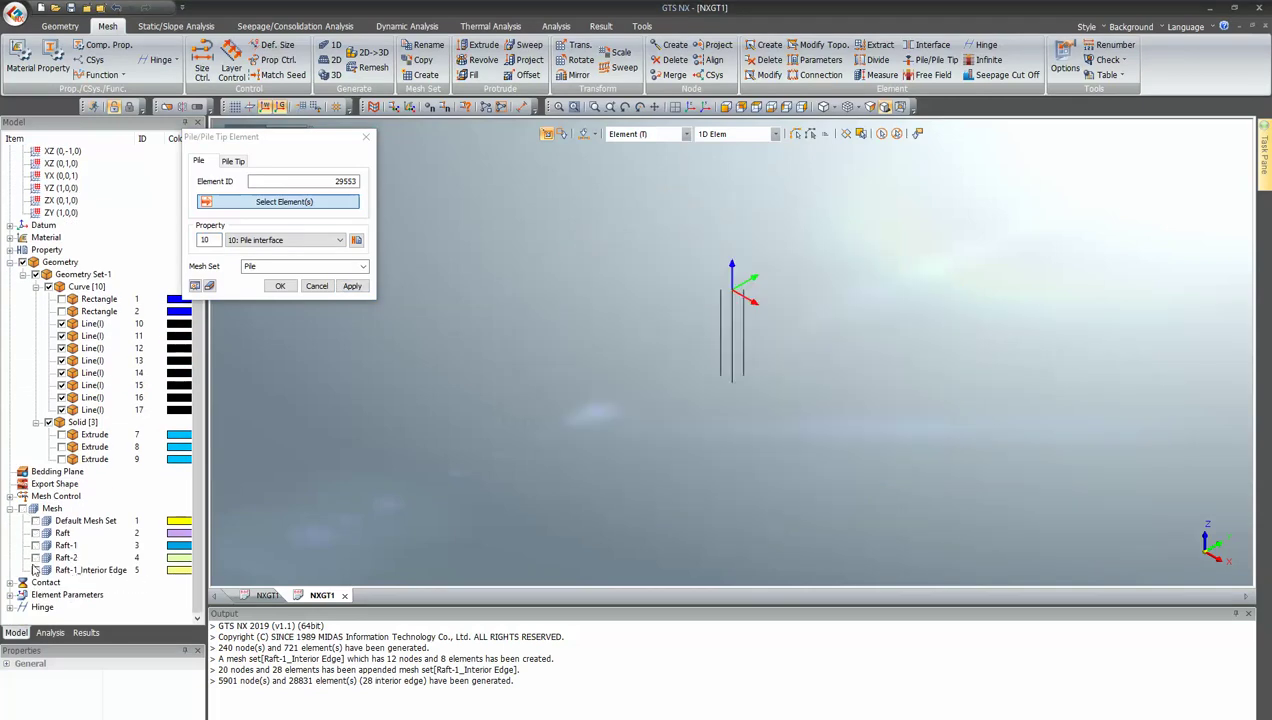
pyautogui.click(22, 262)
pyautogui.moveTo(755, 250); pyautogui.dragTo(809, 363, button='middle')
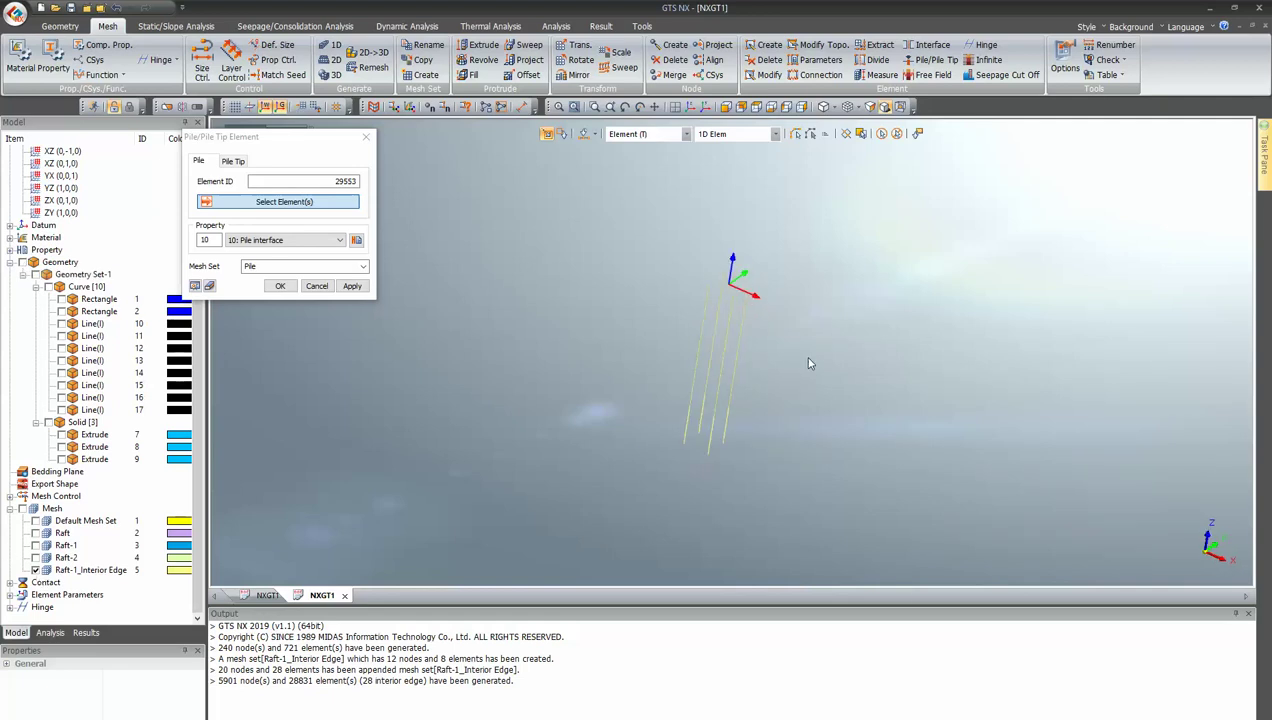
# - Inspect the pile beams' rectangular section shape by temporarily turning on the BEAM property's display
pyautogui.click(10, 250)
pyautogui.click(23, 262)
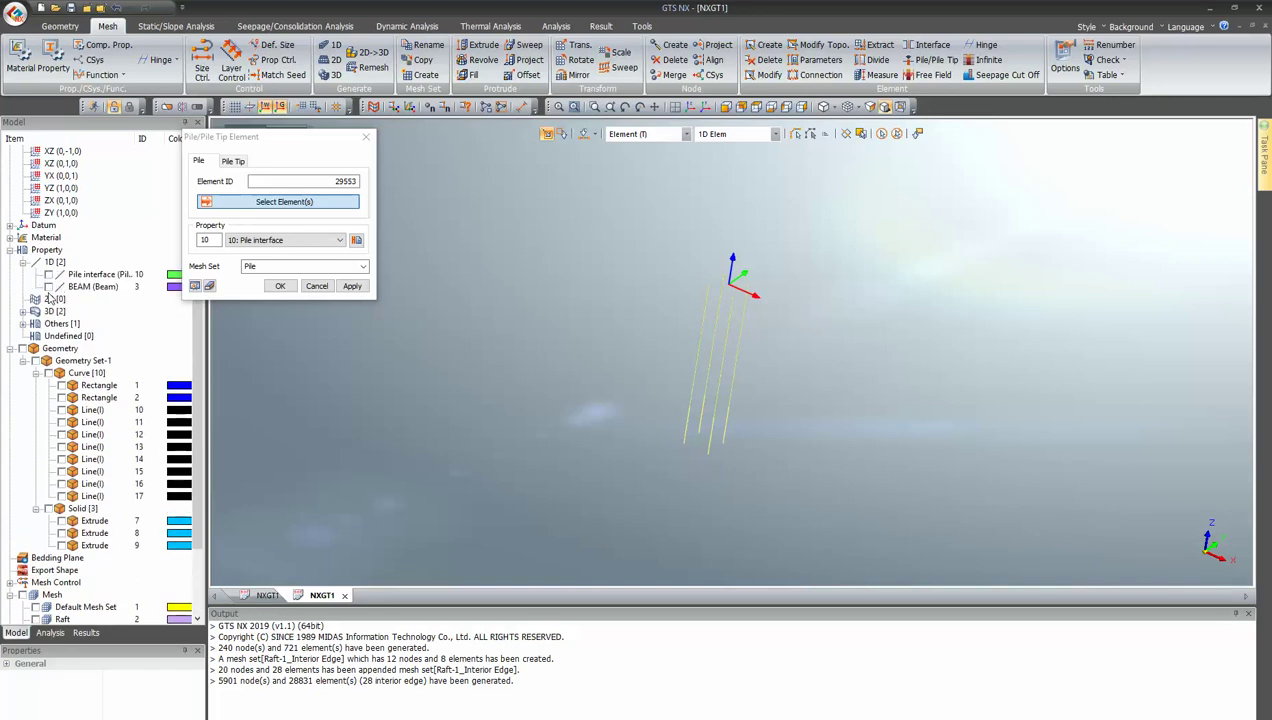
pyautogui.click(48, 287)
pyautogui.scroll(6, 681, 306)
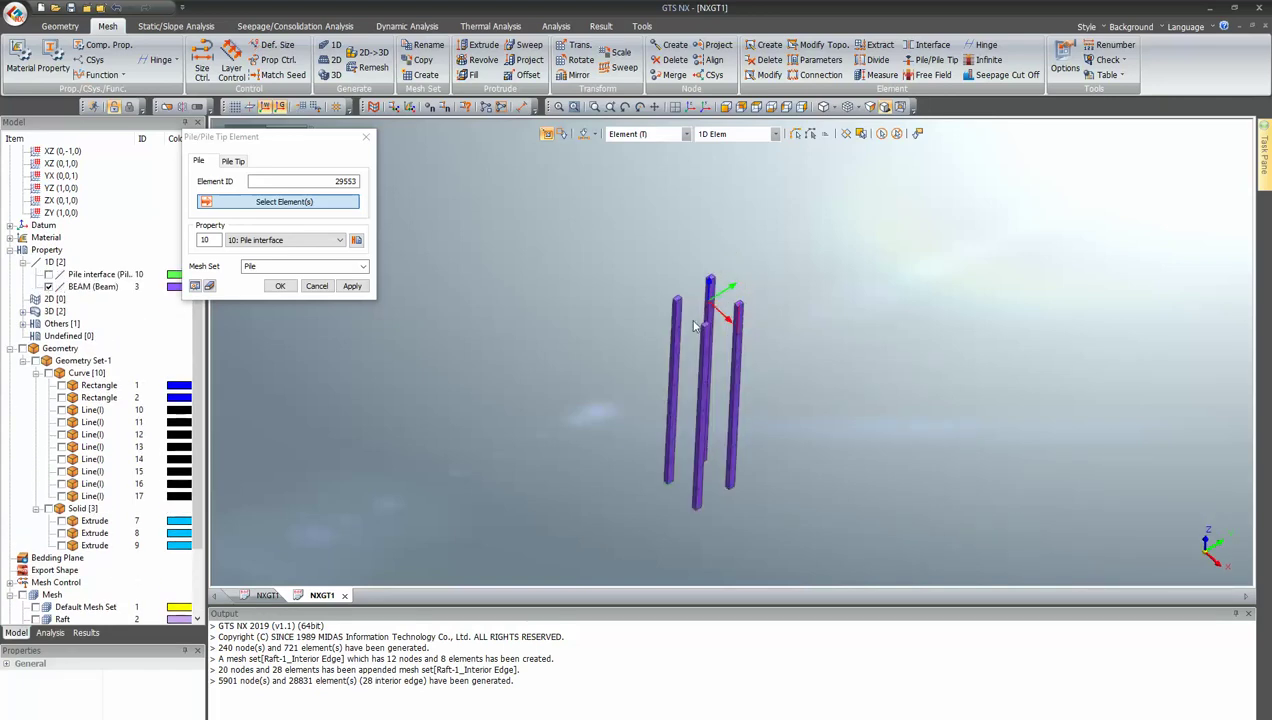
pyautogui.scroll(1, 681, 306)
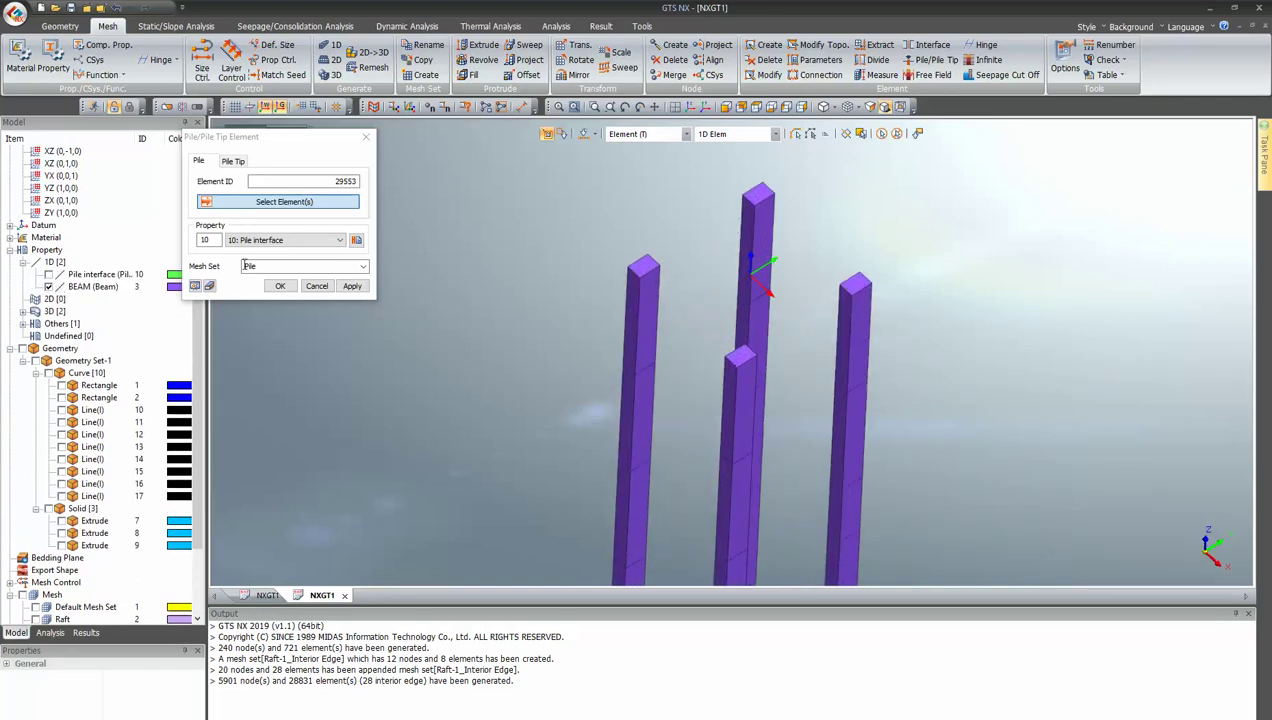
pyautogui.click(48, 287)
pyautogui.moveTo(607, 308)
pyautogui.mouseDown(button='middle')
pyautogui.moveTo(630, 287)
pyautogui.moveTo(618, 292)
pyautogui.mouseUp(button='middle')
pyautogui.scroll(-3, 55, 340)
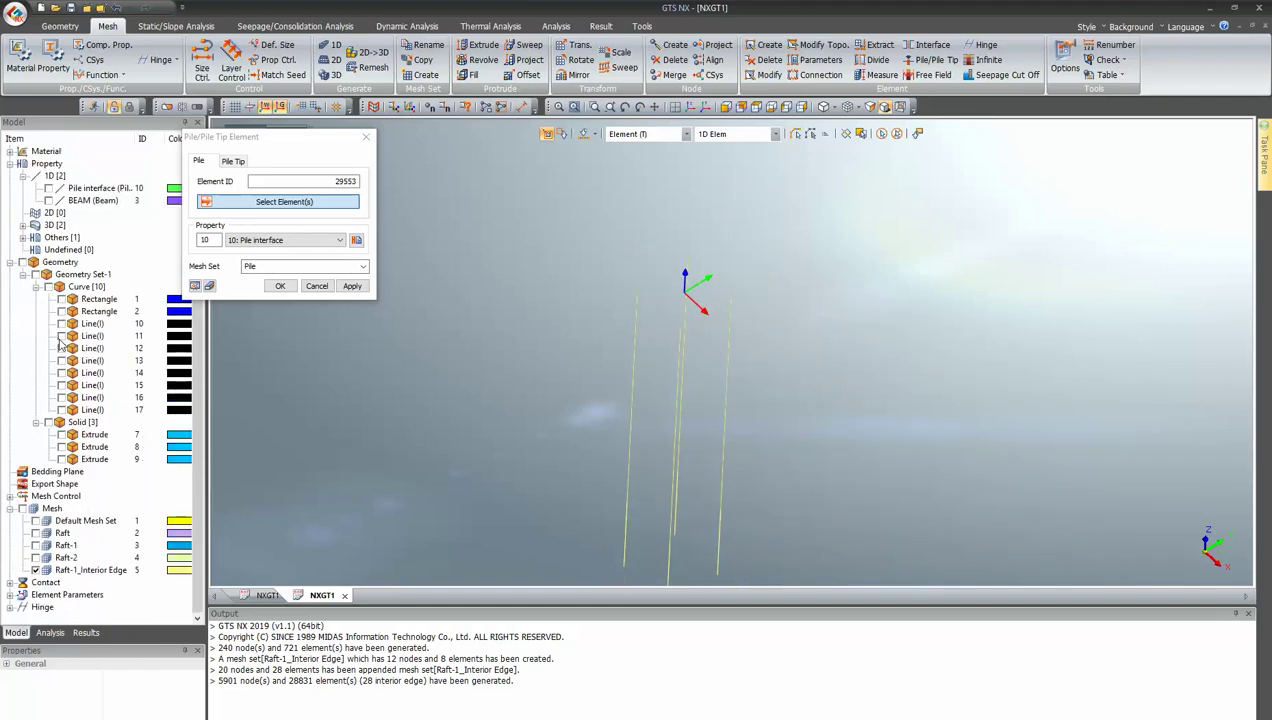
# - Show the Raft-2, Raft-1 and Raft mesh sets again around the interior edge elements
pyautogui.click(37, 558)
pyautogui.scroll(-5, 590, 432)
pyautogui.moveTo(774, 371); pyautogui.dragTo(781, 357, button='middle')
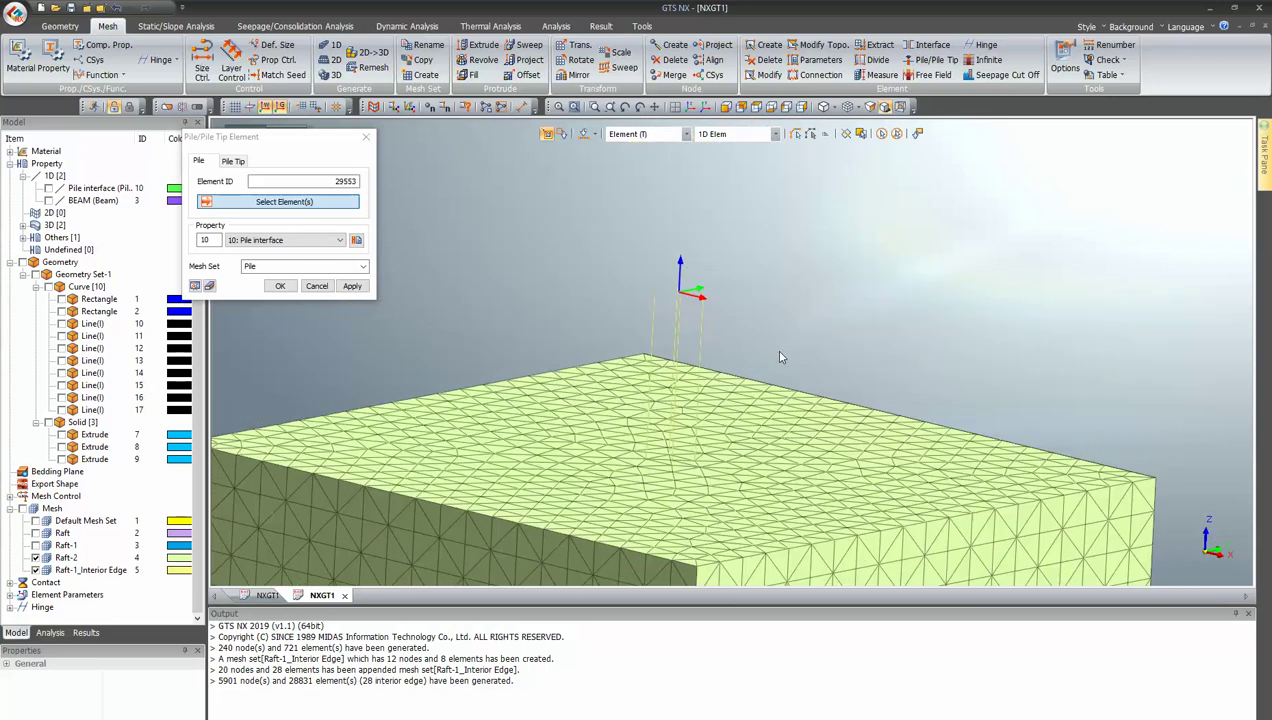
pyautogui.click(35, 545)
pyautogui.click(35, 533)
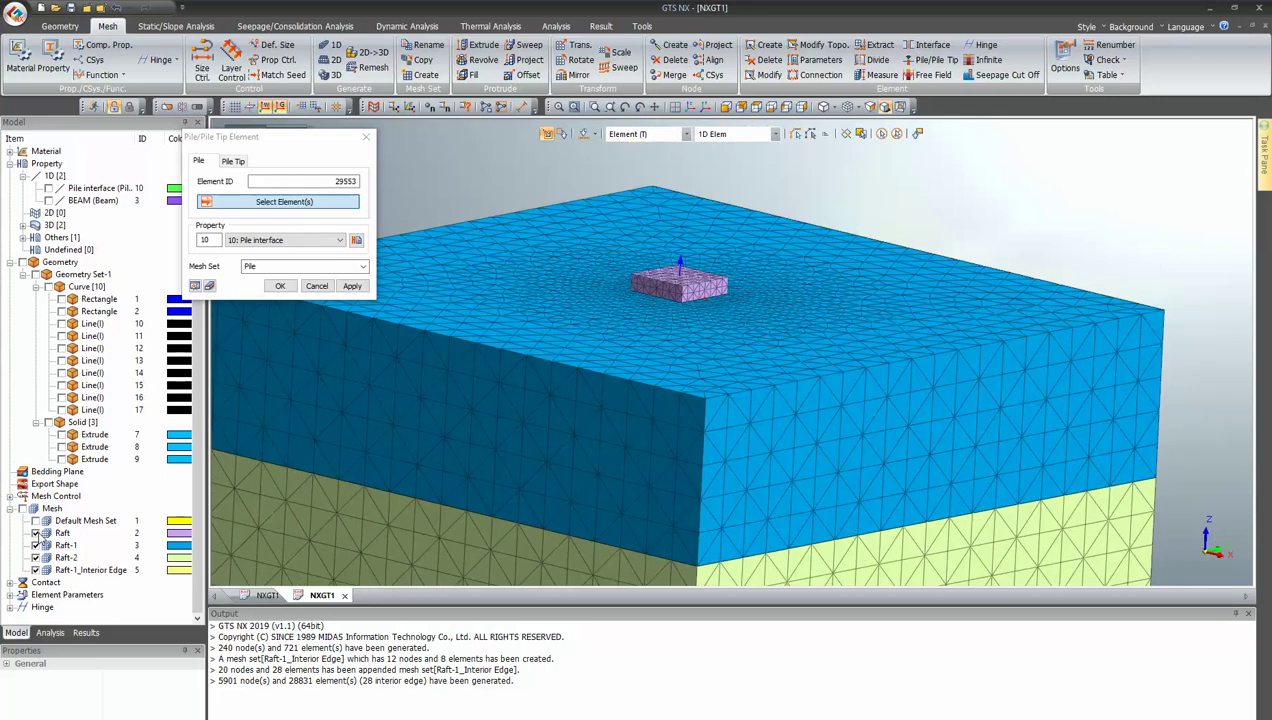
pyautogui.click(60, 535)
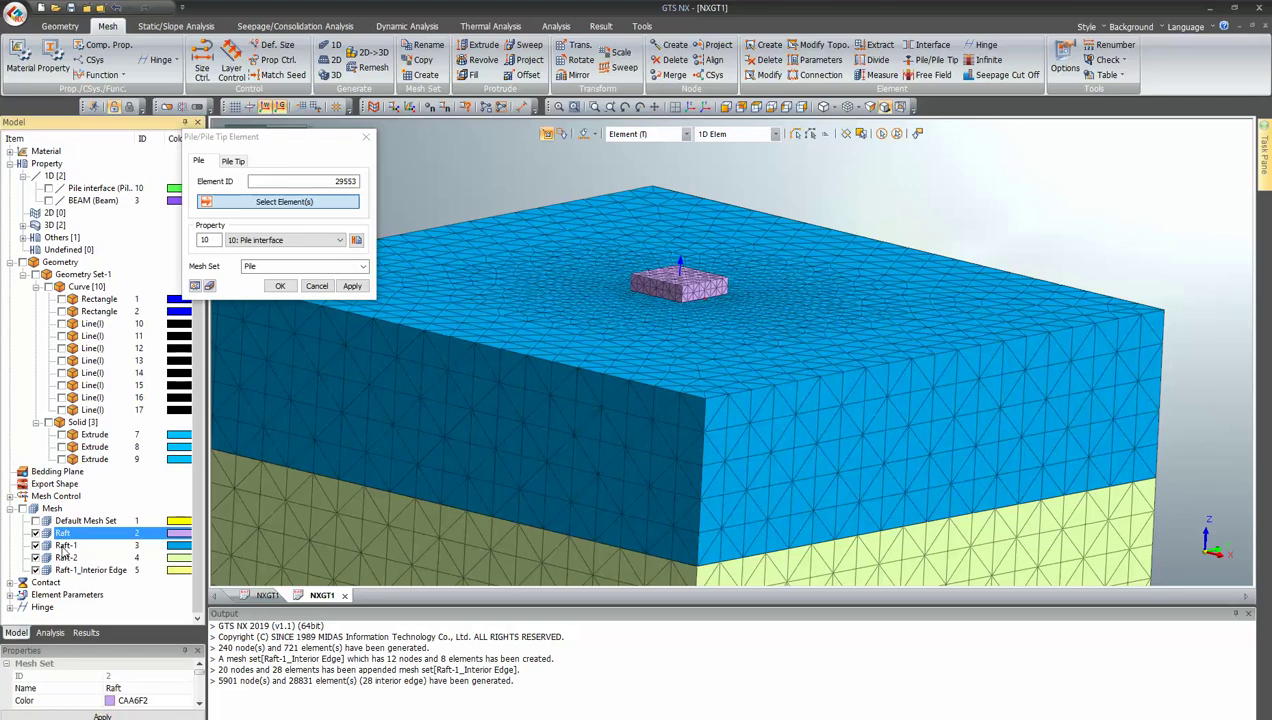
pyautogui.click(64, 546)
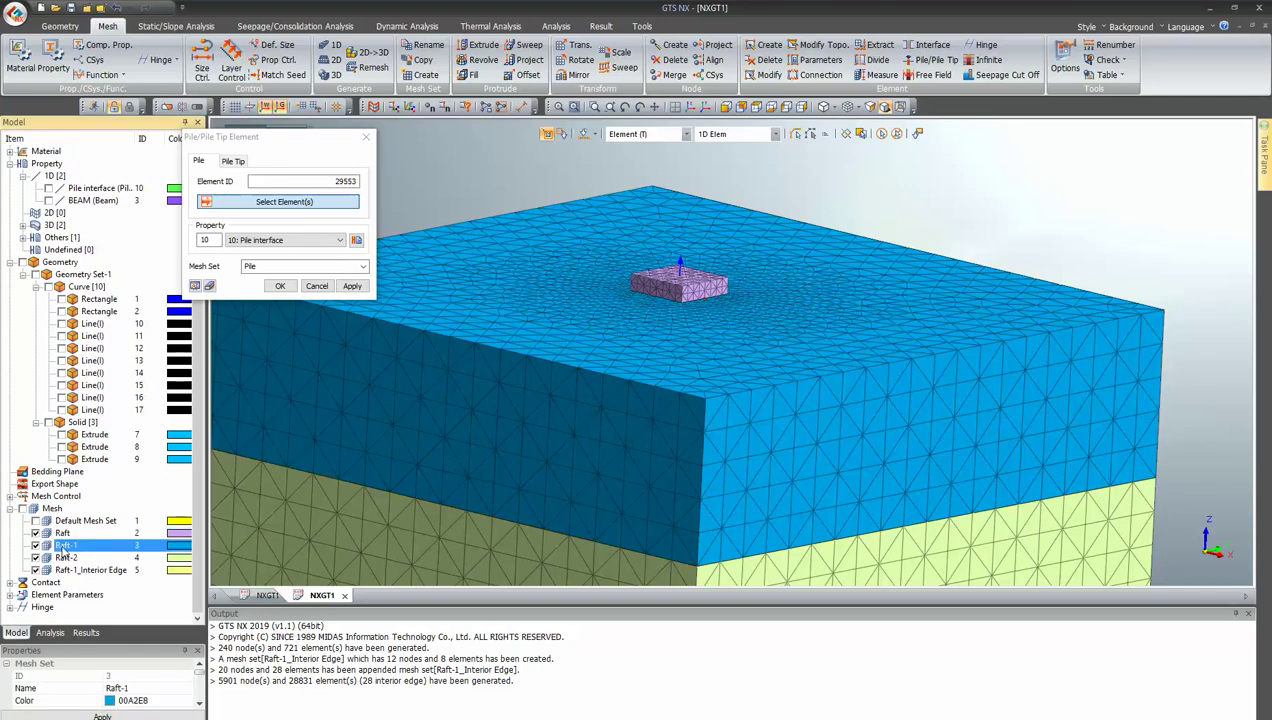
pyautogui.press('super')
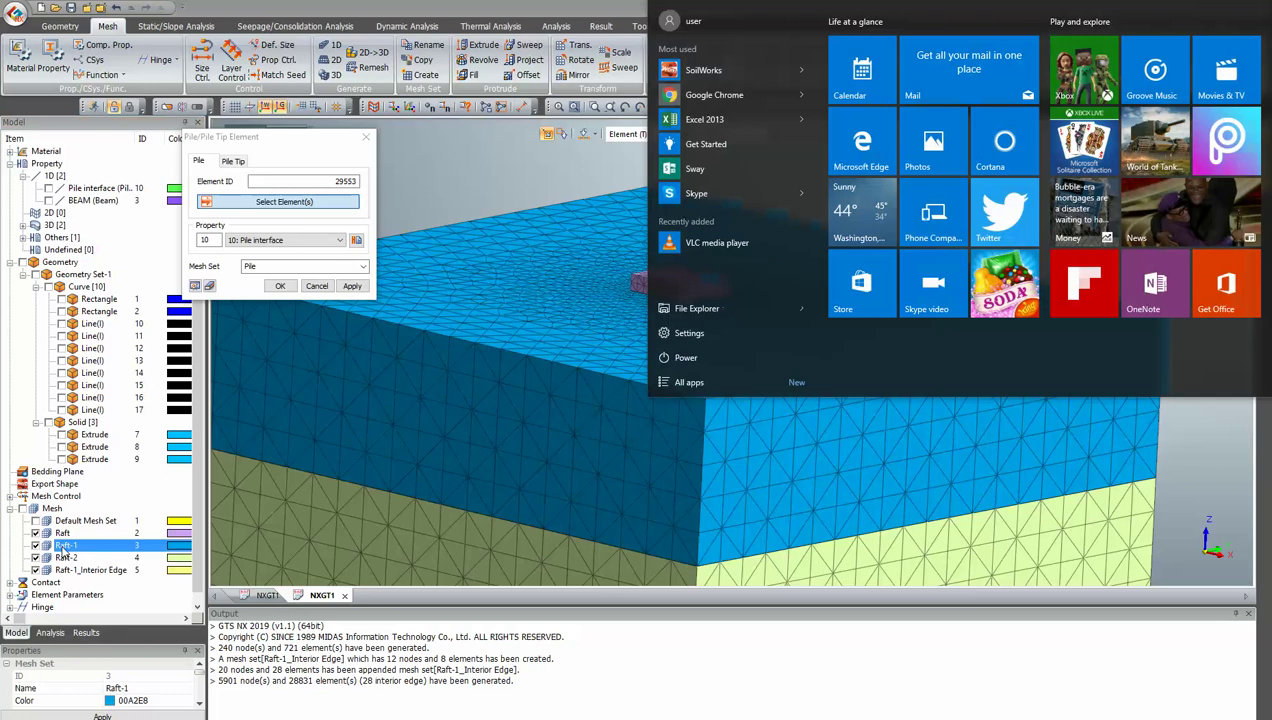
pyautogui.press('super')
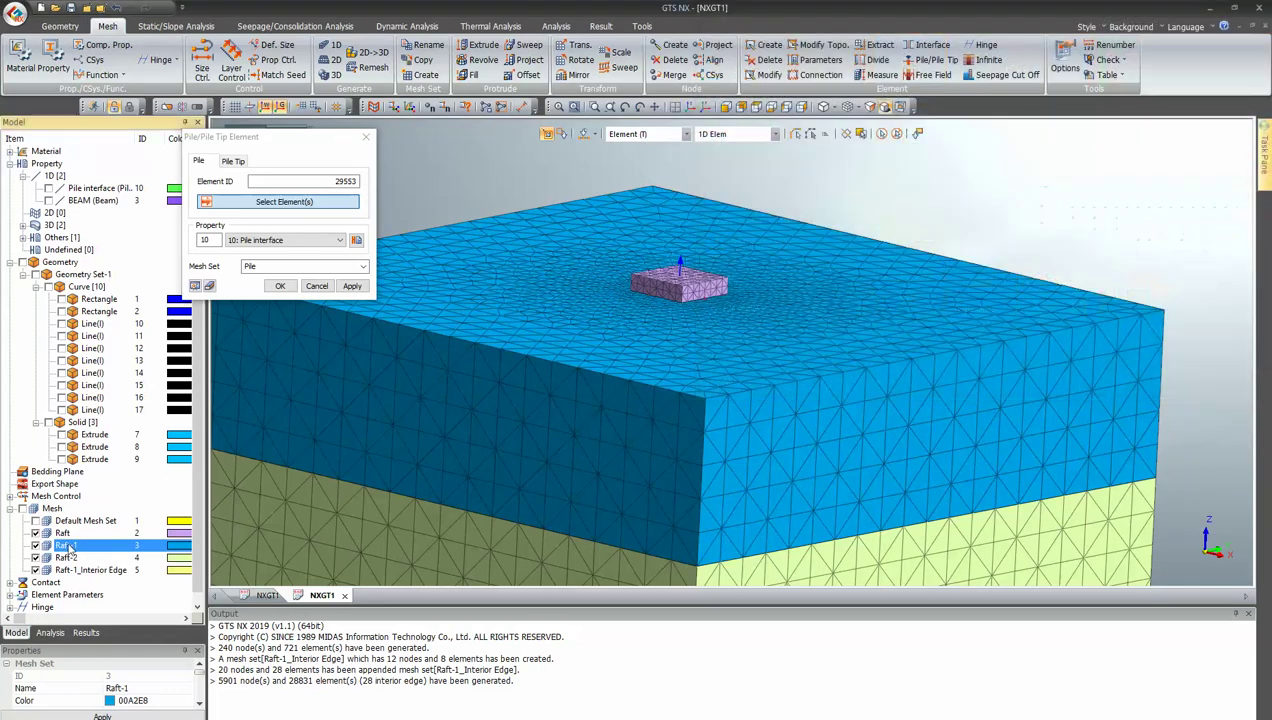
pyautogui.click(66, 546)
pyautogui.write('Soil')
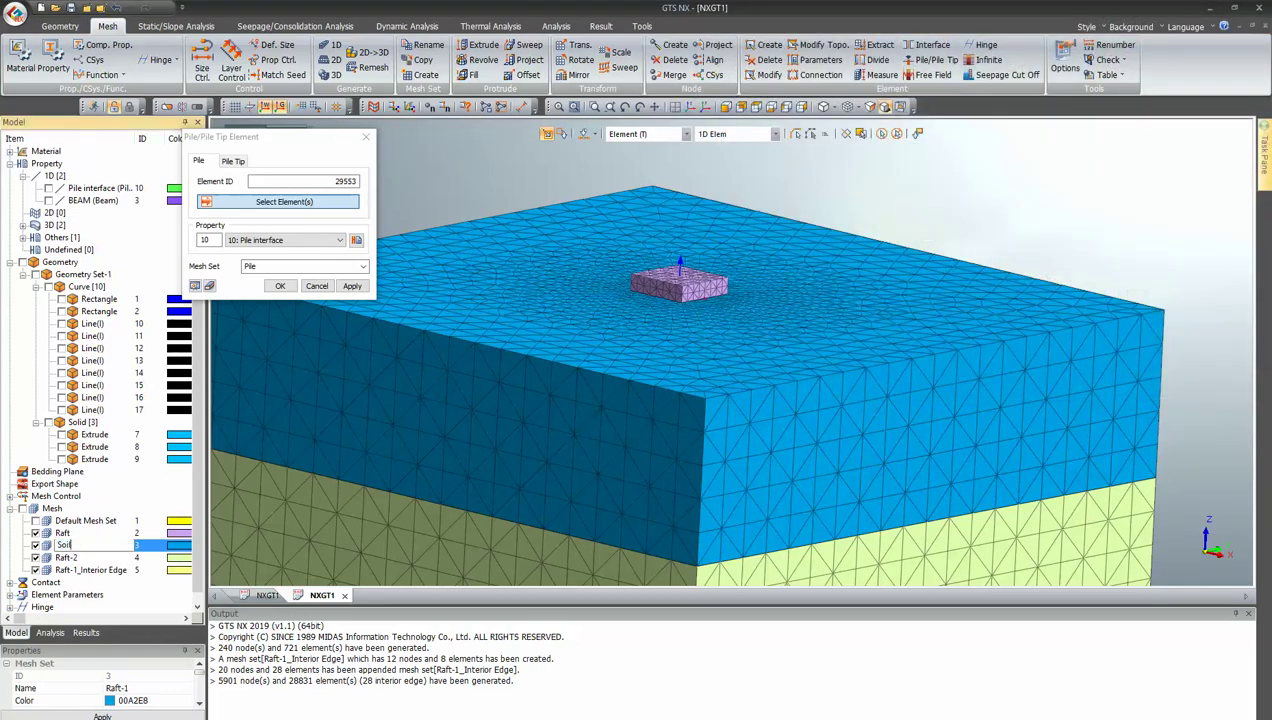
pyautogui.click(70, 558)
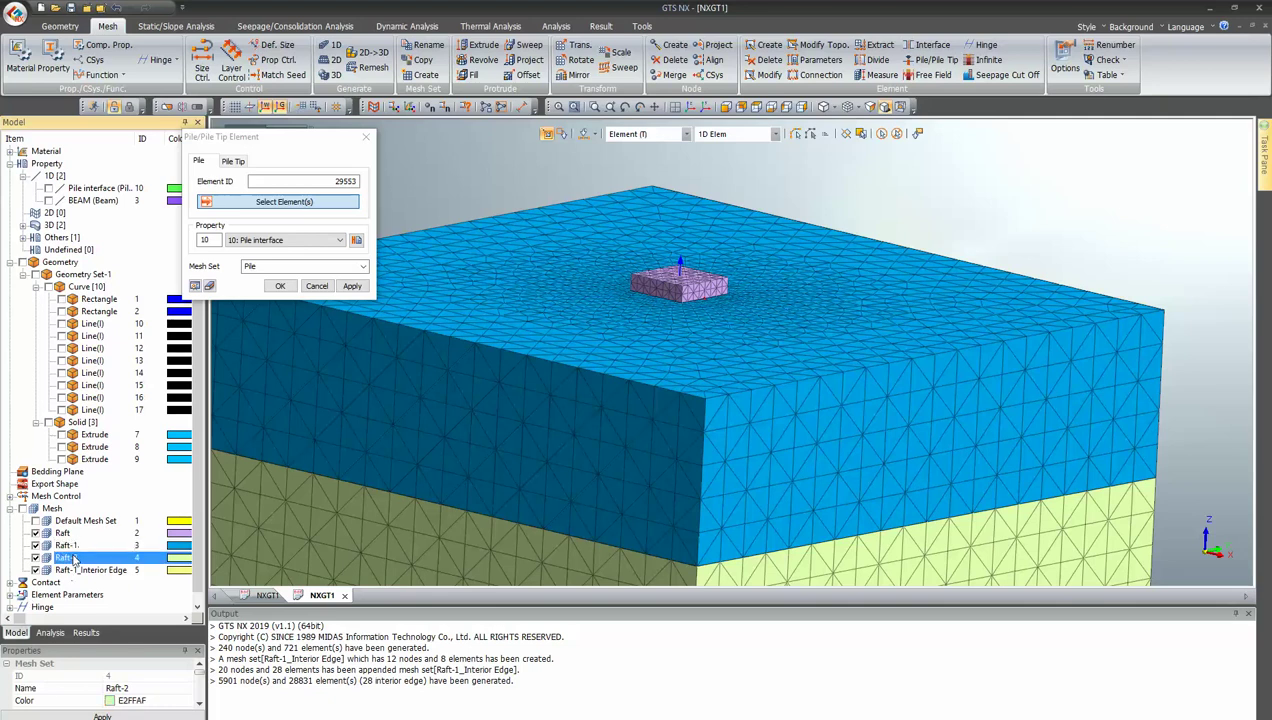
# - Rename the Raft-1 mesh set as soil-1 and the Raft-2 mesh set as soil-2
pyautogui.click(66, 546)
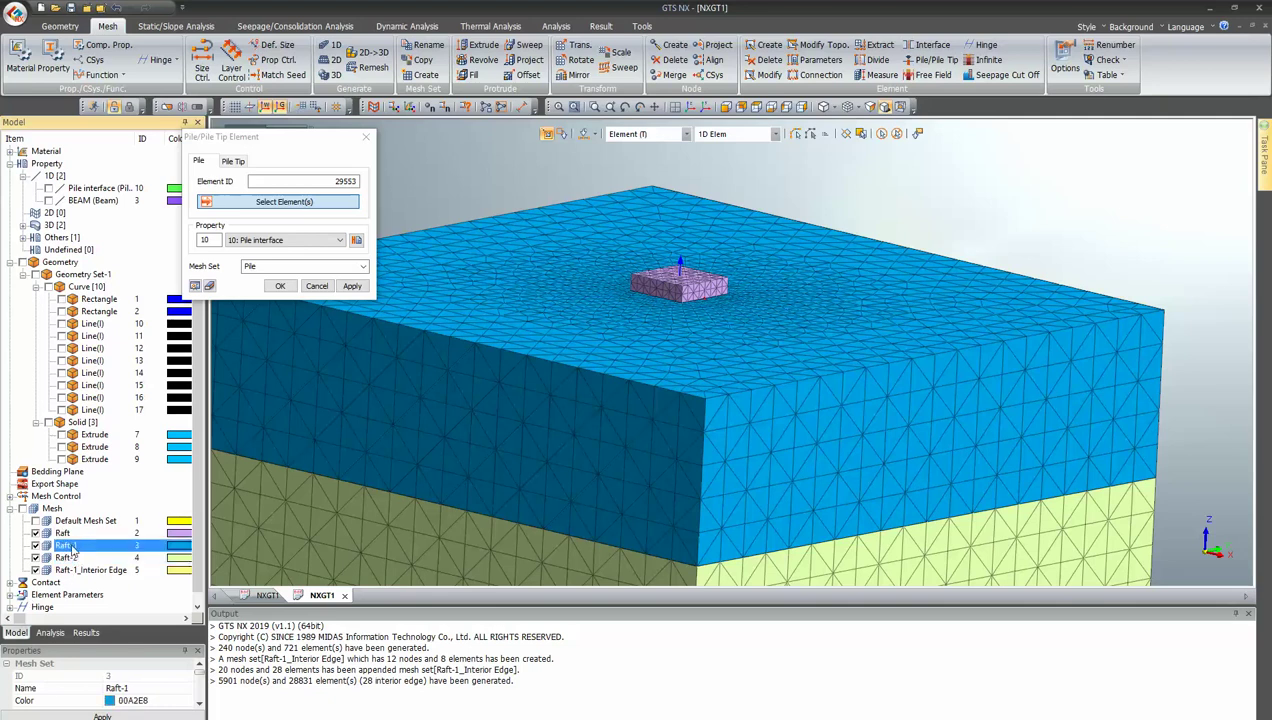
pyautogui.click(66, 546)
pyautogui.write('soil-')
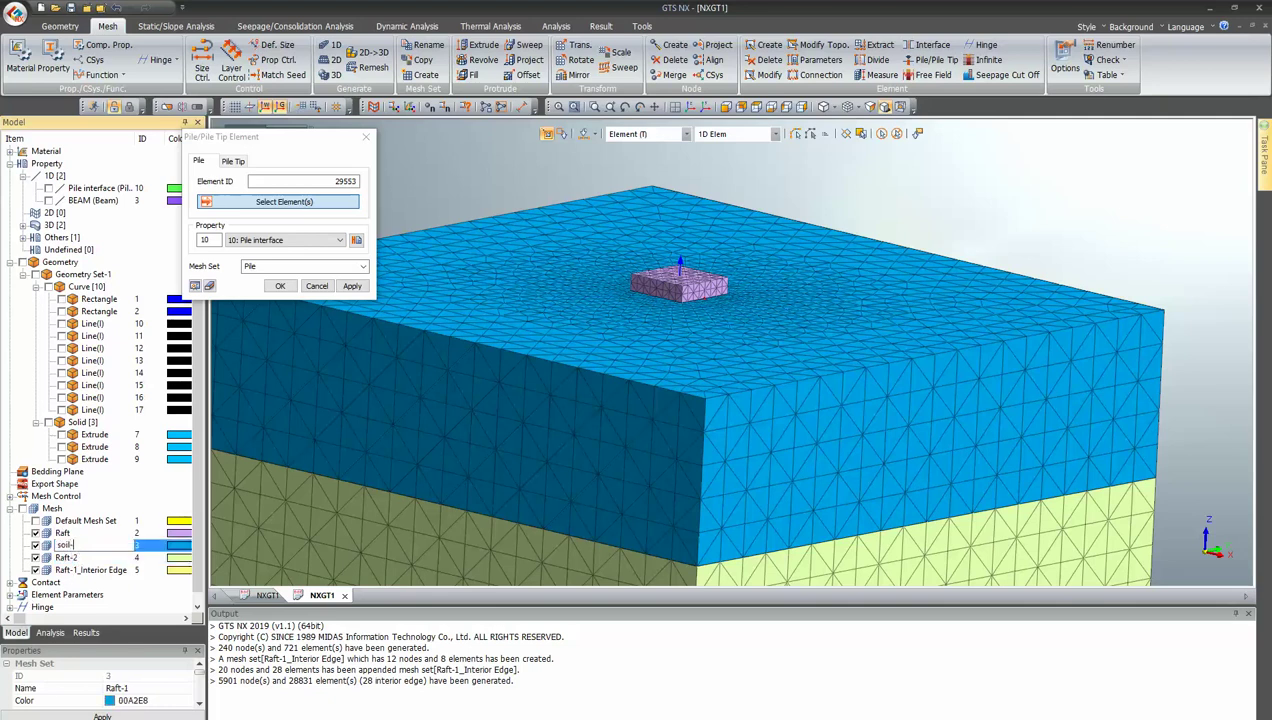
pyautogui.write('1')
pyautogui.press('Return')
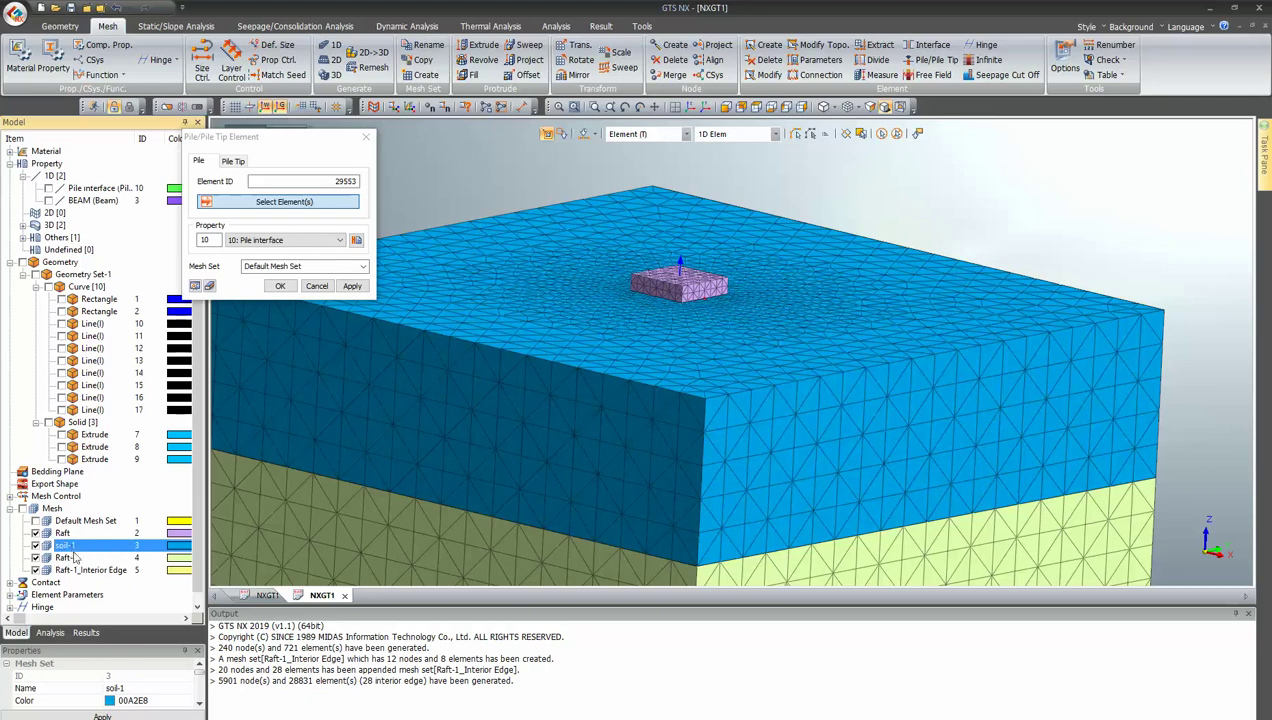
pyautogui.click(66, 557)
pyautogui.click(72, 561)
pyautogui.write('soil-2')
pyautogui.press('Return')
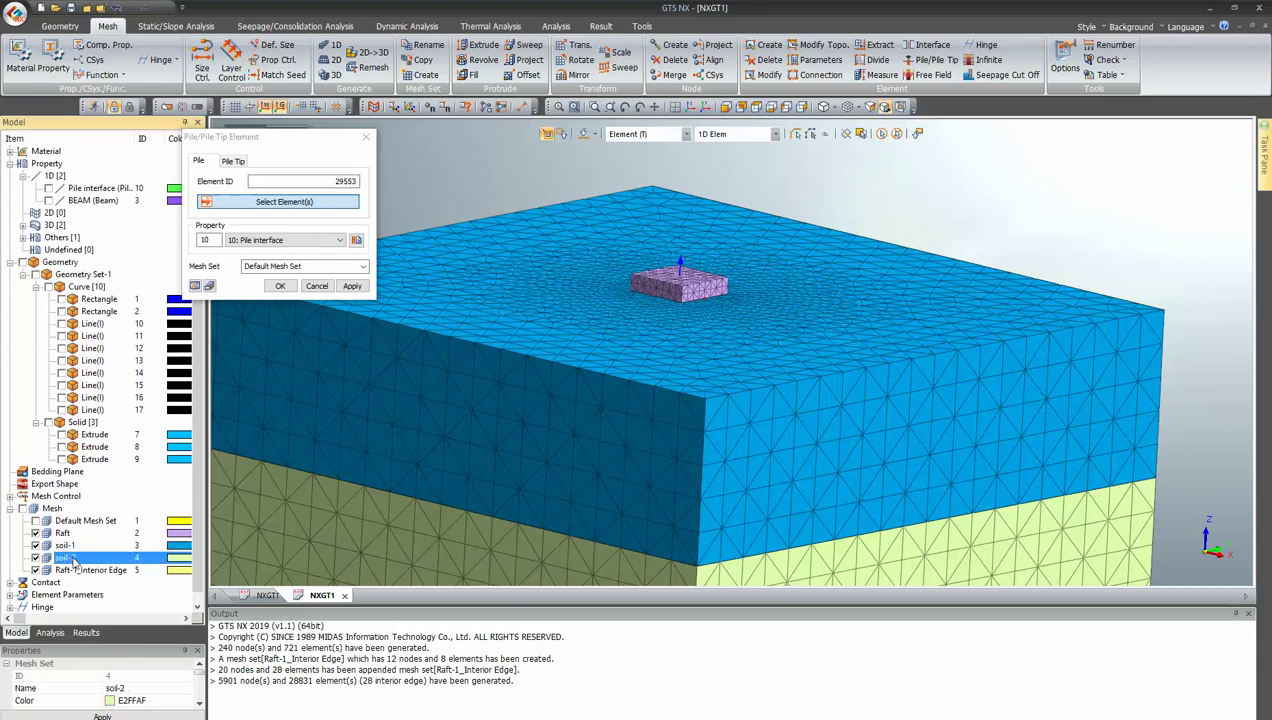
# - Set the pile elements to the Pile interface property and the mesh set name Pile-Soil interface, selecting the Raft-1_Interior Edge elements as their source
pyautogui.click(690, 107)
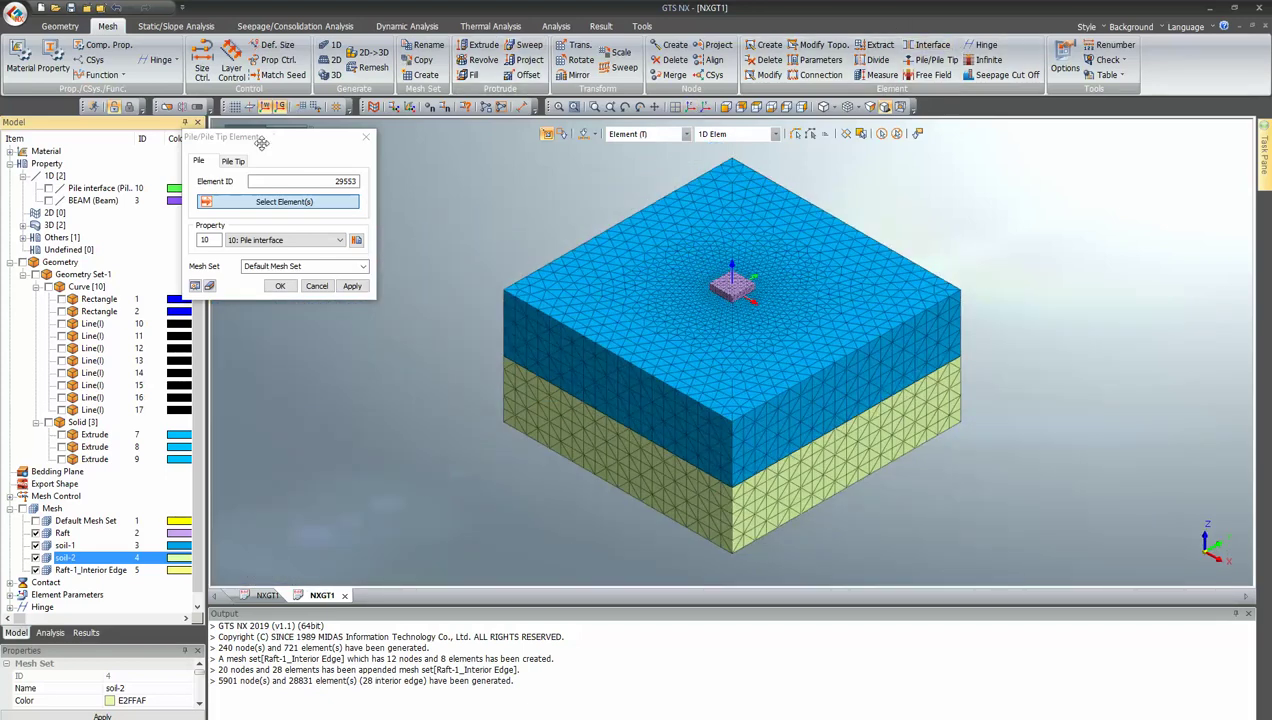
pyautogui.click(255, 241)
pyautogui.click(255, 241)
pyautogui.click(260, 250)
pyautogui.press('Tab')
pyautogui.write('P')
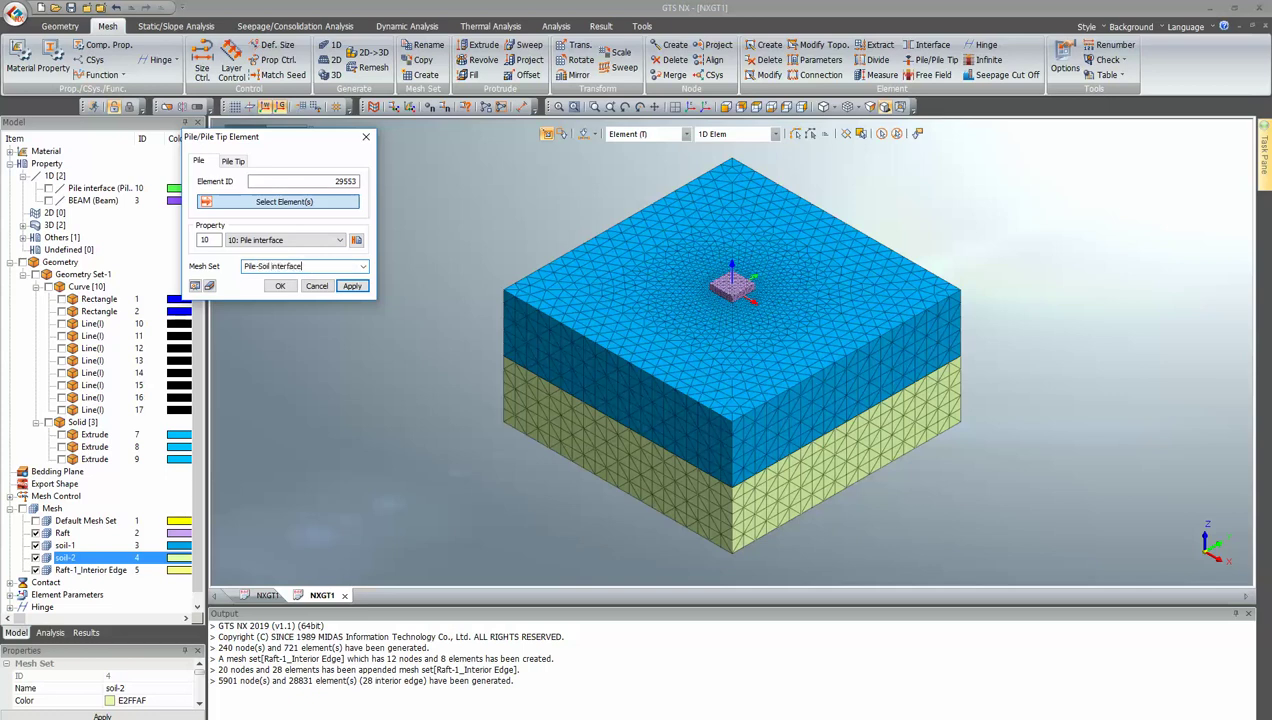
pyautogui.click(275, 242)
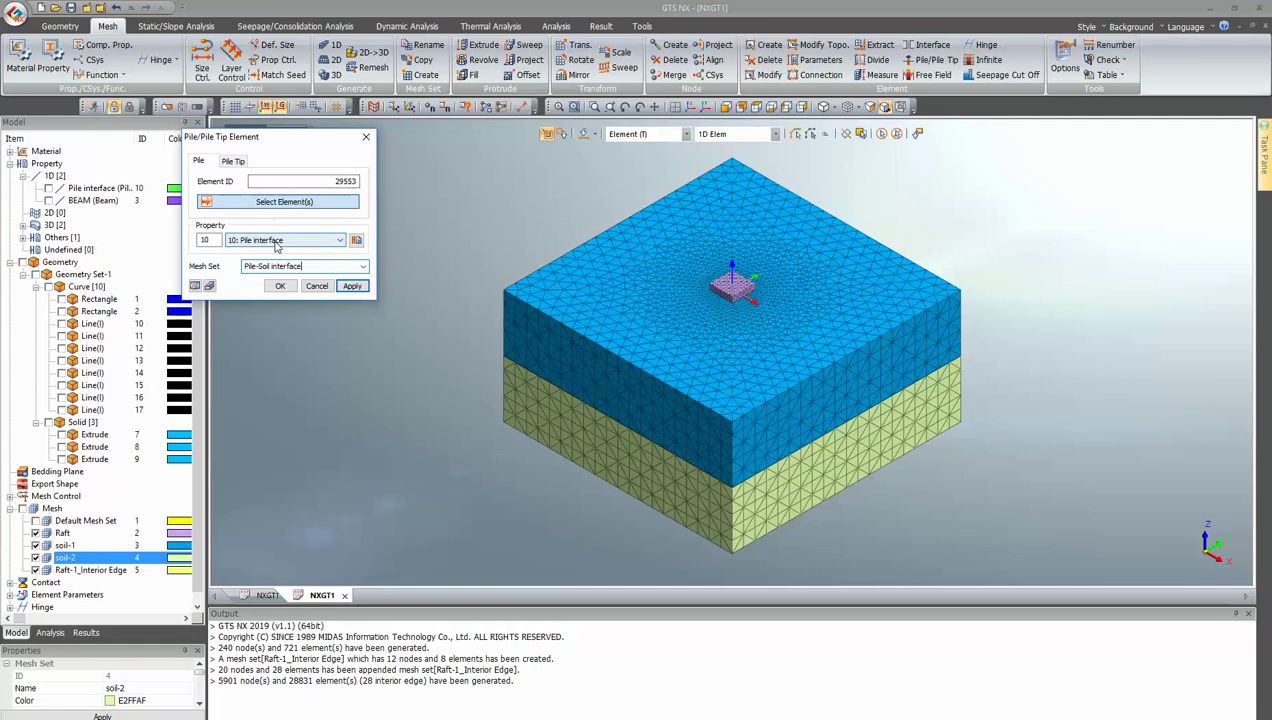
pyautogui.click(274, 251)
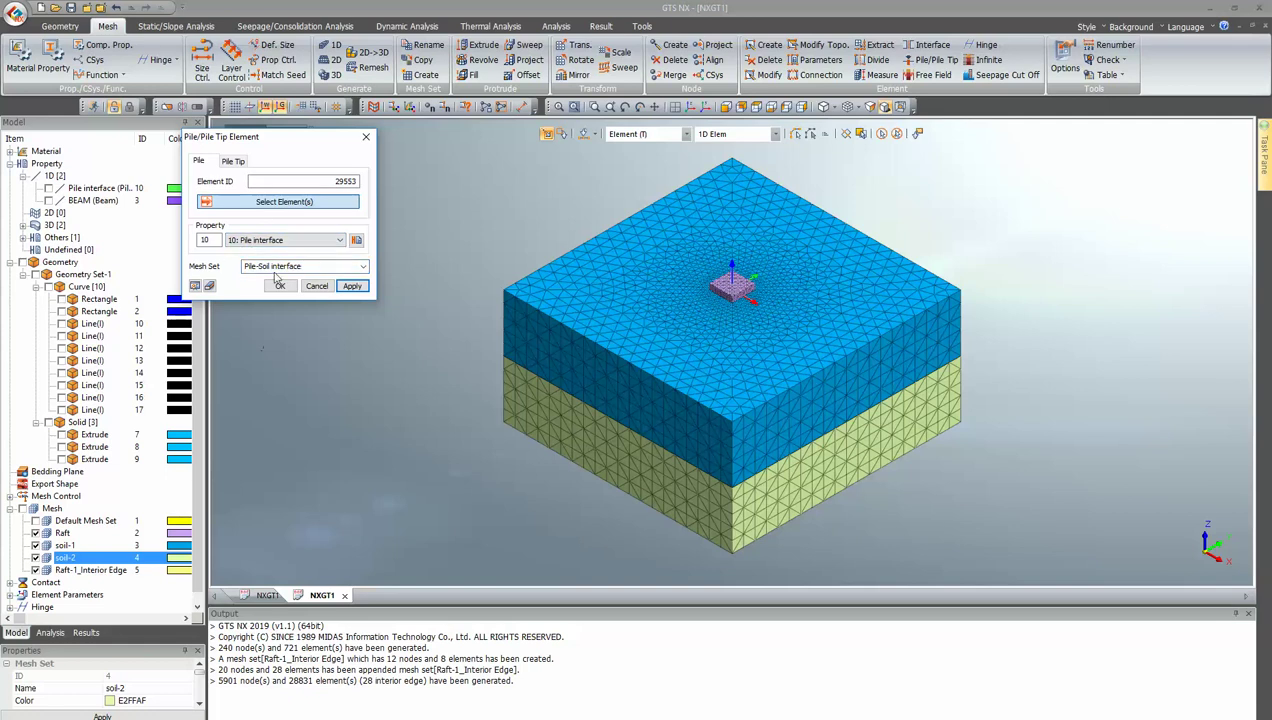
pyautogui.click(92, 570)
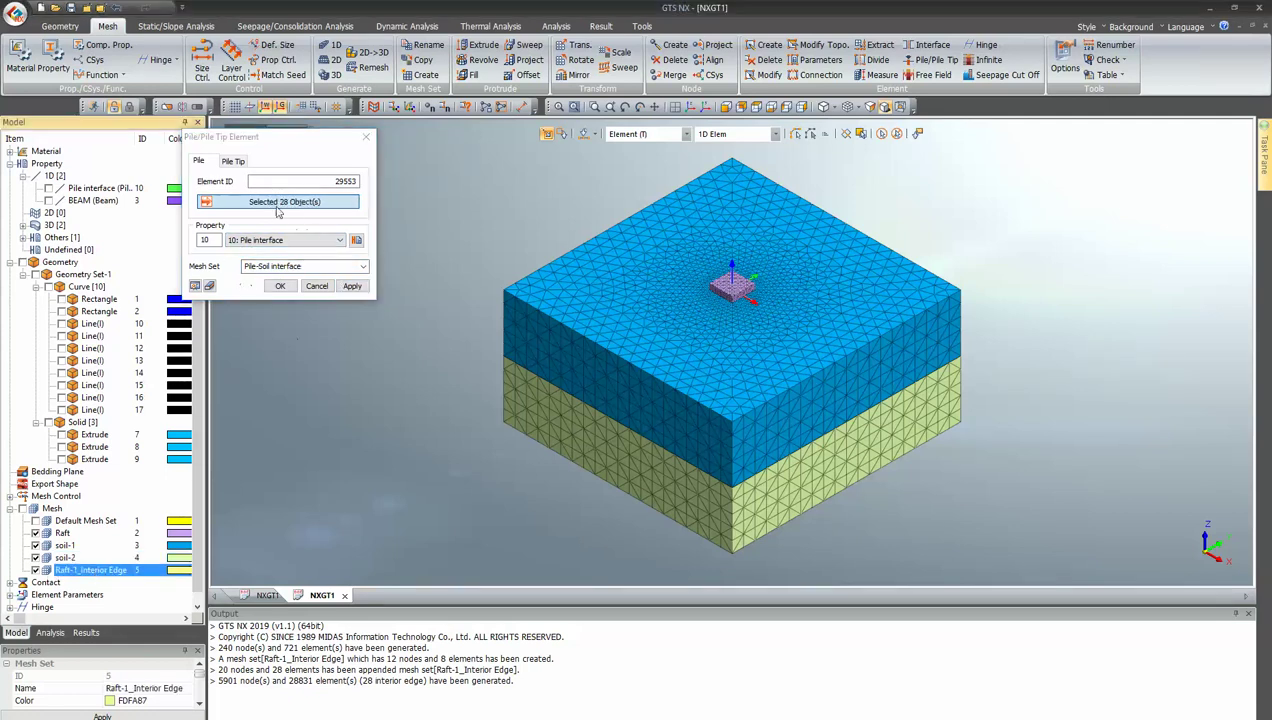
# - Create the pile interface elements with the current settings and hide all mesh sets
pyautogui.click(284, 287)
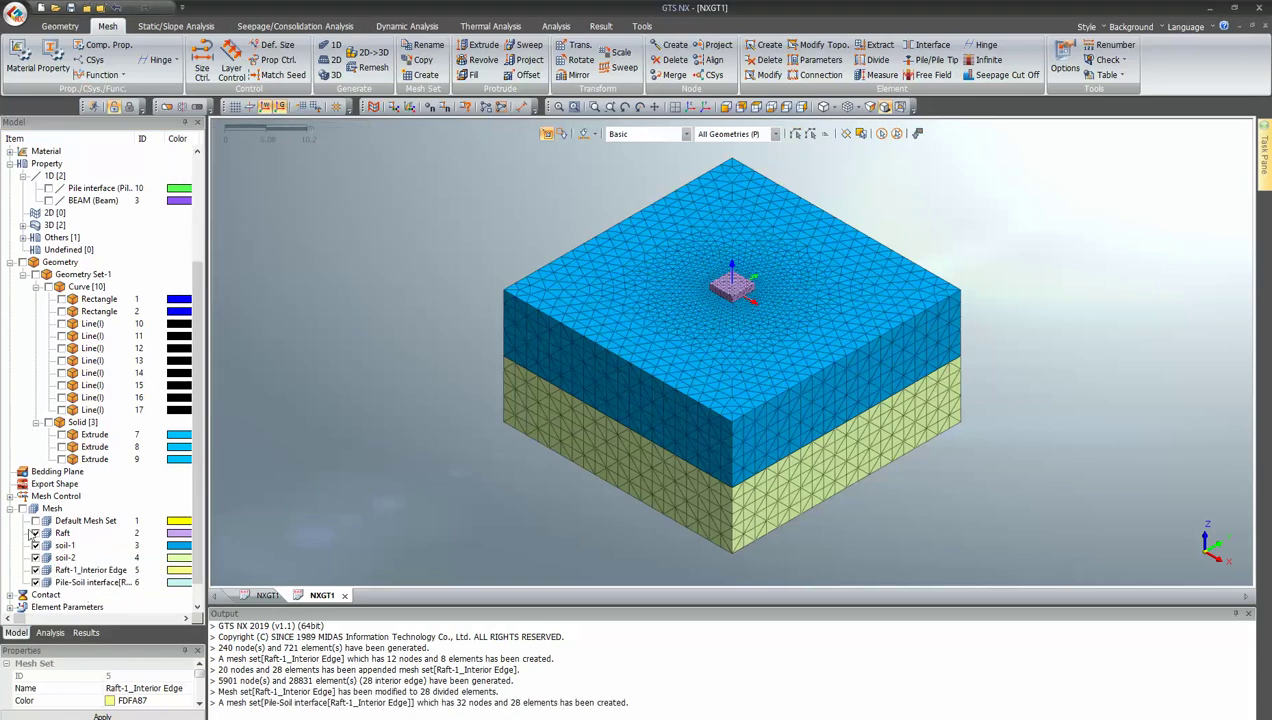
pyautogui.click(22, 510)
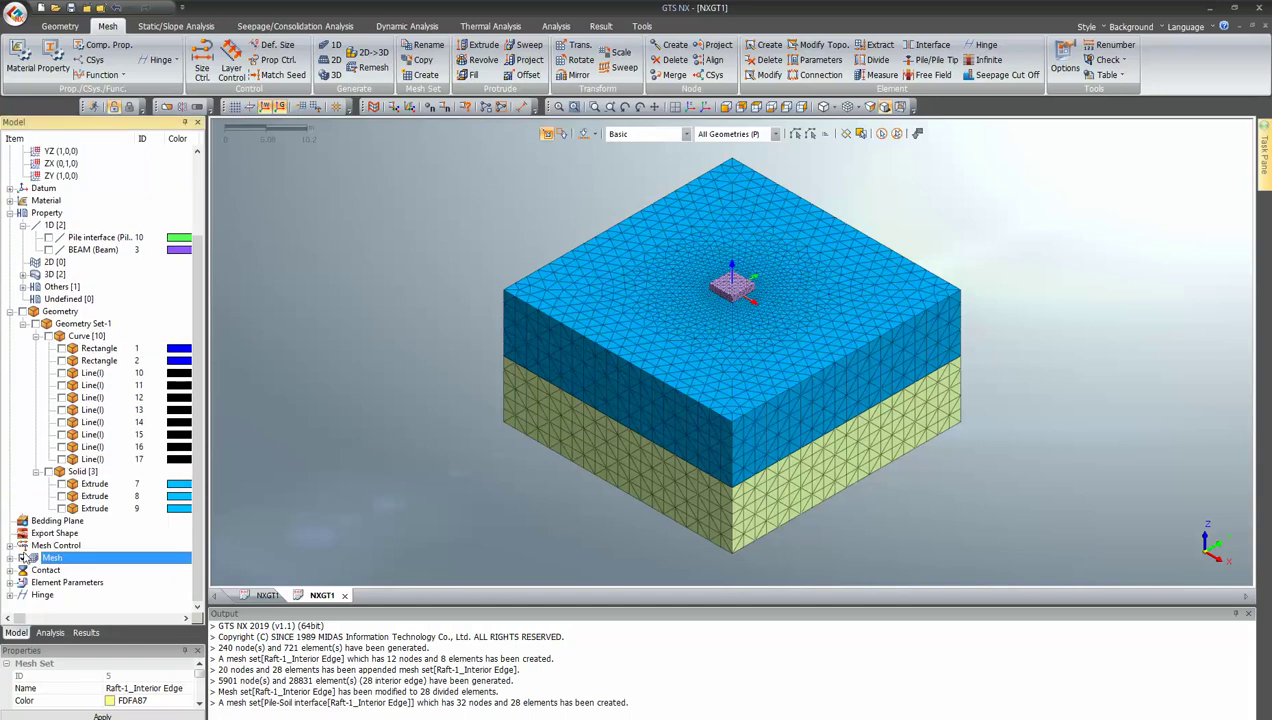
pyautogui.click(26, 558)
pyautogui.click(22, 558)
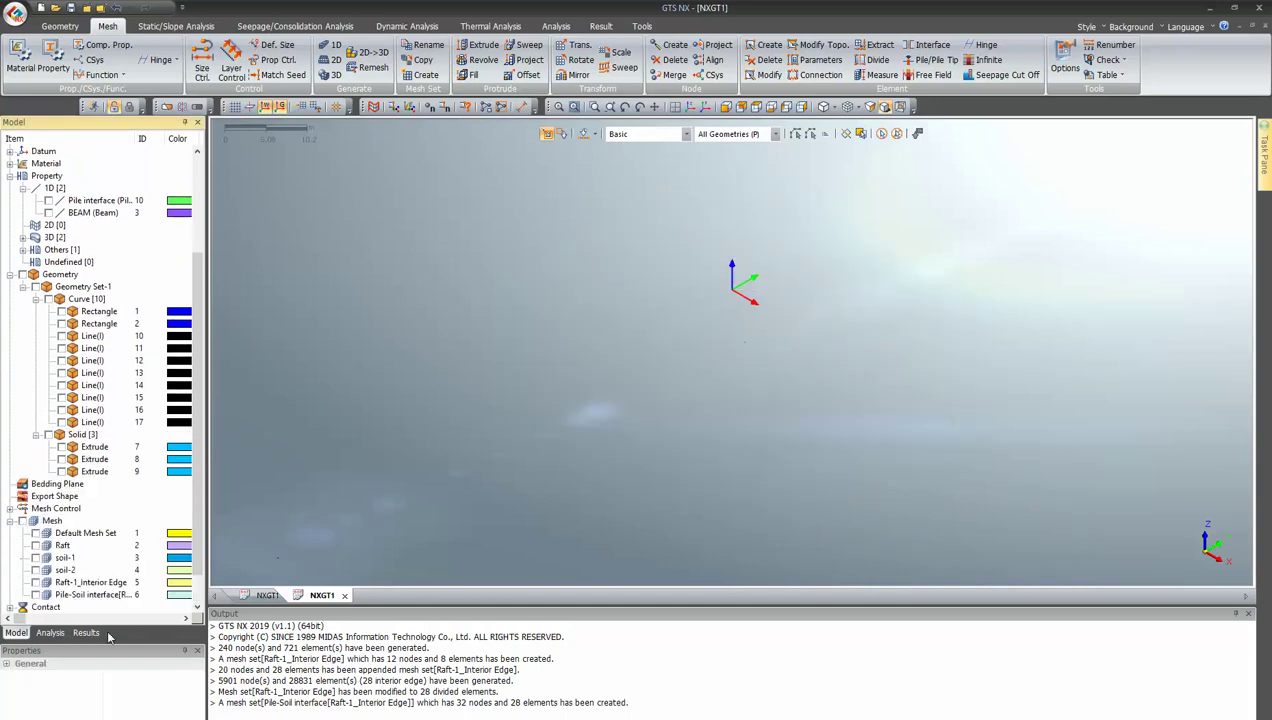
# - Show only the Raft-1_Interior Edge mesh set and rename it as Piles
pyautogui.click(36, 582)
pyautogui.click(76, 583)
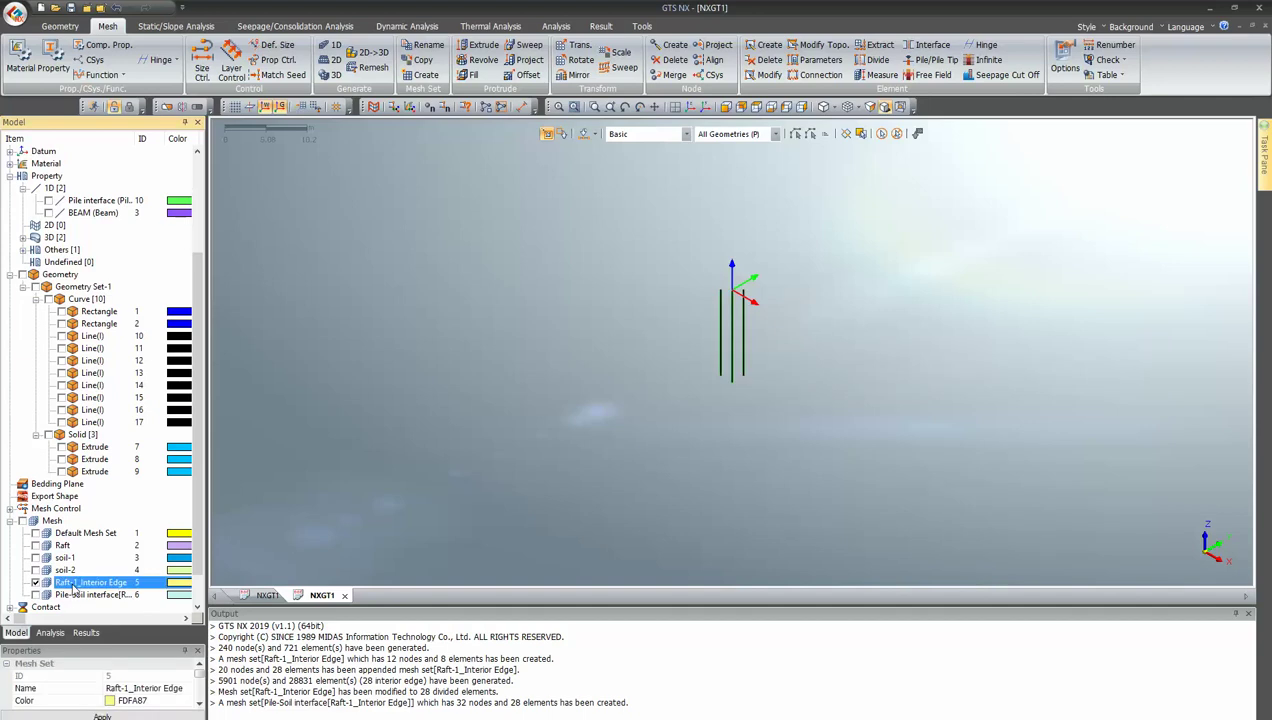
pyautogui.click(73, 586)
pyautogui.write('Pil')
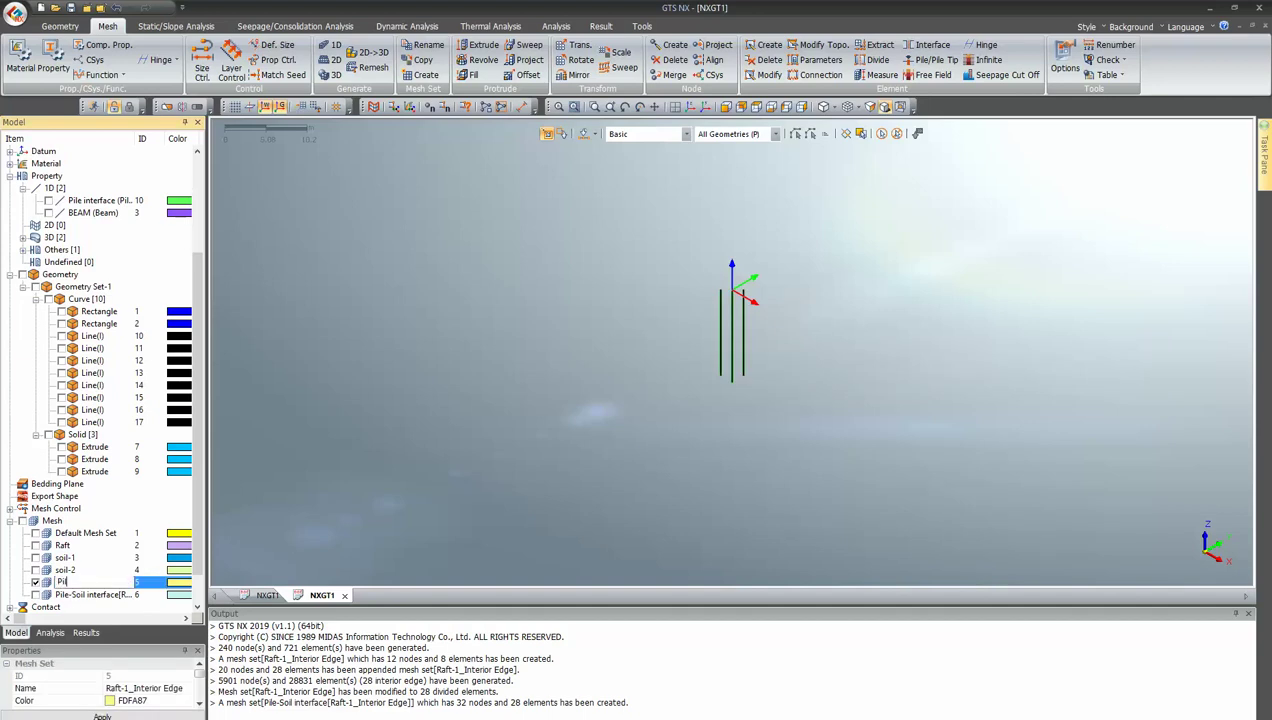
pyautogui.press('Return')
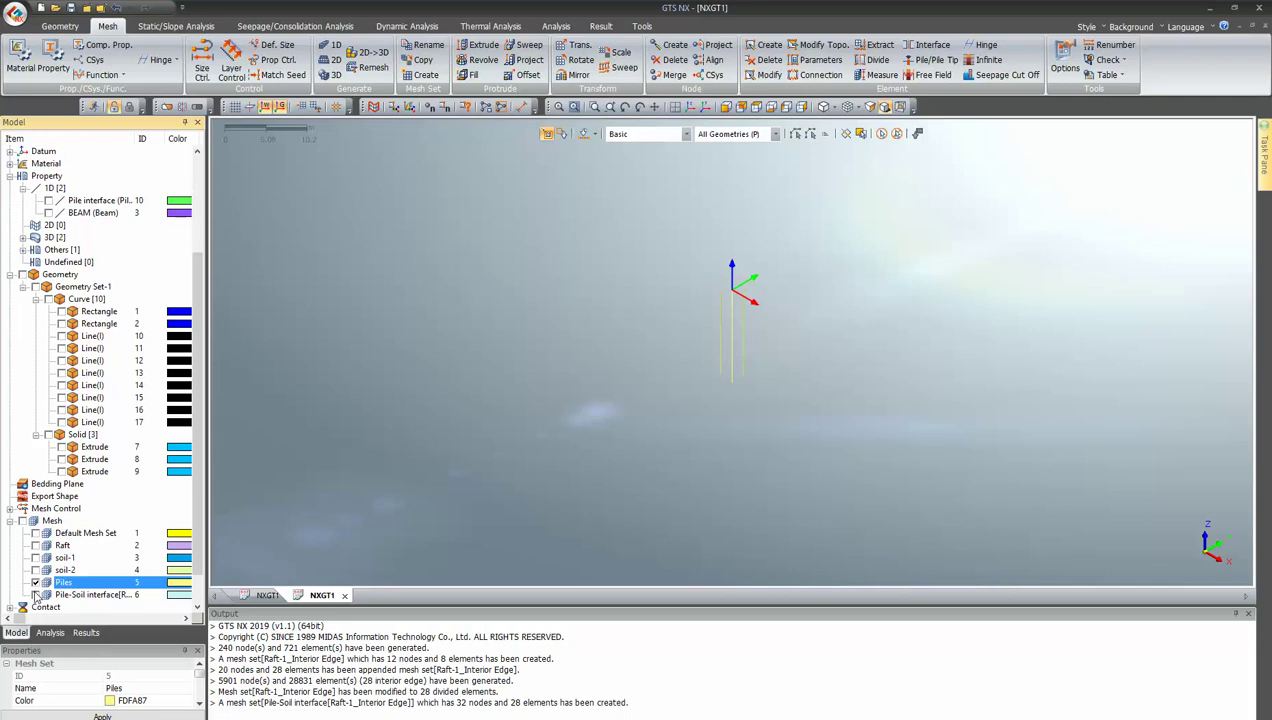
# - Display the Pile-Soil interface mesh set on its own after checking it together with the Piles, soil-1 and soil-2 meshes
pyautogui.click(35, 595)
pyautogui.click(35, 595)
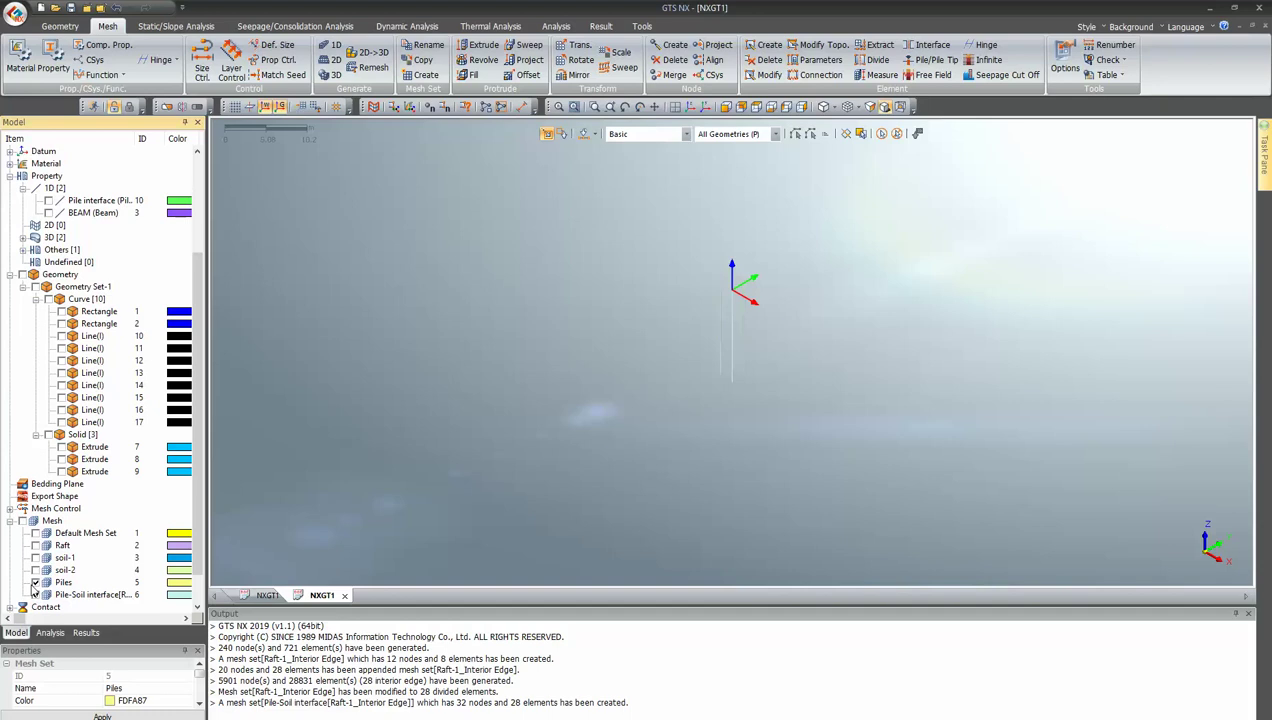
pyautogui.moveTo(894, 304); pyautogui.dragTo(770, 342, button='middle')
pyautogui.click(36, 569)
pyautogui.click(36, 557)
pyautogui.click(36, 545)
pyautogui.click(36, 545)
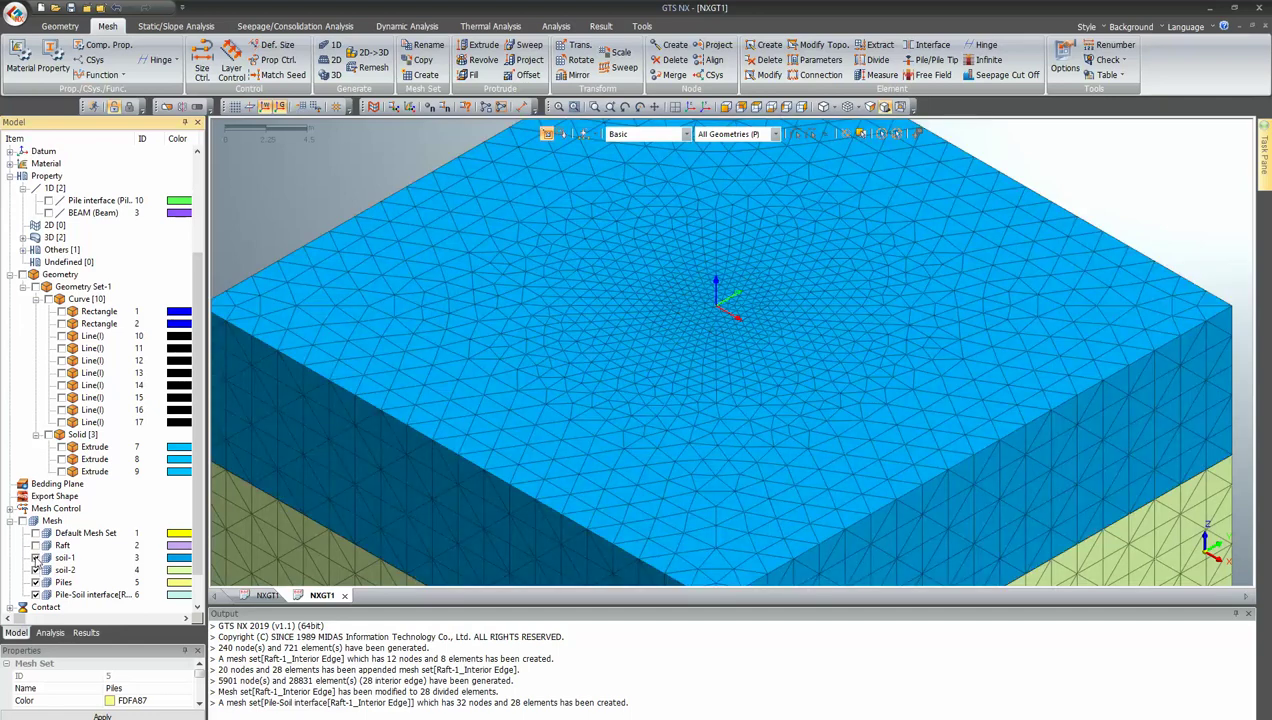
pyautogui.click(36, 557)
pyautogui.click(36, 569)
pyautogui.click(36, 594)
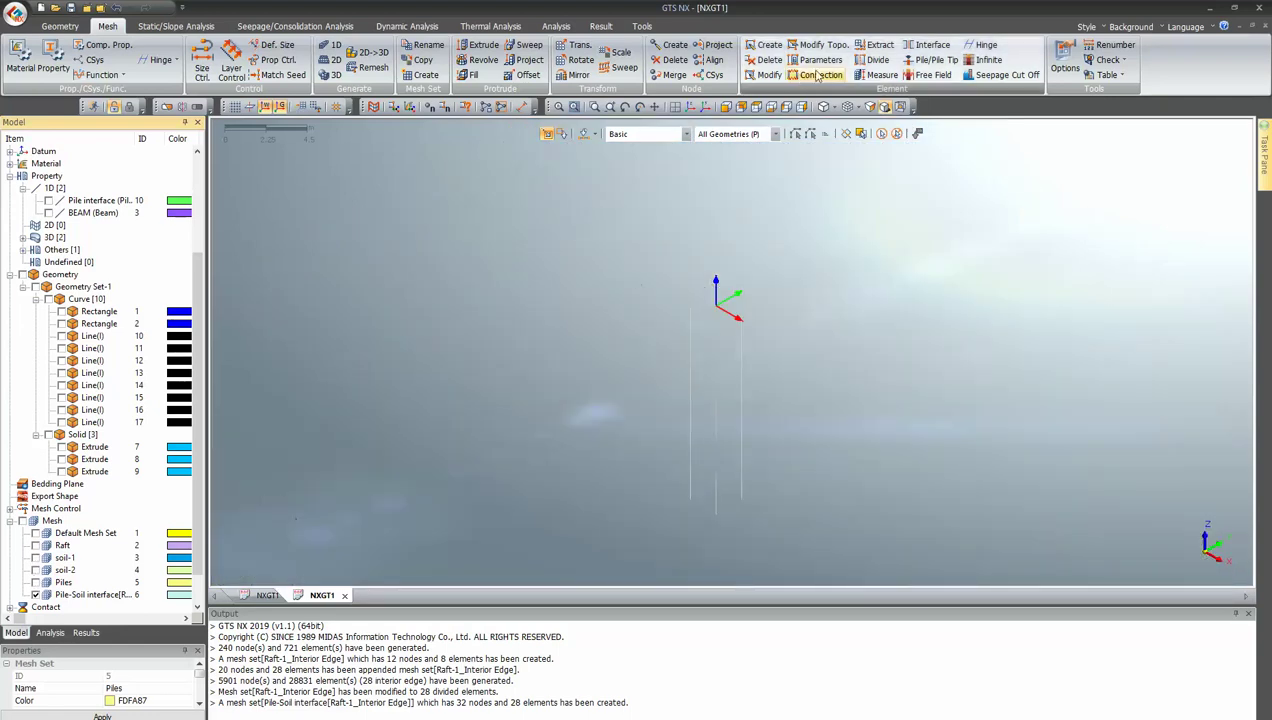
# - Create pile tip elements at the four lower end nodes of the piles with property 11: Pile Tip and mesh set Pile Tip
pyautogui.click(740, 107)
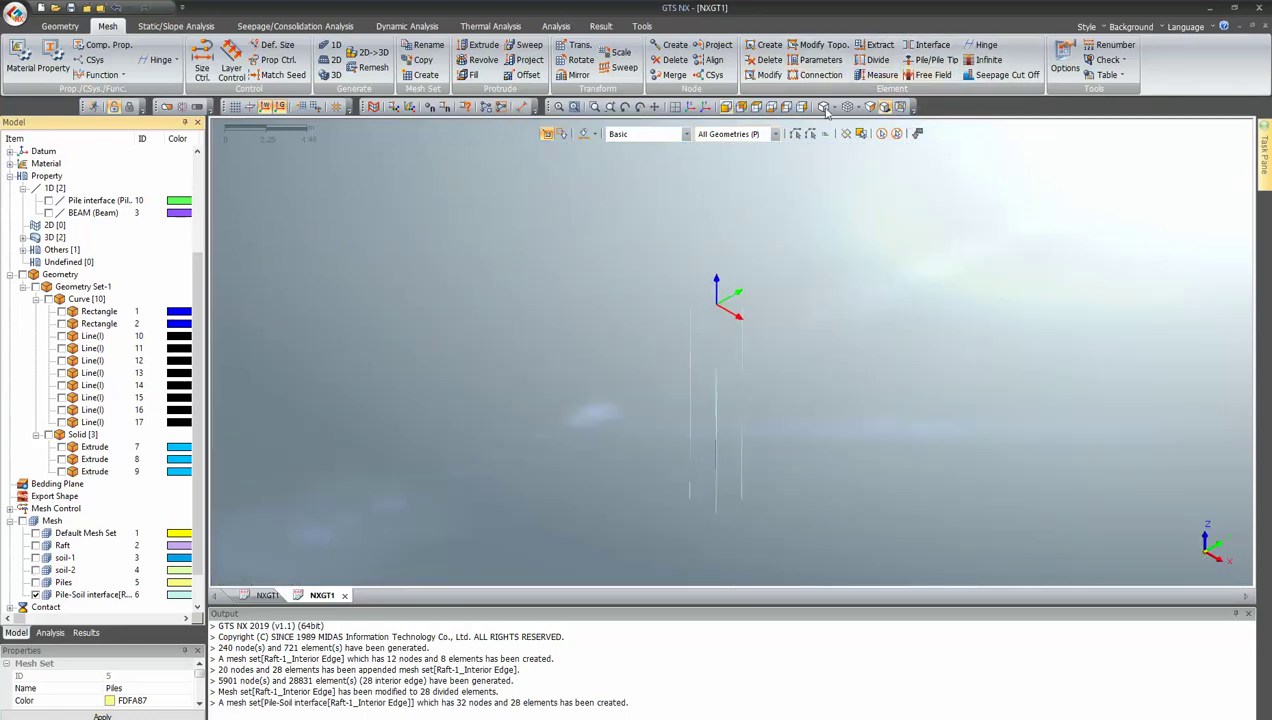
pyautogui.click(936, 60)
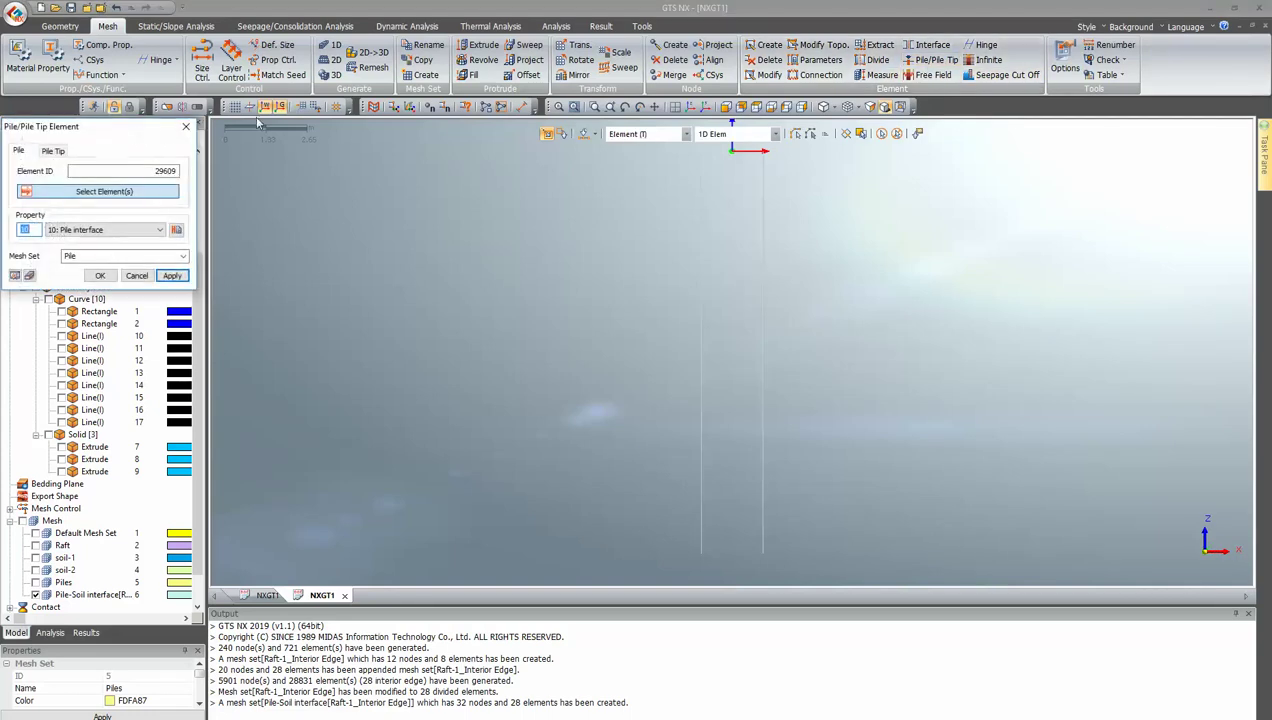
pyautogui.moveTo(89, 146); pyautogui.dragTo(229, 171)
pyautogui.click(190, 170)
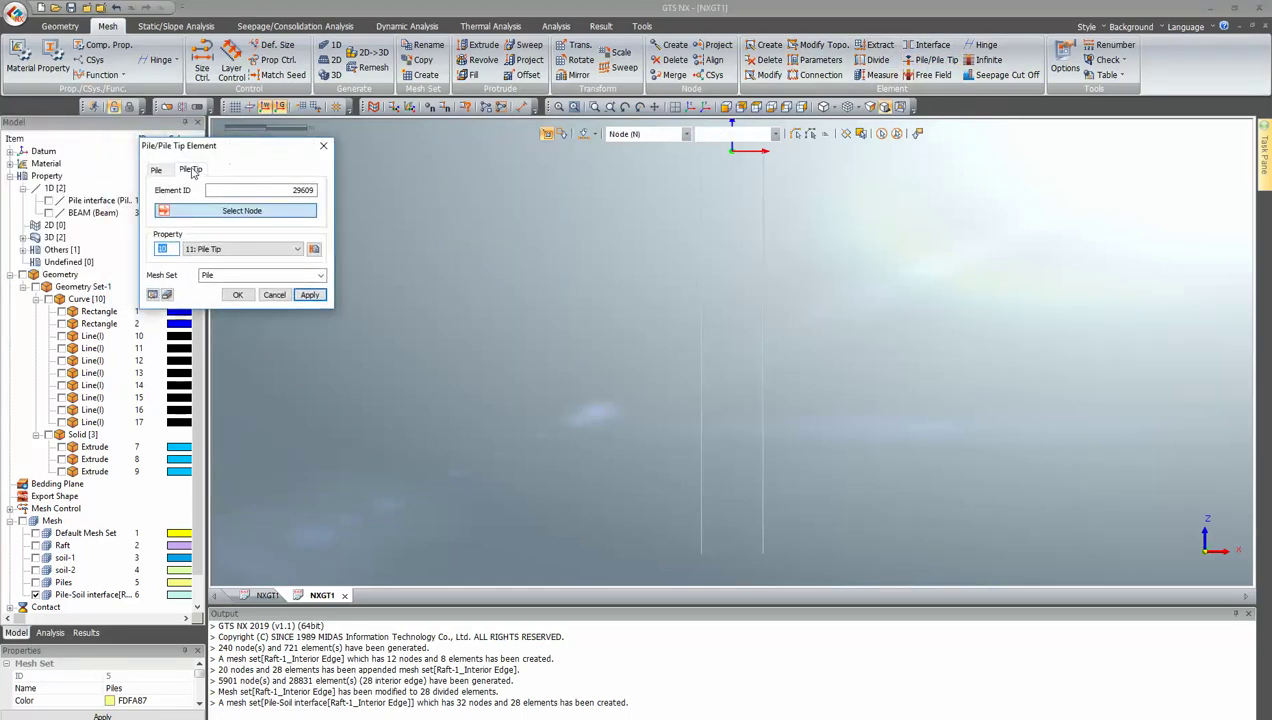
pyautogui.scroll(-1, 741, 265)
pyautogui.moveTo(680, 511); pyautogui.dragTo(776, 531)
pyautogui.moveTo(776, 531); pyautogui.dragTo(733, 537, button='middle')
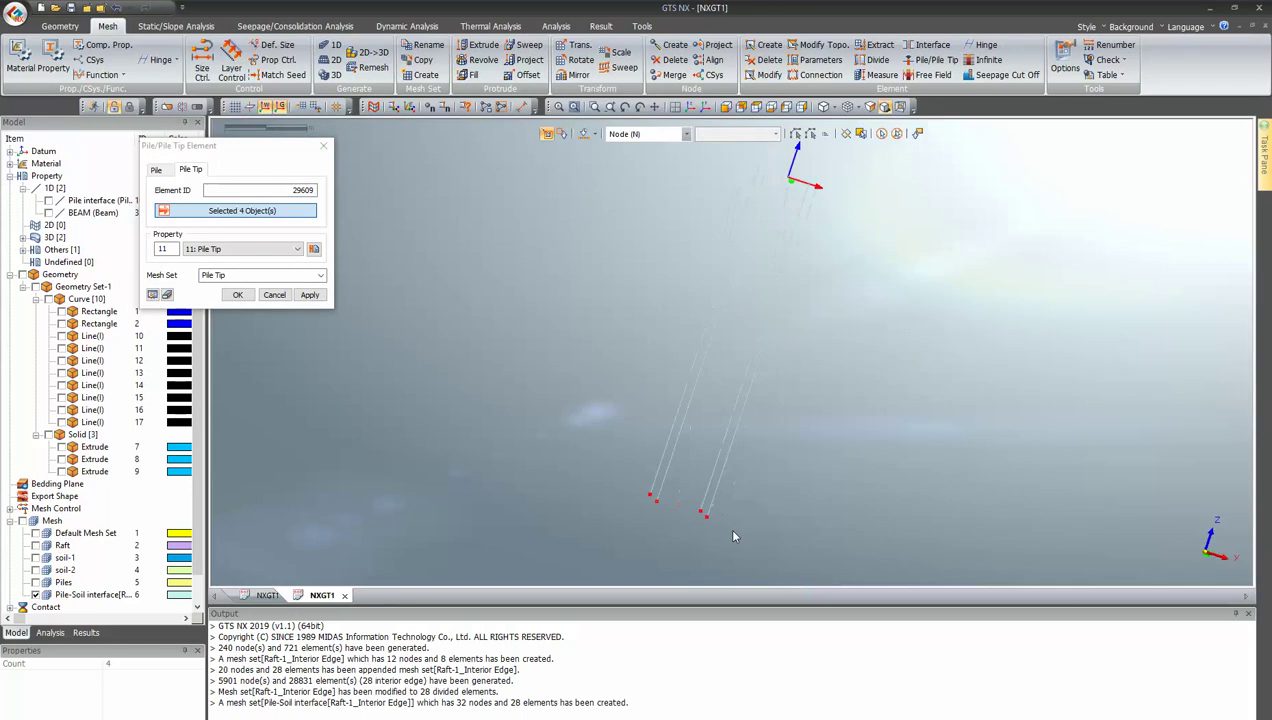
pyautogui.click(238, 295)
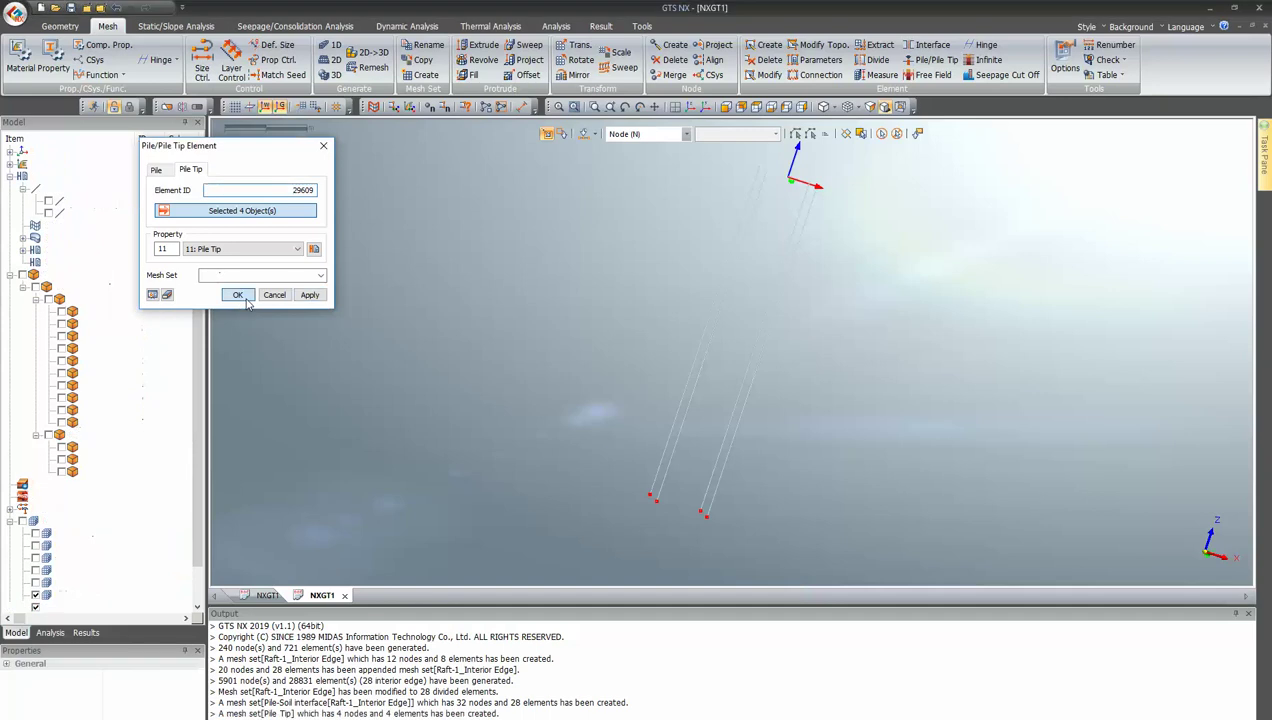
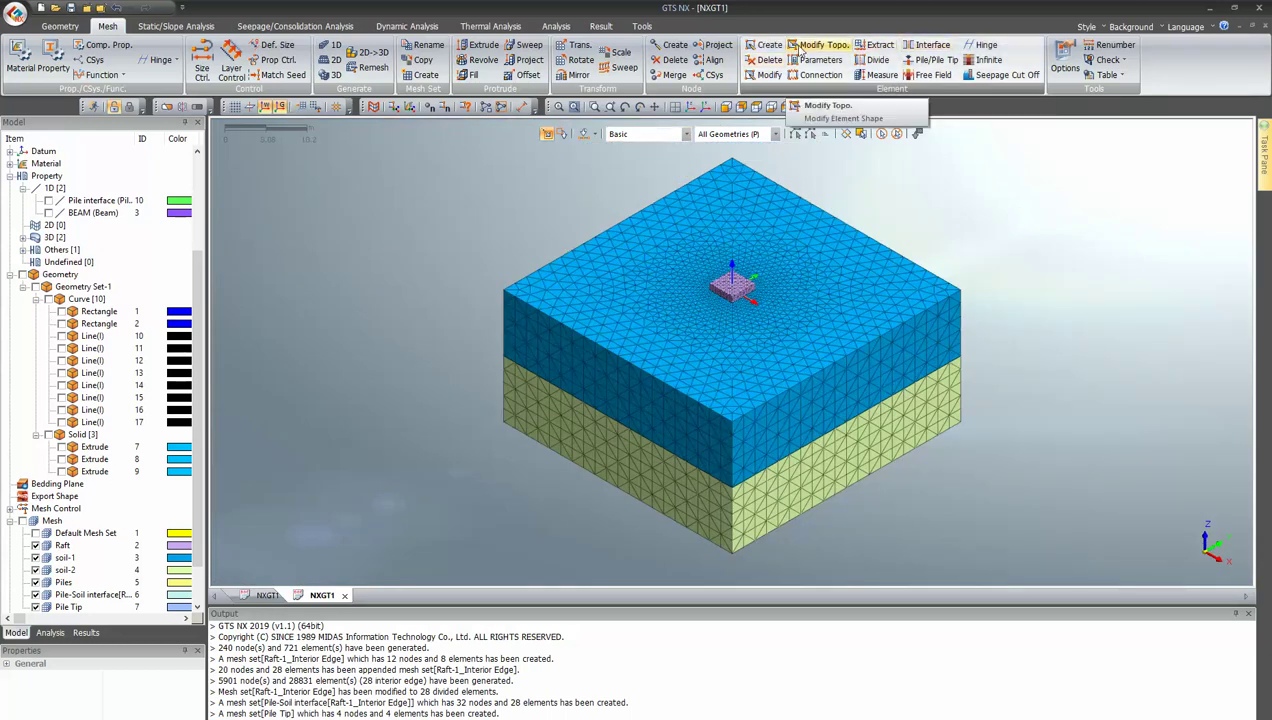
# - Start a plane interface of type From Element Boundary with the Raft mesh set as its source elements
pyautogui.press('m')
pyautogui.click(932, 44)
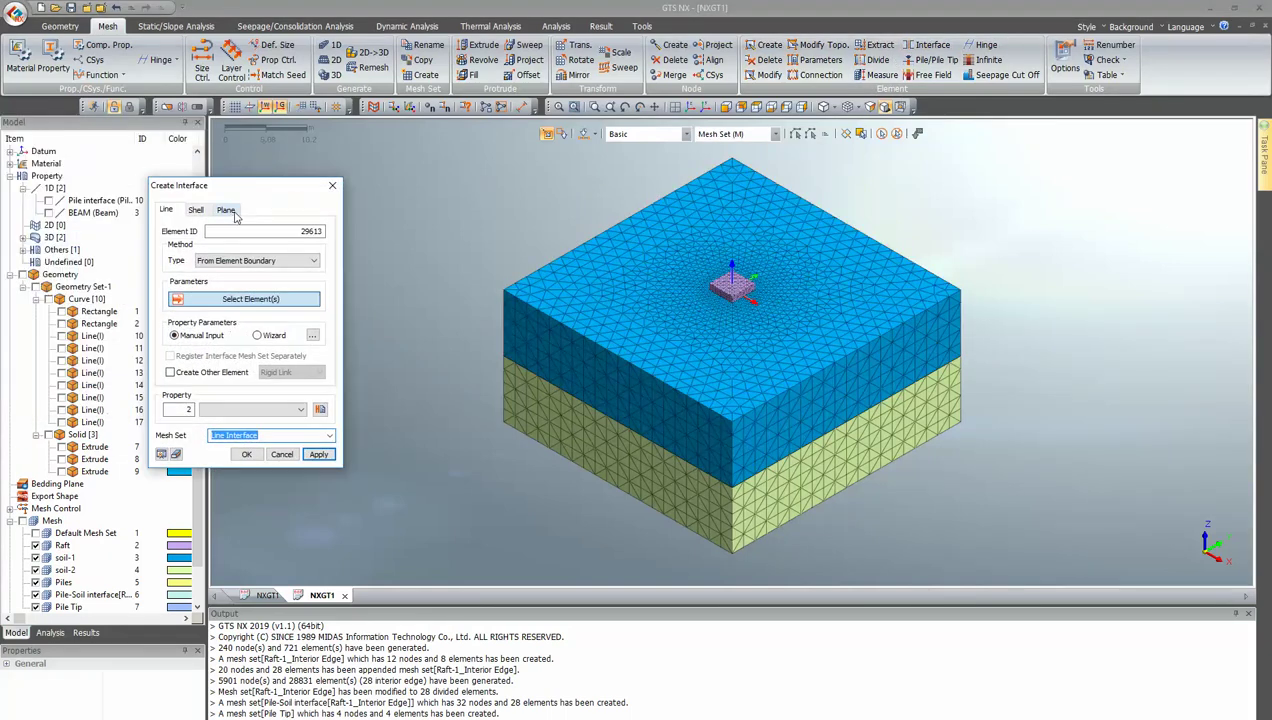
pyautogui.click(232, 211)
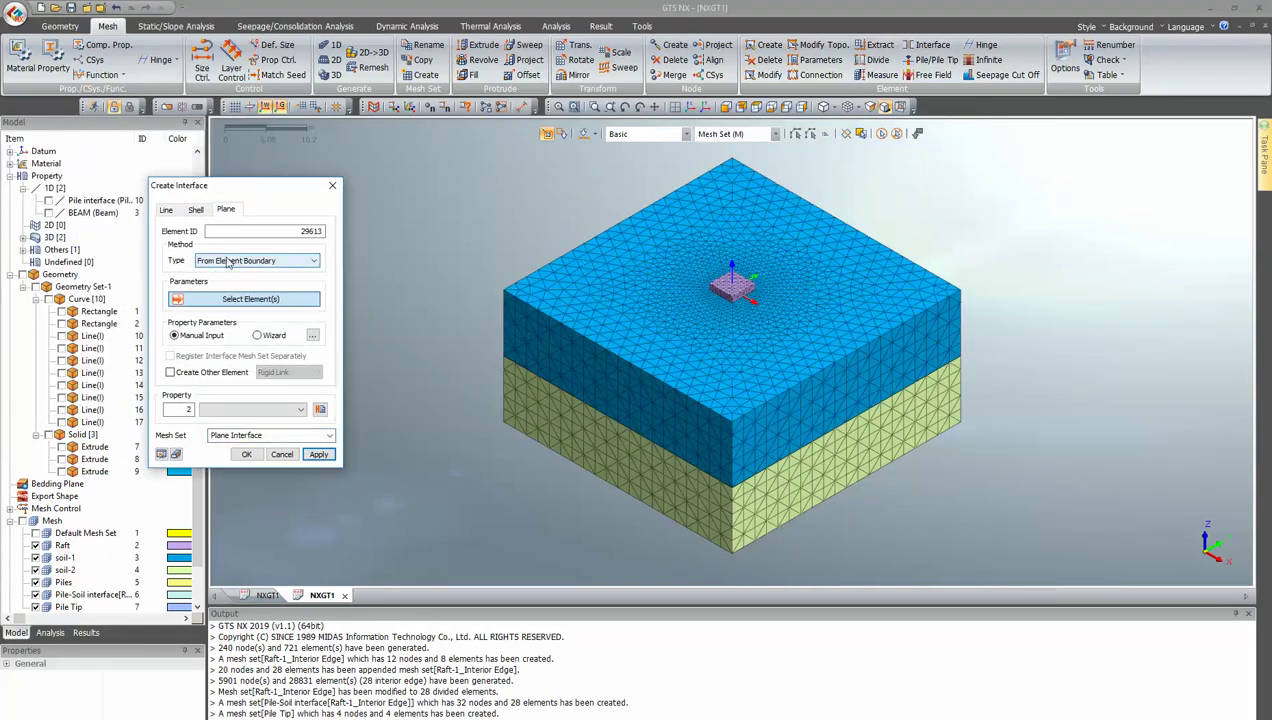
pyautogui.click(743, 290)
pyautogui.click(743, 290)
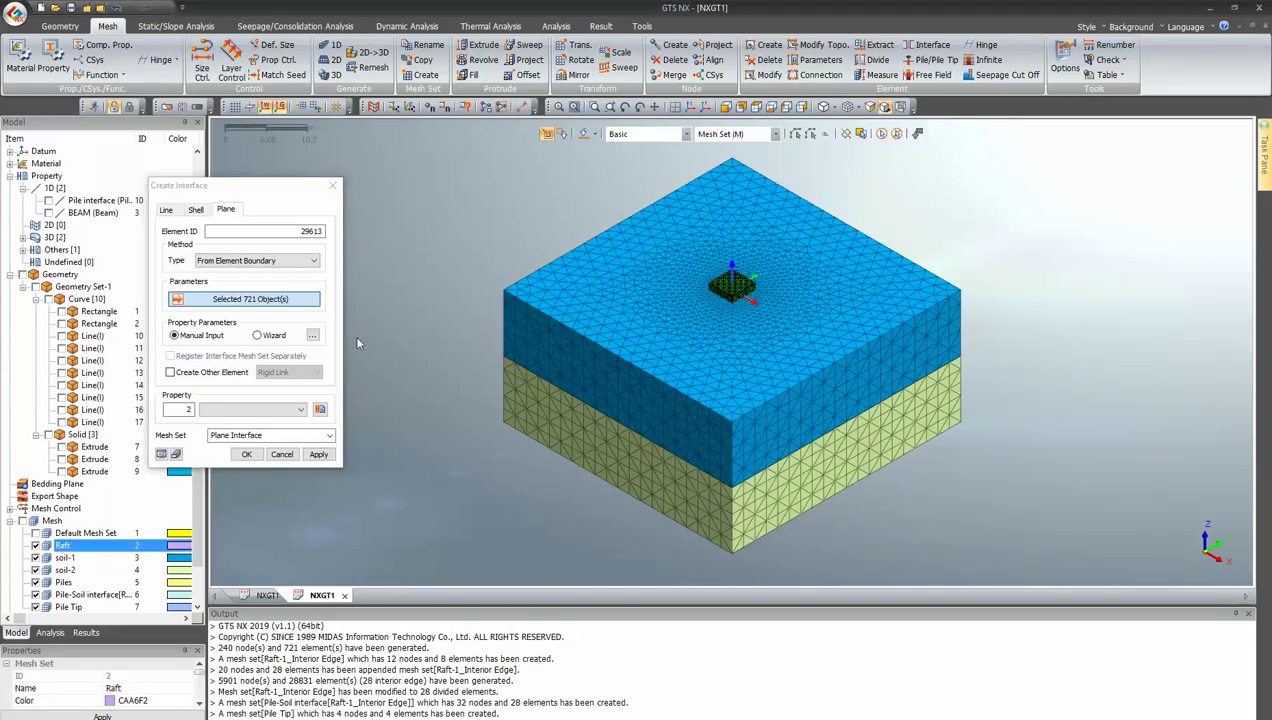
# - Use the wizard for the interface property parameters and set the strength reduction factor to 0.85
pyautogui.click(273, 336)
pyautogui.doubleClick(528, 236)
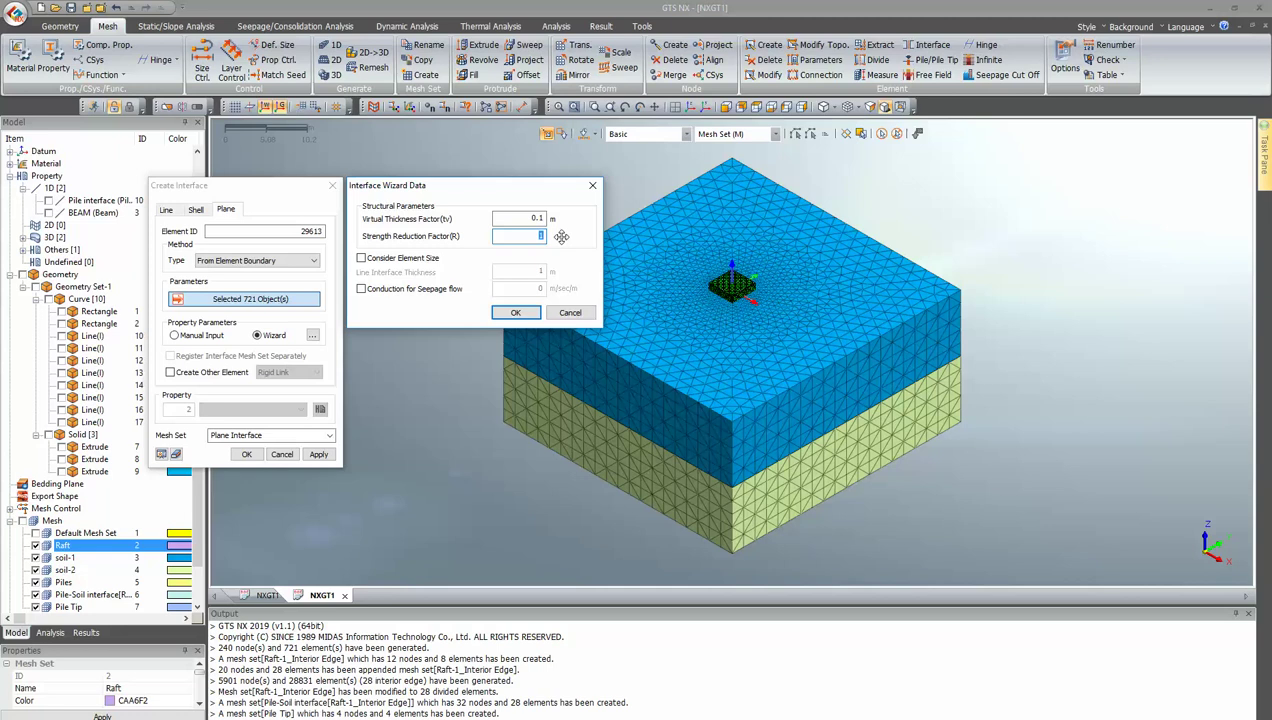
pyautogui.write('0.85')
pyautogui.click(510, 314)
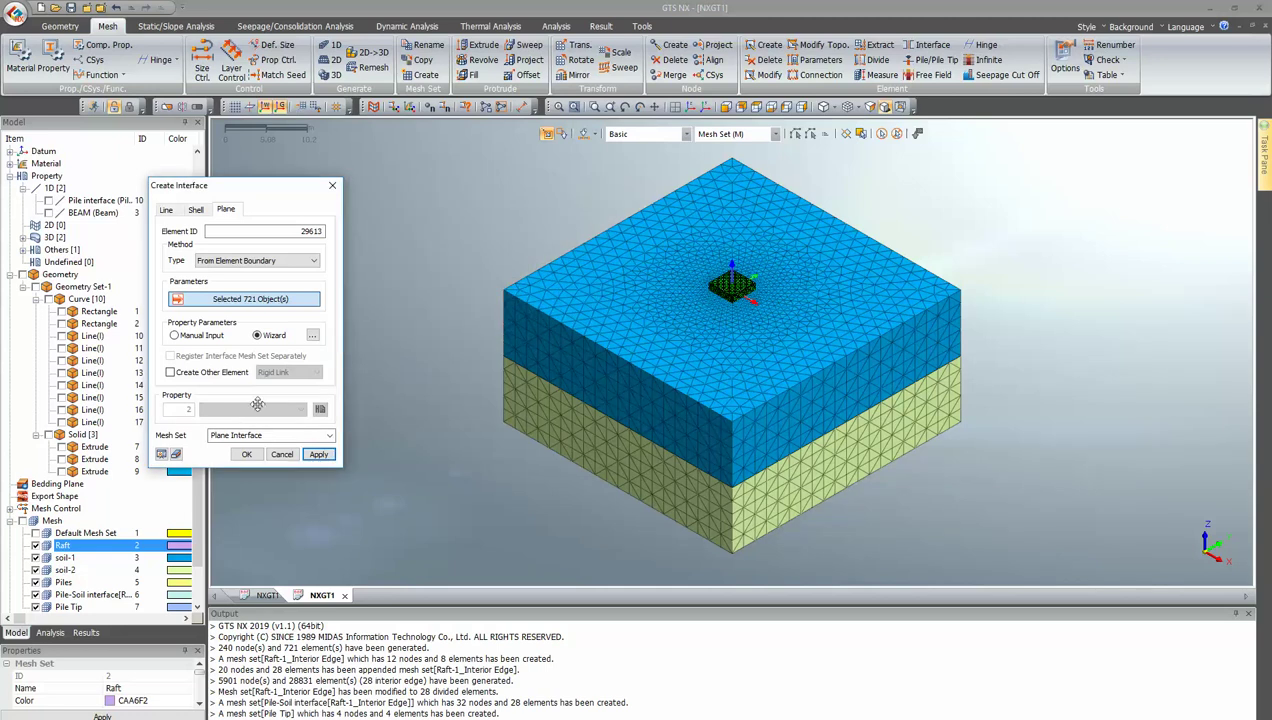
# - Name the mesh set Raft-Soil Interface and create the plane interface elements, leaving Create Other Element turned off
pyautogui.click(271, 432)
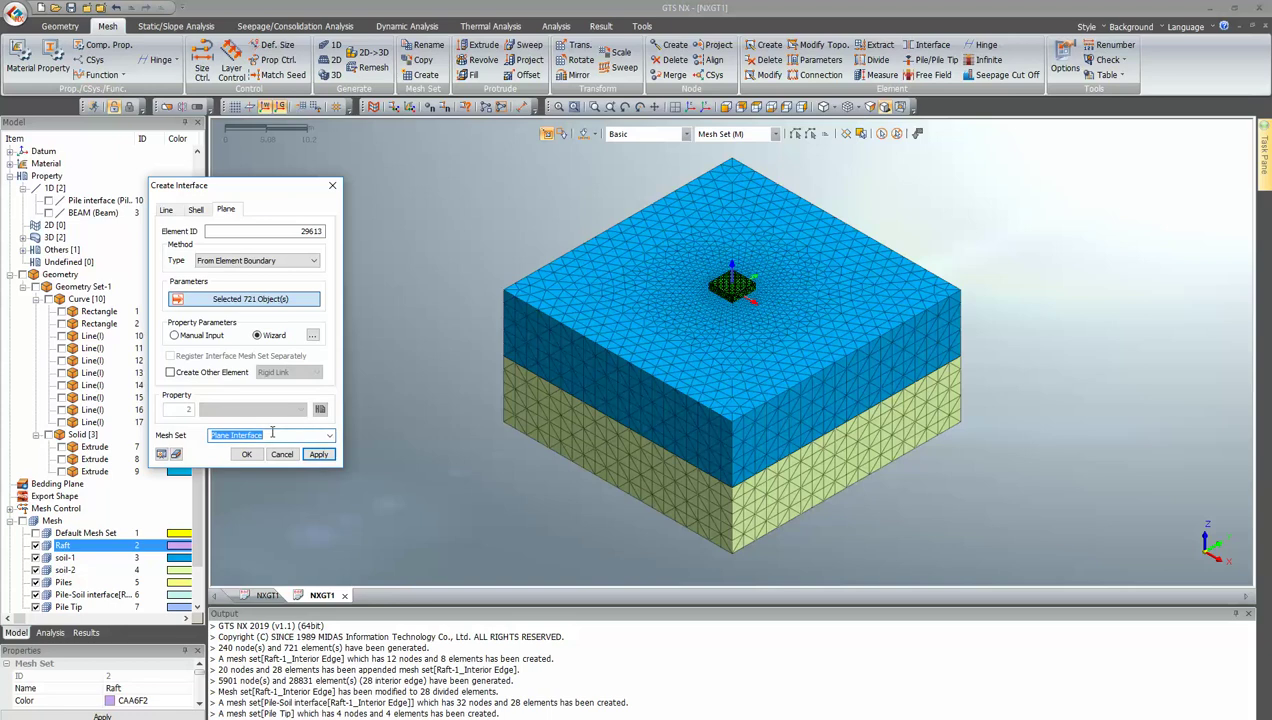
pyautogui.write('Raft-Soi')
pyautogui.click(209, 379)
pyautogui.click(290, 372)
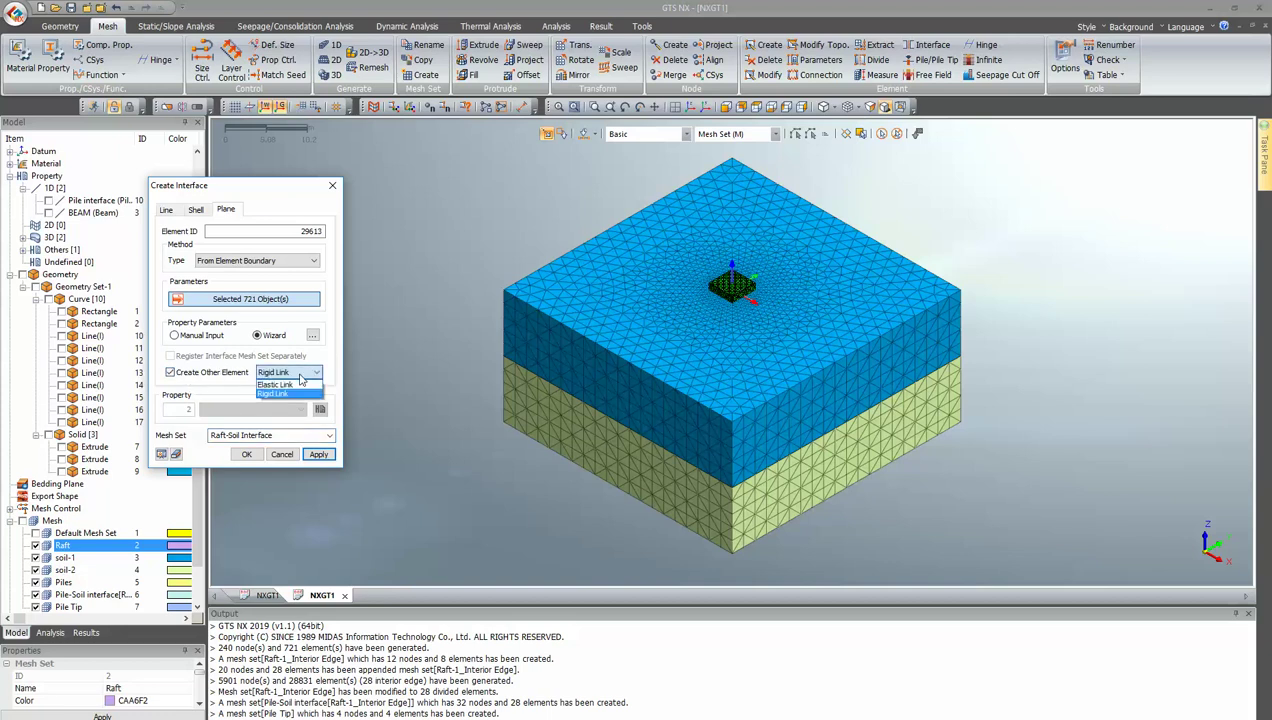
pyautogui.click(185, 370)
pyautogui.click(185, 372)
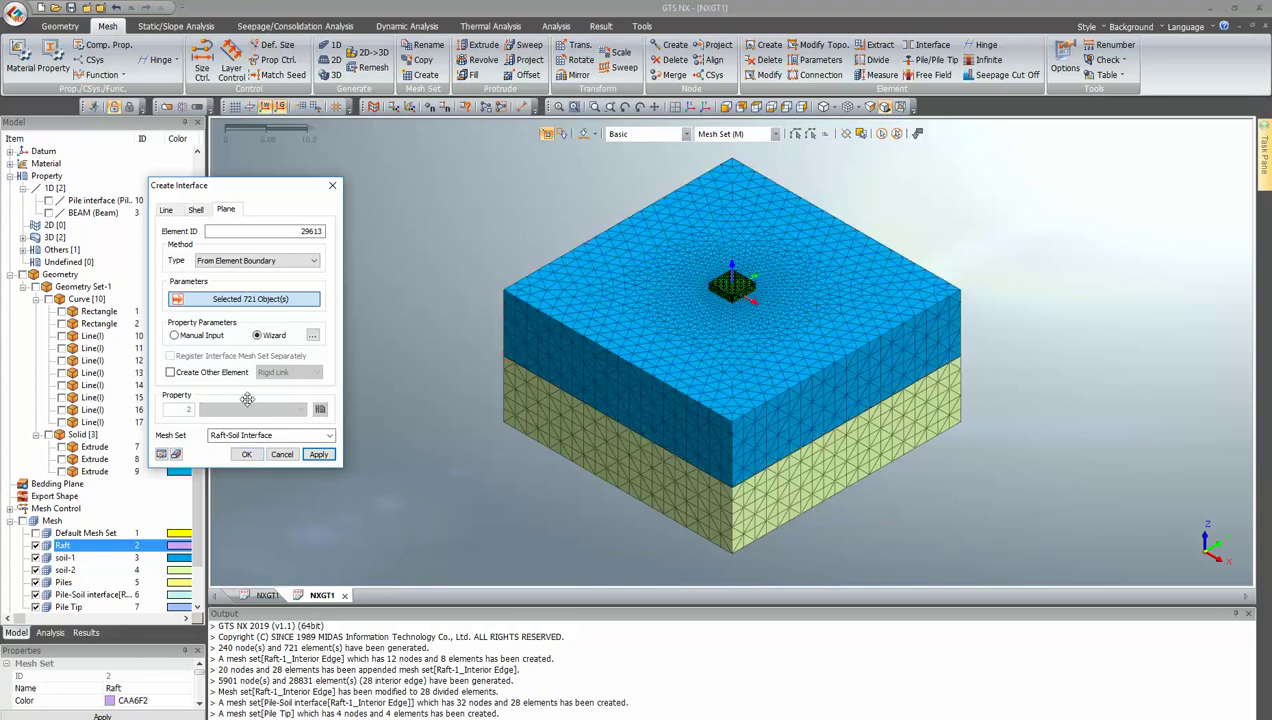
pyautogui.click(247, 454)
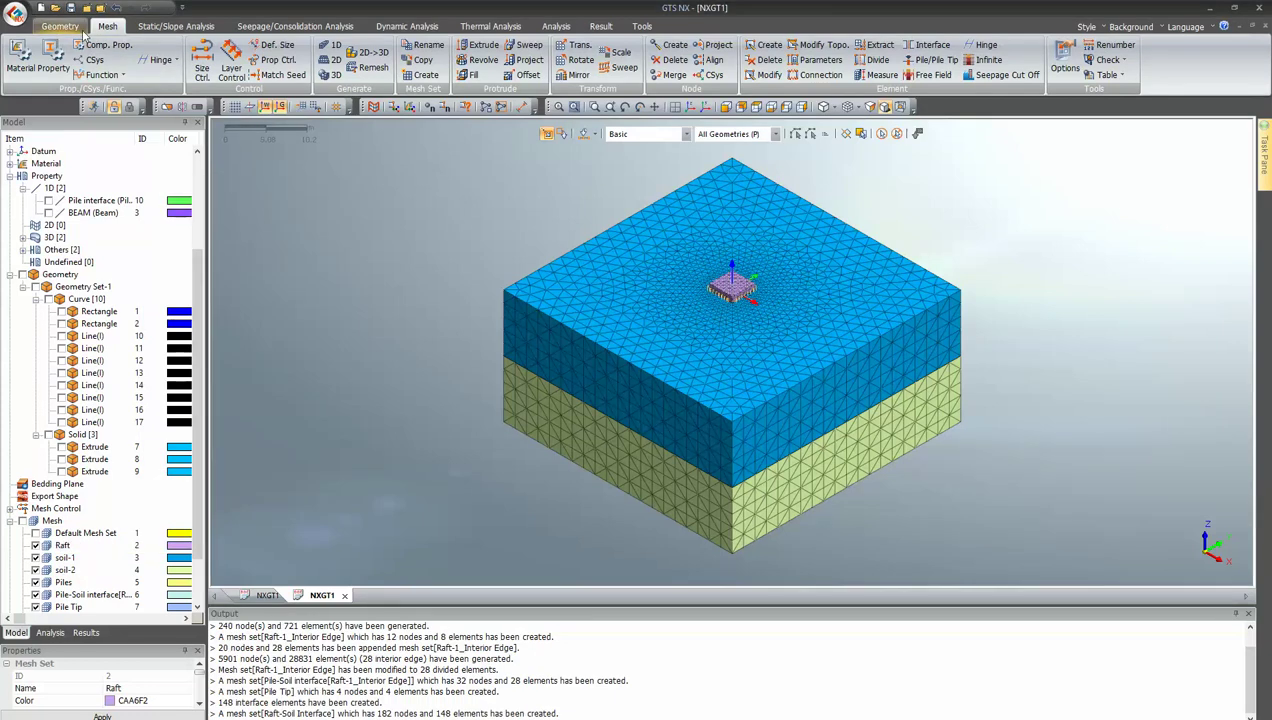
# - Open the Interface Material(Wizard) material and examine its structural parameters and interface nonlinearity options
pyautogui.click(82, 30)
pyautogui.click(104, 27)
pyautogui.click(30, 62)
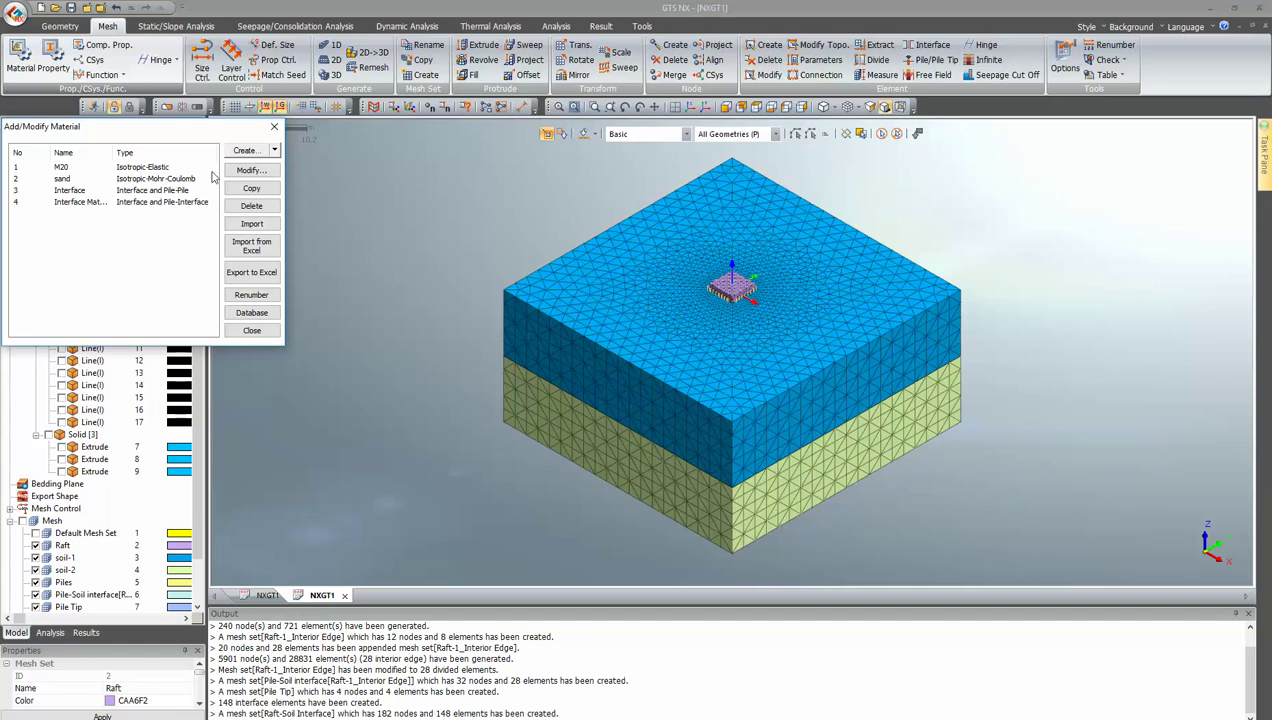
pyautogui.moveTo(110, 152); pyautogui.dragTo(153, 152)
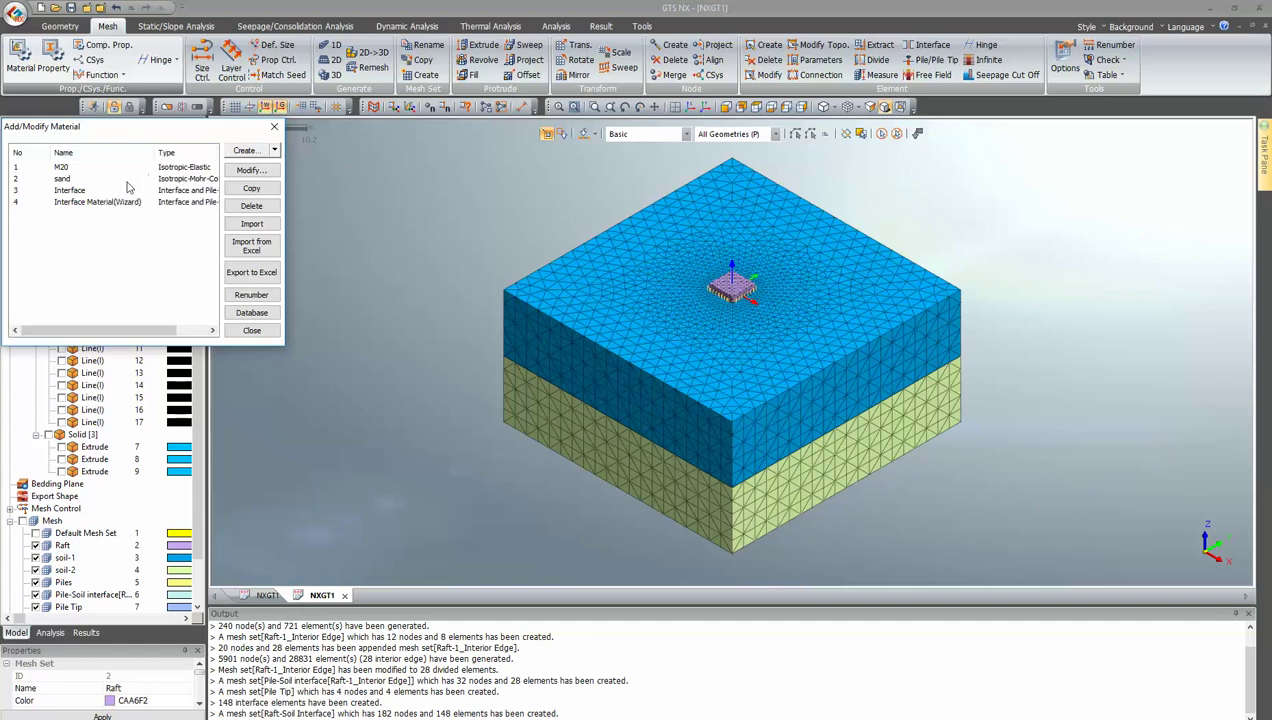
pyautogui.doubleClick(85, 203)
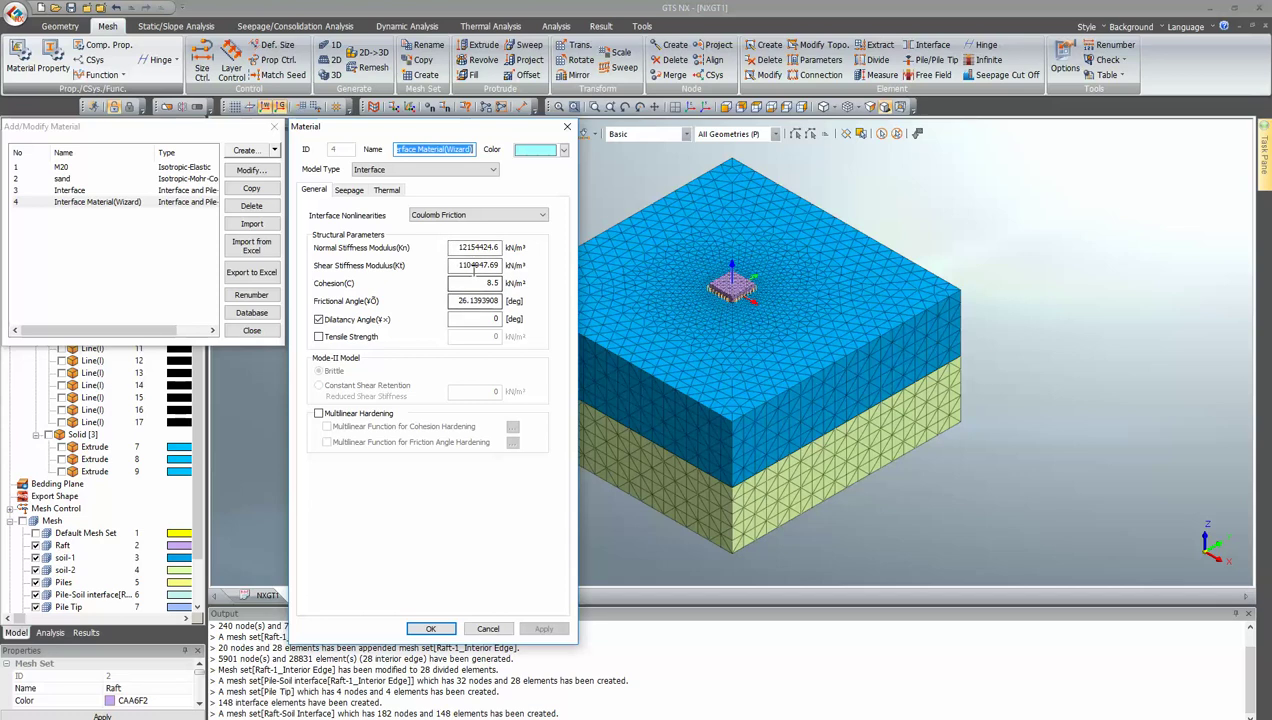
pyautogui.click(470, 215)
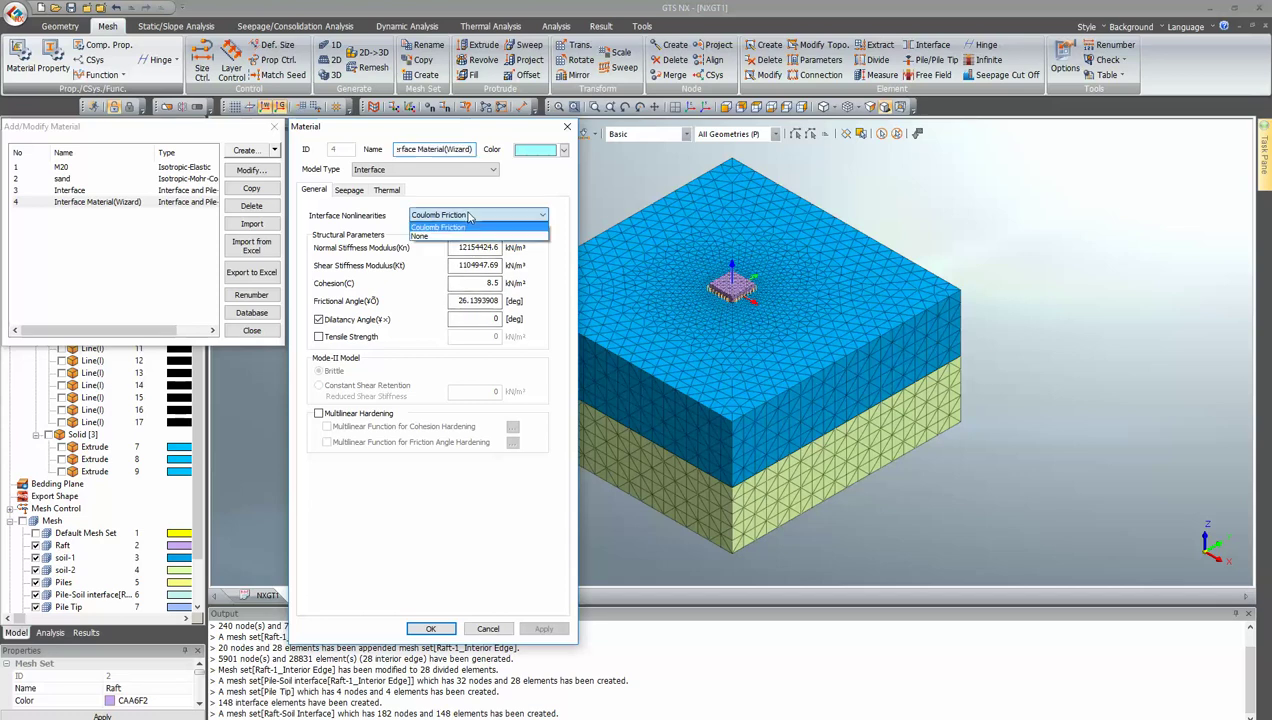
pyautogui.click(470, 215)
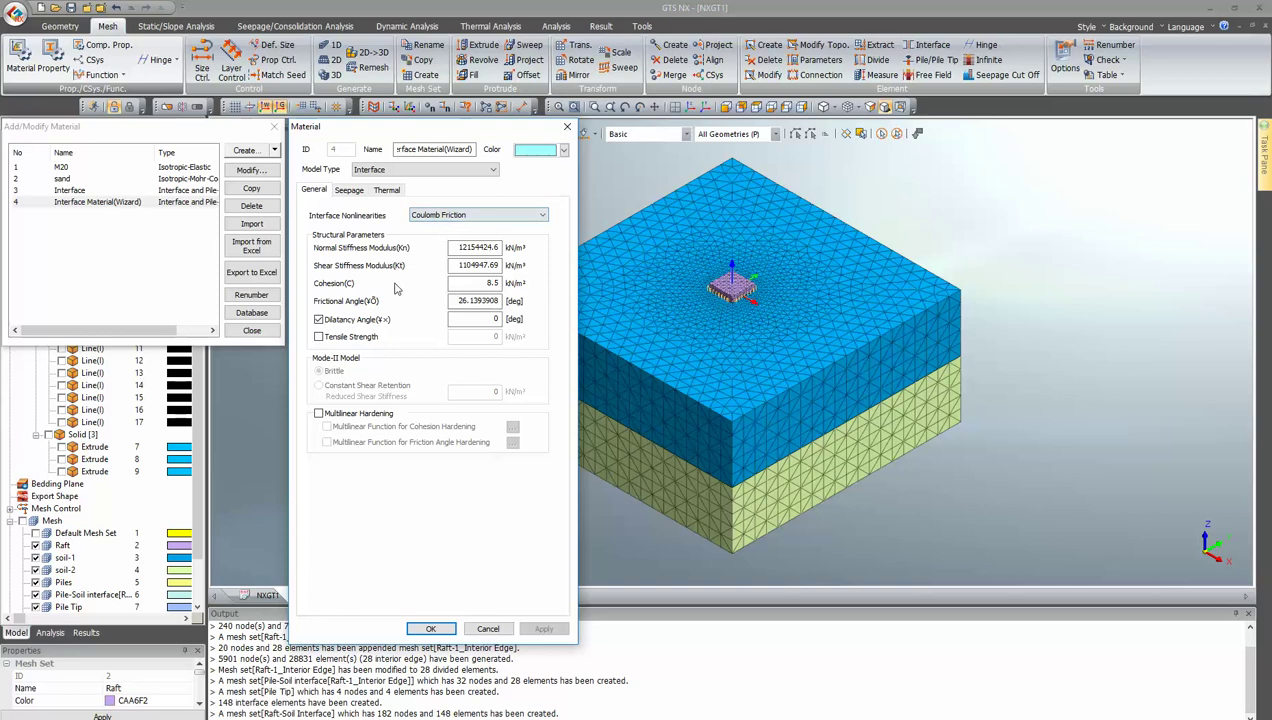
# - Inspect the cohesion multilinear hardening table by temporarily enabling multilinear hardening for the wizard material
pyautogui.click(331, 413)
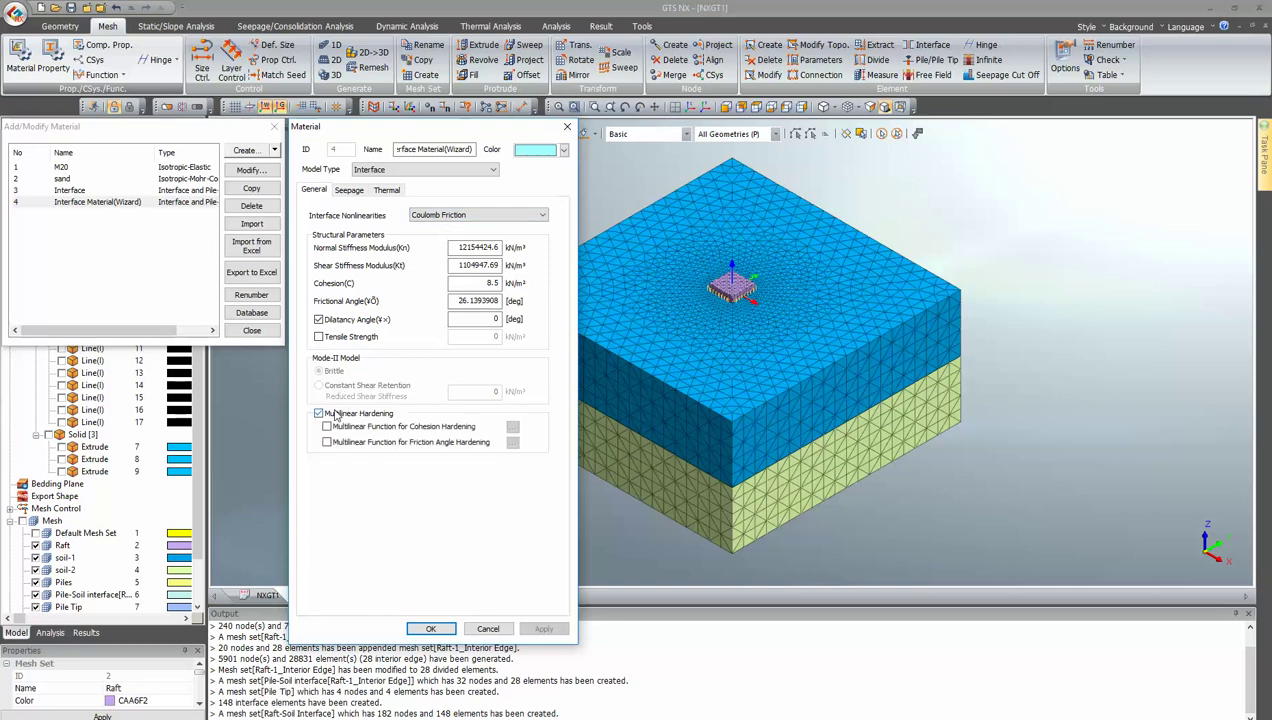
pyautogui.click(355, 427)
pyautogui.click(513, 428)
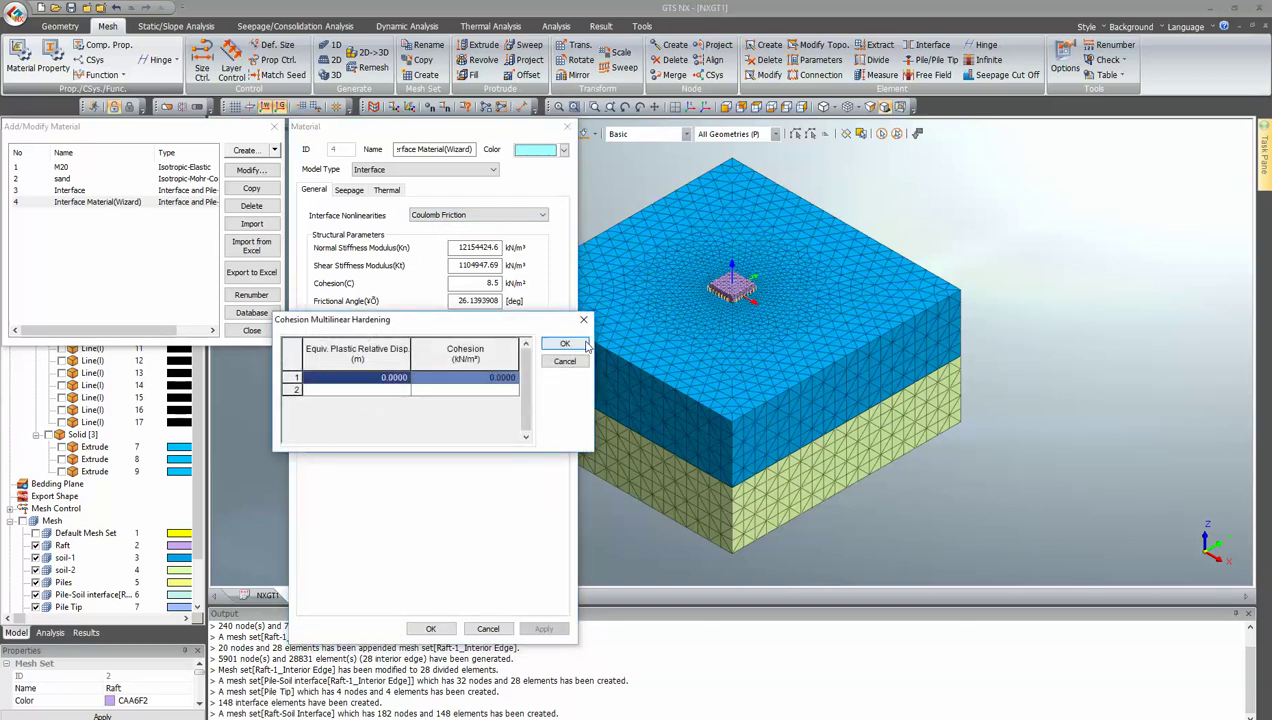
pyautogui.click(584, 321)
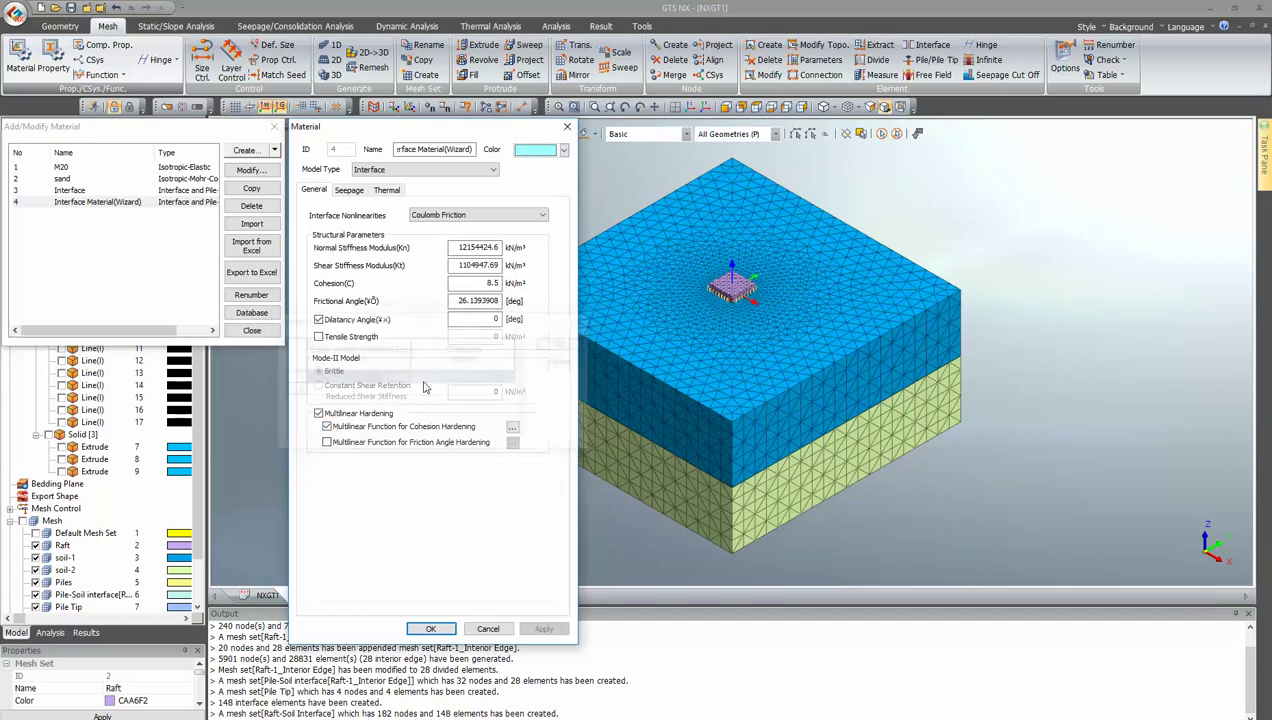
pyautogui.click(338, 418)
# - Examine the wizard material's interface nonlinearity choices and the tensile strength Mode-II options, keeping Coulomb Friction with tensile strength off, and close the material list
pyautogui.click(500, 218)
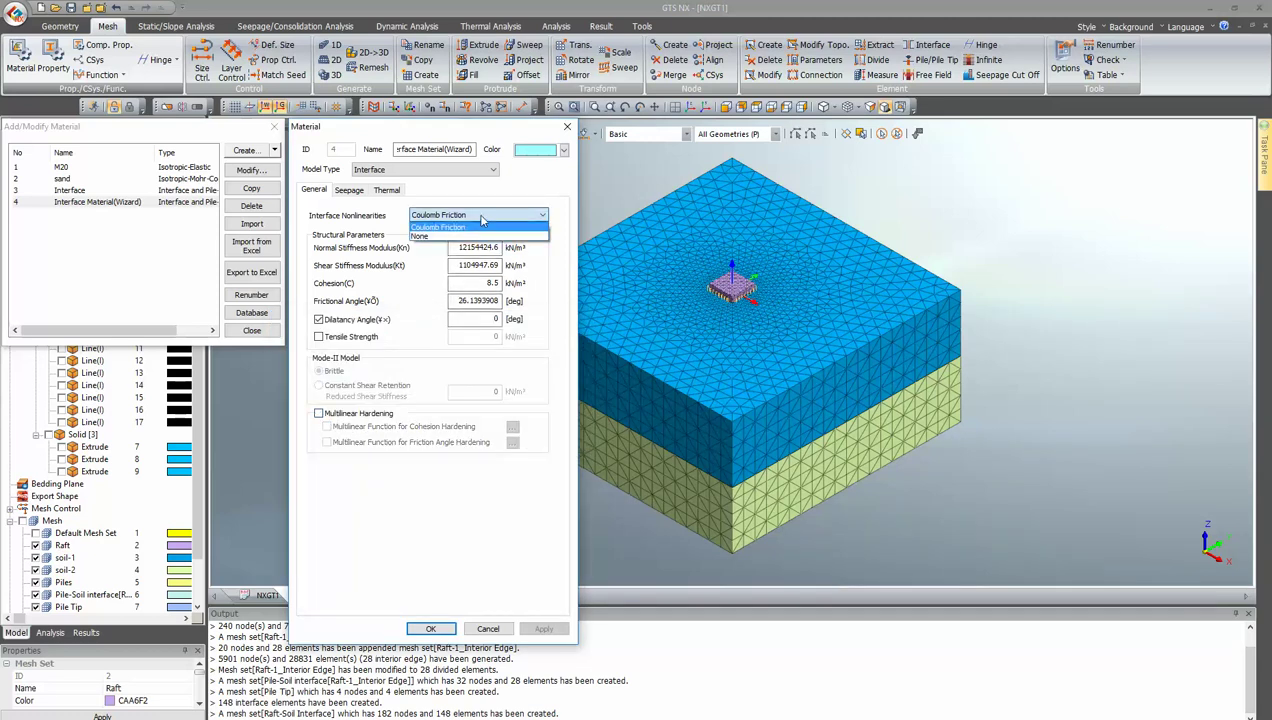
pyautogui.click(481, 224)
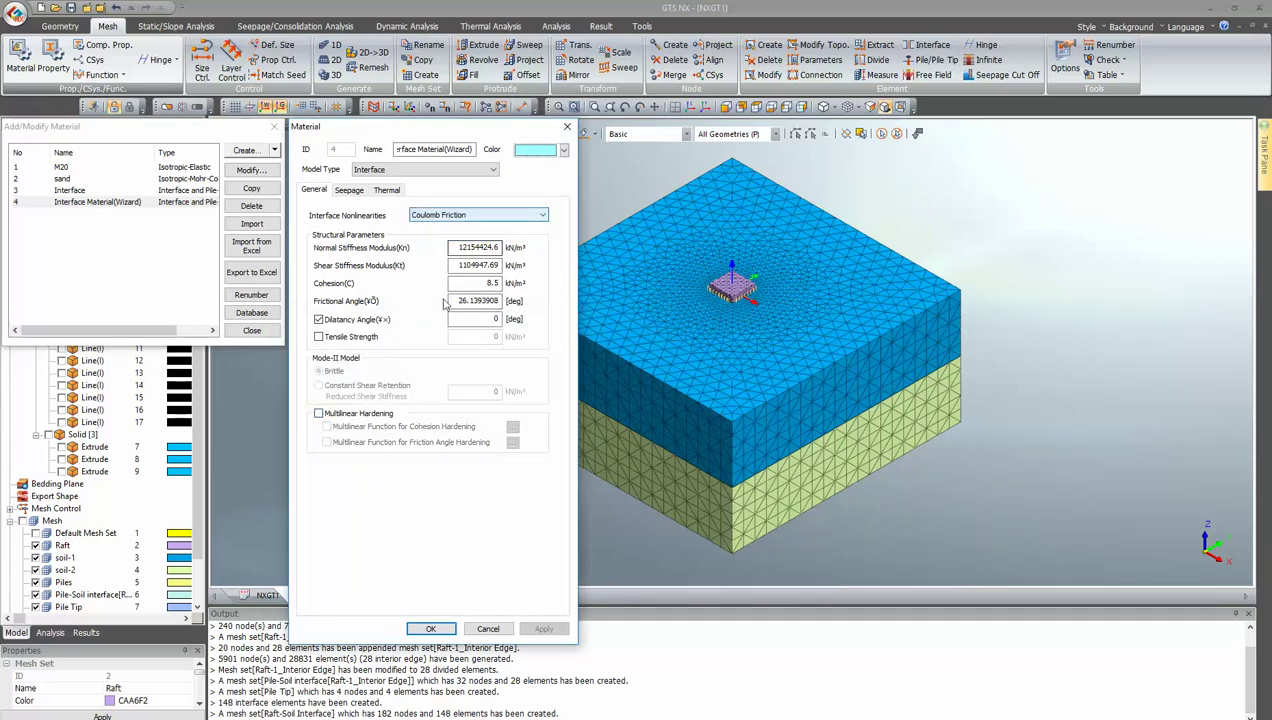
pyautogui.click(324, 338)
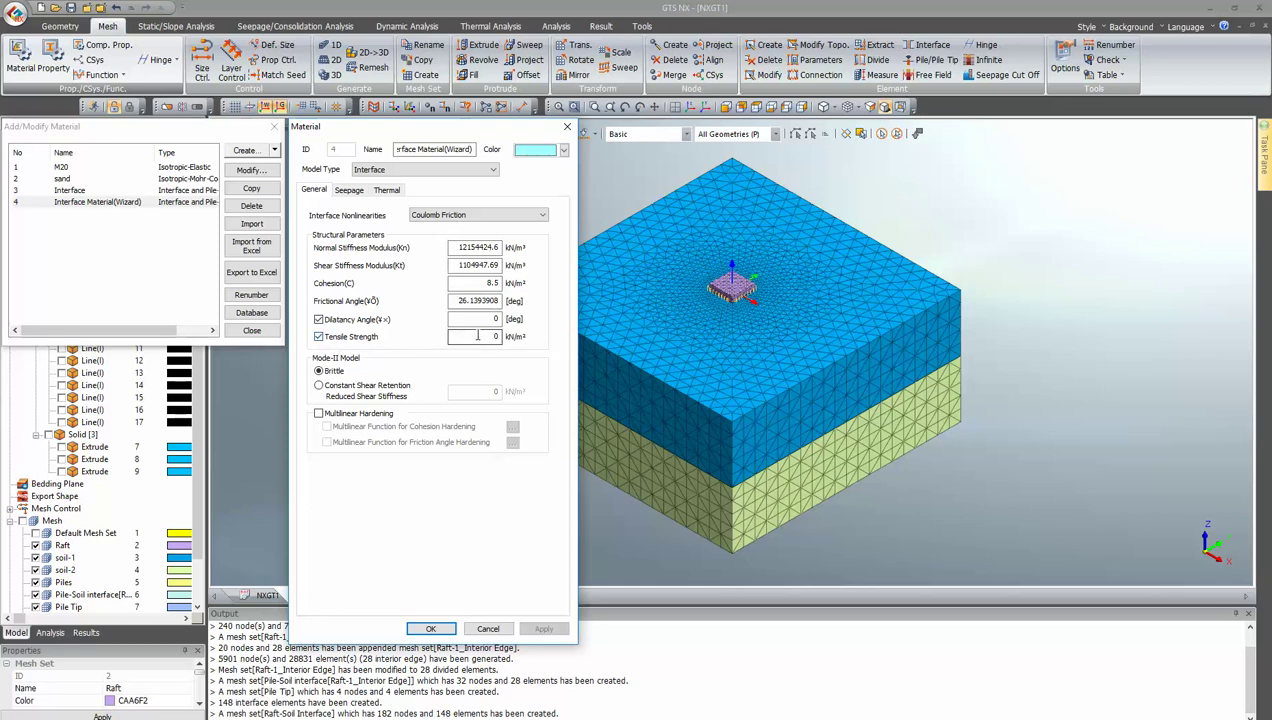
pyautogui.click(319, 386)
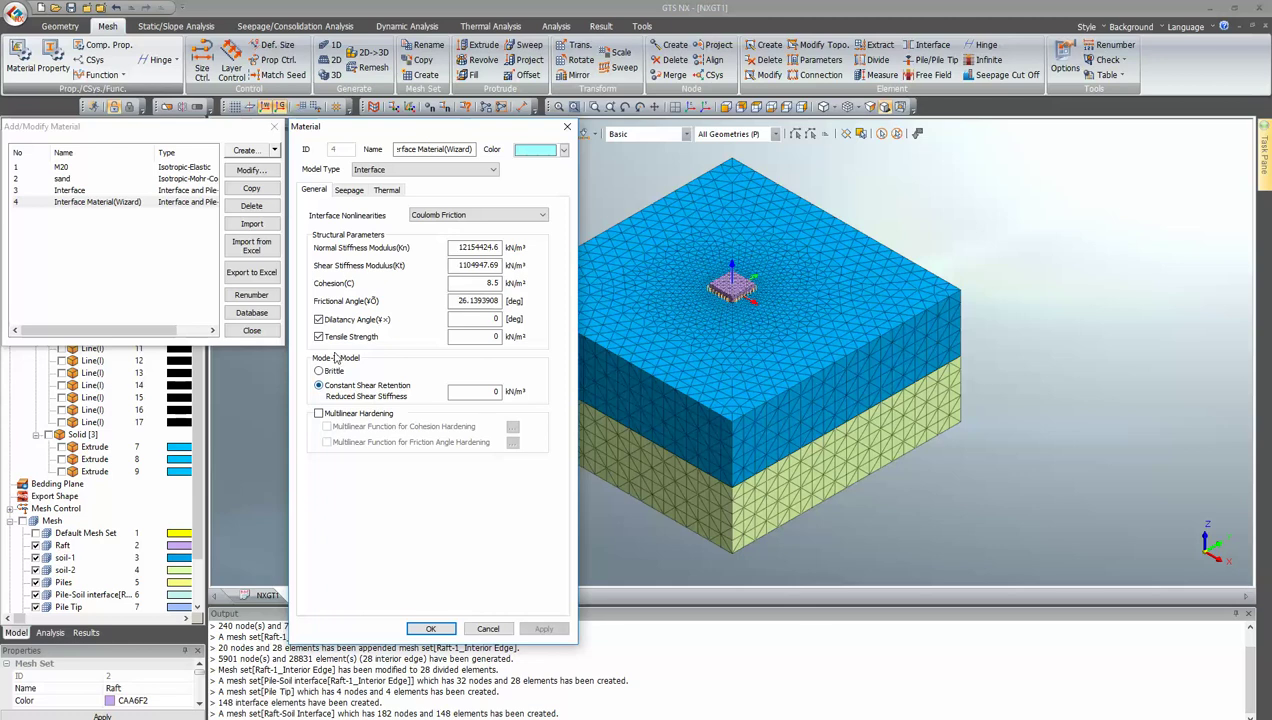
pyautogui.click(324, 337)
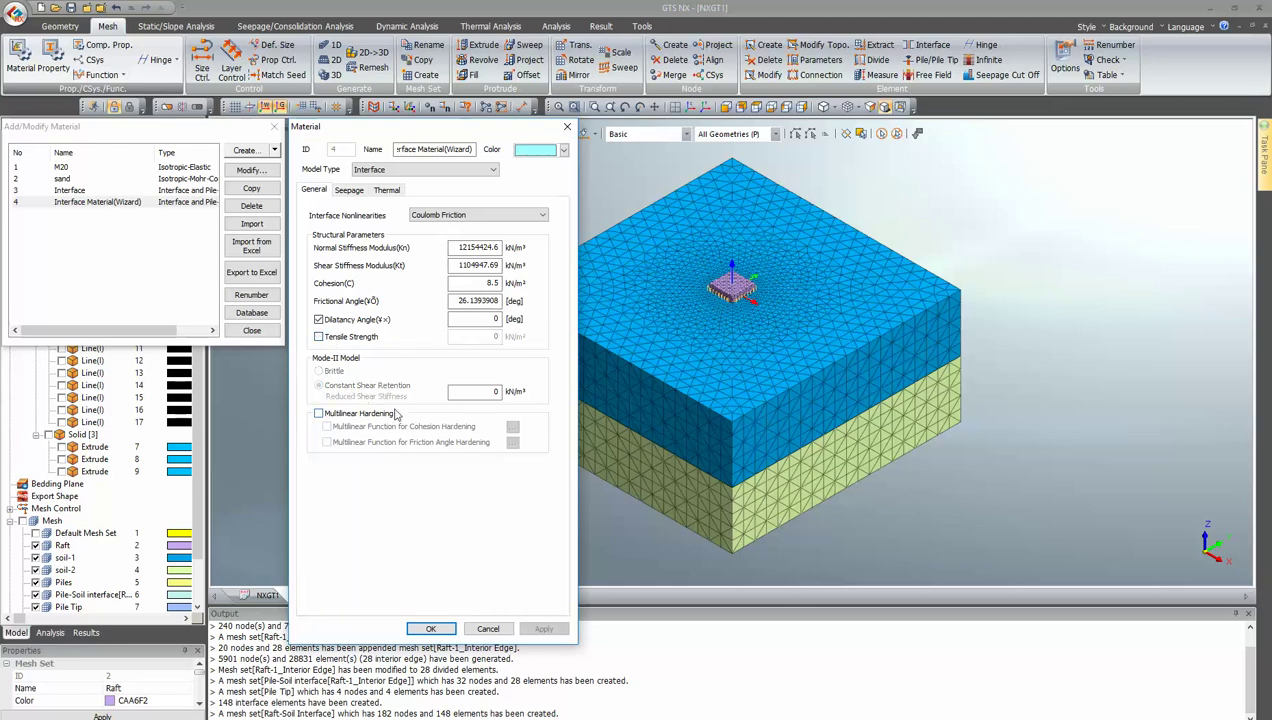
pyautogui.click(431, 629)
pyautogui.click(272, 127)
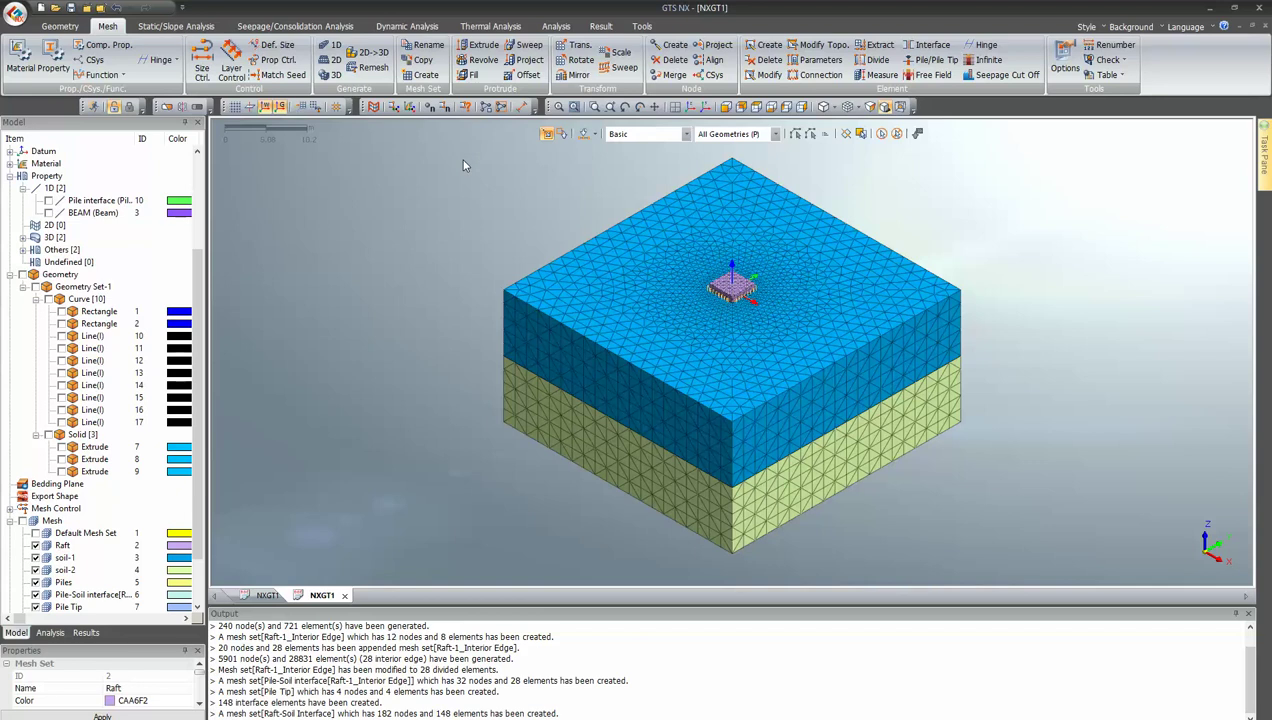
# - Create automatic ground support constraints considering all mesh sets in a boundary set named GS, and inspect them around the soil block
pyautogui.click(176, 26)
pyautogui.click(405, 59)
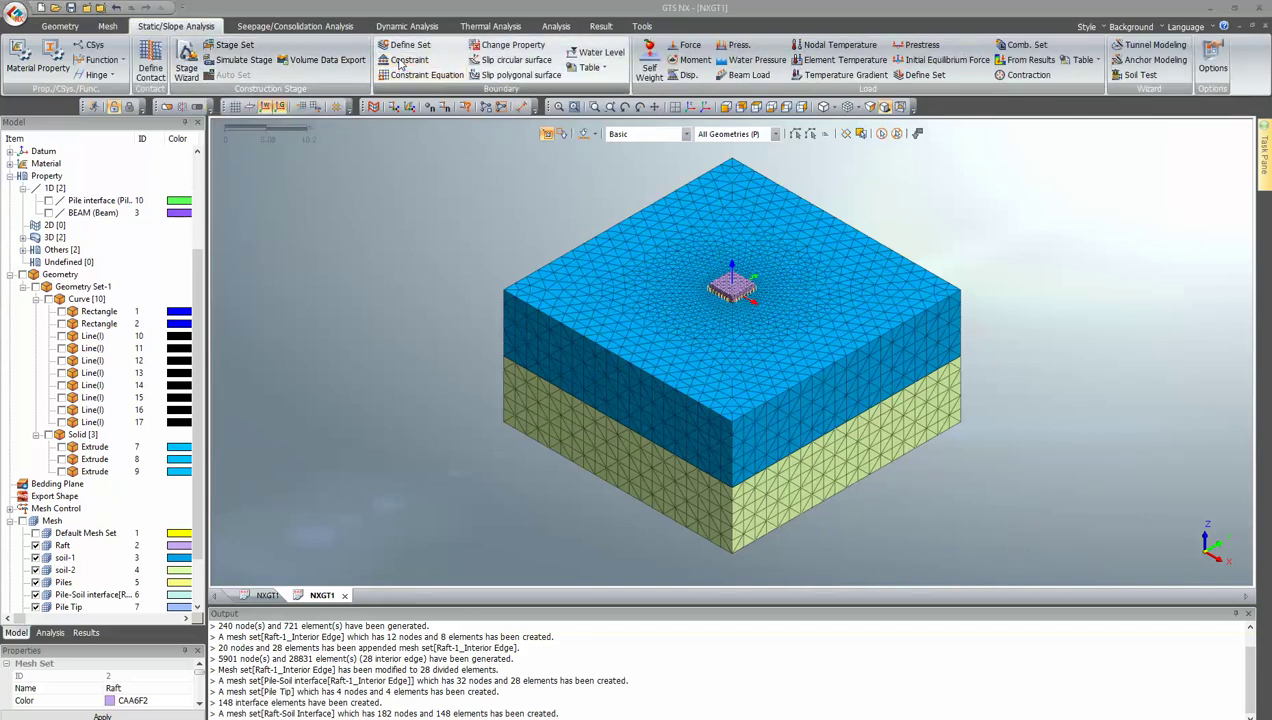
pyautogui.moveTo(163, 140); pyautogui.dragTo(258, 141)
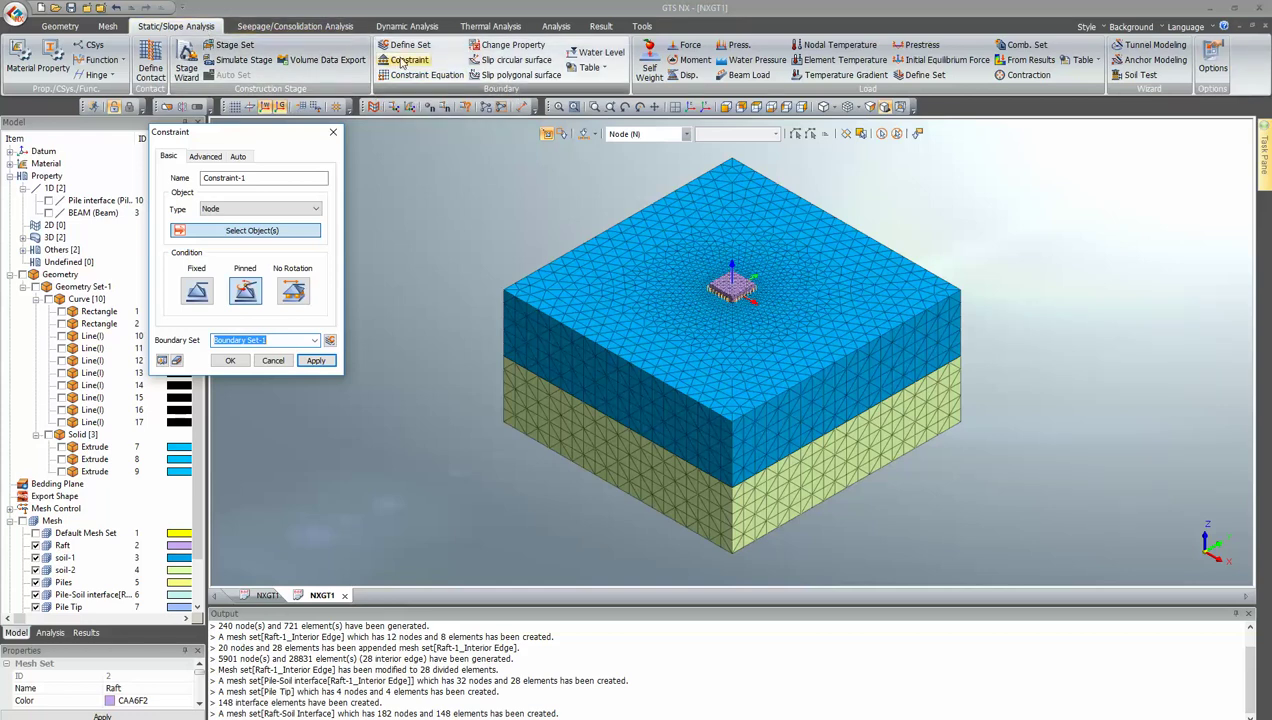
pyautogui.click(240, 157)
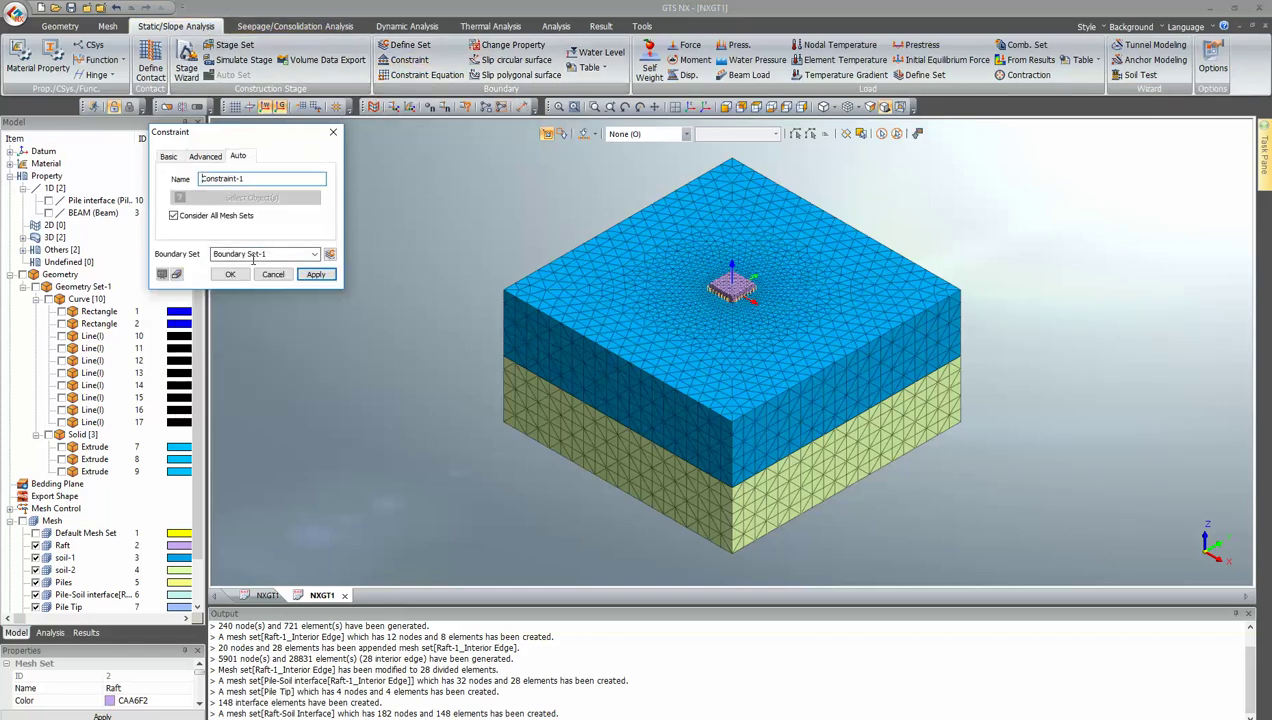
pyautogui.write('GS')
pyautogui.click(230, 276)
pyautogui.moveTo(760, 380); pyautogui.dragTo(855, 447, button='middle')
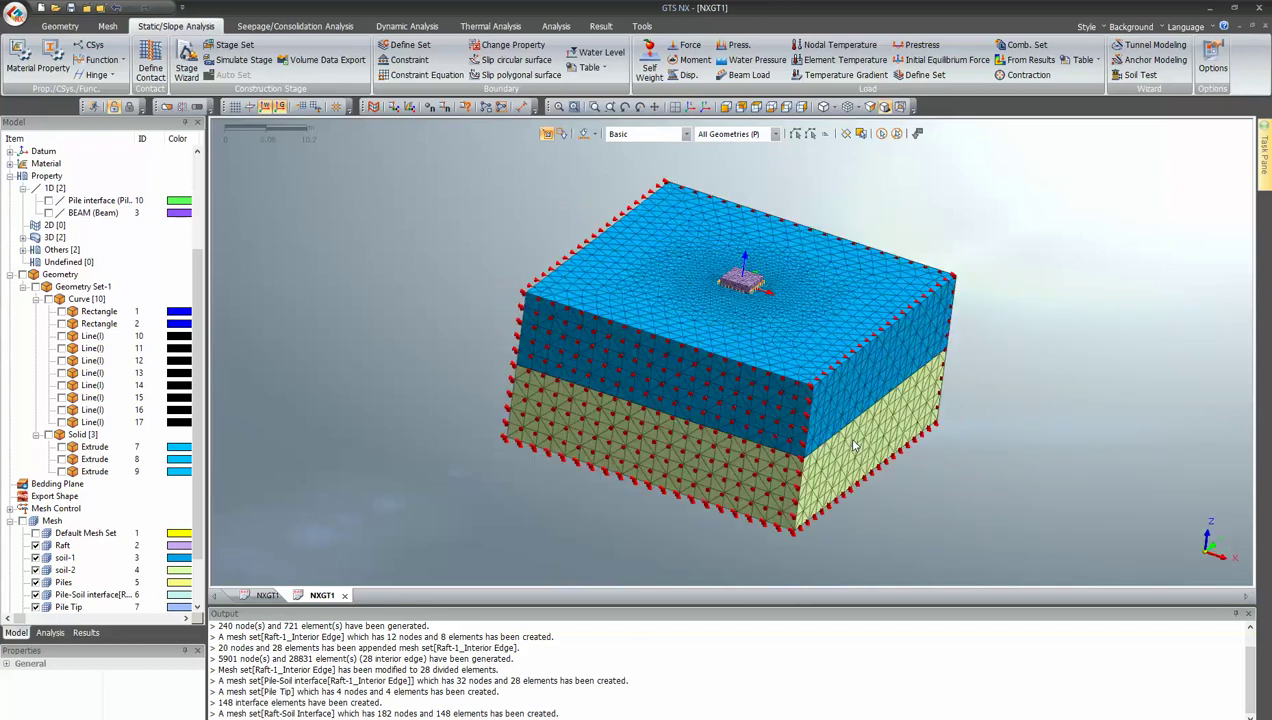
pyautogui.moveTo(804, 334); pyautogui.dragTo(740, 388, button='middle')
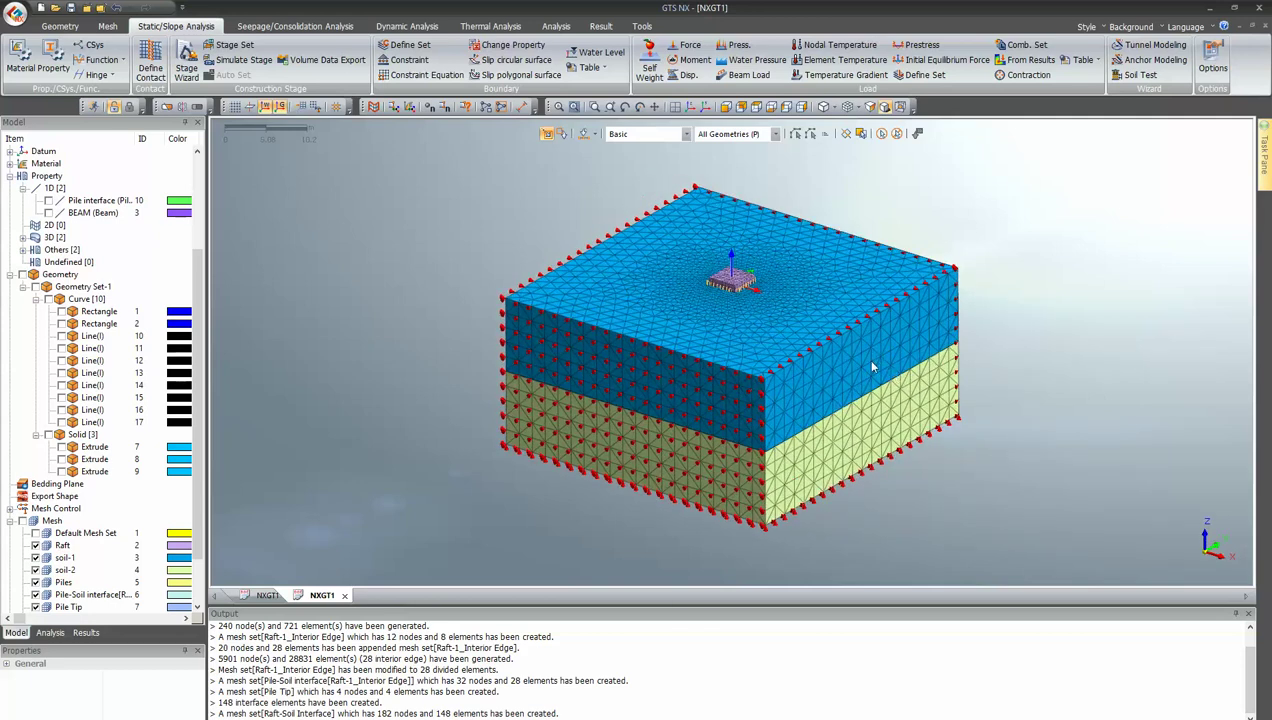
pyautogui.click(693, 106)
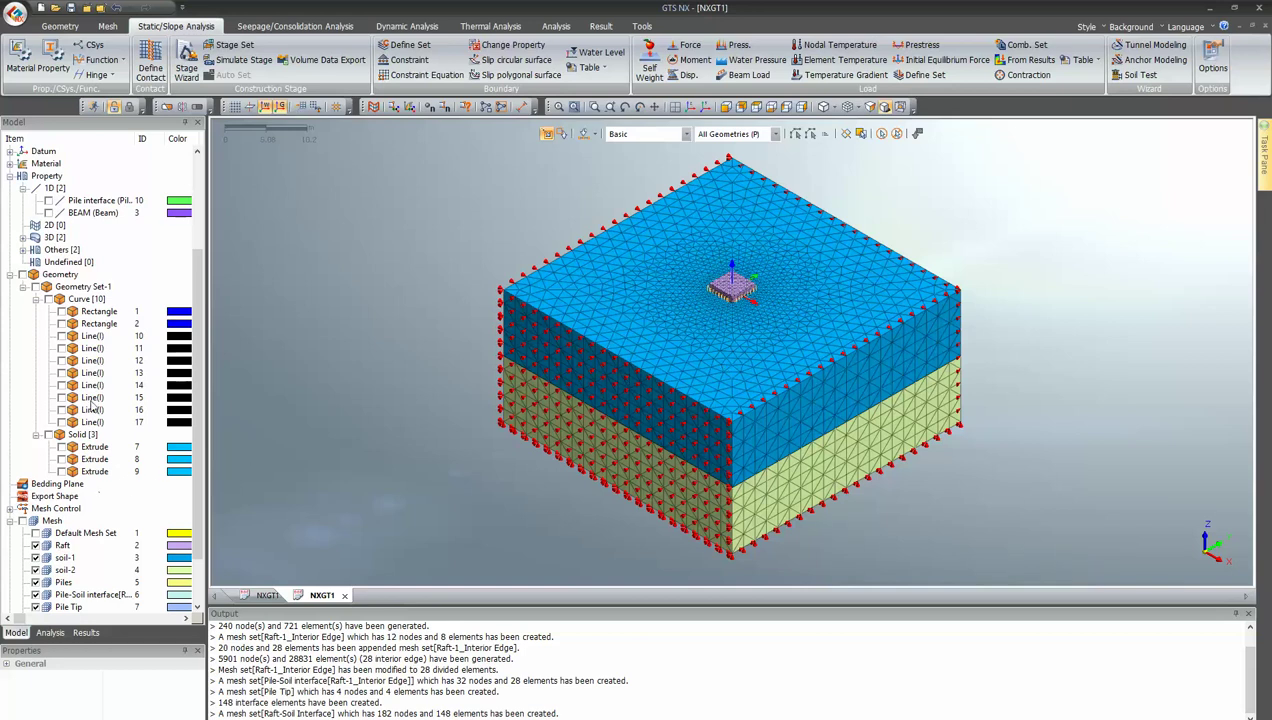
# - Constrain only the Rz rotation of all nodes in the Piles mesh set, using a boundary set named Piles R
pyautogui.click(100, 26)
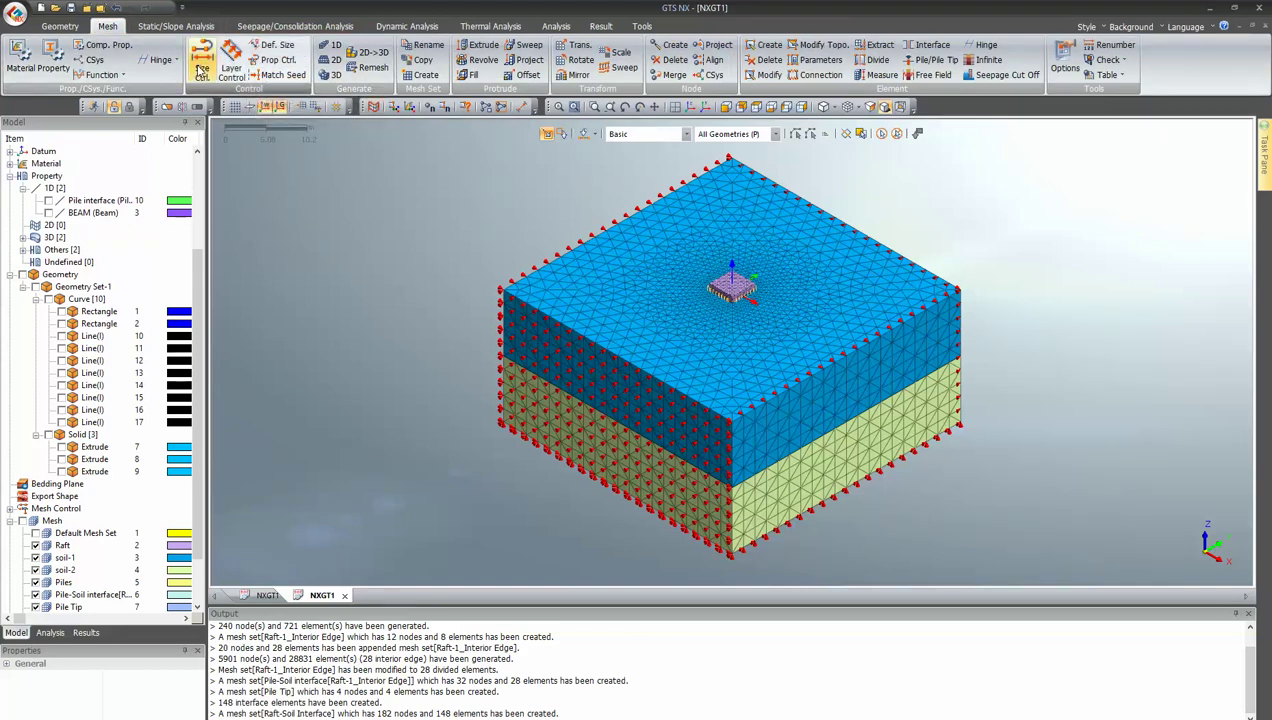
pyautogui.click(190, 26)
pyautogui.click(401, 62)
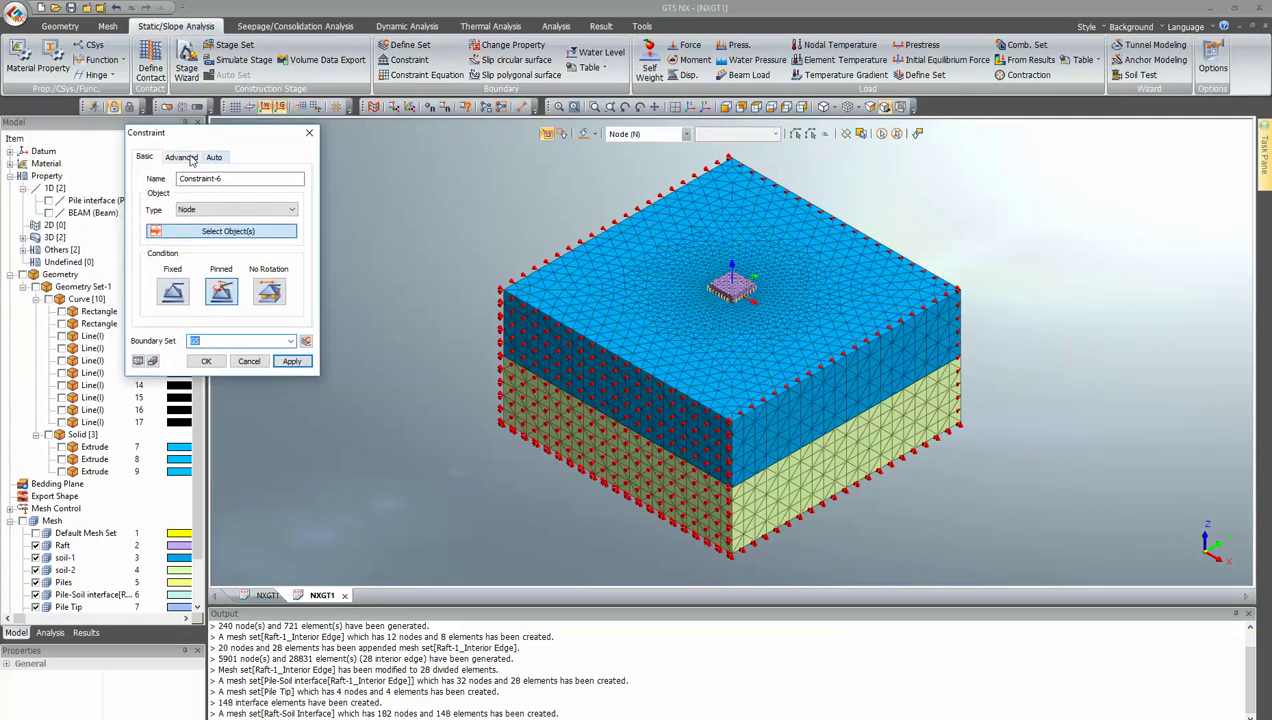
pyautogui.click(182, 157)
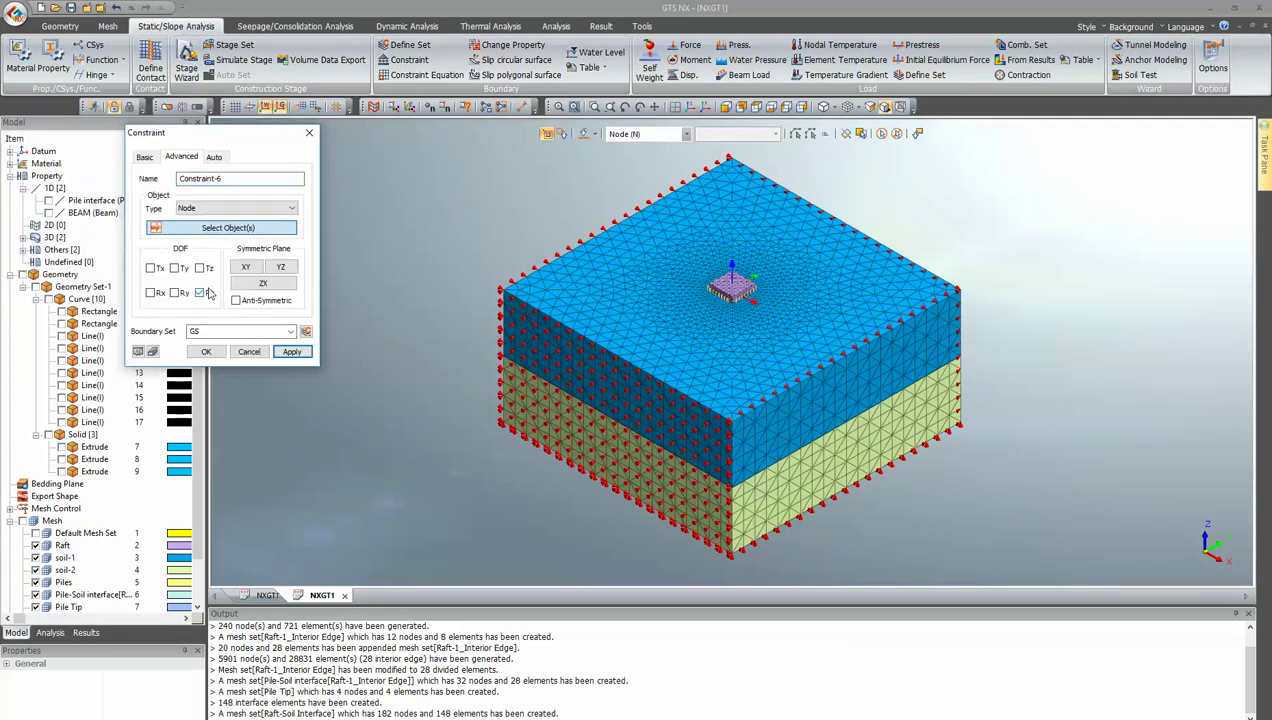
pyautogui.scroll(-2, 52, 530)
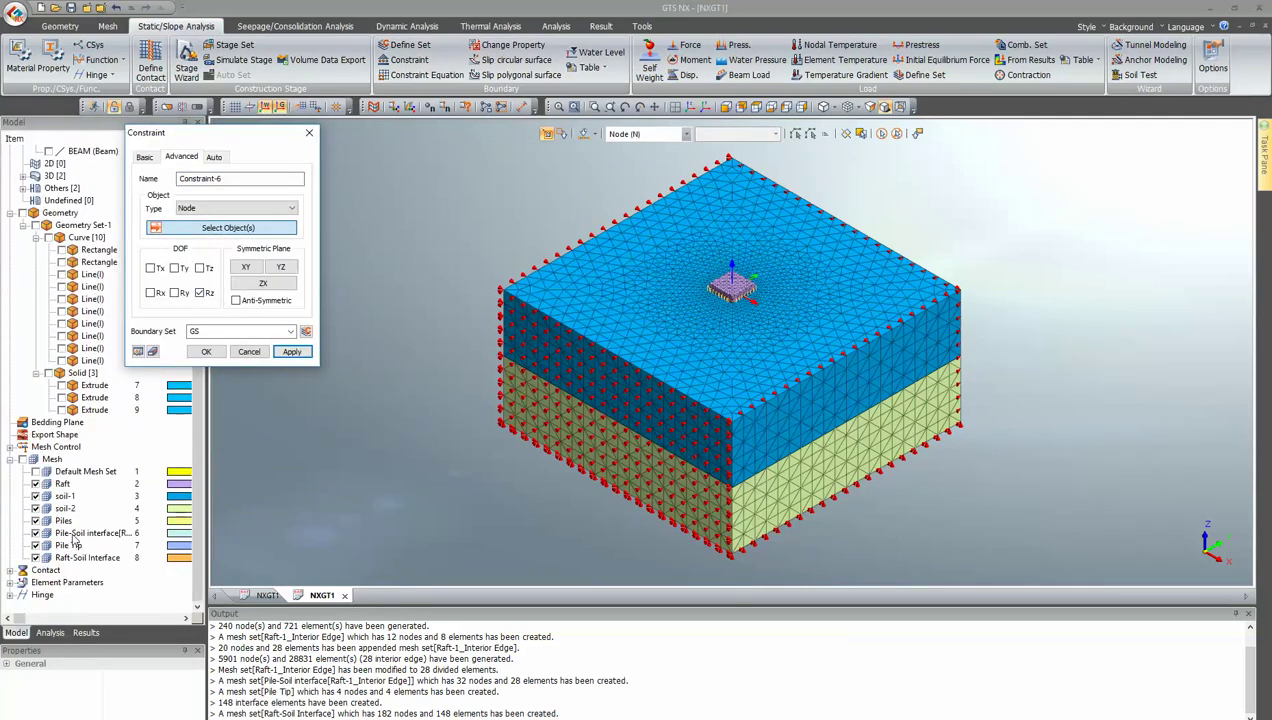
pyautogui.click(62, 521)
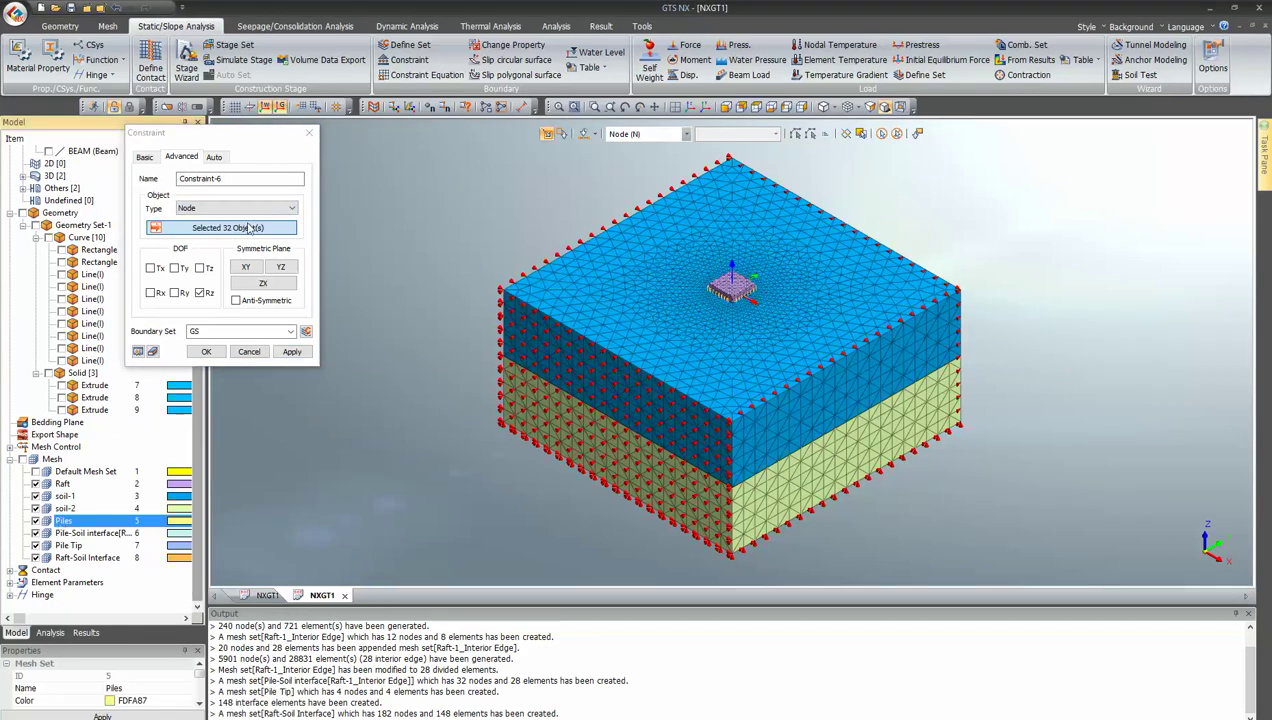
pyautogui.click(208, 333)
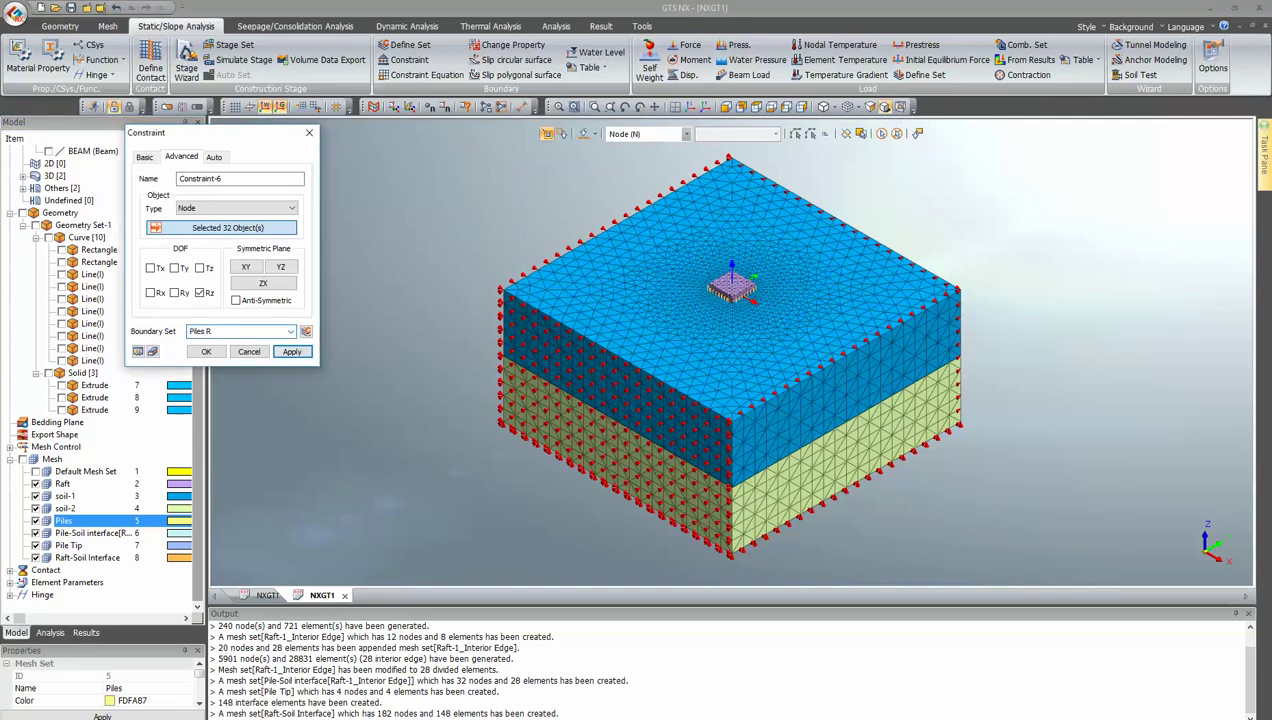
pyautogui.click(206, 351)
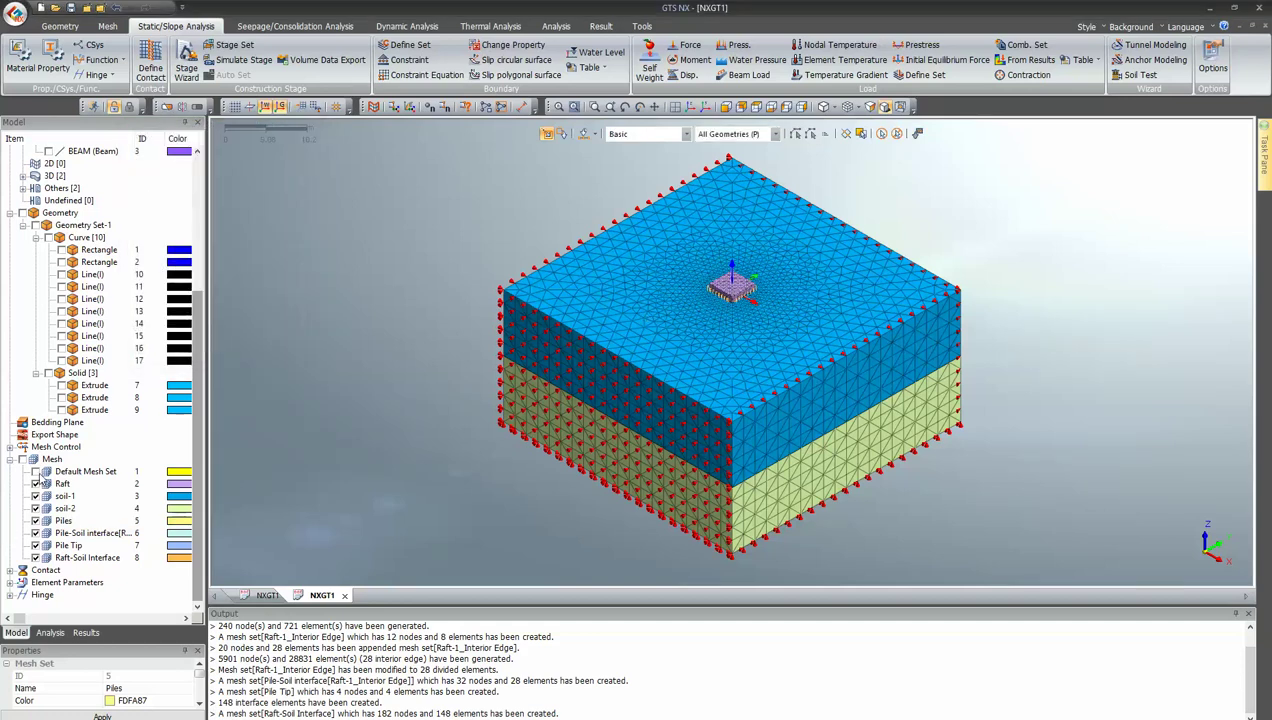
# - Isolate the Piles mesh set to examine its rotation constraints, and restore the display of all mesh sets in isometric view
pyautogui.click(34, 459)
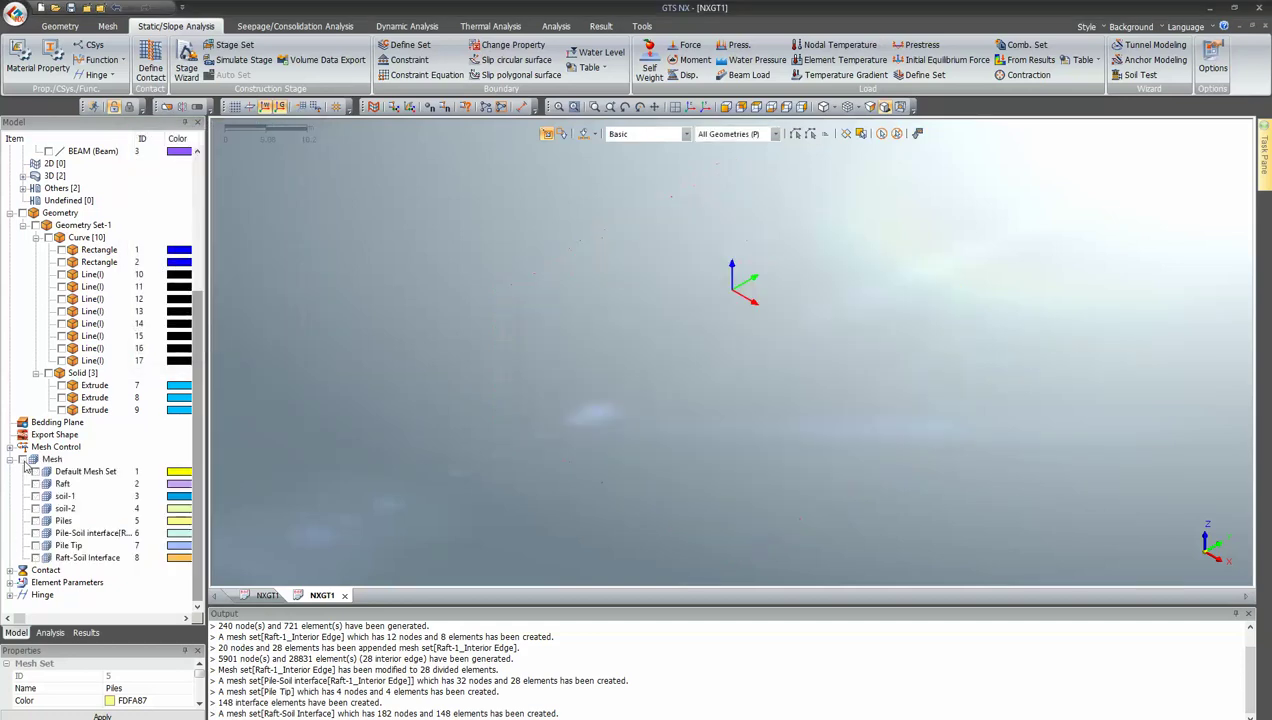
pyautogui.click(36, 521)
pyautogui.scroll(3, 711, 307)
pyautogui.scroll(1, 711, 307)
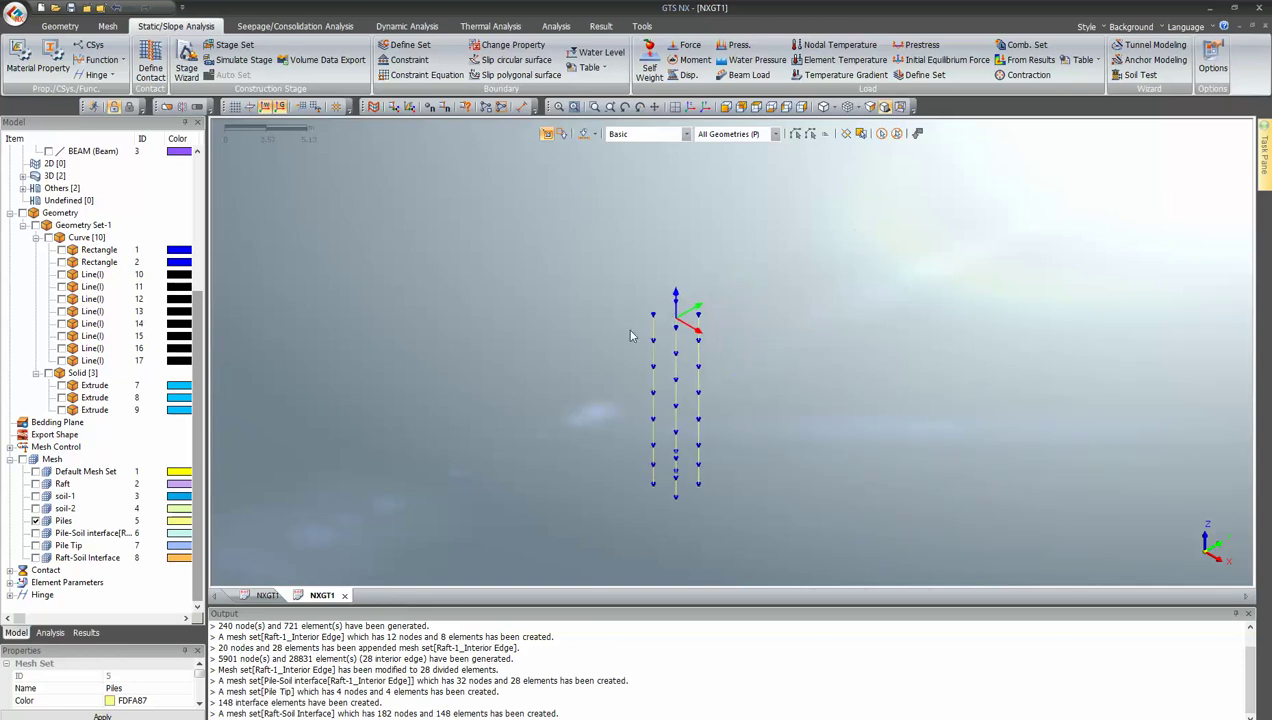
pyautogui.moveTo(673, 388); pyautogui.dragTo(708, 334, button='middle')
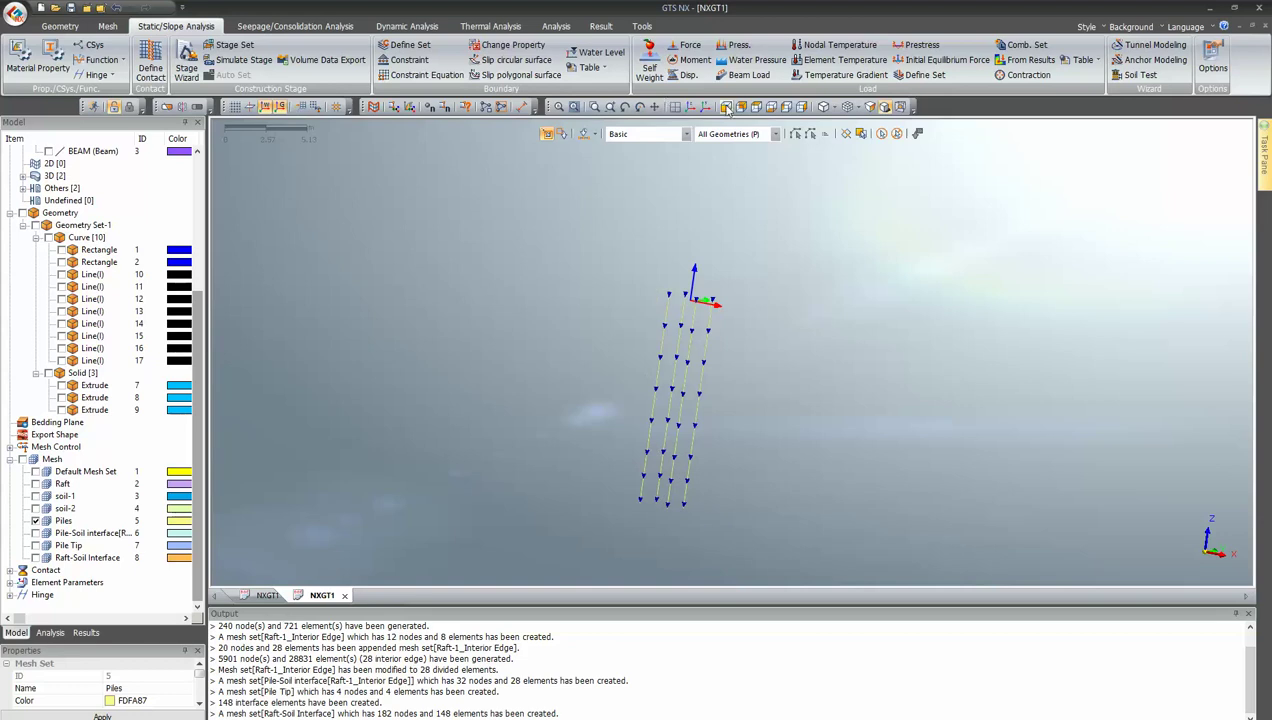
pyautogui.click(690, 106)
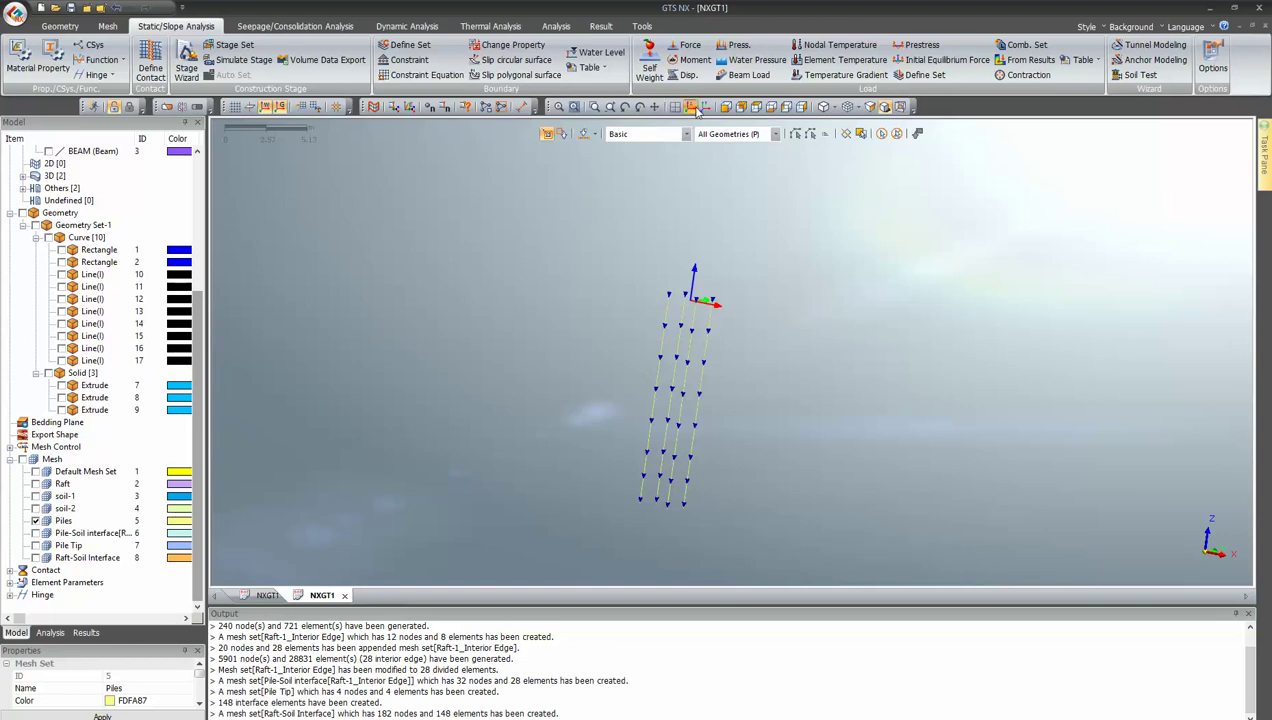
pyautogui.click(35, 459)
pyautogui.click(690, 106)
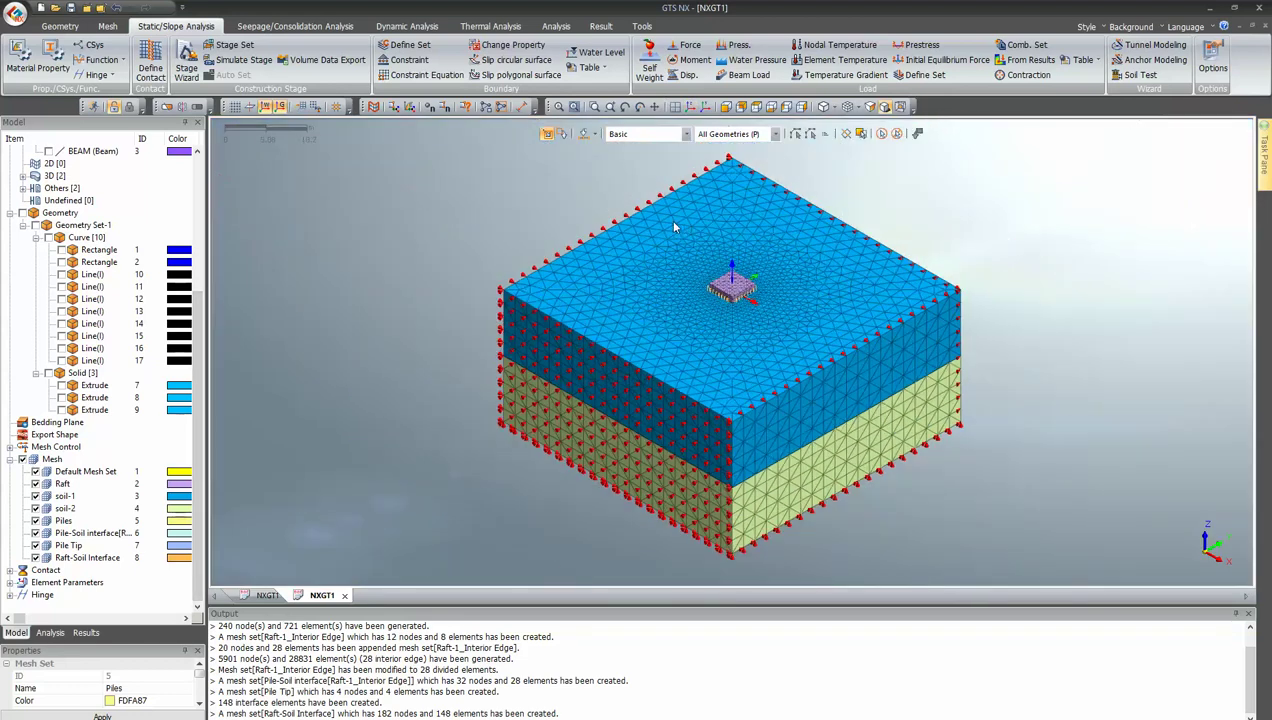
# - Add a self-weight gravity load with Gz of -1 in a load set named SW
pyautogui.click(651, 63)
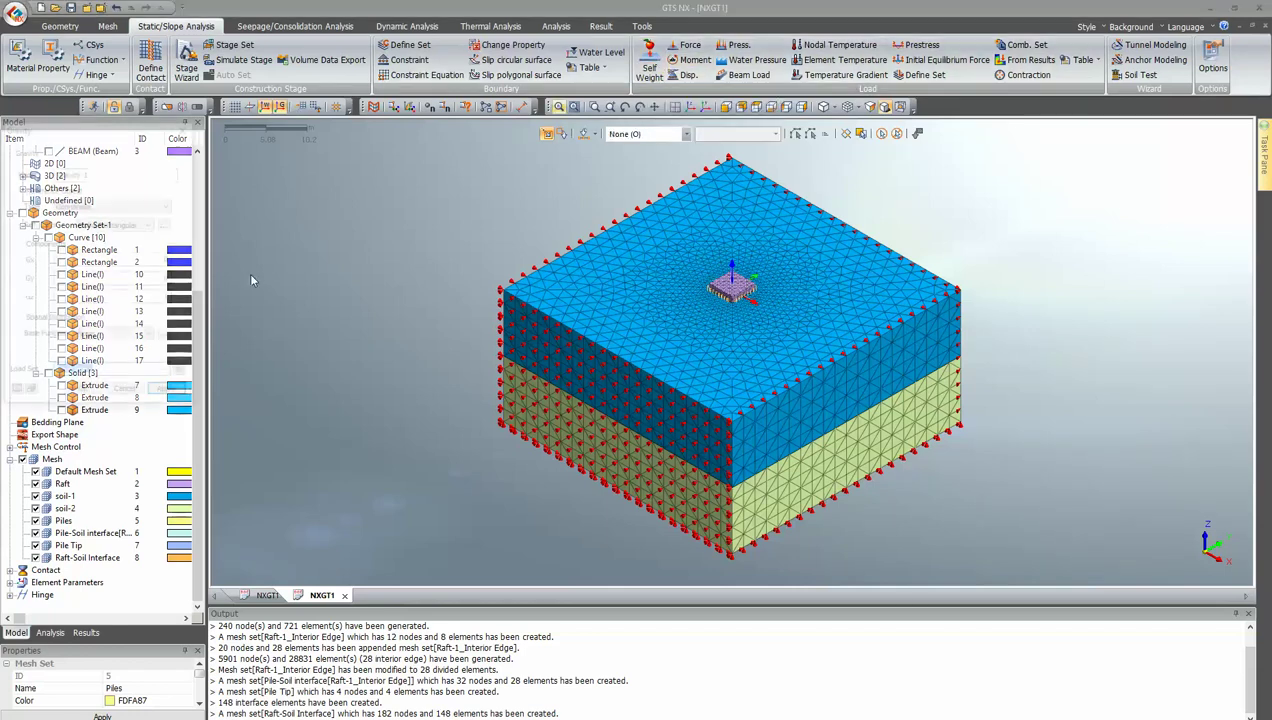
pyautogui.write('SW')
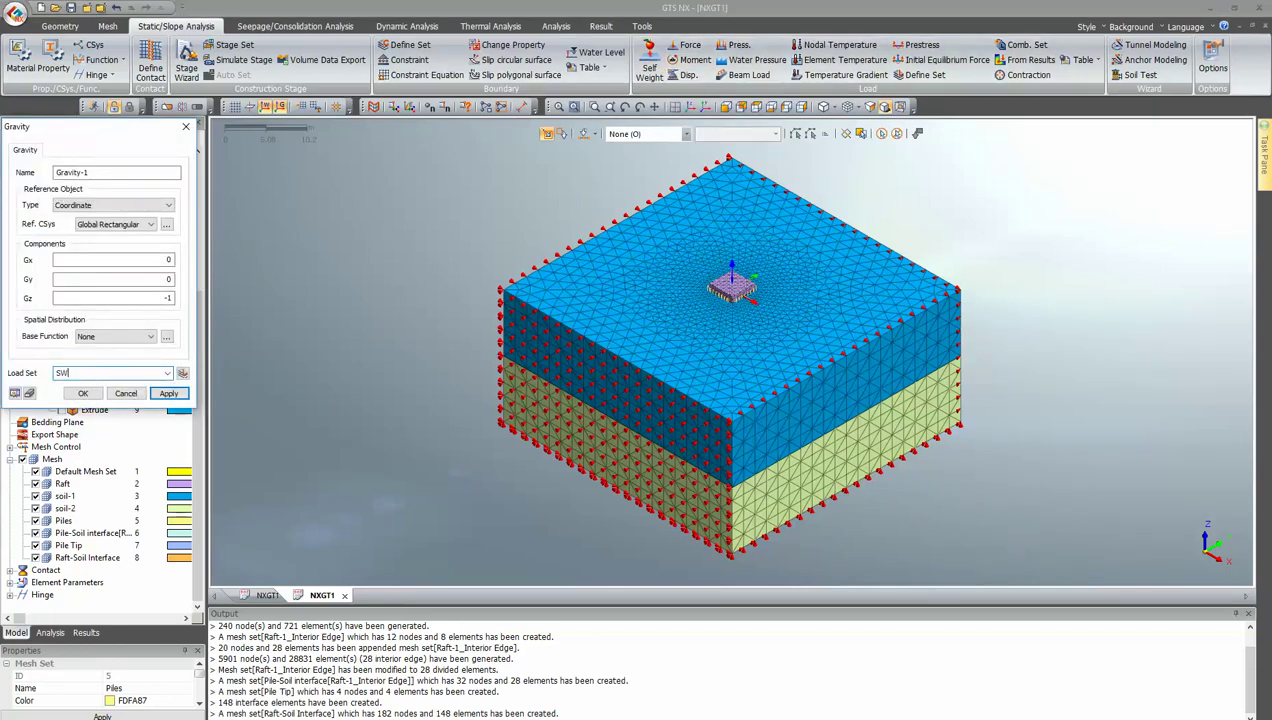
pyautogui.click(84, 393)
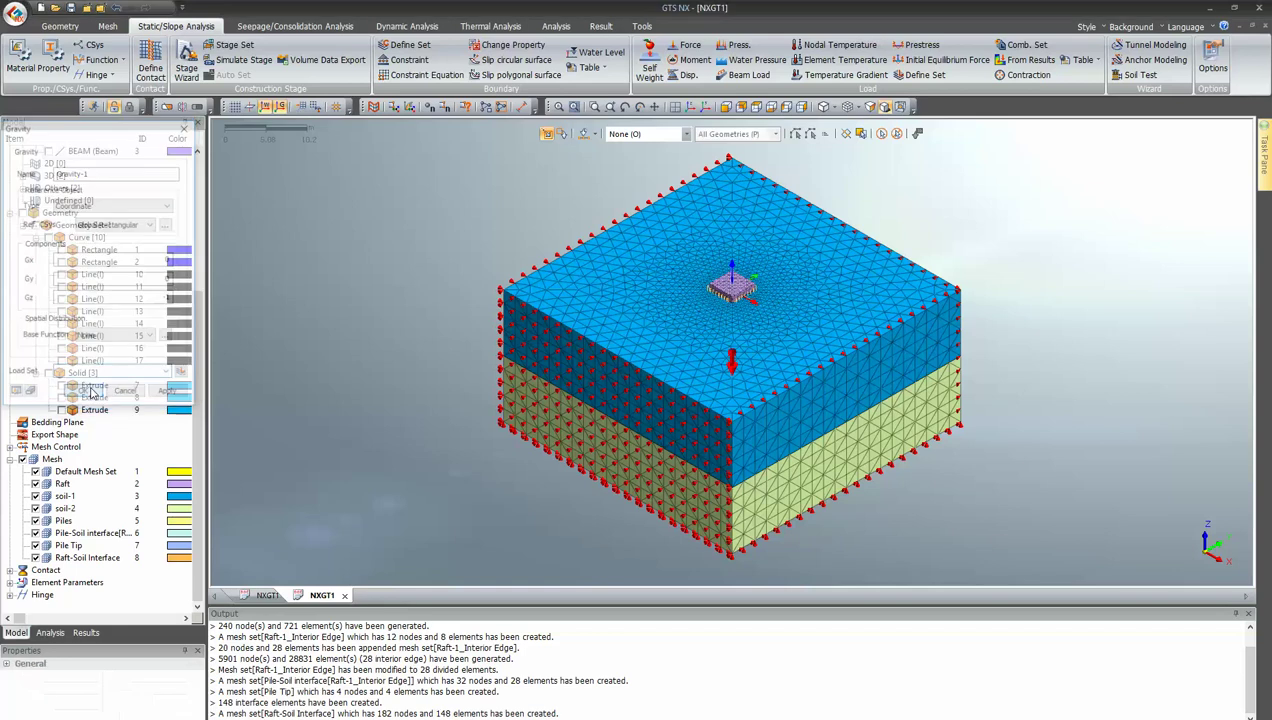
# - Apply a uniform normal pressure of 400 kN/m² to the 3D element faces on the raft's top, in a load set named Pressure
pyautogui.click(740, 45)
pyautogui.click(726, 106)
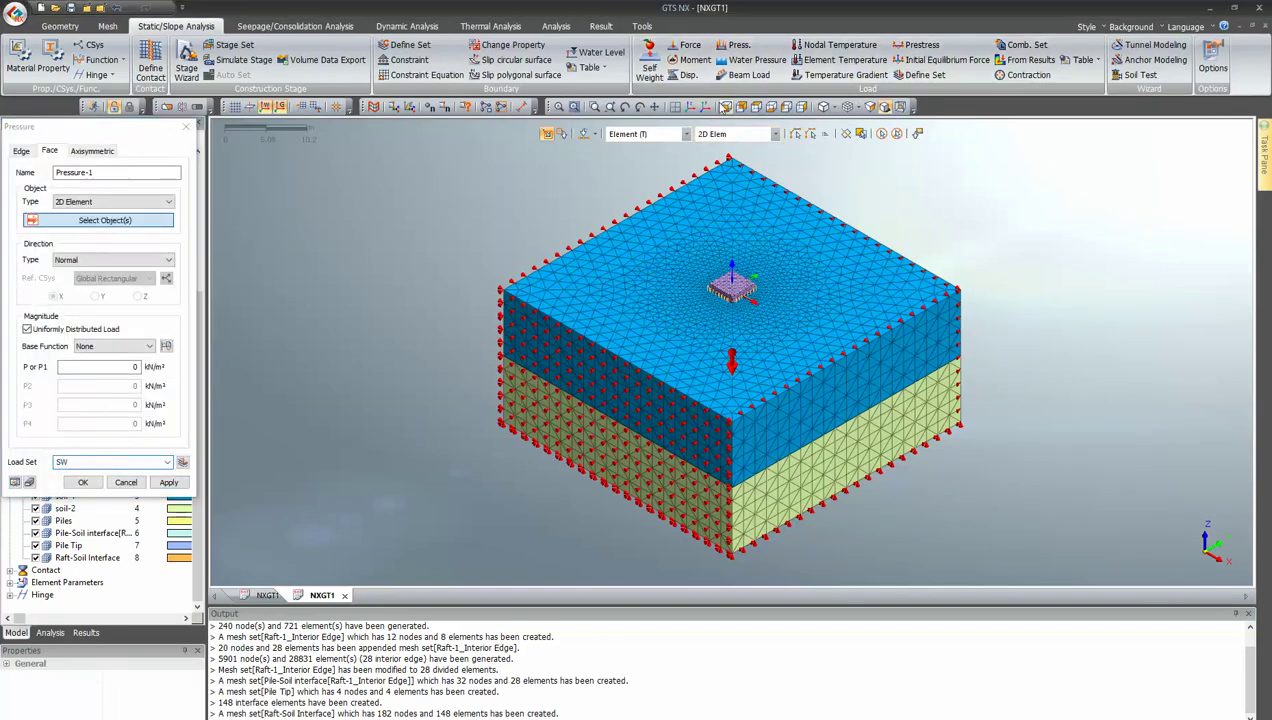
pyautogui.scroll(5, 727, 203)
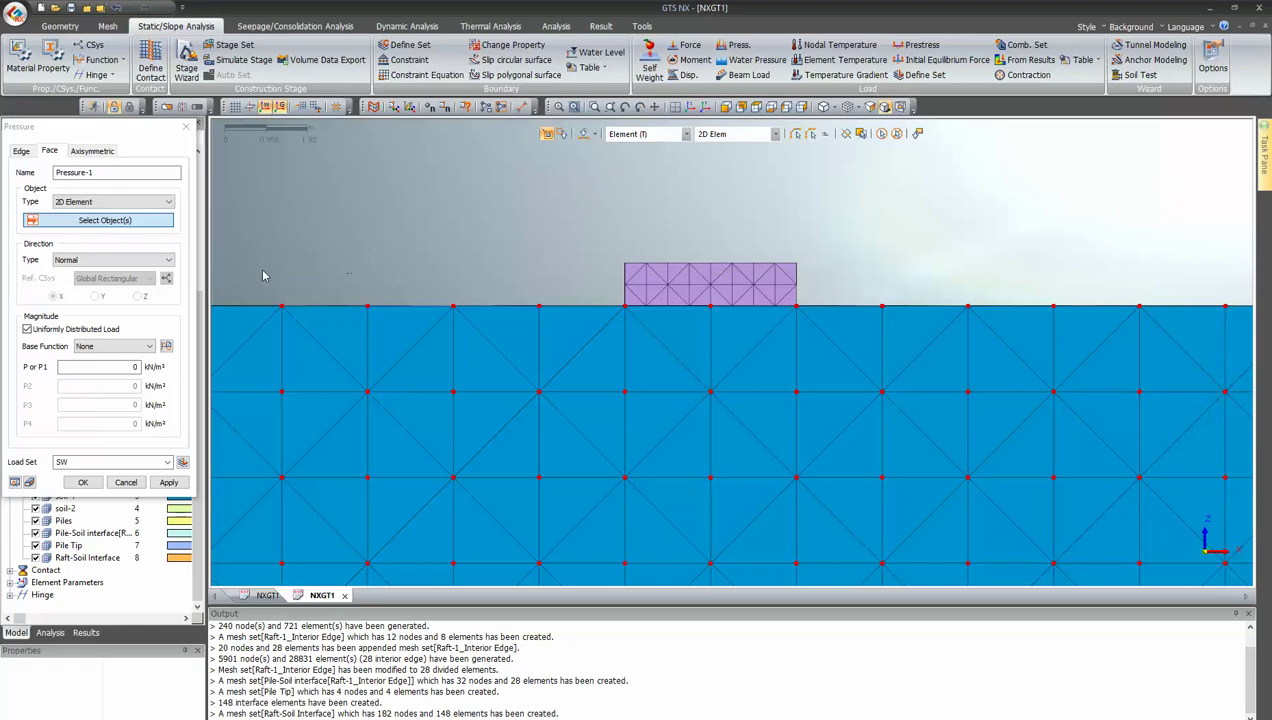
pyautogui.click(111, 205)
pyautogui.click(96, 232)
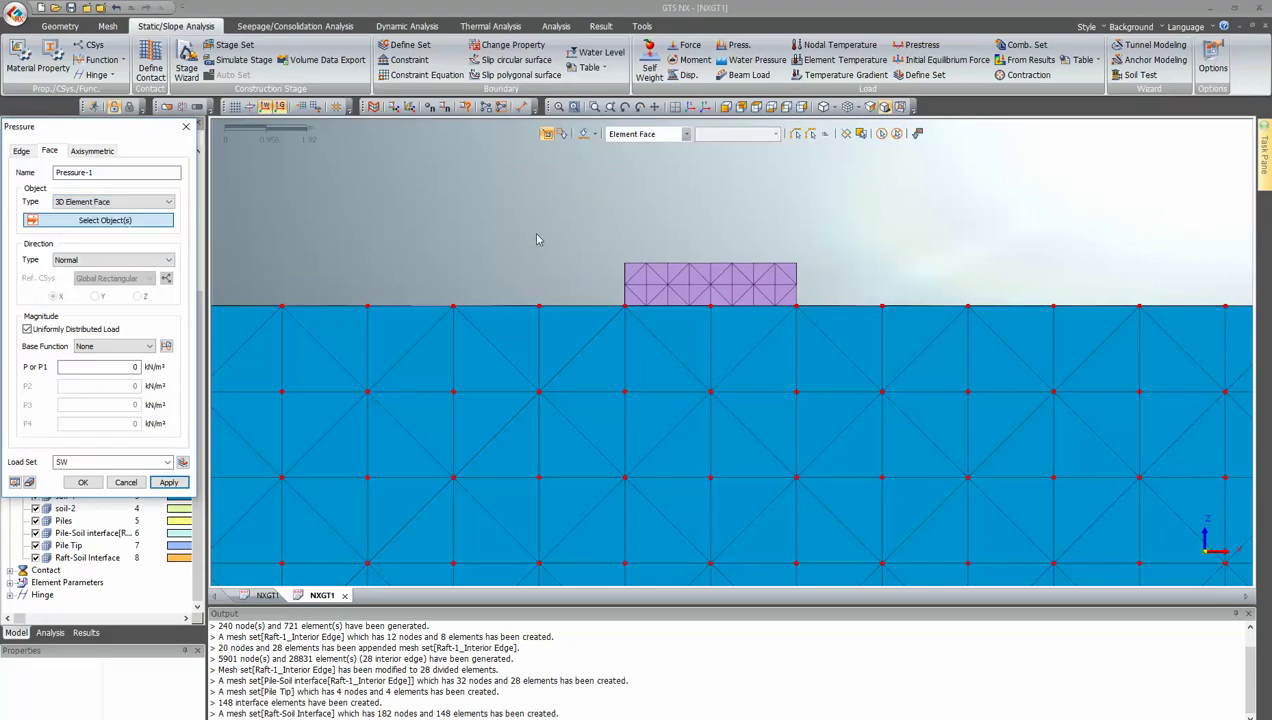
pyautogui.moveTo(533, 233); pyautogui.dragTo(829, 276)
pyautogui.click(686, 106)
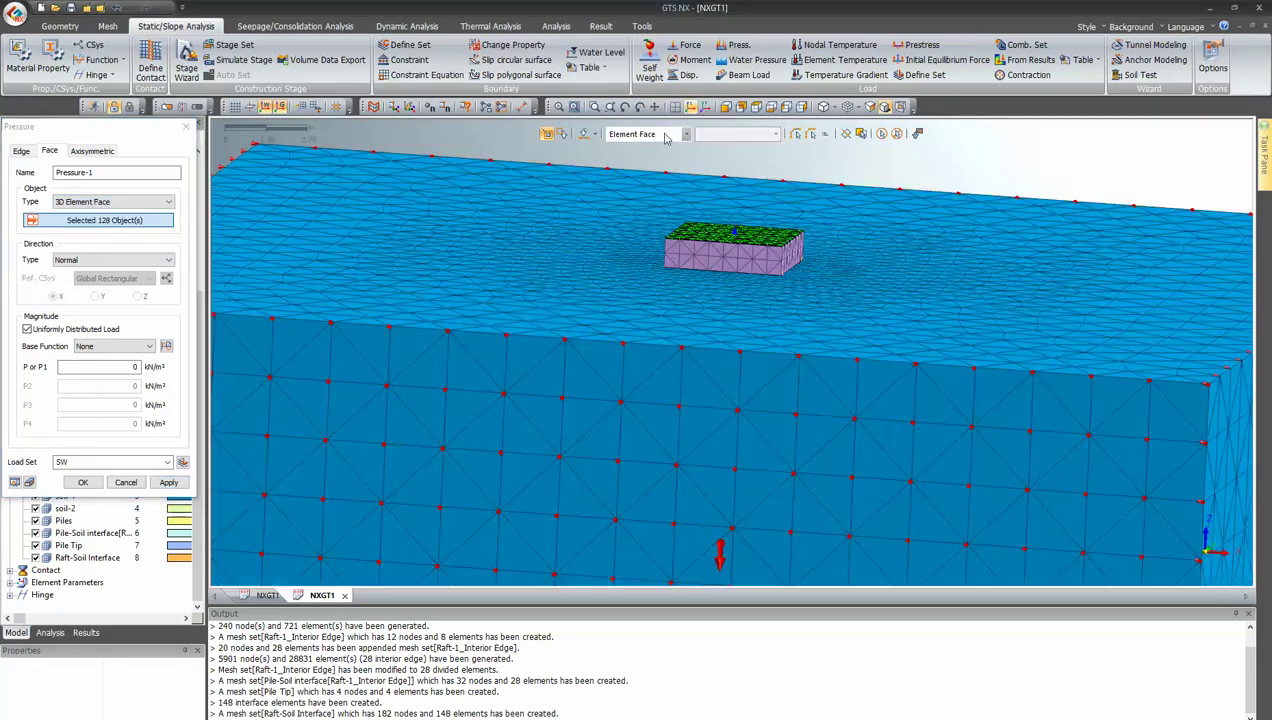
pyautogui.click(116, 368)
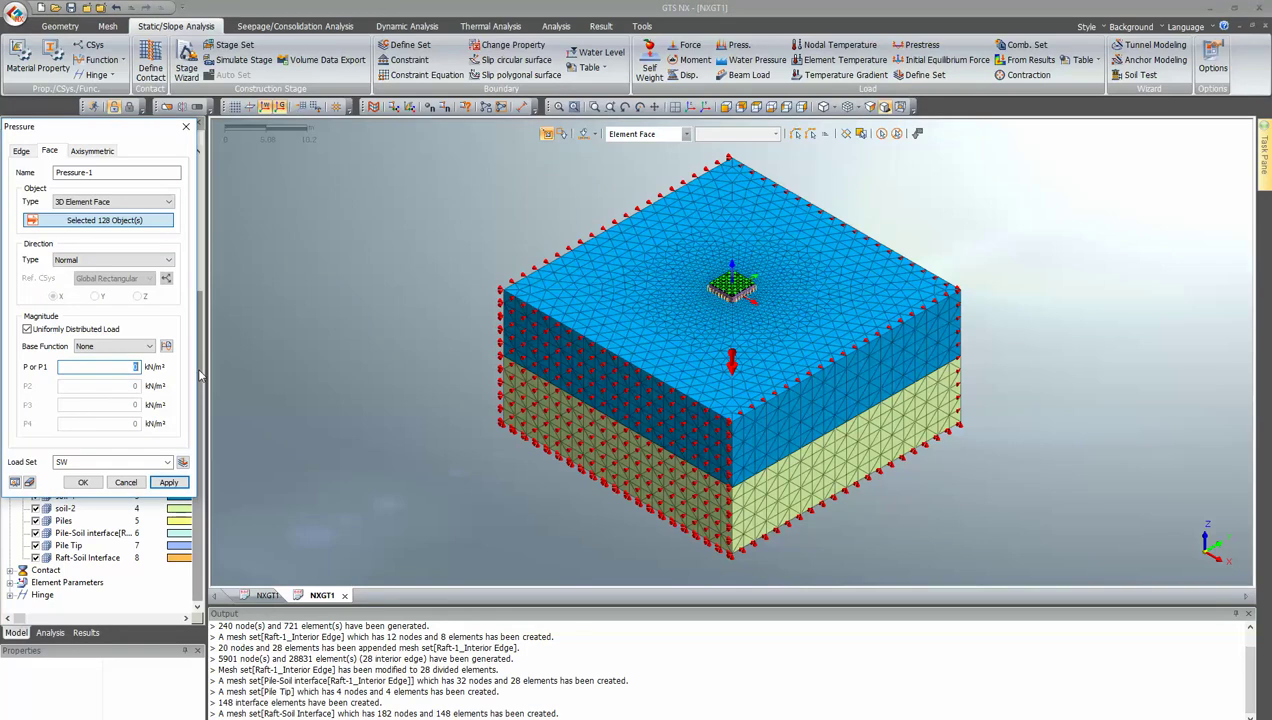
pyautogui.doubleClick(88, 463)
pyautogui.write('Pressure')
pyautogui.click(168, 482)
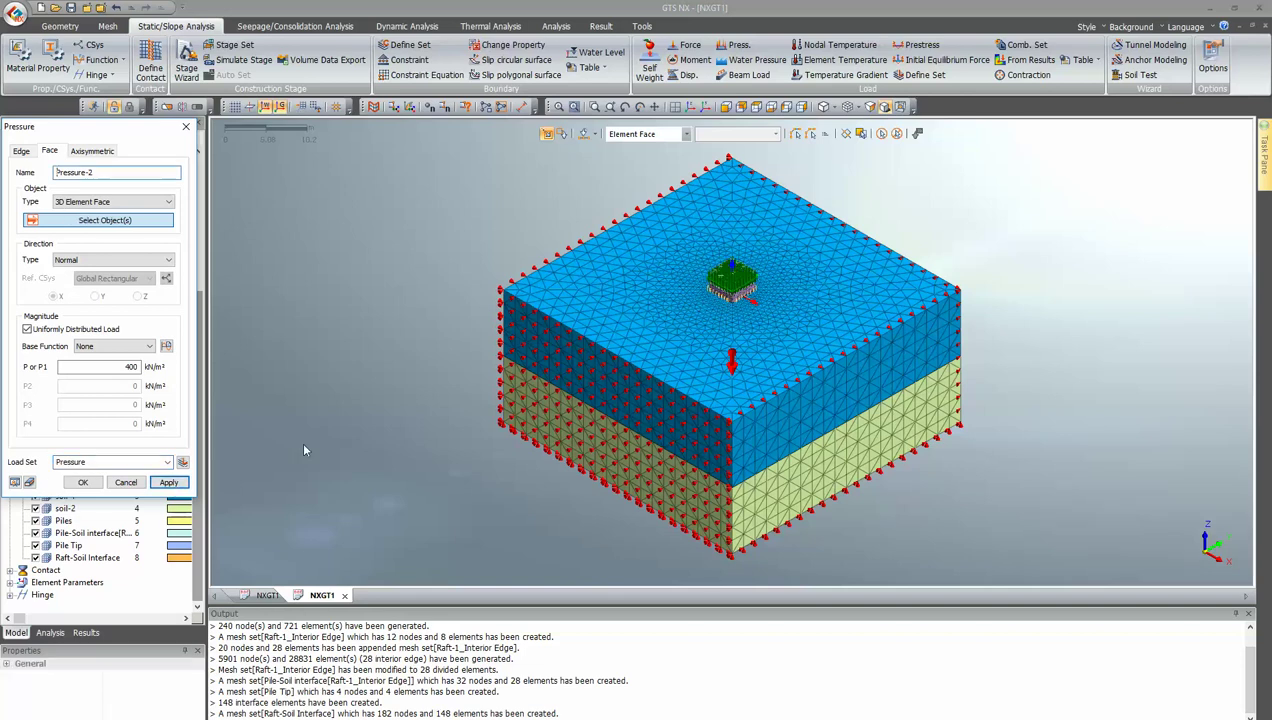
# - Isolate the Raft mesh set by hiding all other mesh sets and view it from the front
pyautogui.doubleClick(138, 127)
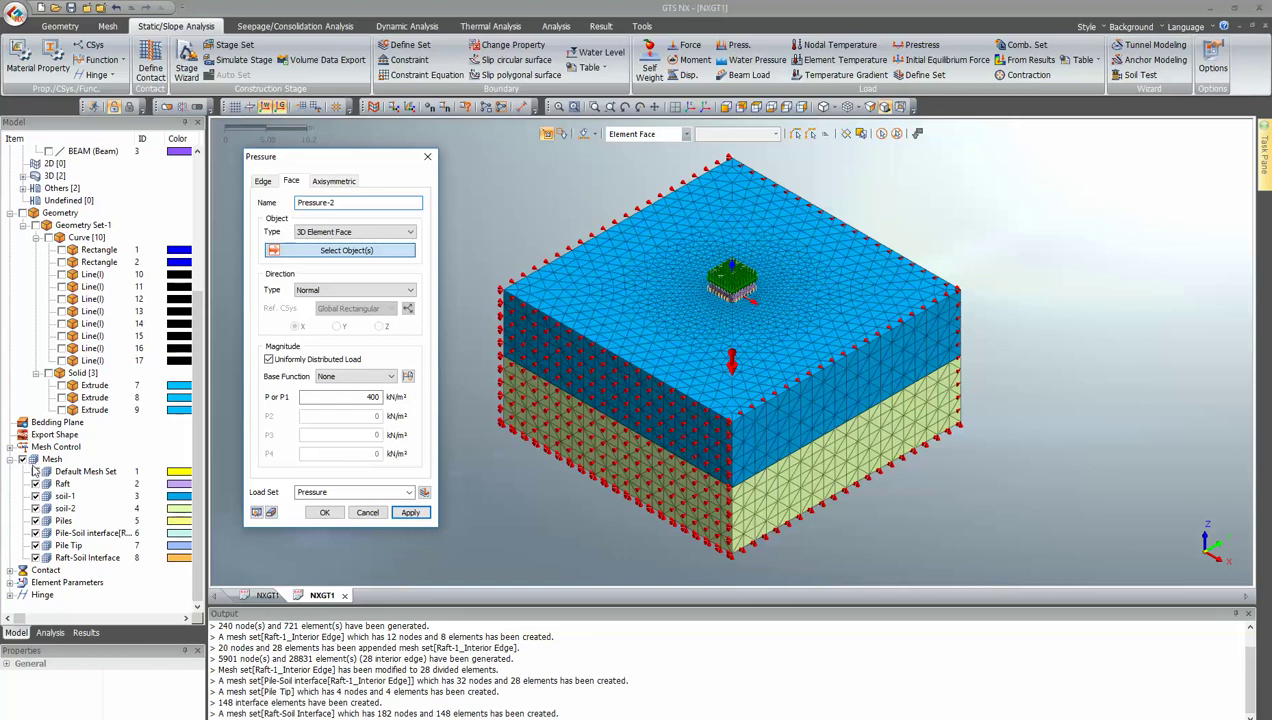
pyautogui.click(36, 461)
pyautogui.click(35, 459)
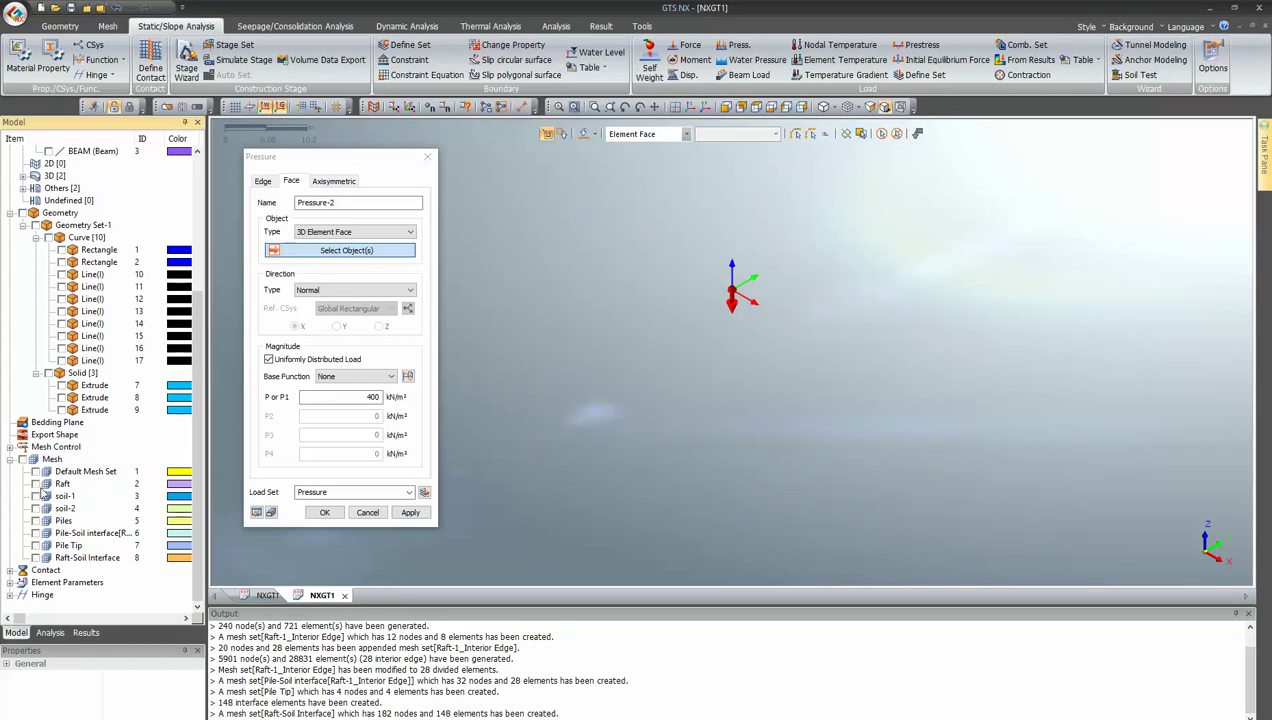
pyautogui.click(35, 483)
pyautogui.click(715, 107)
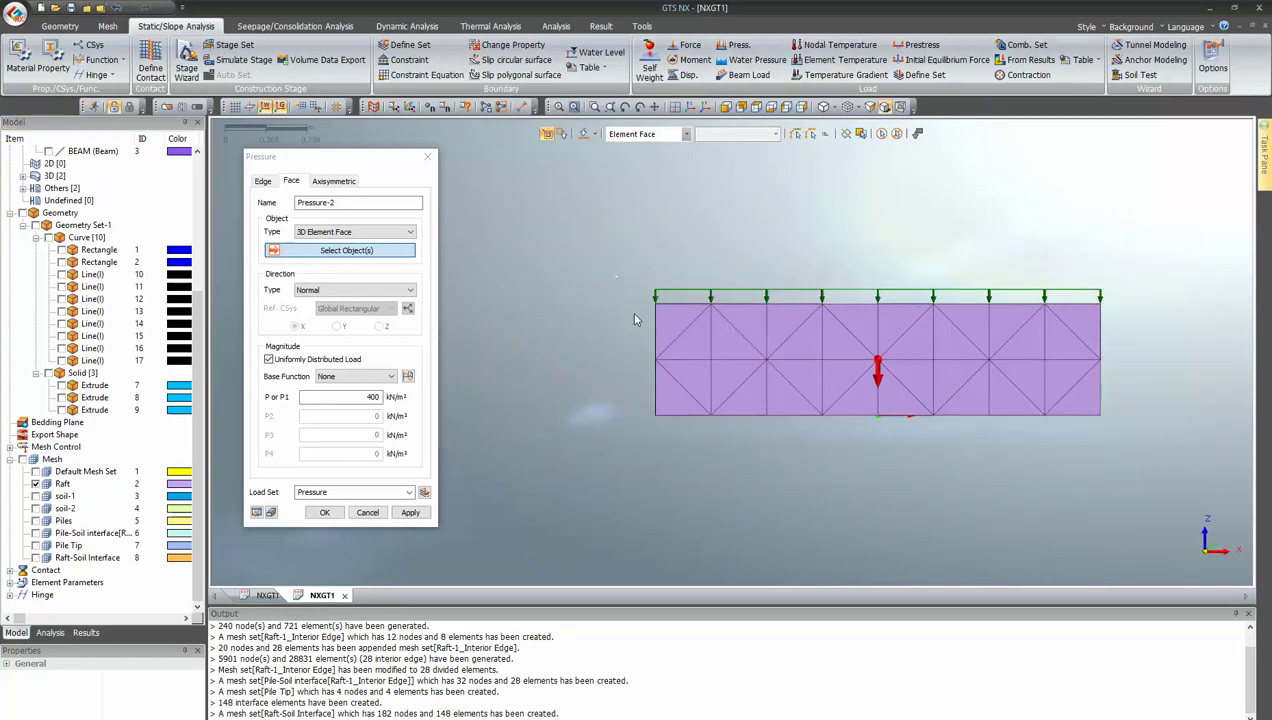
# - Apply a uniform normal pressure of 50 kN/m² to the 3D element faces on the raft's minimum-X side, in a load set named Lateral pressure
pyautogui.moveTo(610, 274); pyautogui.dragTo(669, 469)
pyautogui.moveTo(653, 456); pyautogui.dragTo(772, 402, button='middle')
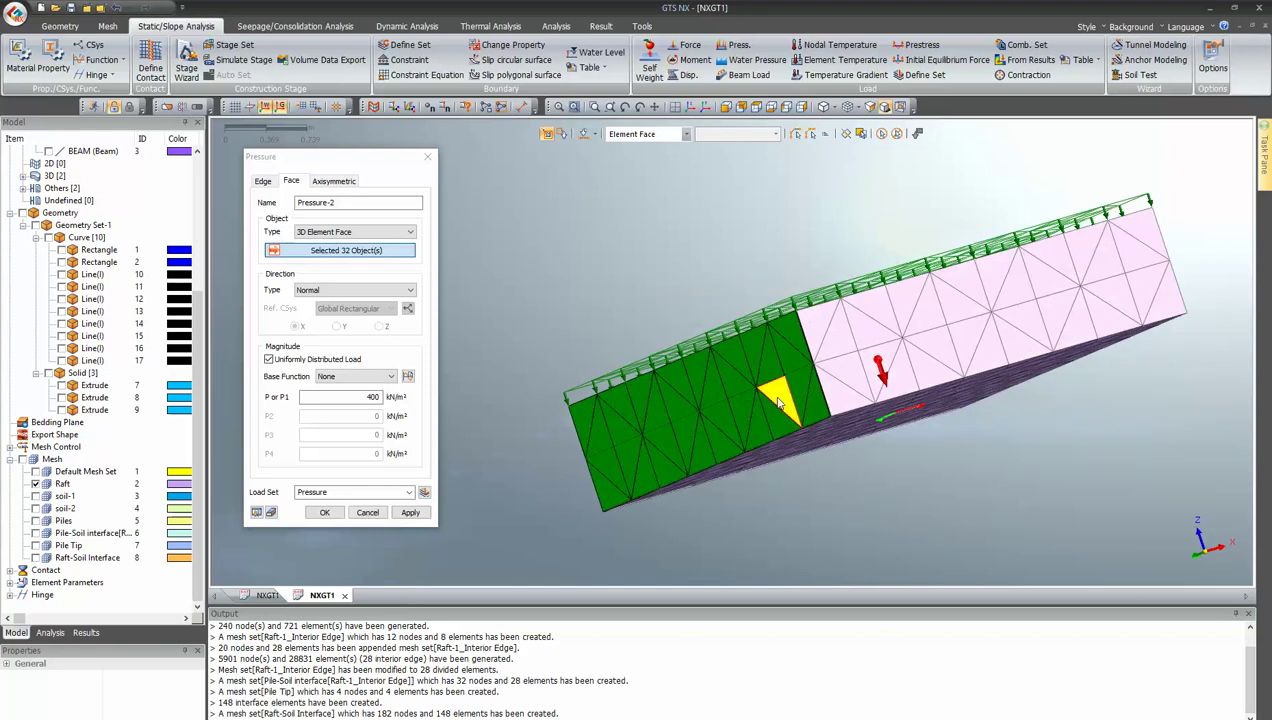
pyautogui.doubleClick(340, 399)
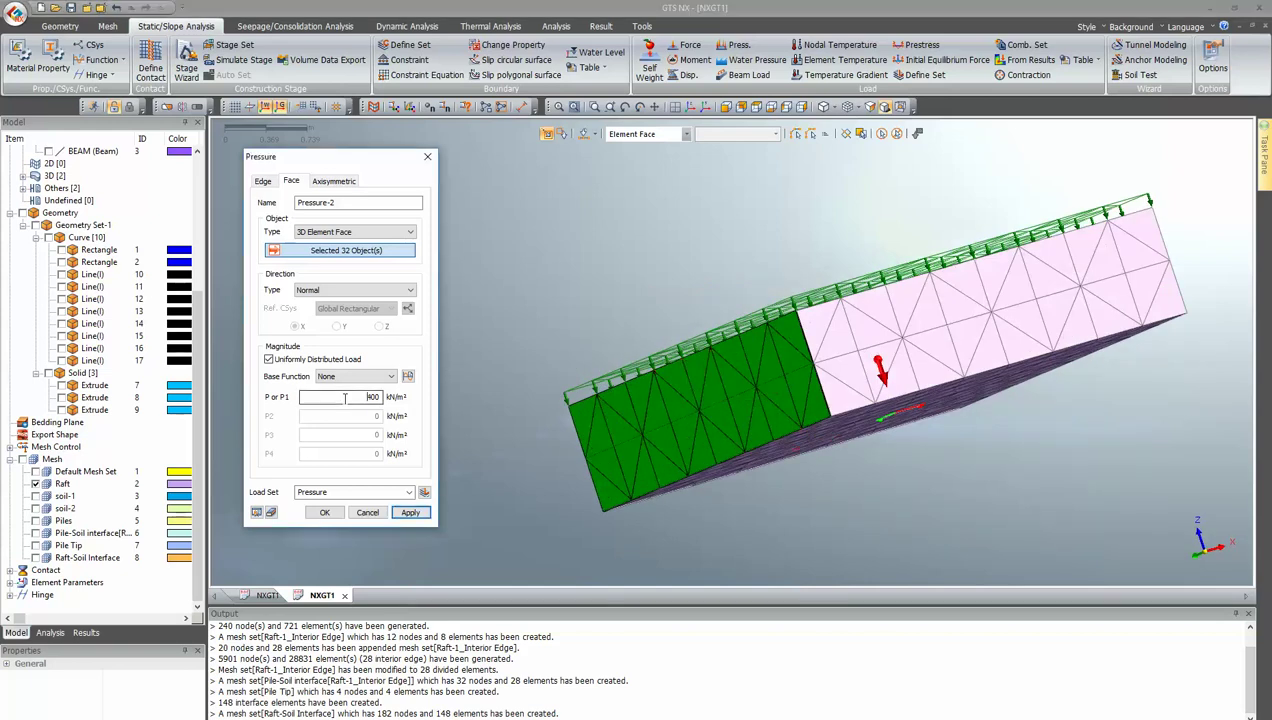
pyautogui.write('50')
pyautogui.press('Tab')
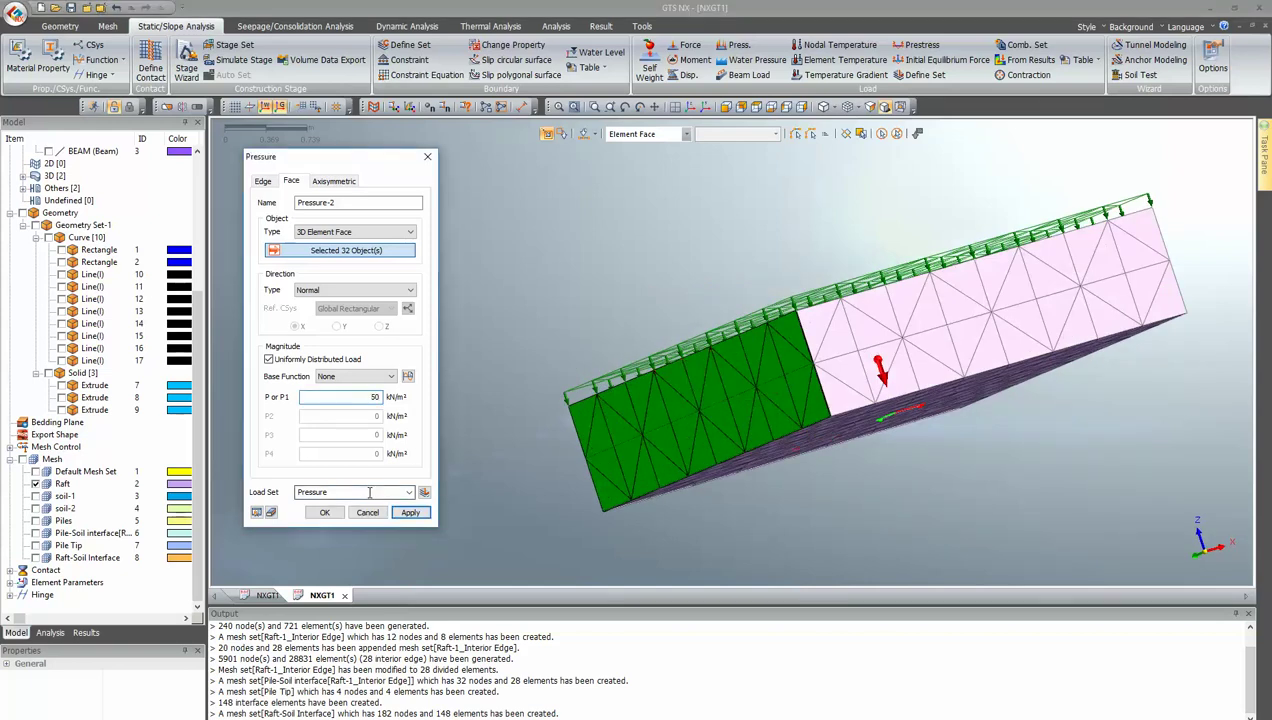
pyautogui.write('Lateral p')
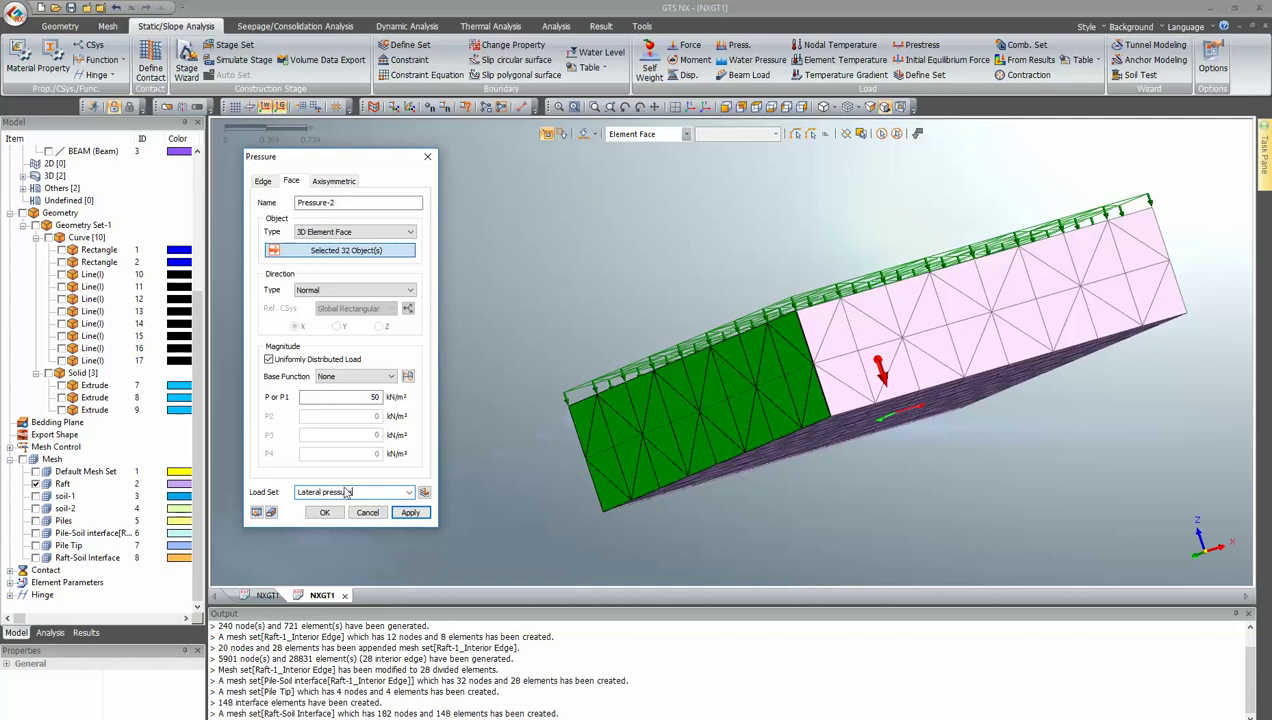
pyautogui.click(324, 512)
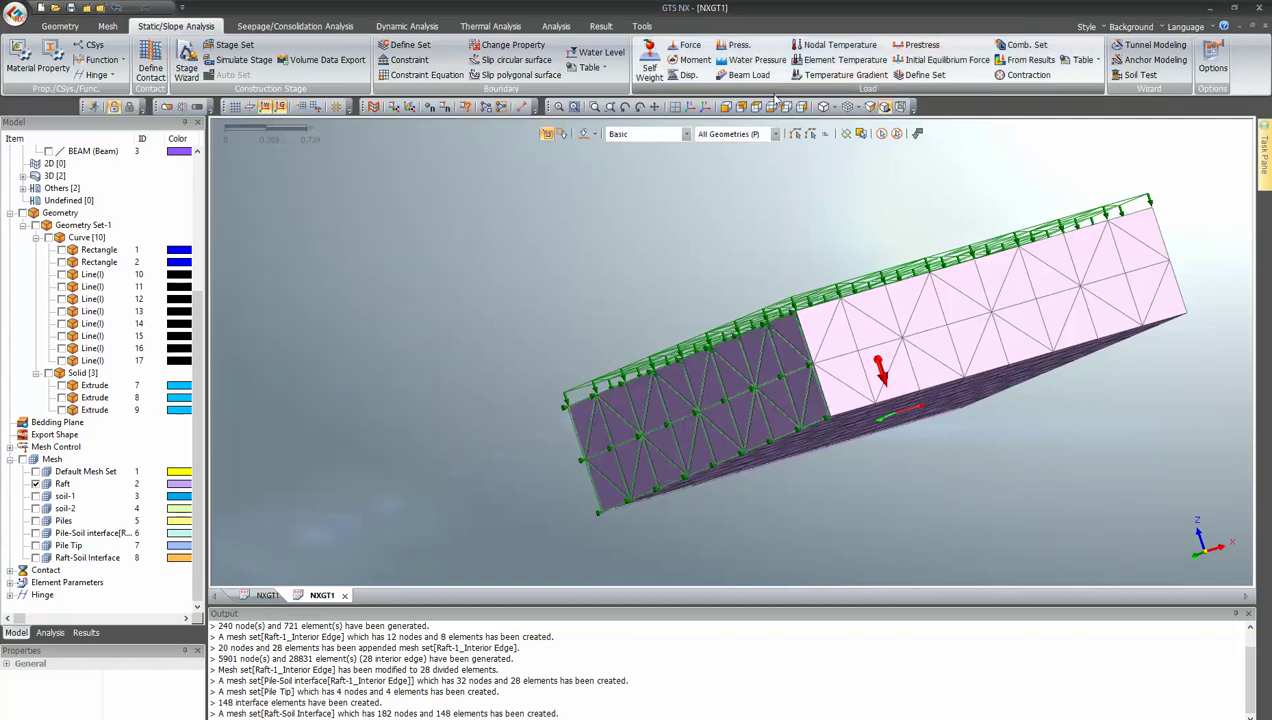
# - Examine the lateral and top pressures on the raft, and restore the display of all mesh sets in isometric view
pyautogui.moveTo(750, 262); pyautogui.dragTo(800, 424, button='middle')
pyautogui.click(702, 107)
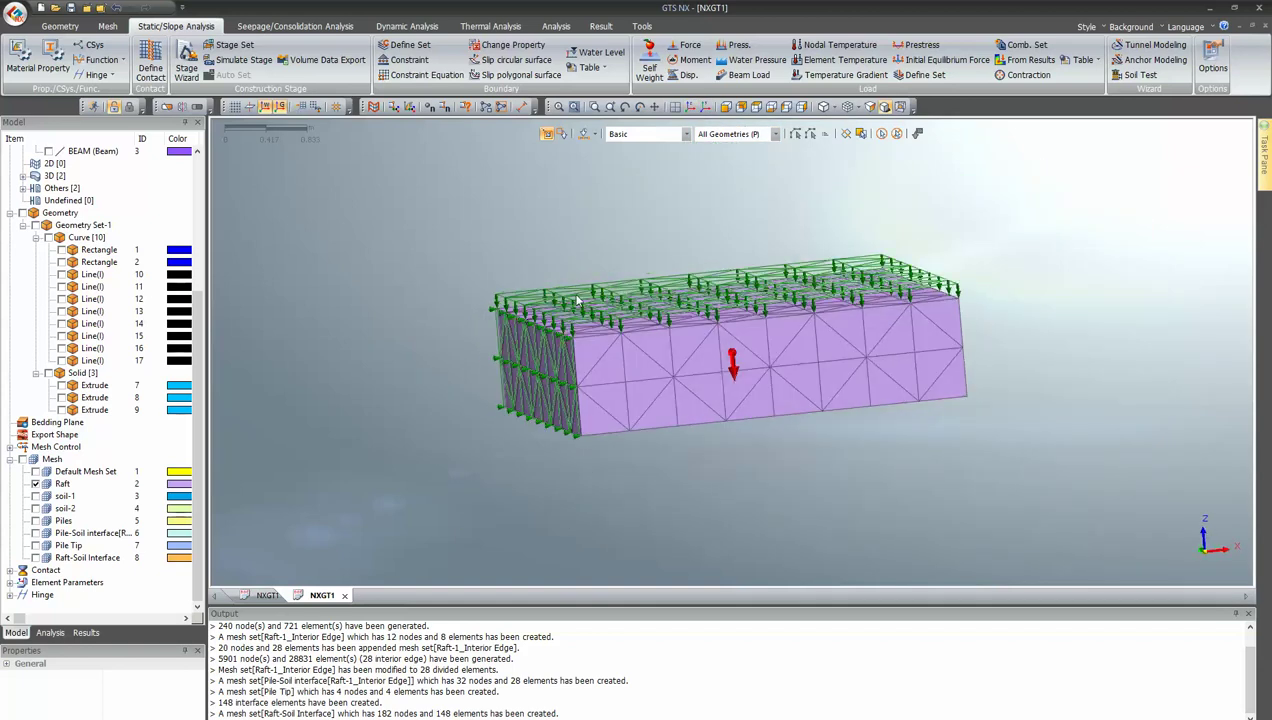
pyautogui.click(691, 106)
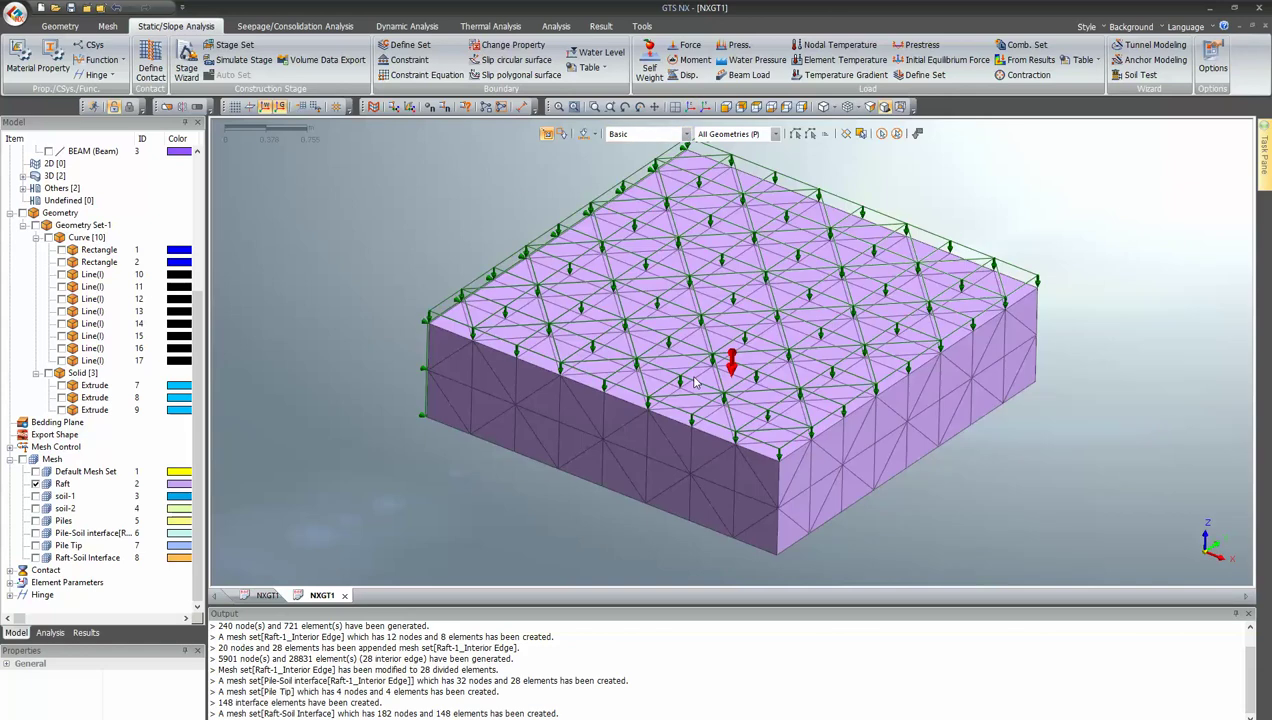
pyautogui.click(34, 459)
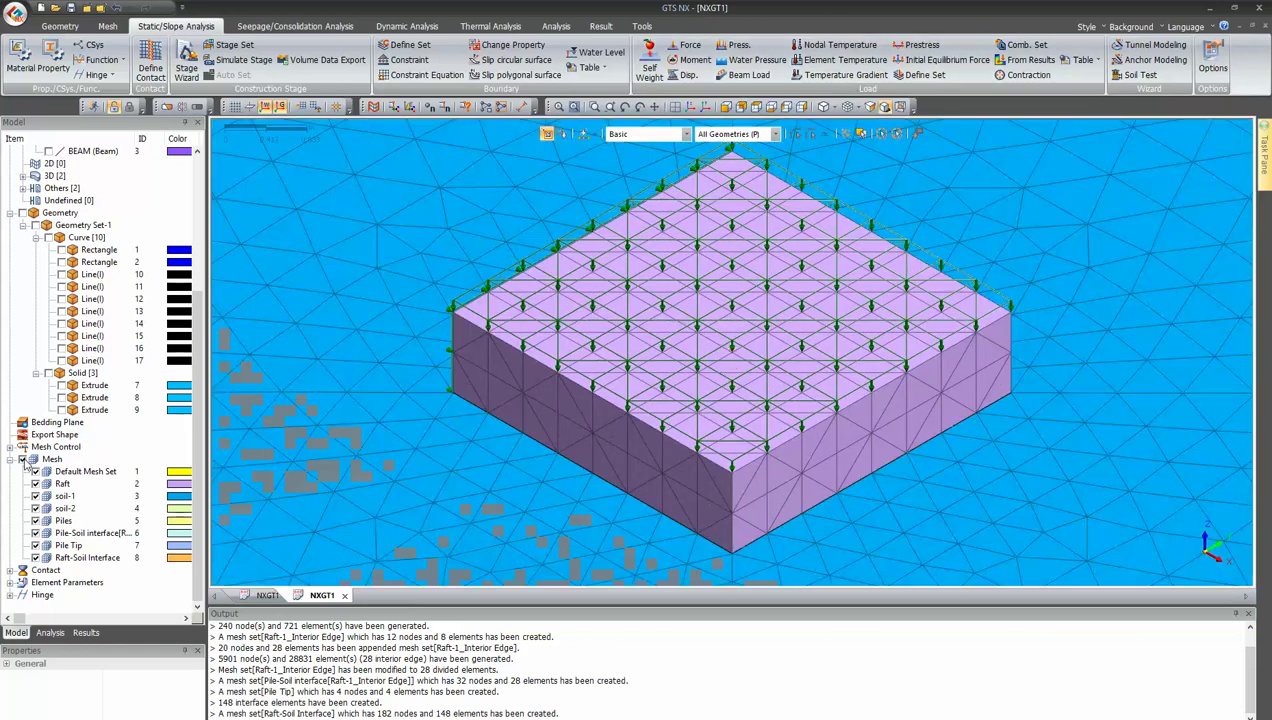
pyautogui.click(689, 106)
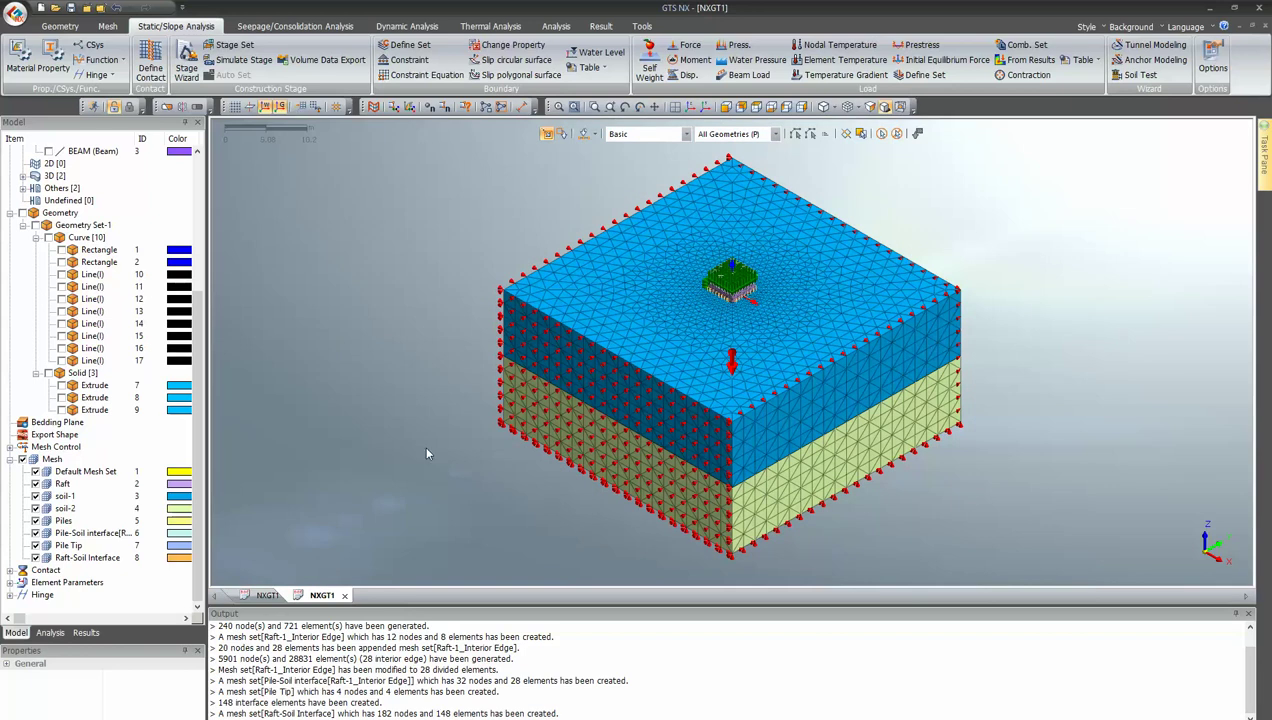
# - Set up a Nonlinear Static analysis case titled Pile raft Analysis with all mesh, boundary and static load sets active
pyautogui.click(556, 26)
pyautogui.click(30, 62)
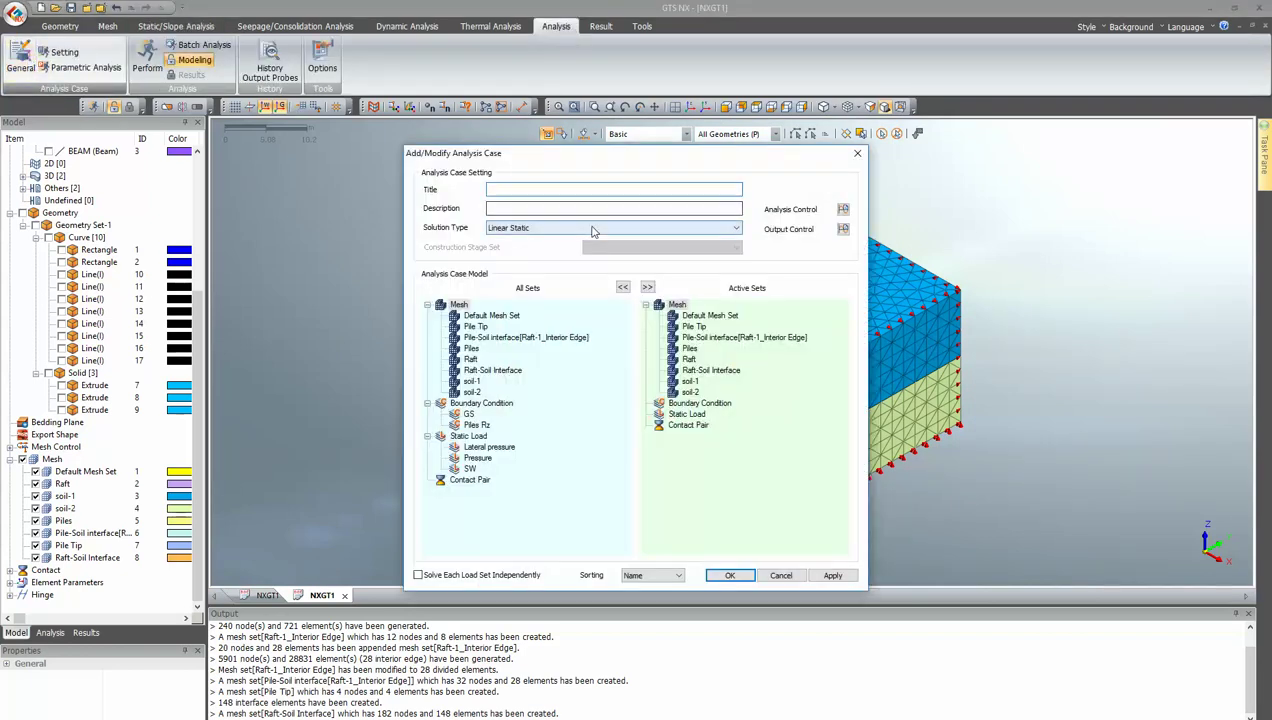
pyautogui.click(590, 228)
pyautogui.click(516, 250)
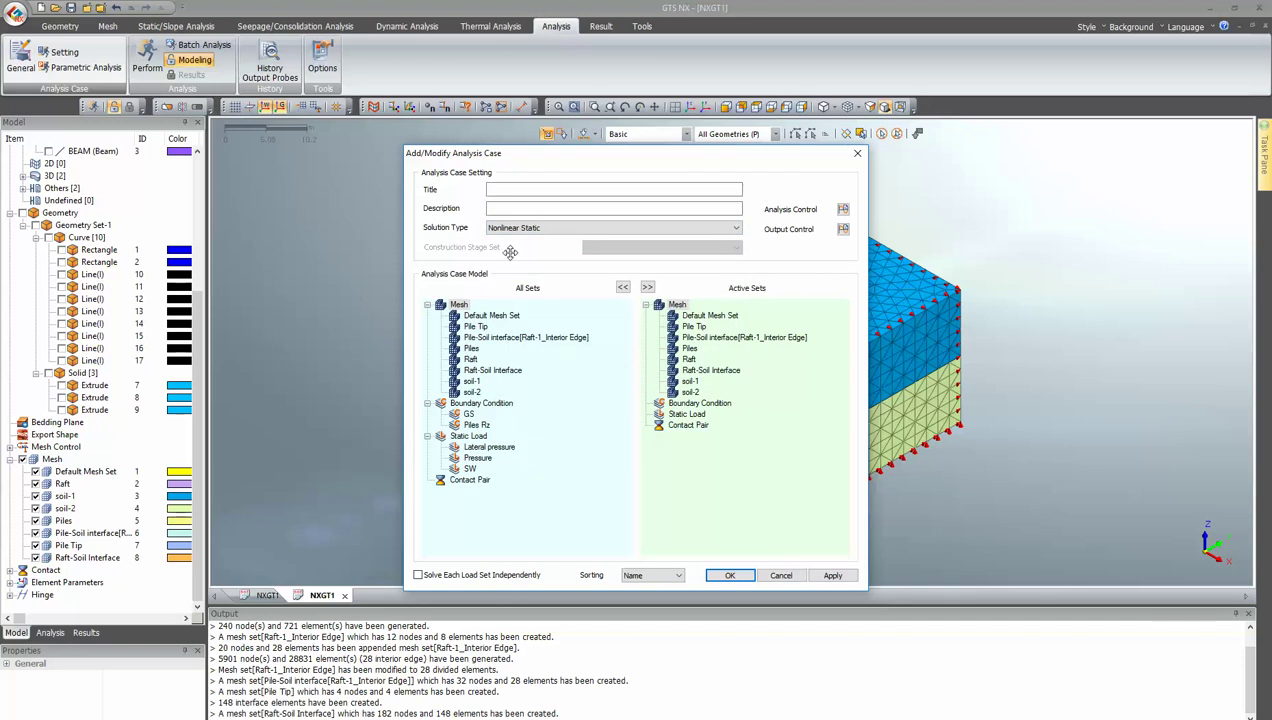
pyautogui.click(646, 288)
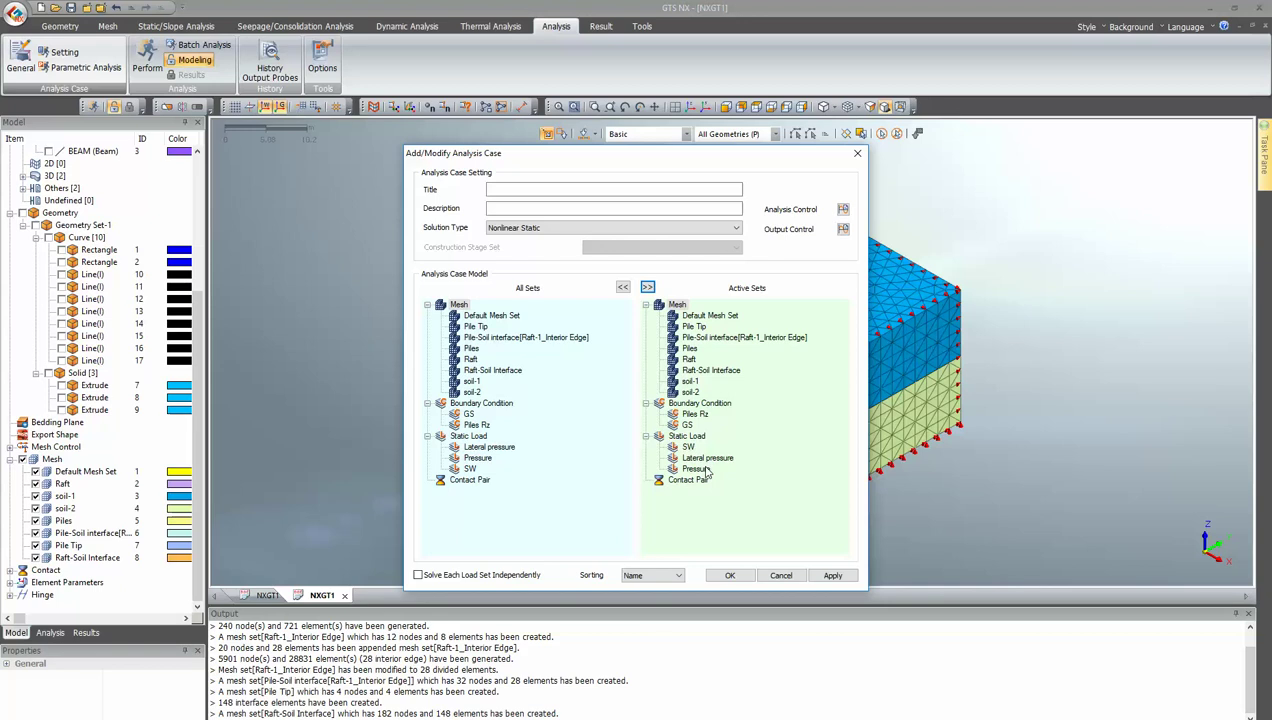
pyautogui.click(677, 191)
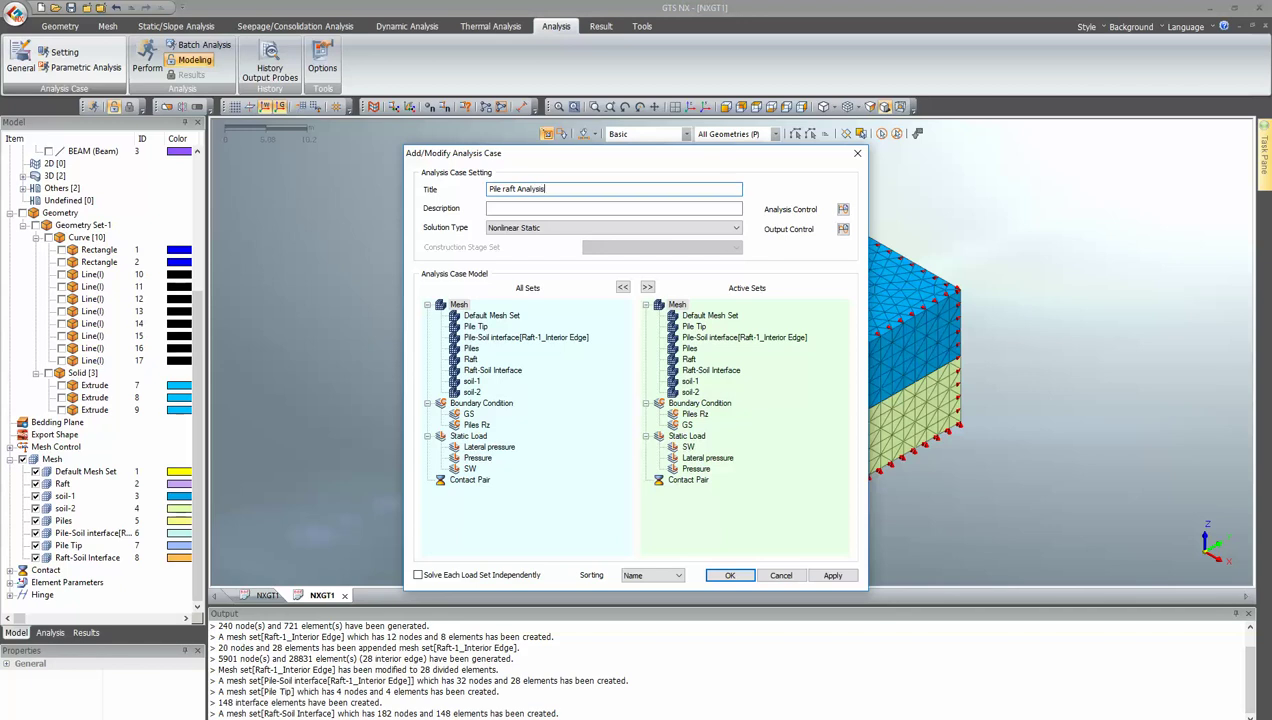
pyautogui.click(843, 209)
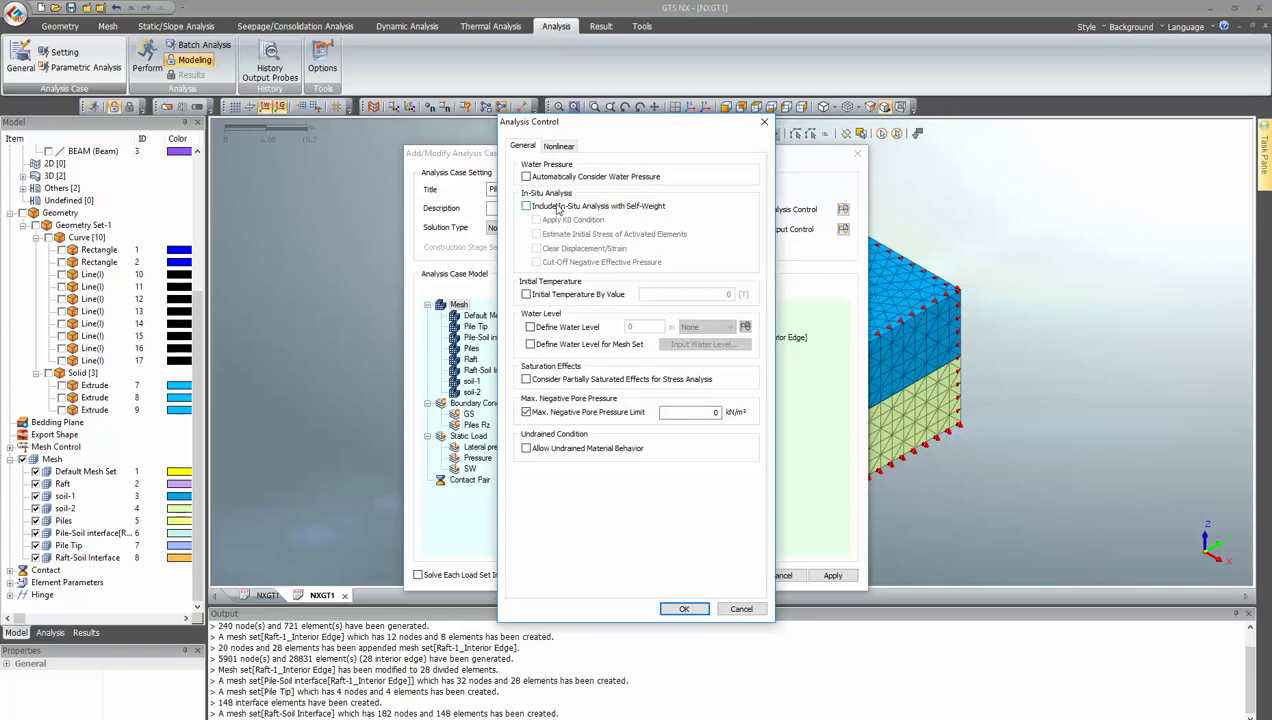
pyautogui.click(571, 207)
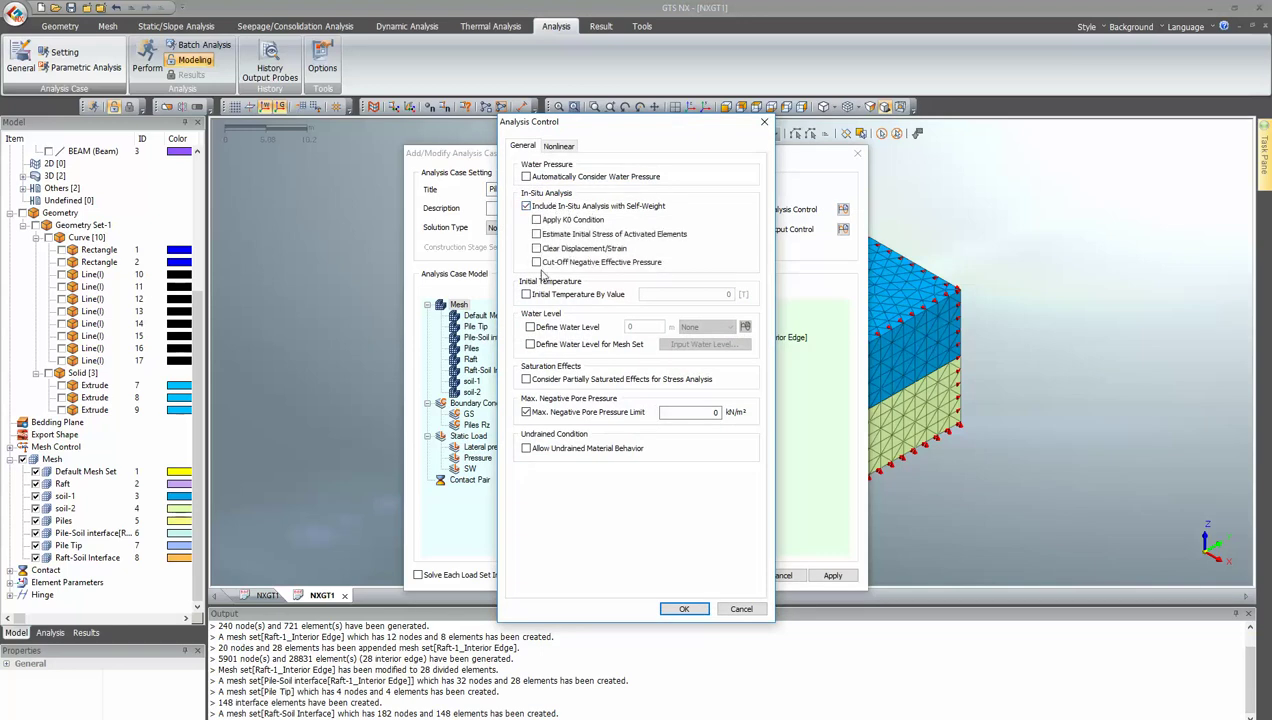
pyautogui.click(570, 249)
pyautogui.click(564, 327)
pyautogui.click(745, 326)
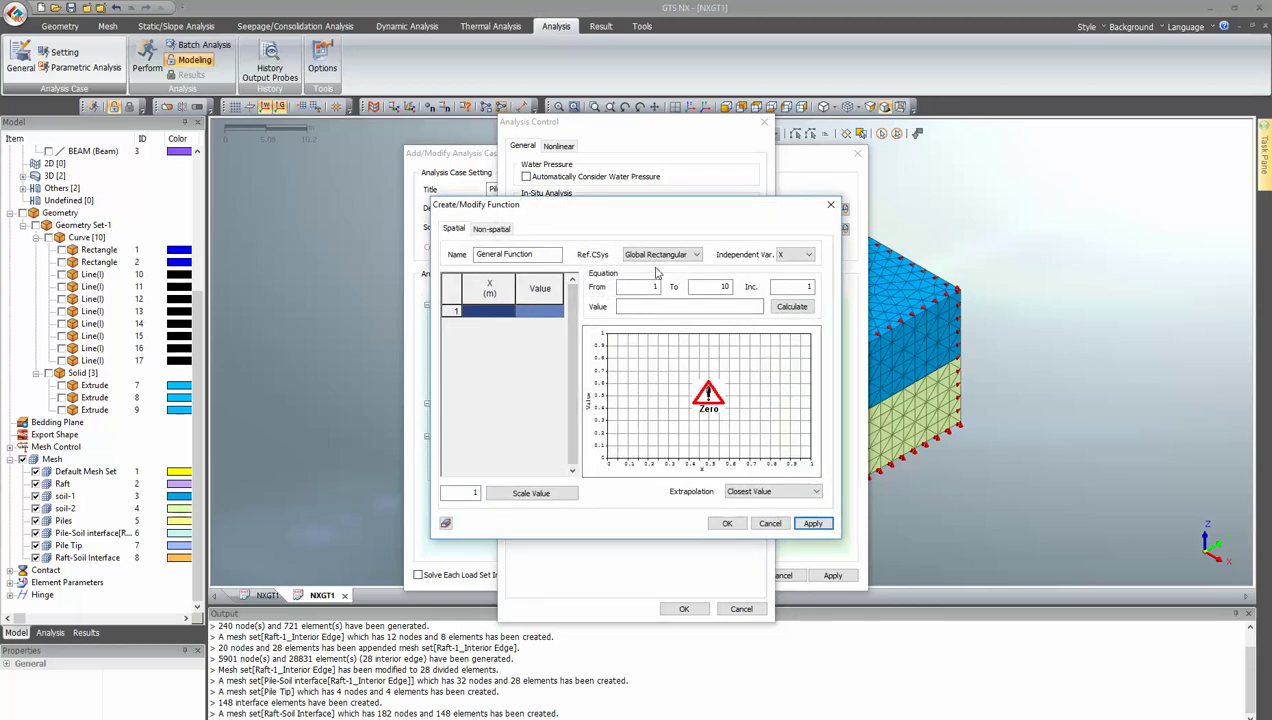
pyautogui.click(769, 524)
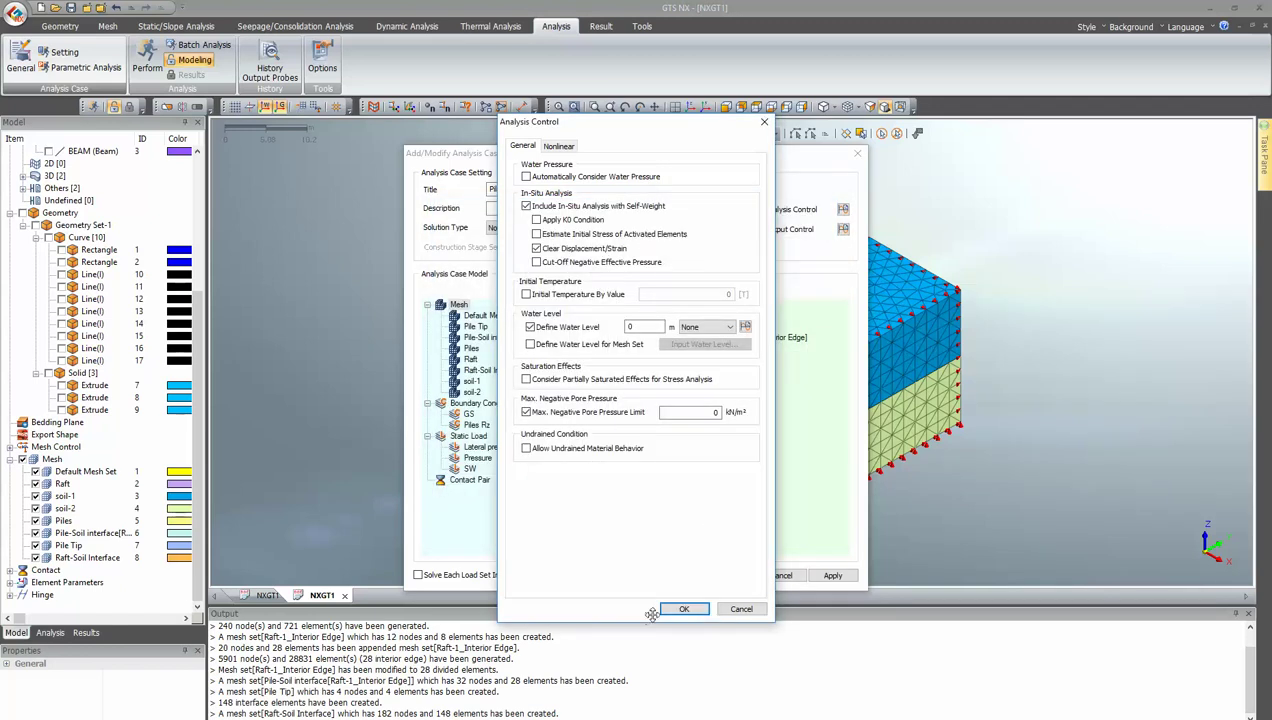
pyautogui.click(740, 609)
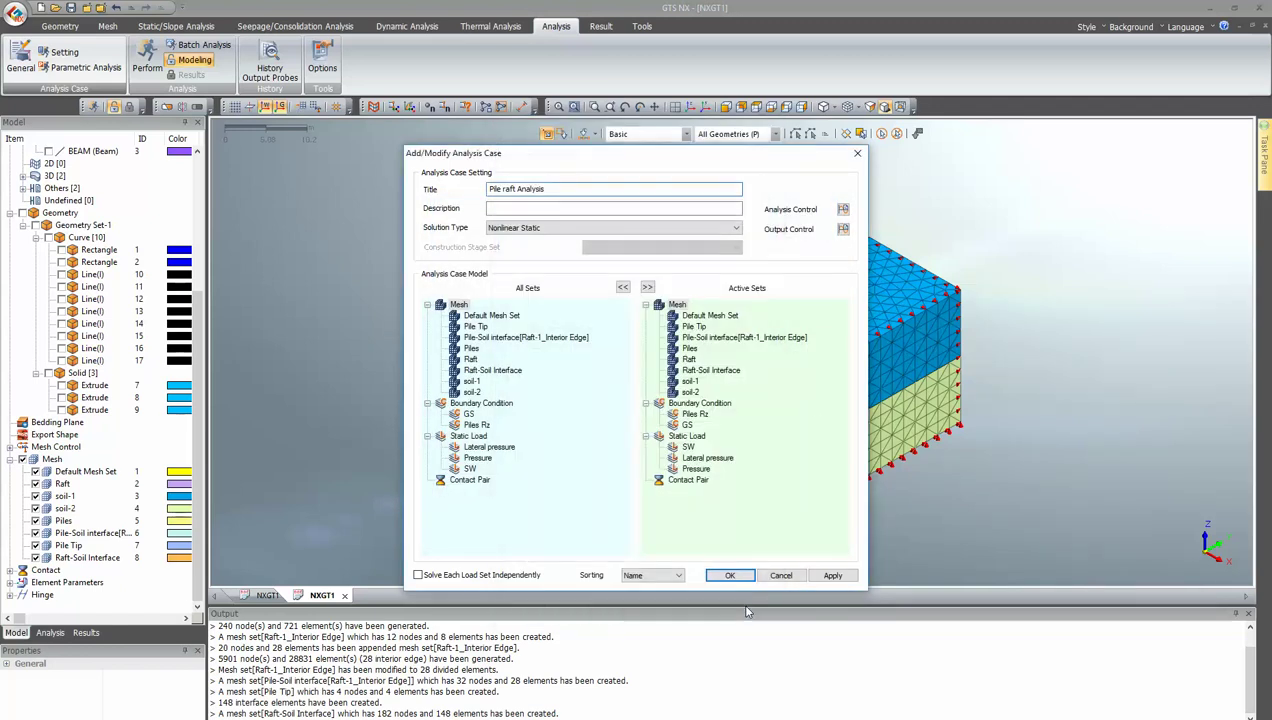
# - Include in-situ analysis with self-weight in the analysis control settings and save the analysis case
pyautogui.click(843, 209)
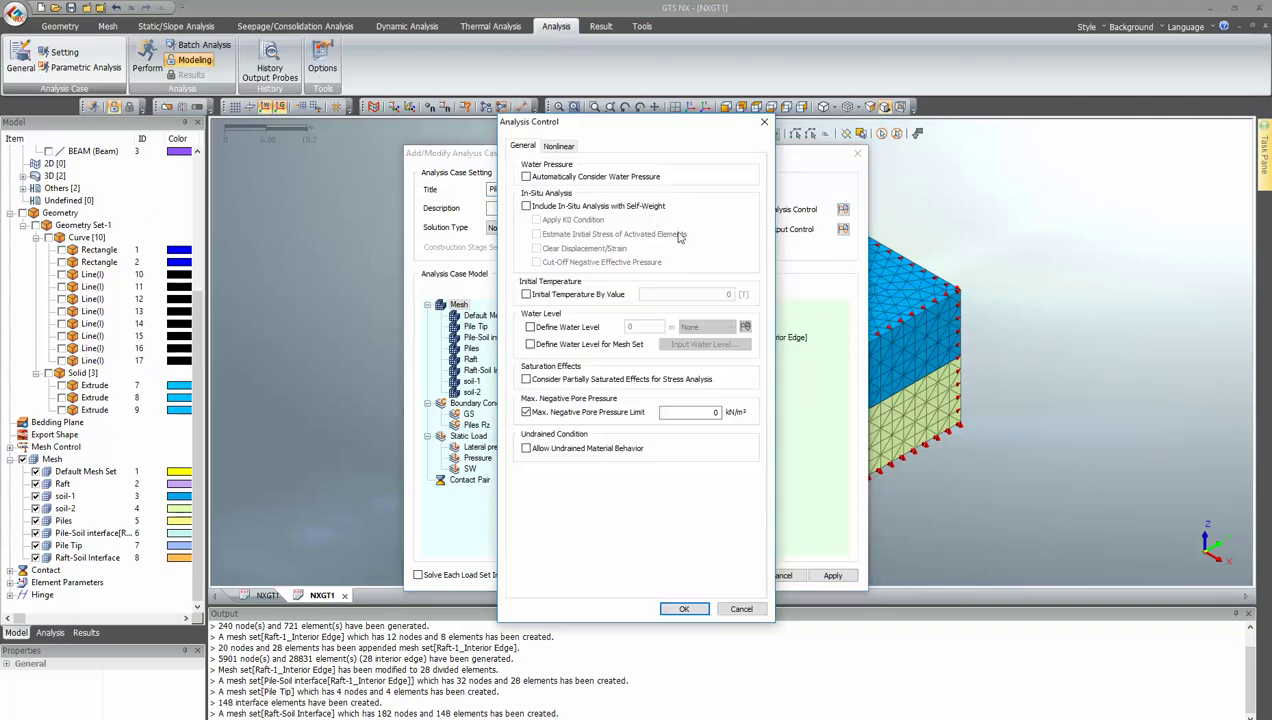
pyautogui.click(581, 205)
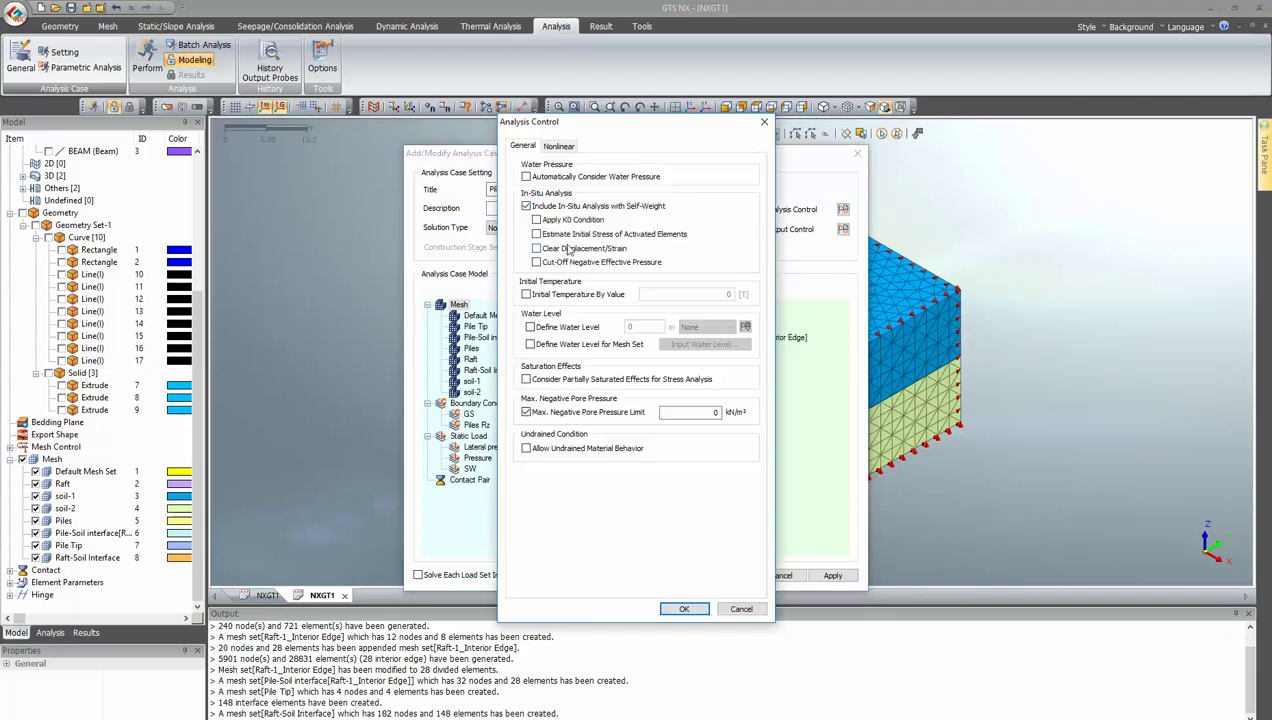
pyautogui.click(685, 610)
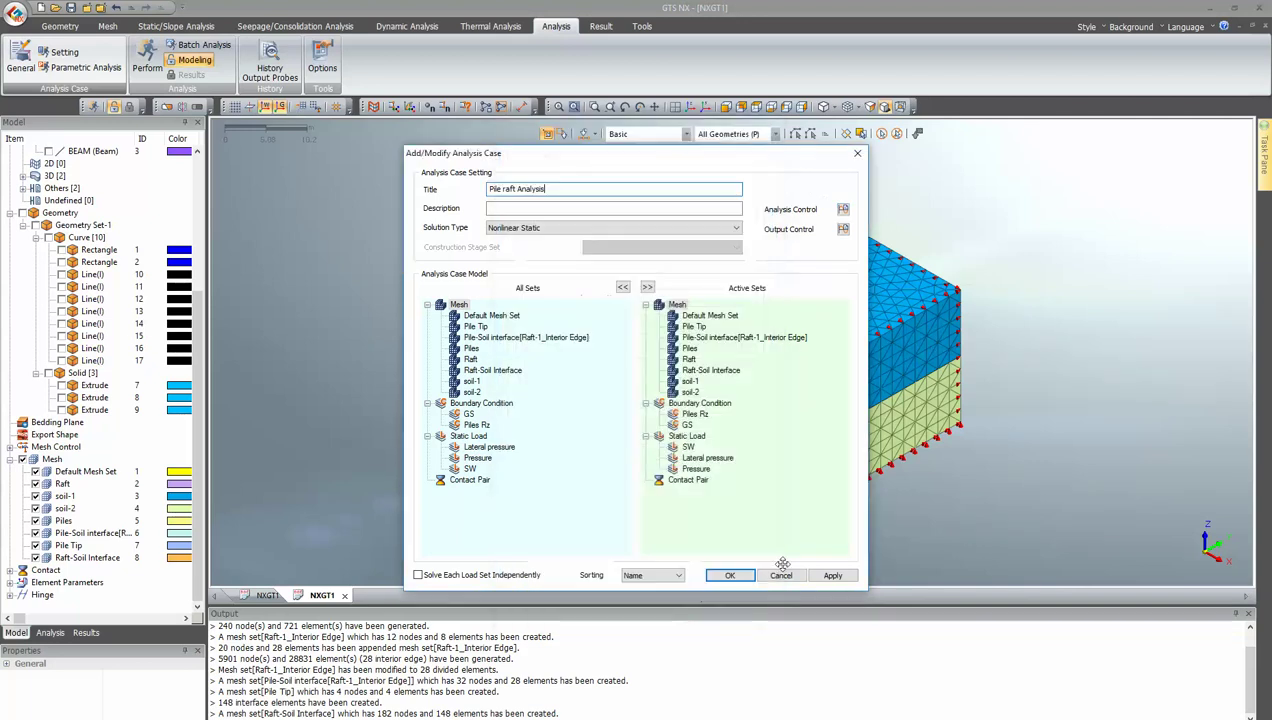
pyautogui.click(731, 576)
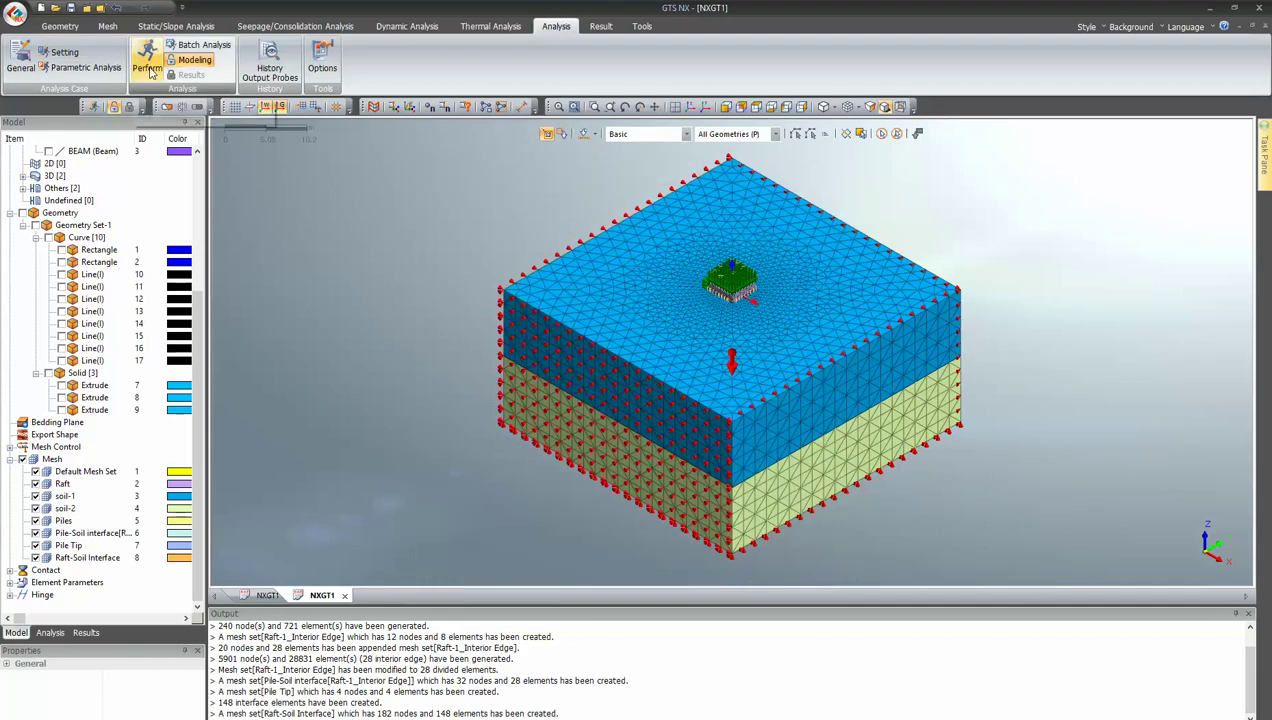
# - Run the Pile raft Analysis case, saving the model as NXGT1 in a new folder inside the pile raft folder
pyautogui.click(149, 68)
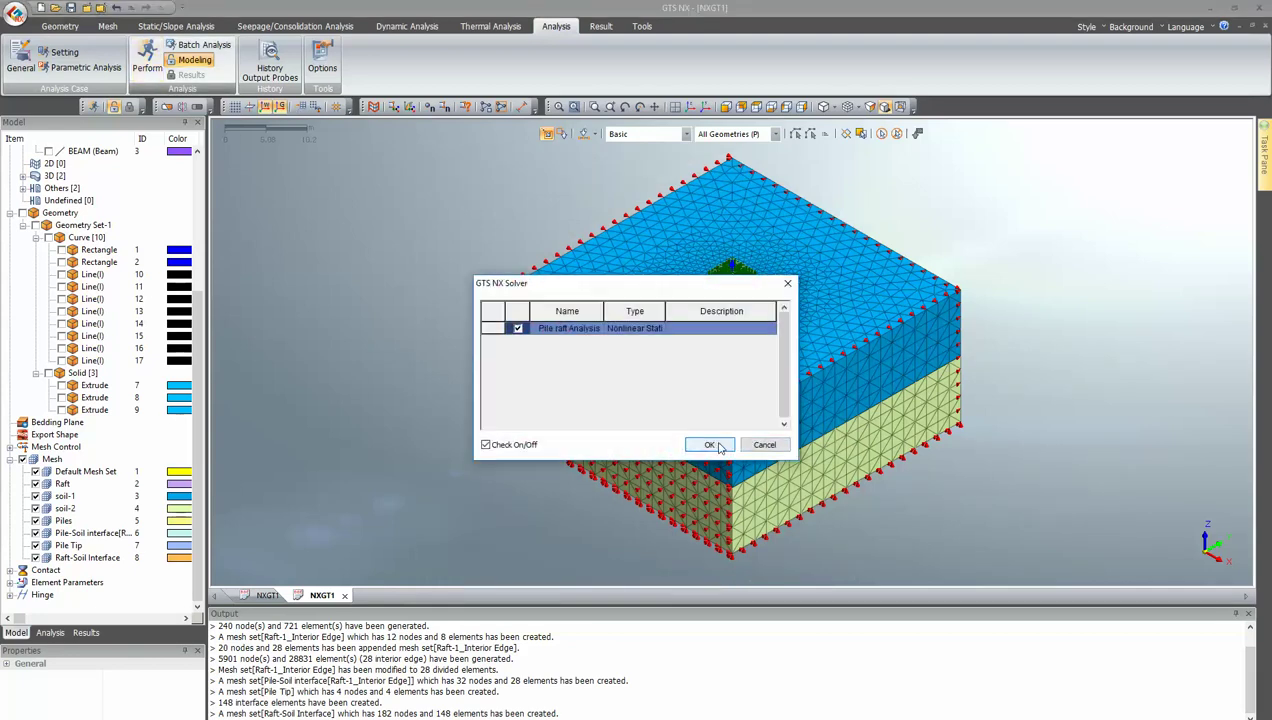
pyautogui.click(709, 445)
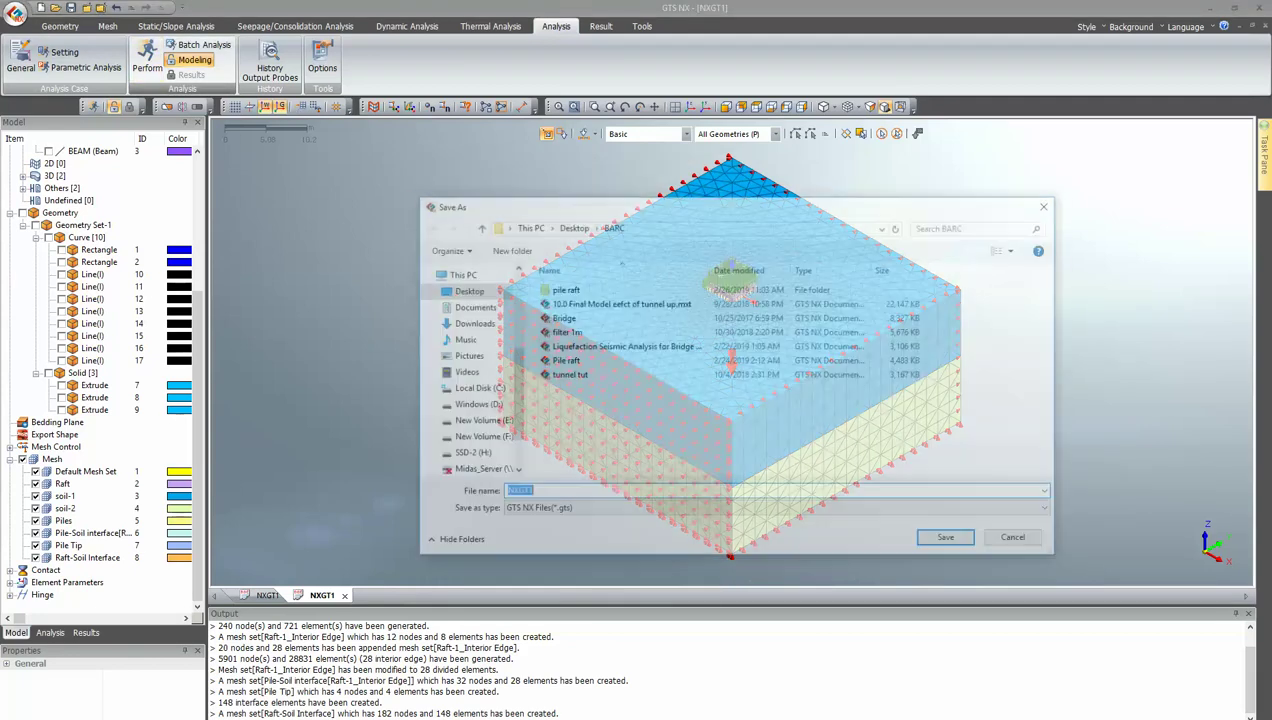
pyautogui.doubleClick(600, 288)
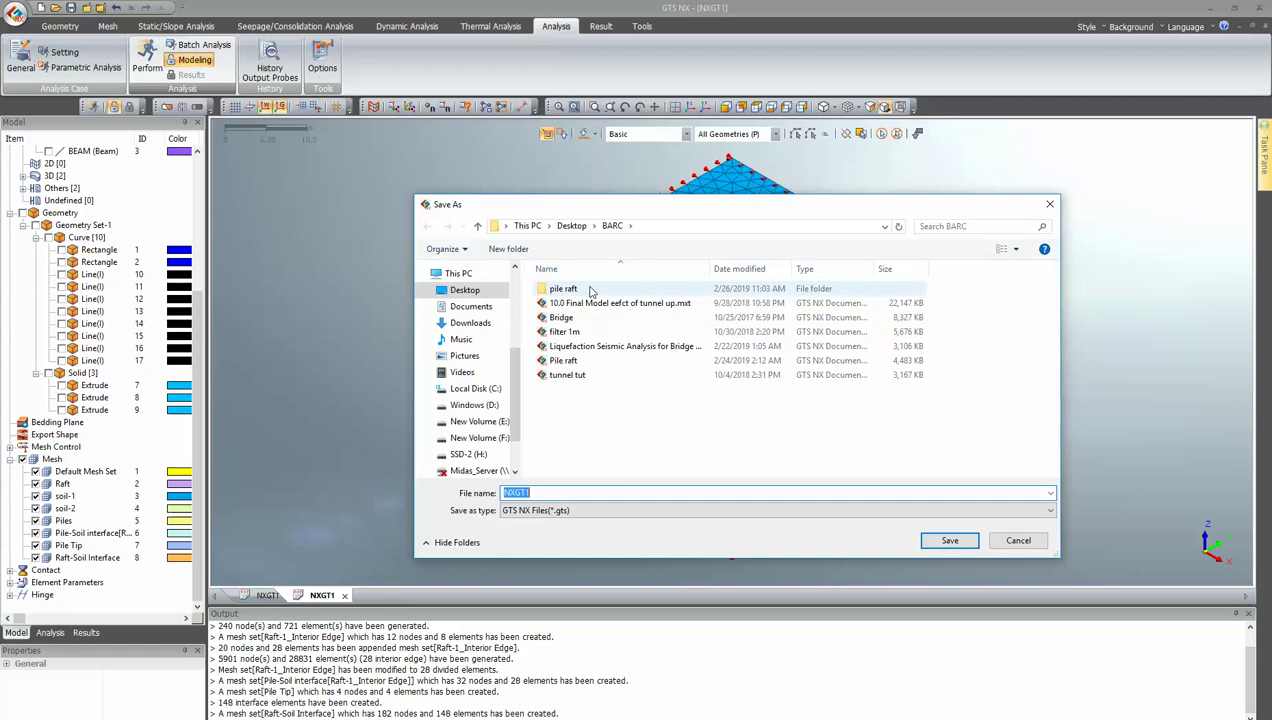
pyautogui.click(508, 249)
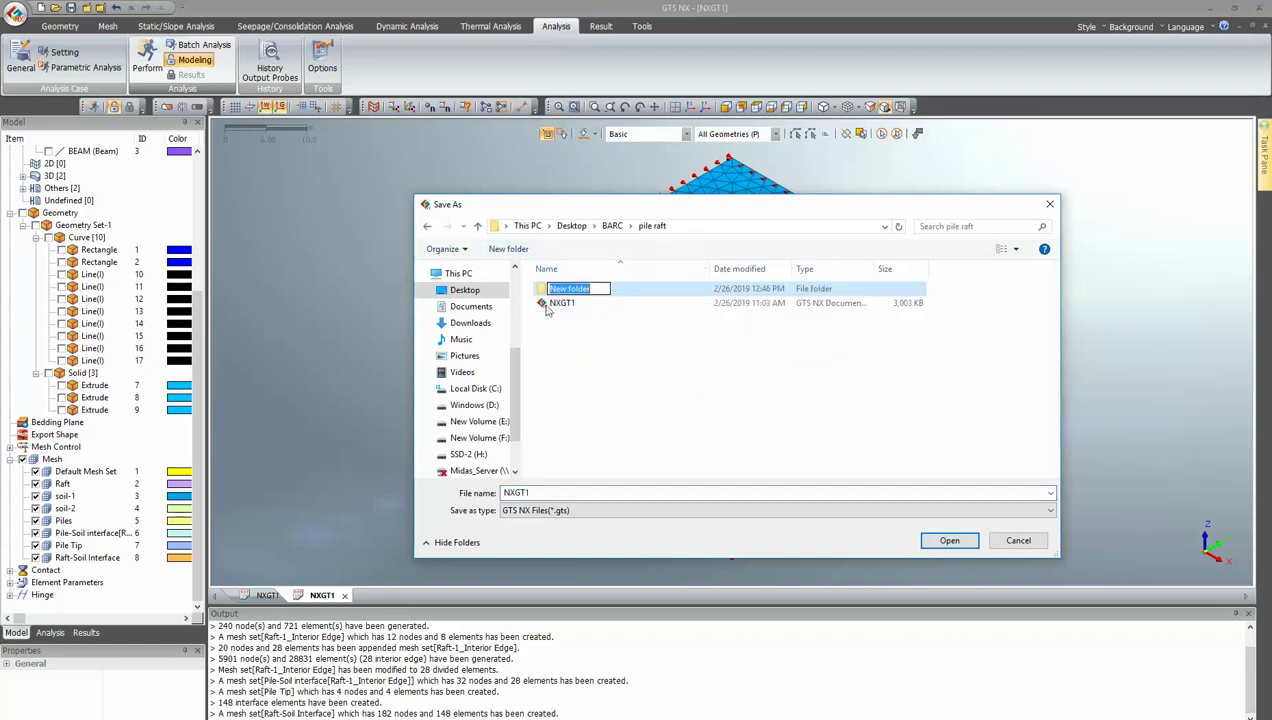
pyautogui.doubleClick(622, 290)
pyautogui.click(955, 543)
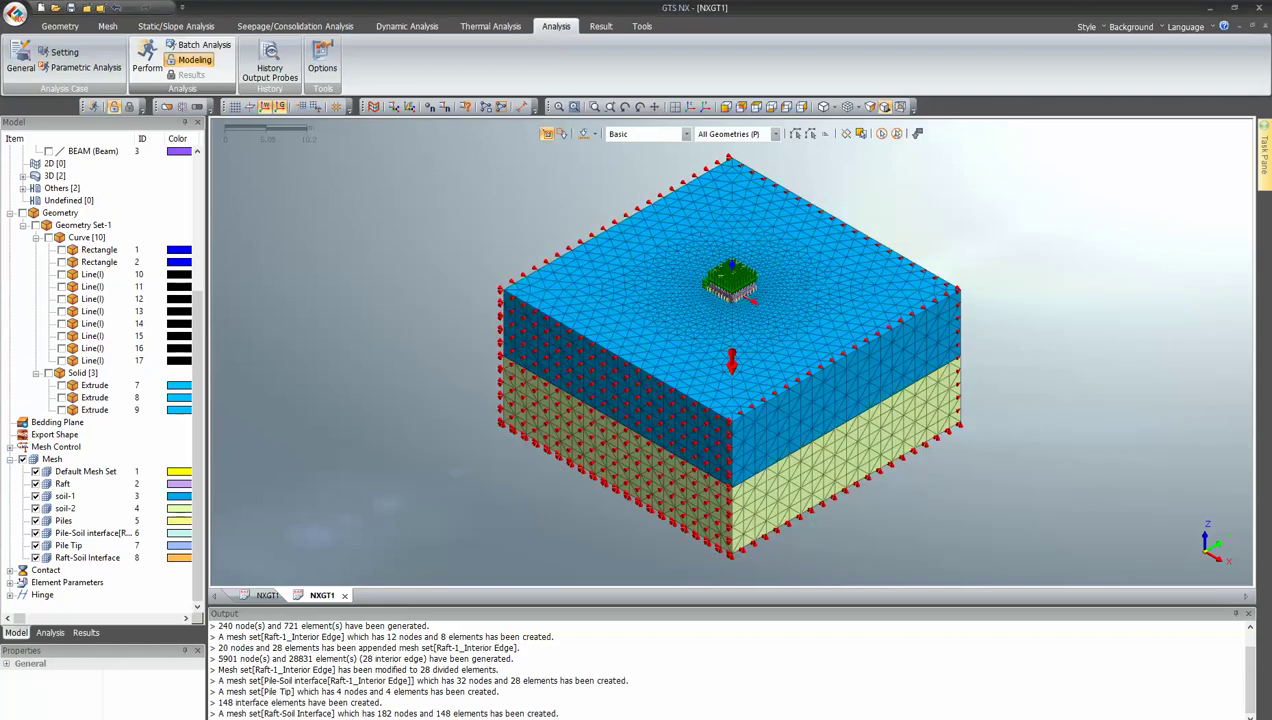
pyautogui.click(1228, 719)
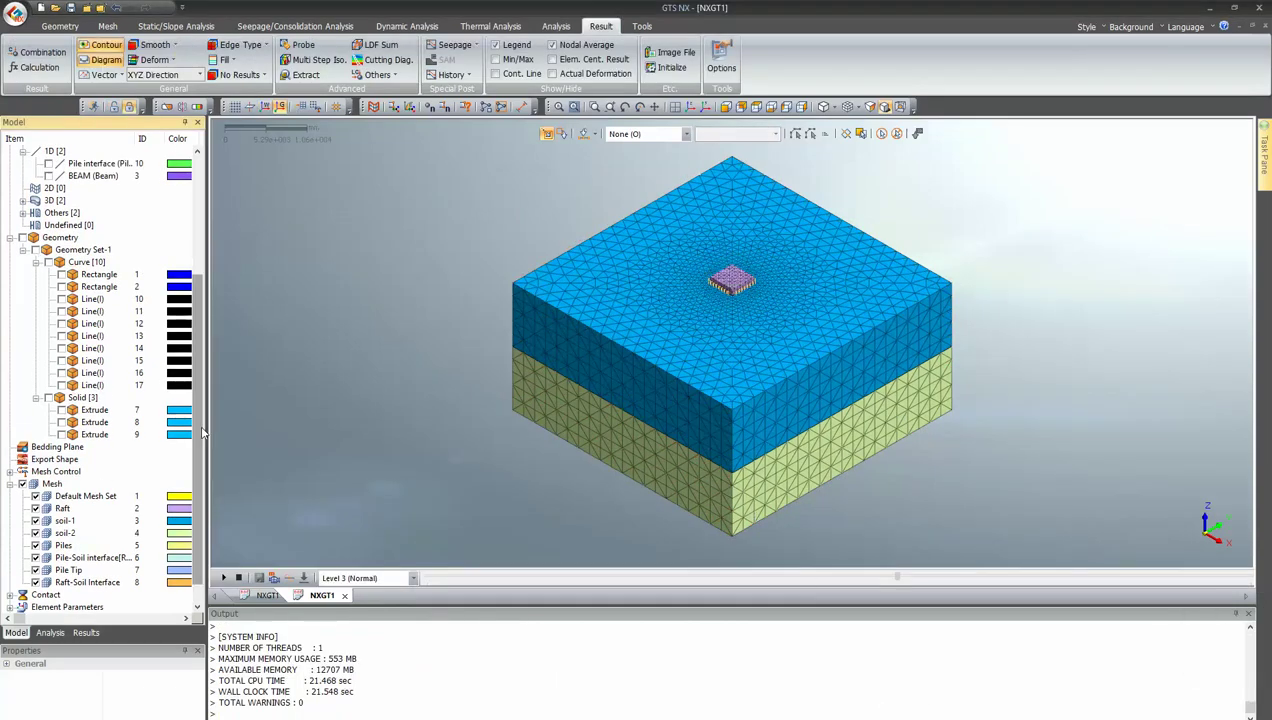
# - Display the TZ translation contour from the Nonlinear Static displacement results to examine the raft and surrounding soil
pyautogui.click(85, 632)
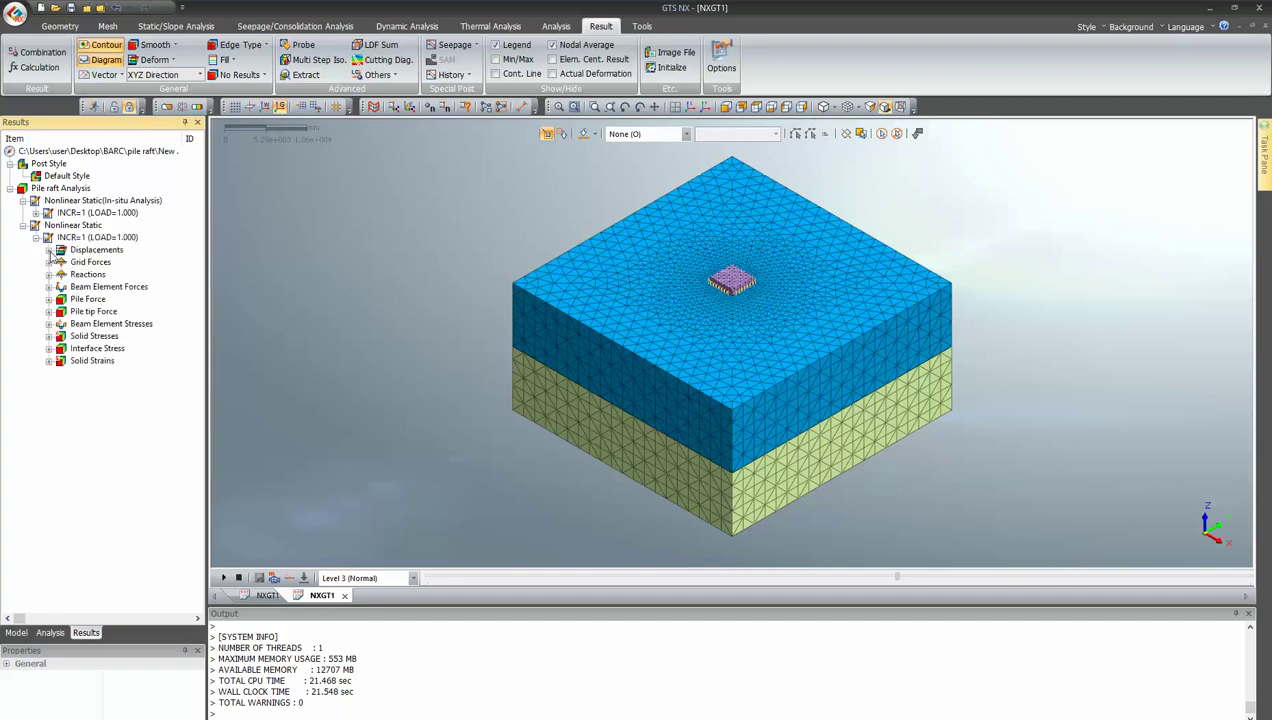
pyautogui.click(49, 250)
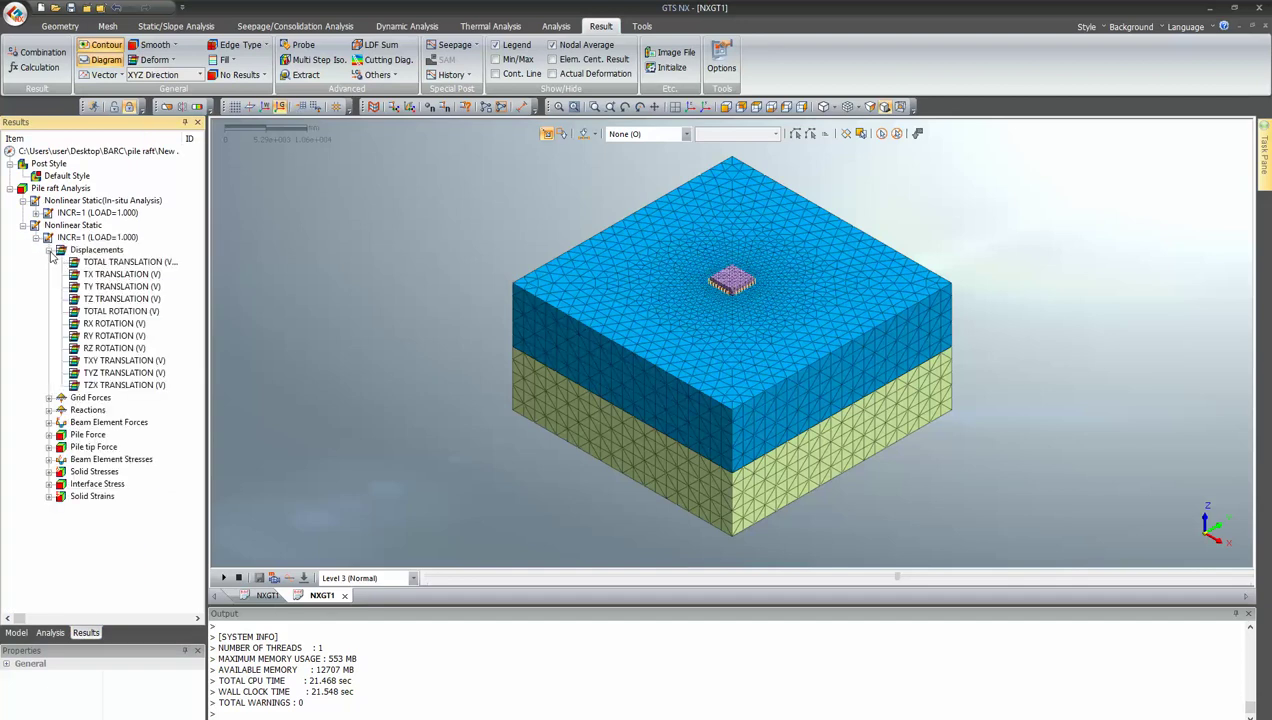
pyautogui.doubleClick(118, 300)
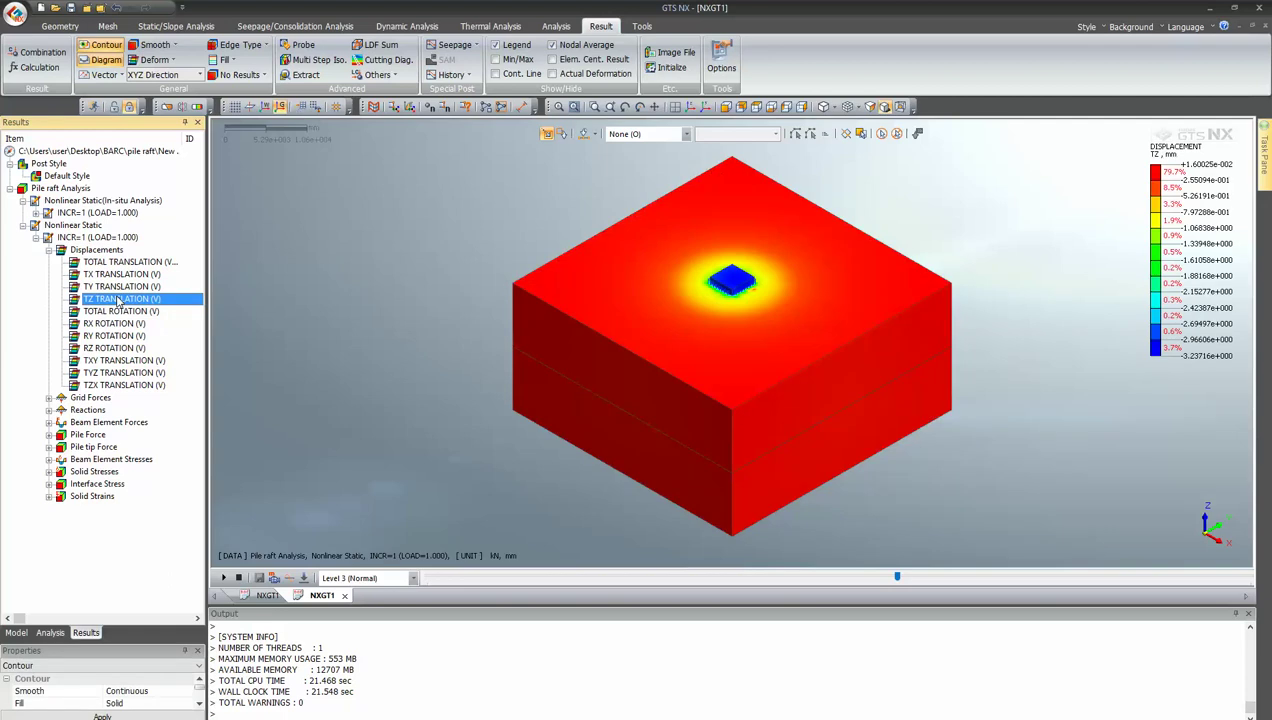
pyautogui.scroll(3, 850, 253)
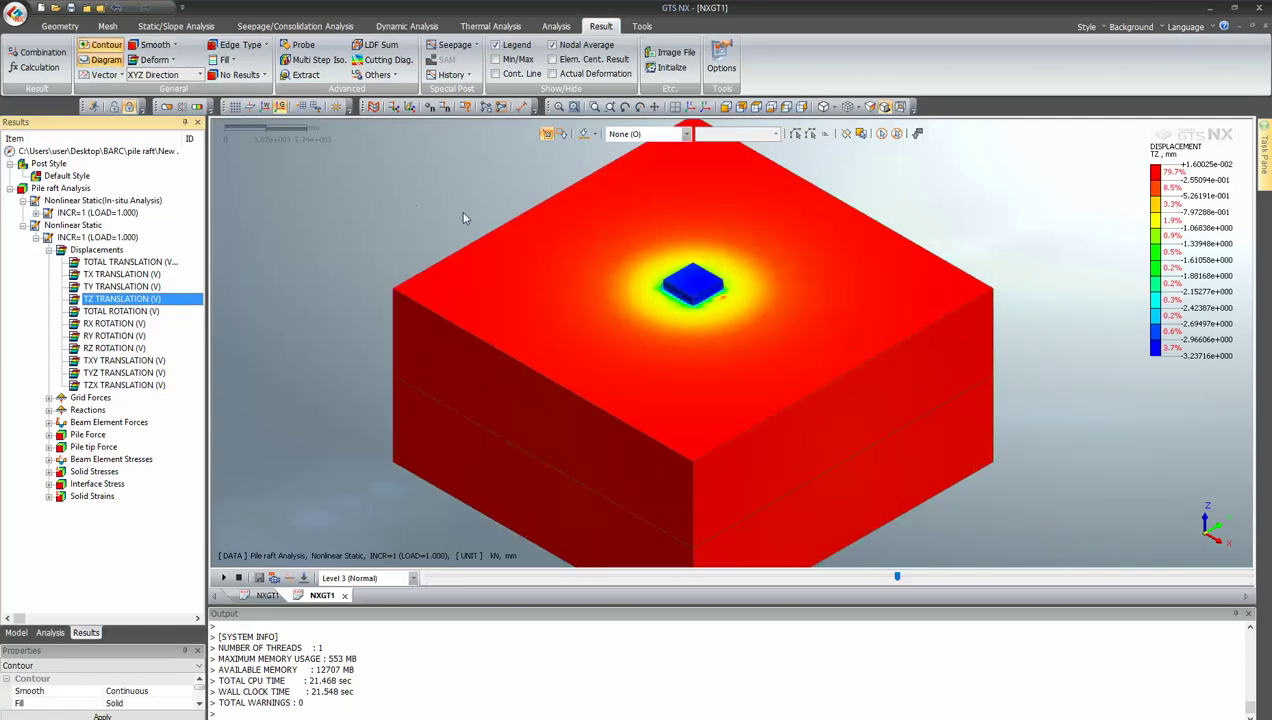
# - Probe the TZ displacement at four soil surface points around the raft, with mm as the length unit
pyautogui.scroll(-1, 495, 210)
pyautogui.click(298, 44)
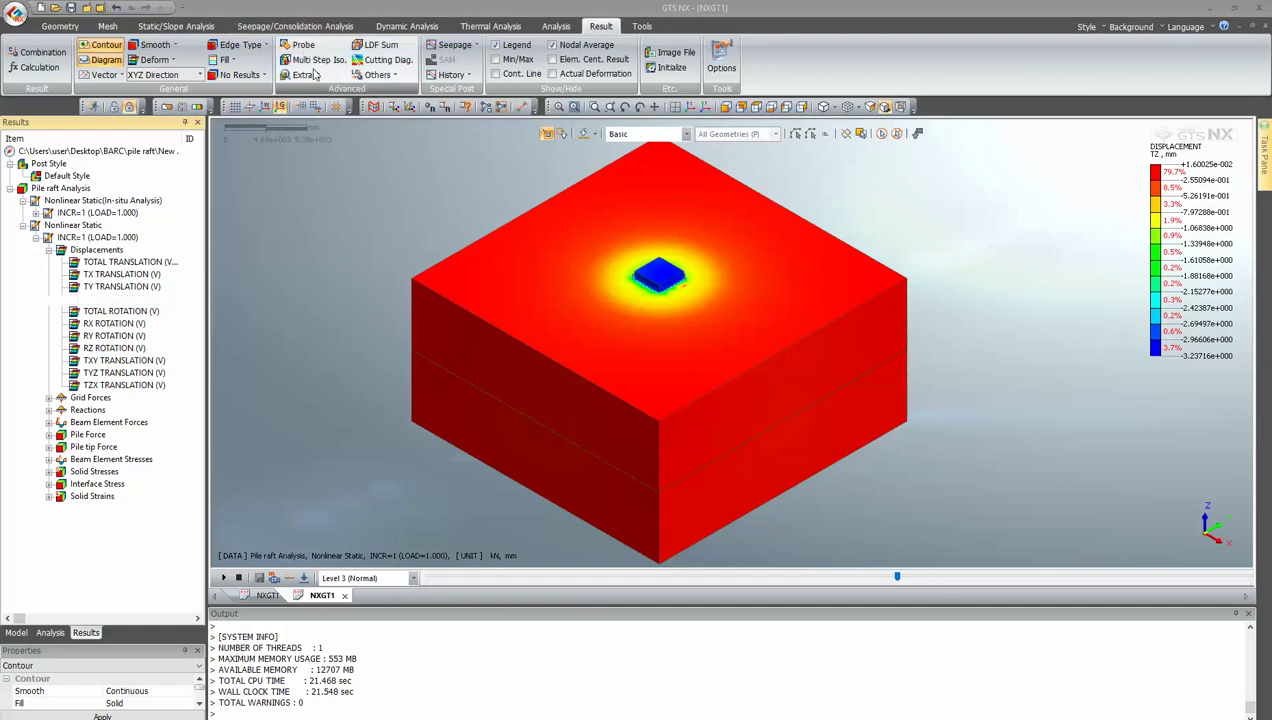
pyautogui.click(688, 300)
pyautogui.click(630, 290)
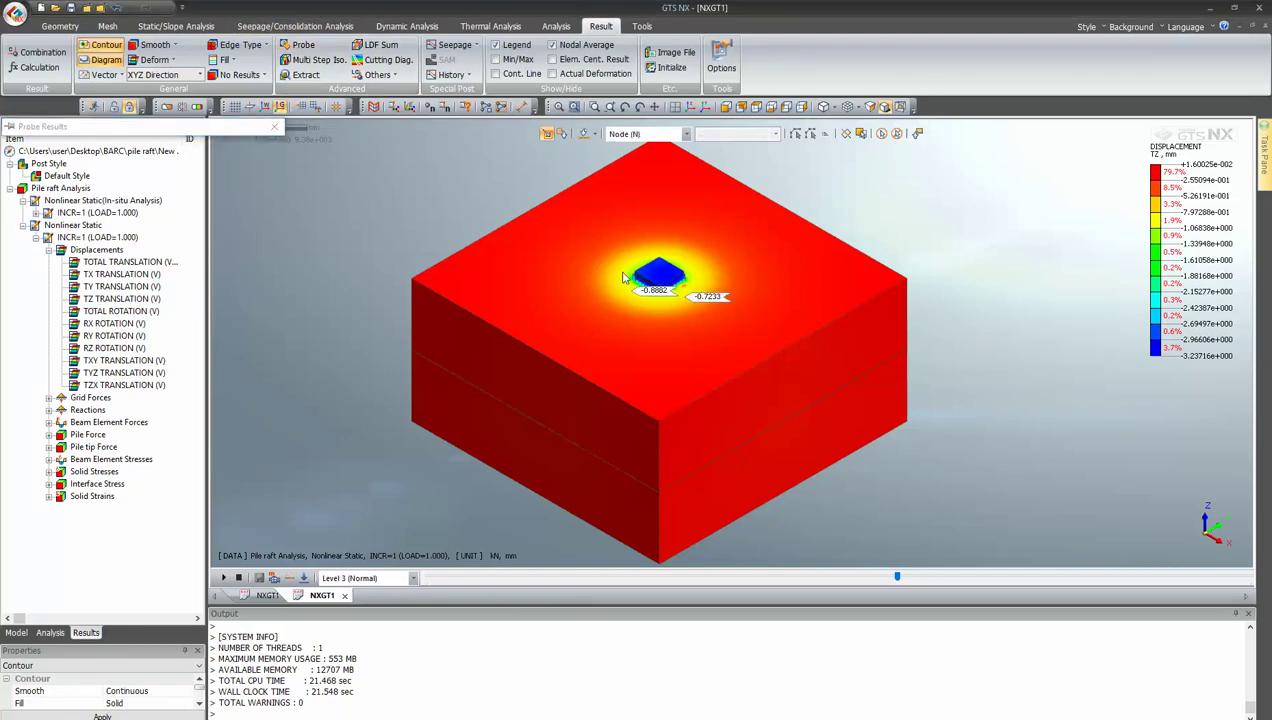
pyautogui.click(673, 270)
pyautogui.click(704, 268)
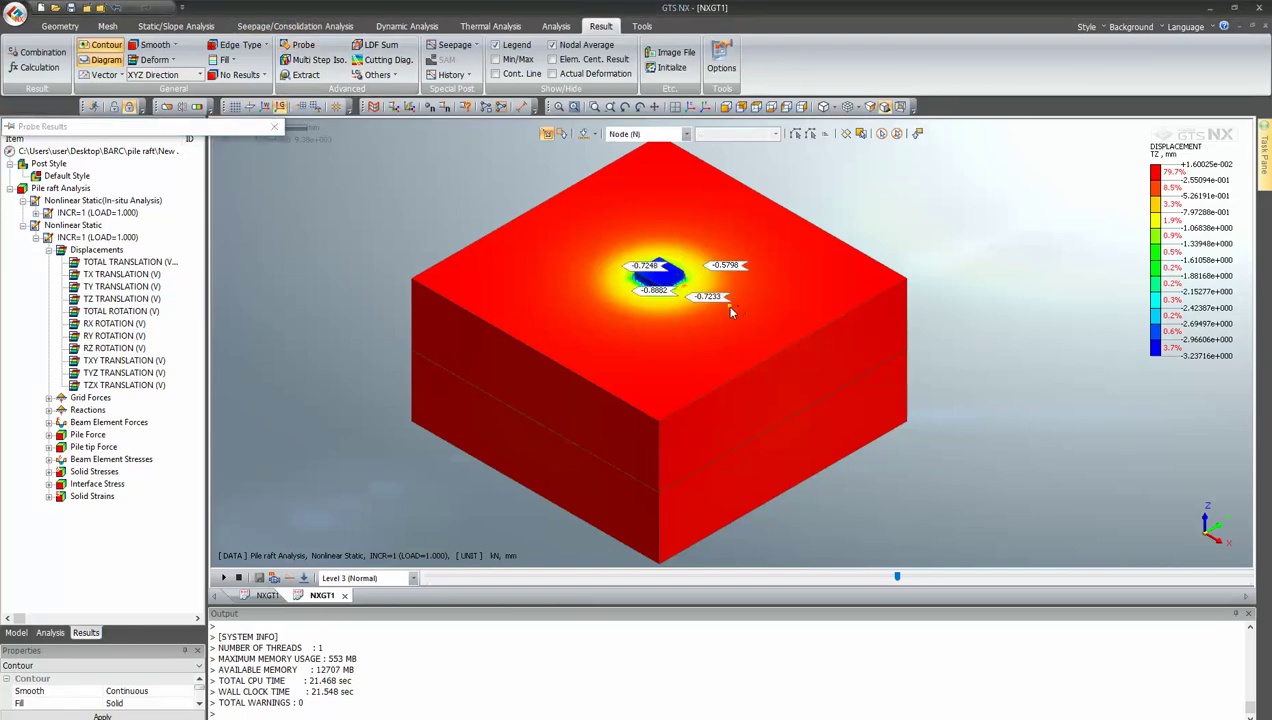
pyautogui.click(1168, 716)
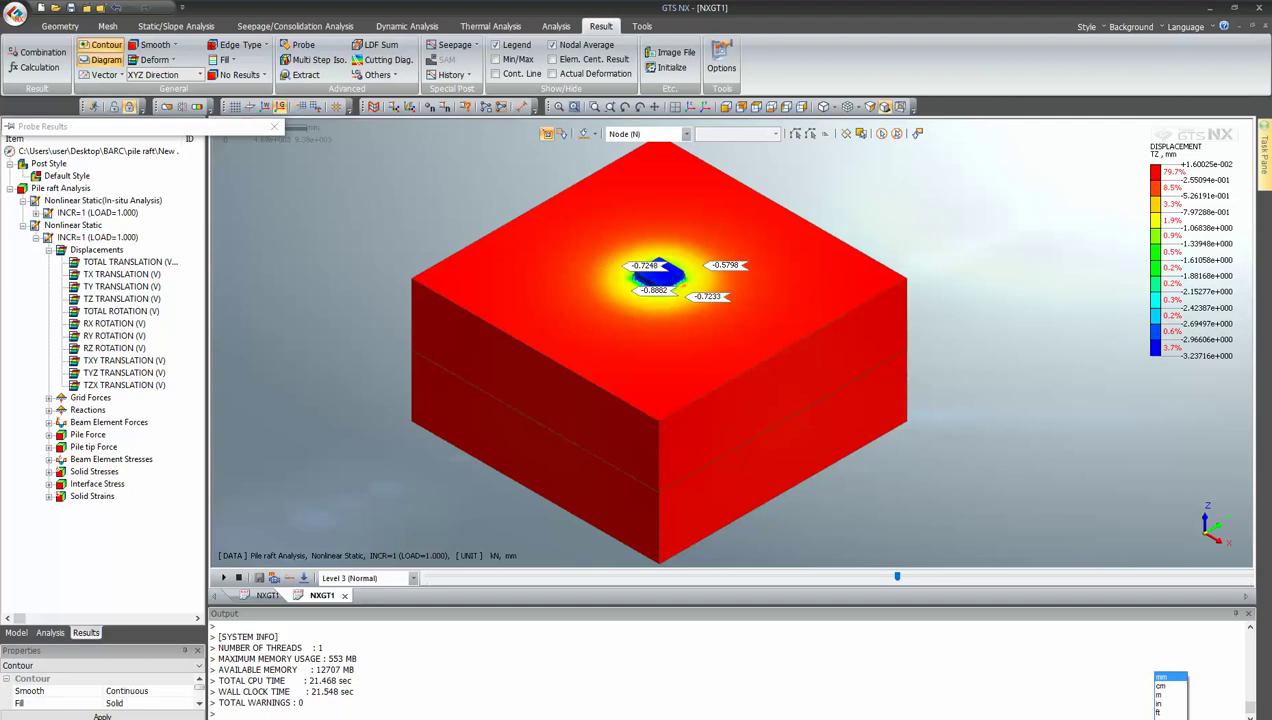
pyautogui.click(1161, 679)
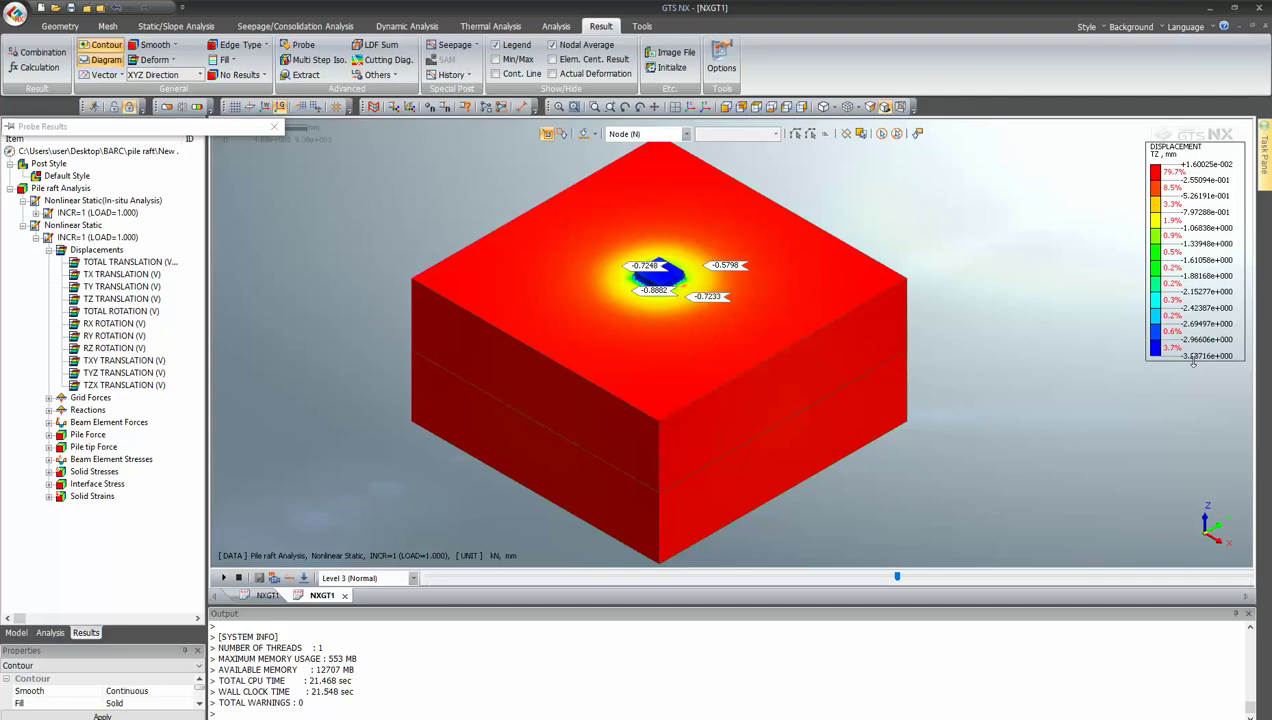
# - Probe the TZ displacement at three points on the raft and close the probe tool
pyautogui.click(654, 290)
pyautogui.click(649, 280)
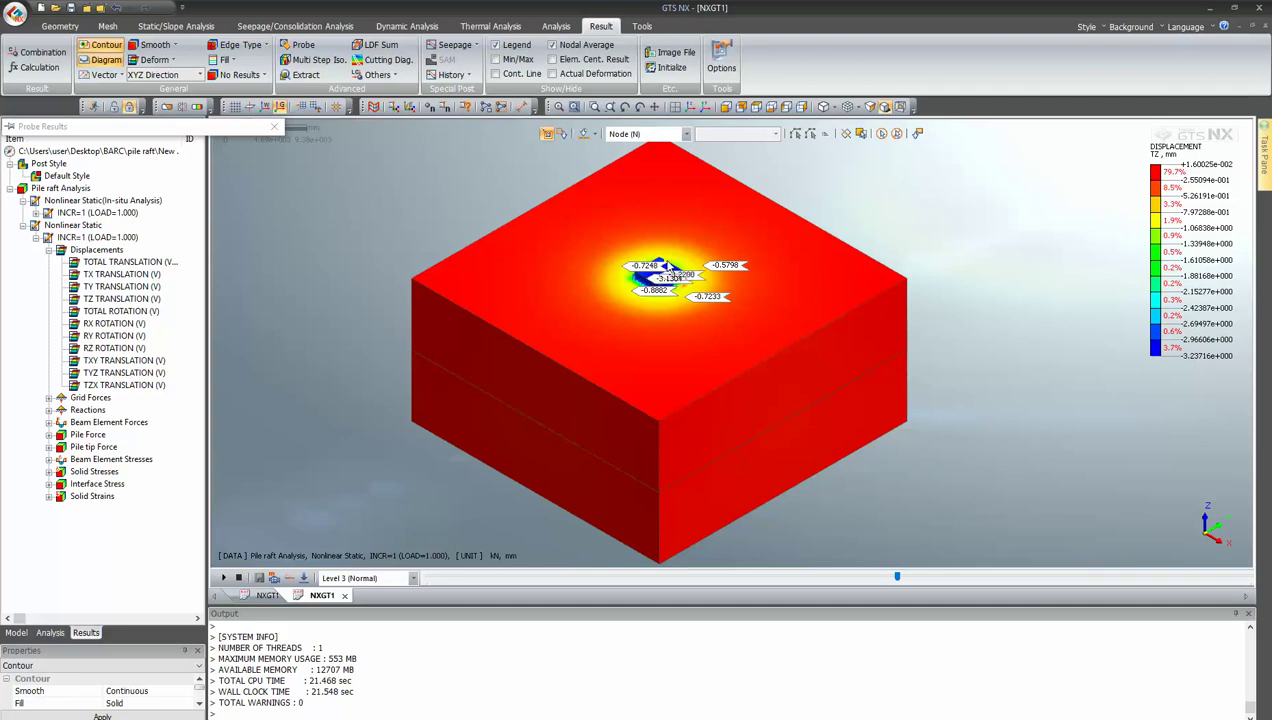
pyautogui.click(667, 268)
pyautogui.click(170, 126)
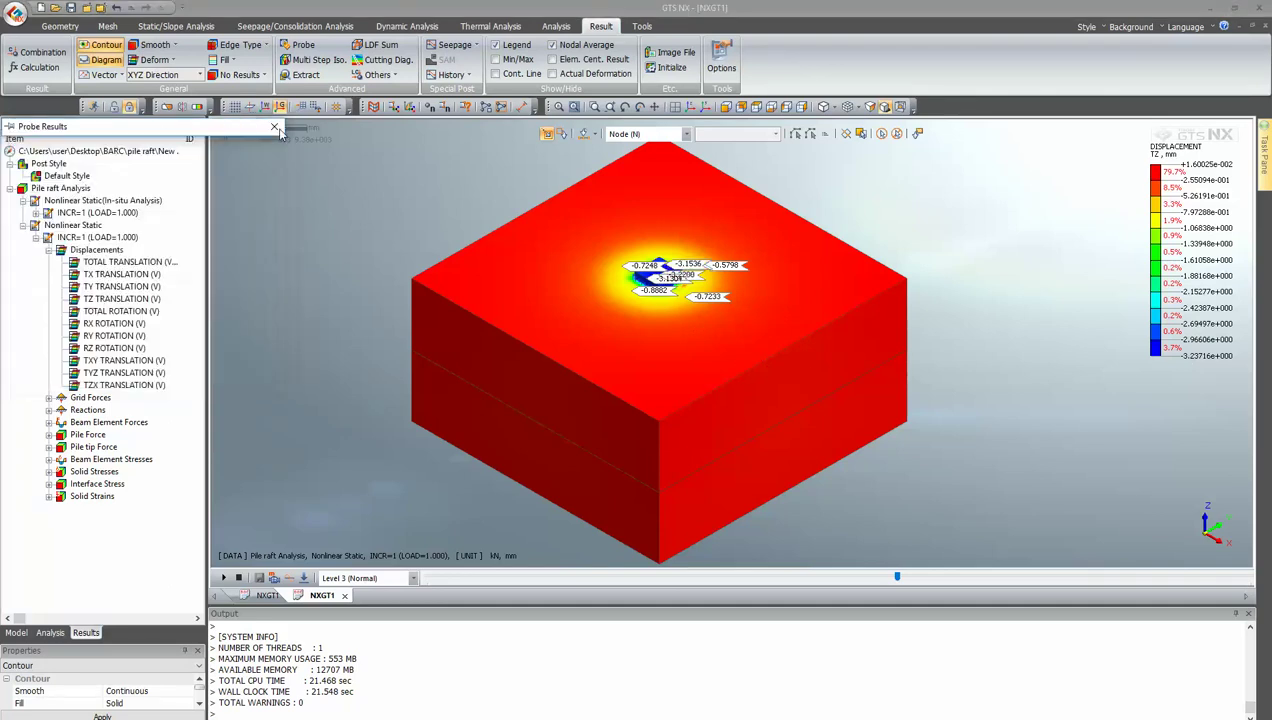
pyautogui.click(274, 127)
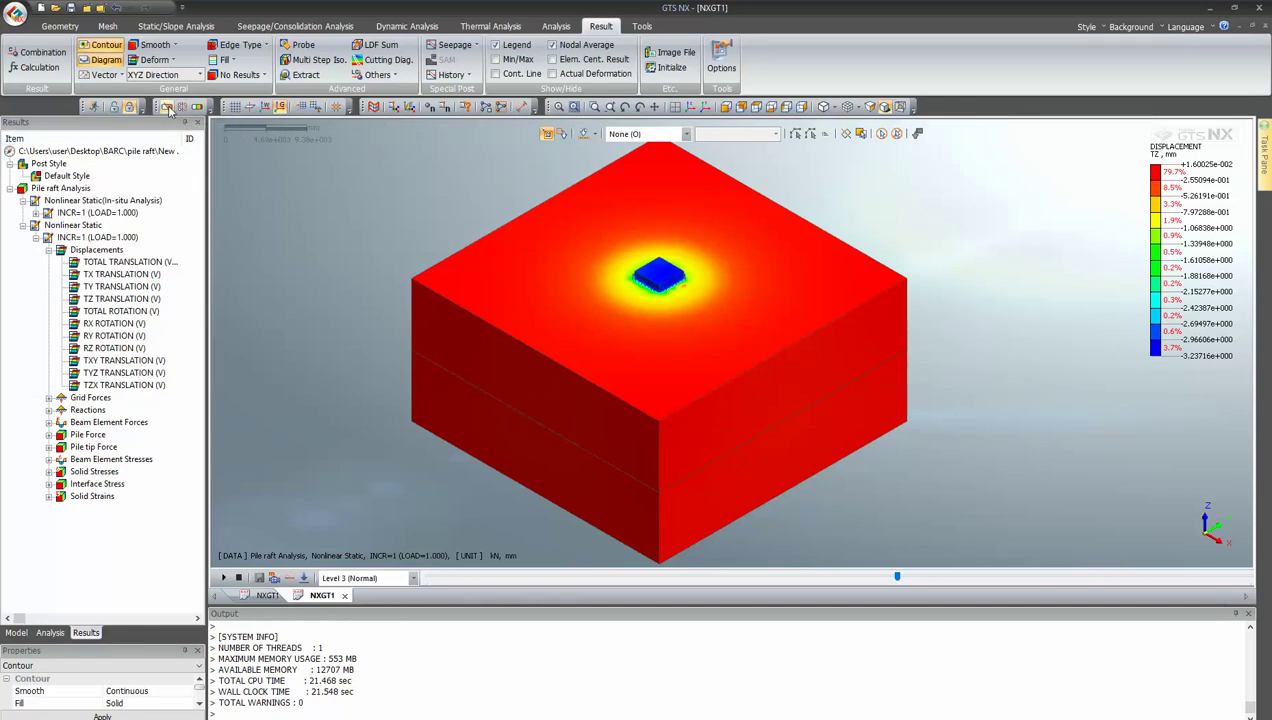
# - Clip the model with Plane1, turn off Always Show edges, and examine the displacement contour on the cut face
pyautogui.click(168, 107)
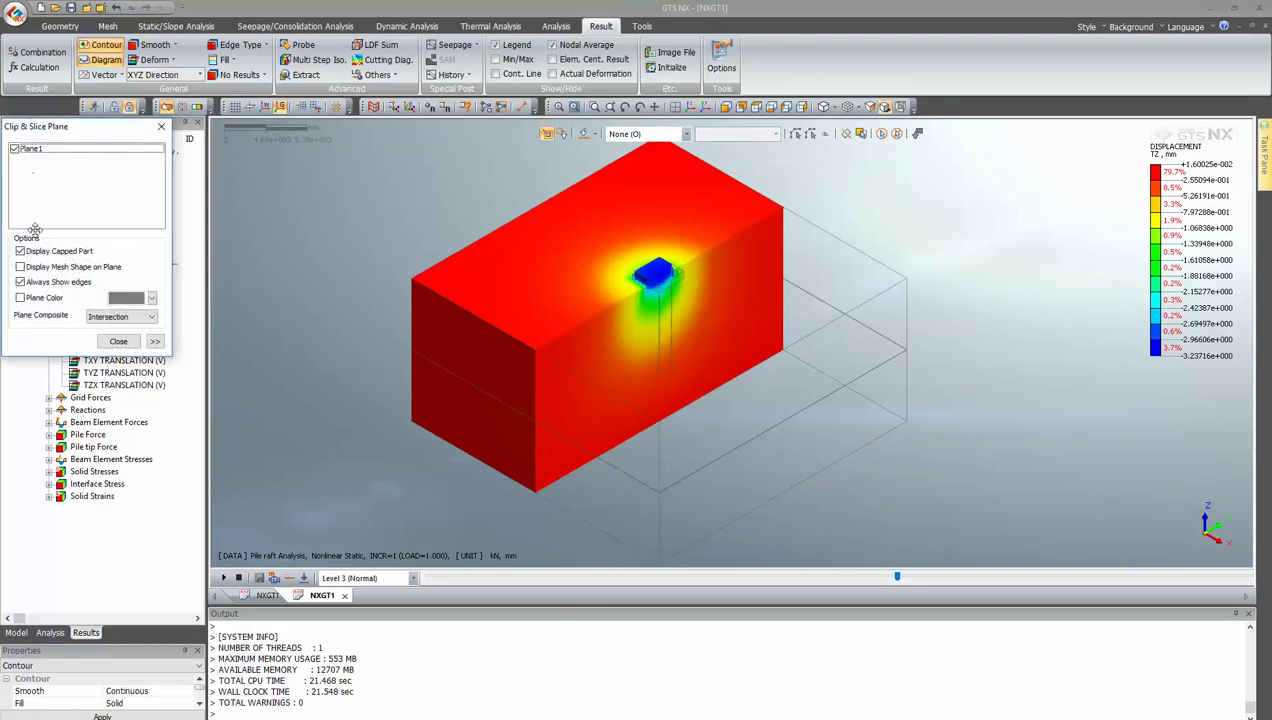
pyautogui.click(43, 282)
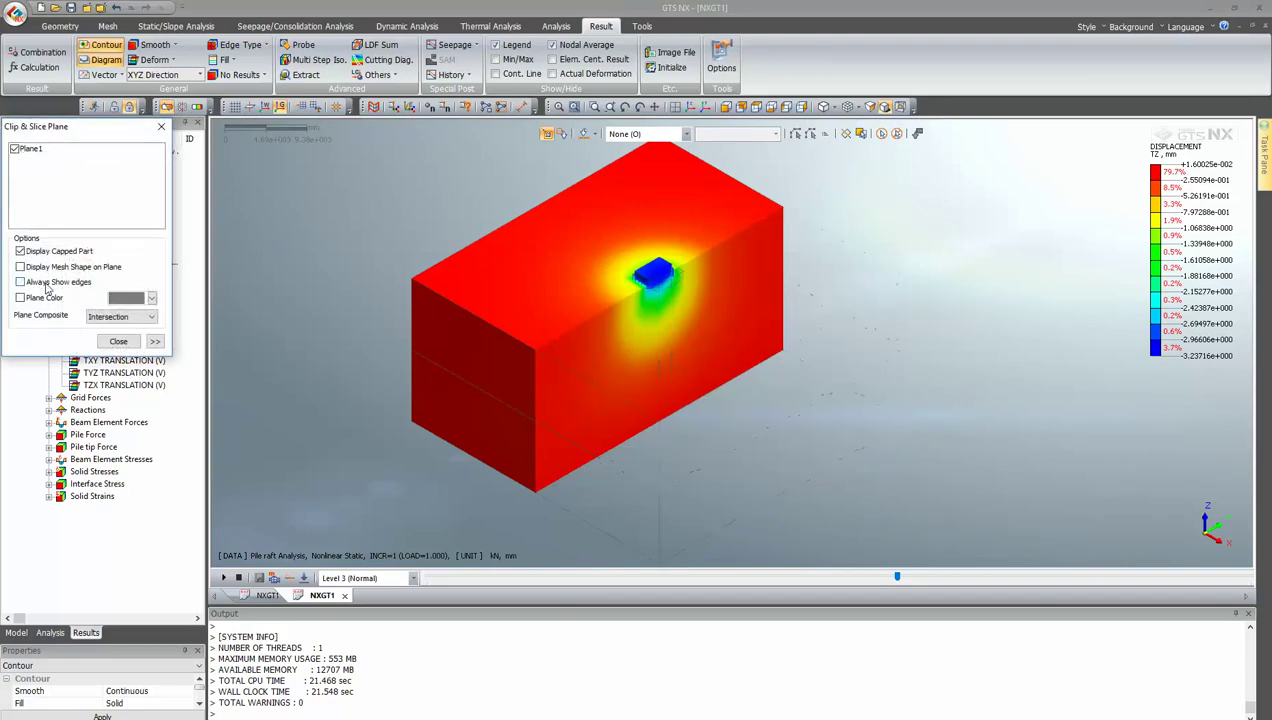
pyautogui.moveTo(785, 299); pyautogui.dragTo(756, 250, button='middle')
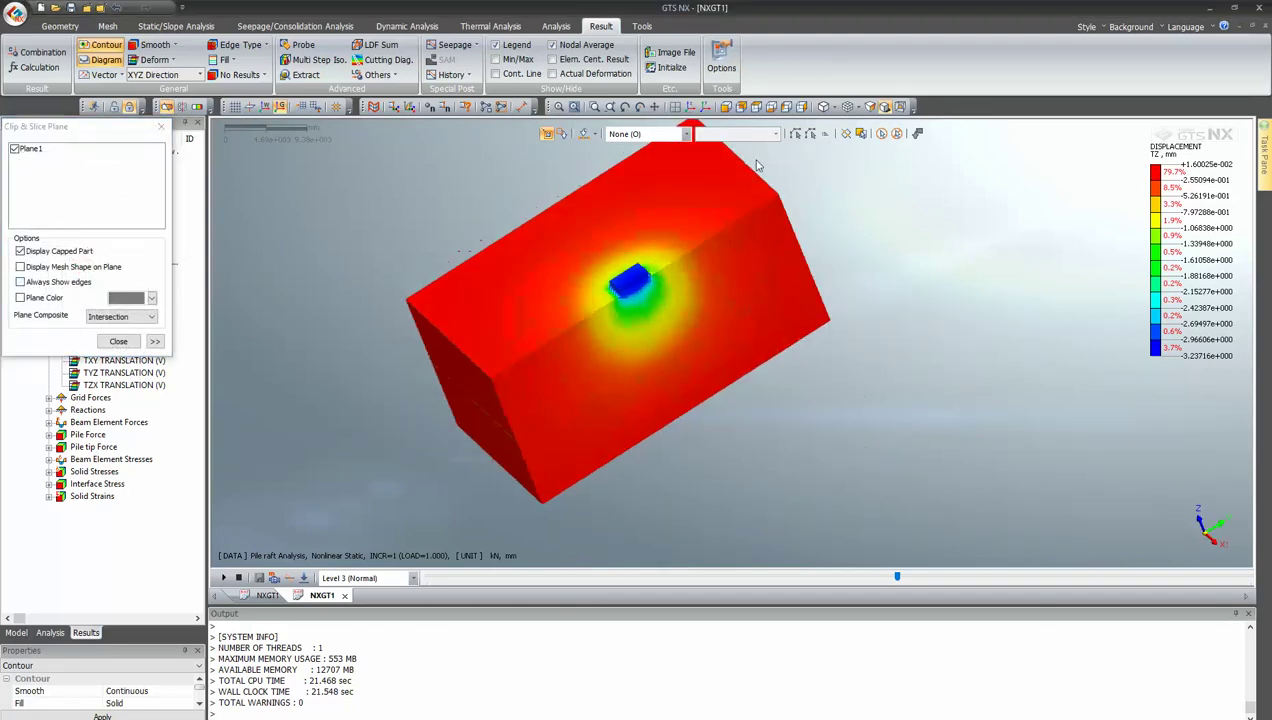
pyautogui.click(802, 107)
pyautogui.moveTo(718, 318); pyautogui.dragTo(750, 331, button='middle')
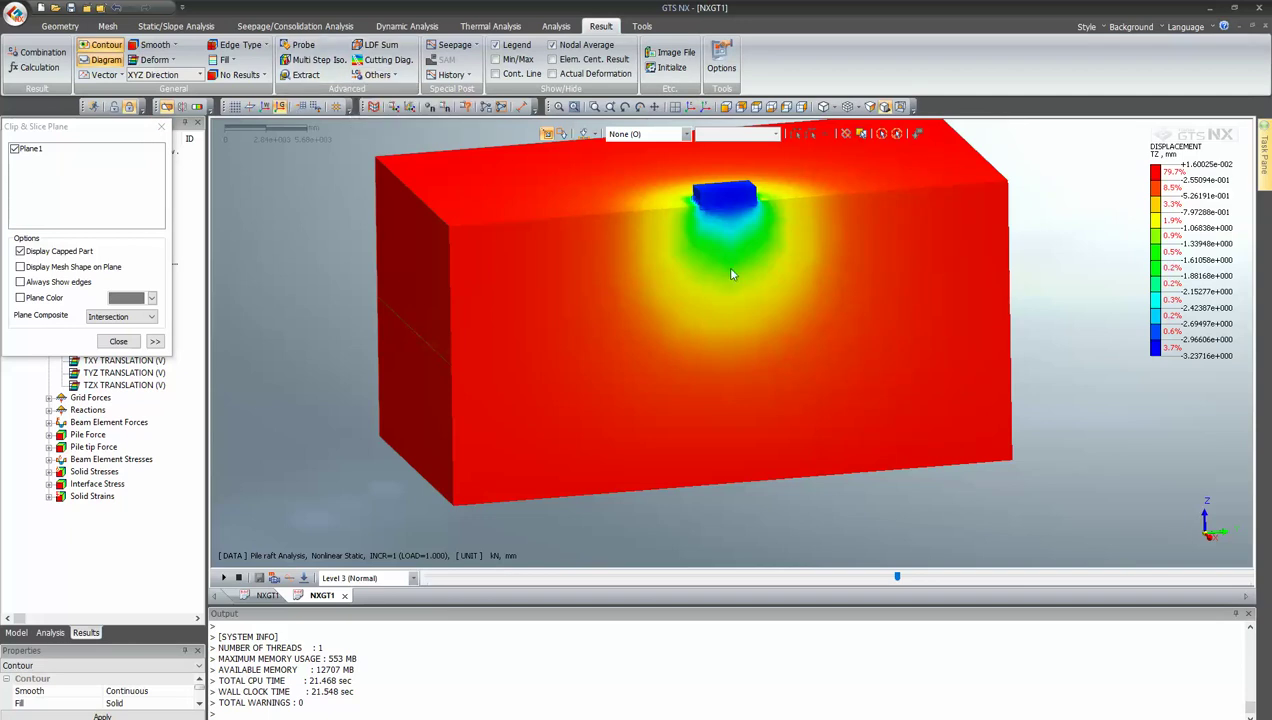
# - Use the 3D - 2D Wizard to tag TZ displacements at four points beneath the raft on the slice surface
pyautogui.click(377, 75)
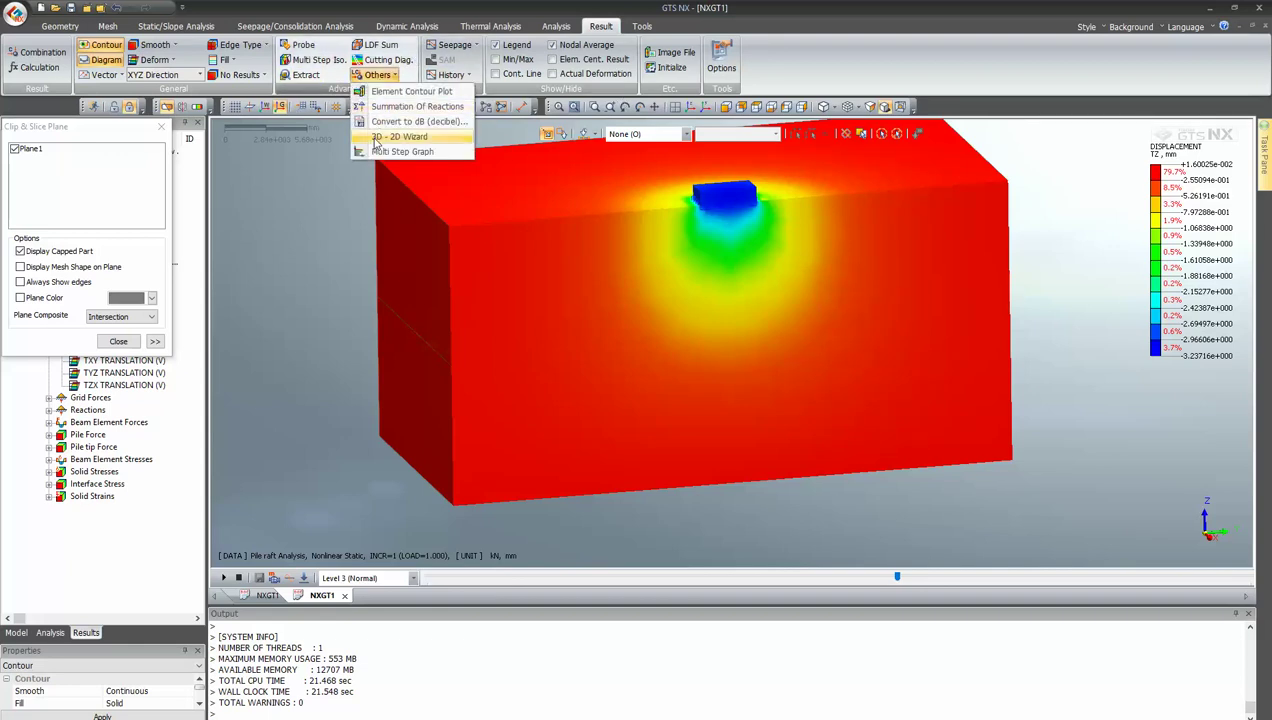
pyautogui.click(399, 136)
pyautogui.moveTo(669, 317); pyautogui.dragTo(757, 292, button='middle')
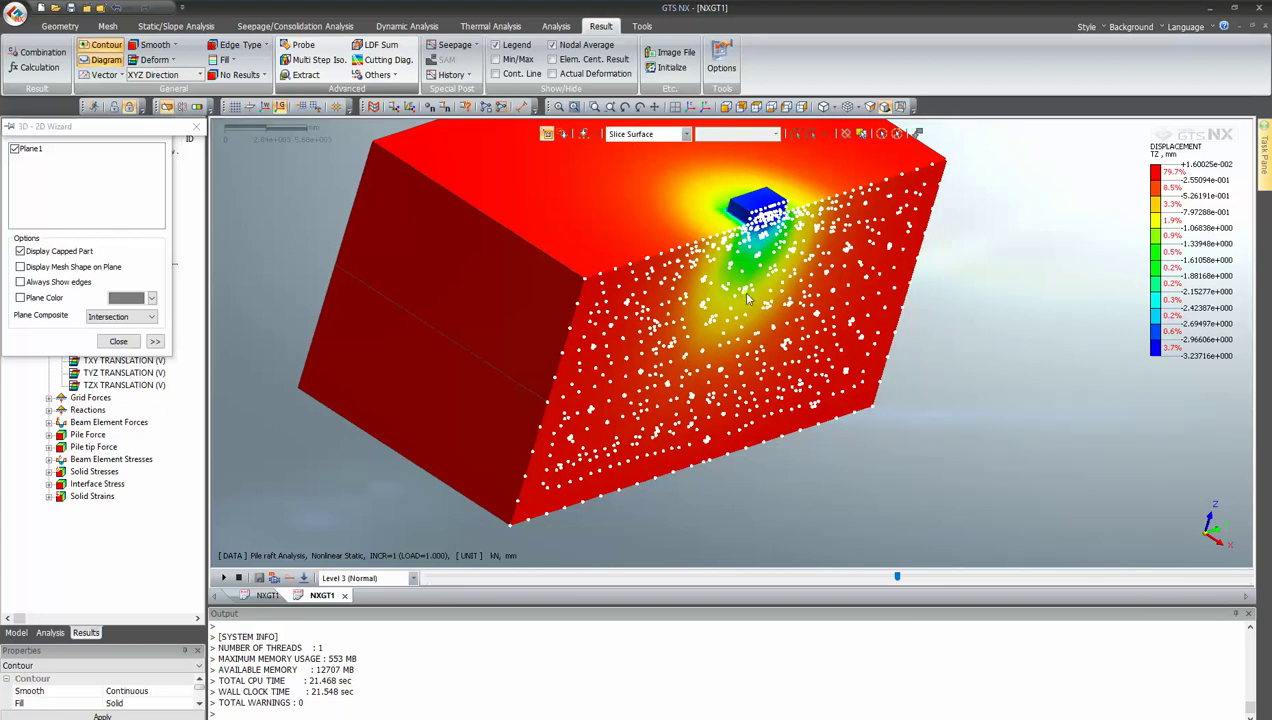
pyautogui.moveTo(740, 285)
pyautogui.click(755, 254)
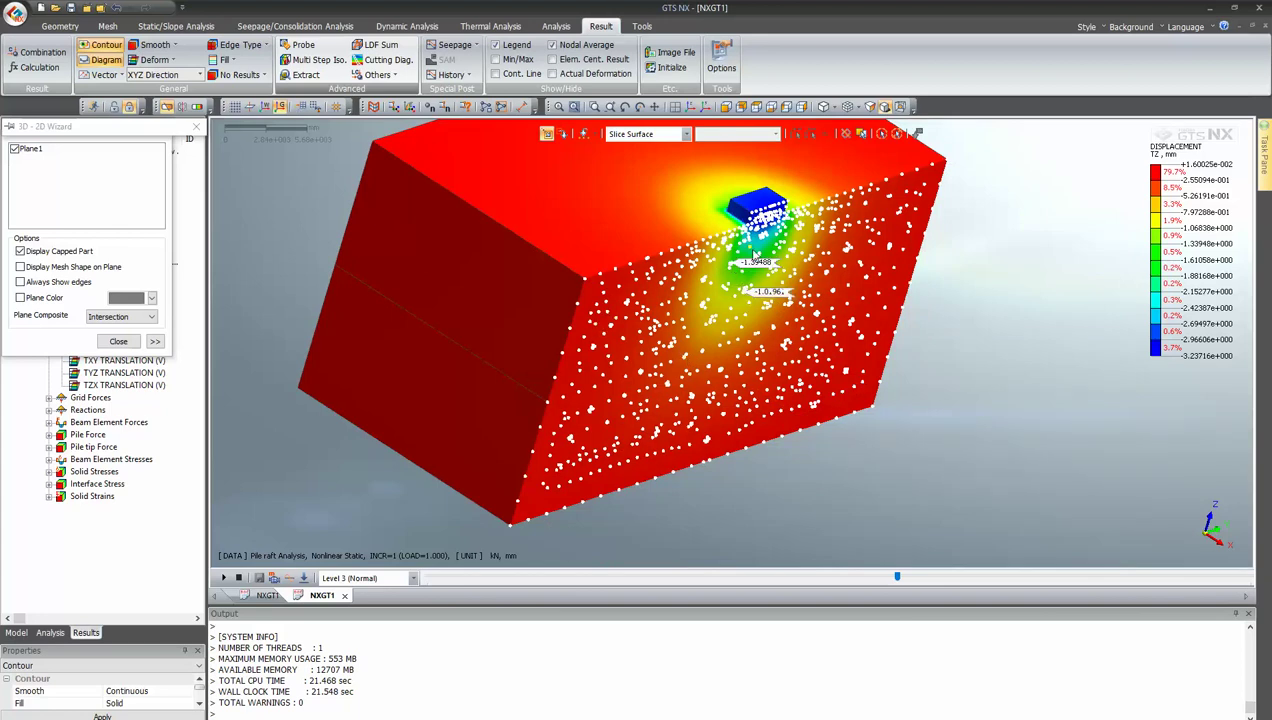
pyautogui.click(766, 244)
pyautogui.click(760, 230)
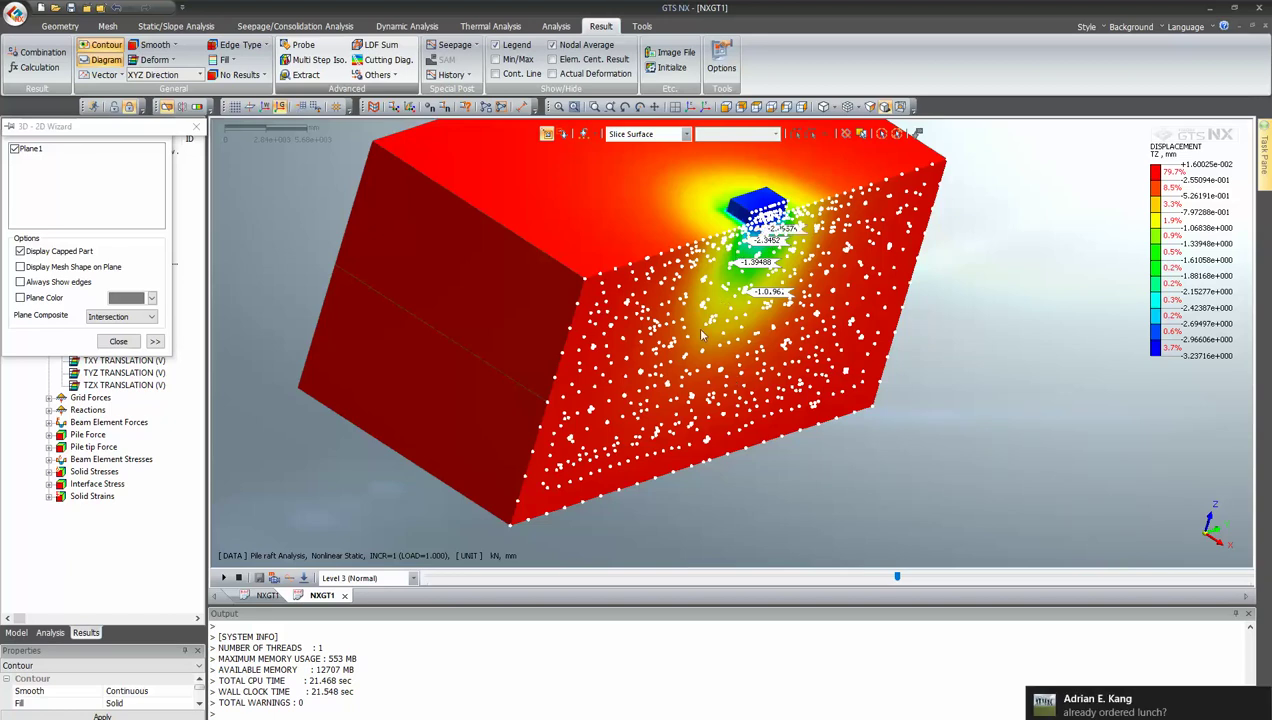
# - Tag three more points farther from the raft on the slice surface, examine them, and close the wizard
pyautogui.click(733, 320)
pyautogui.click(724, 292)
pyautogui.click(793, 257)
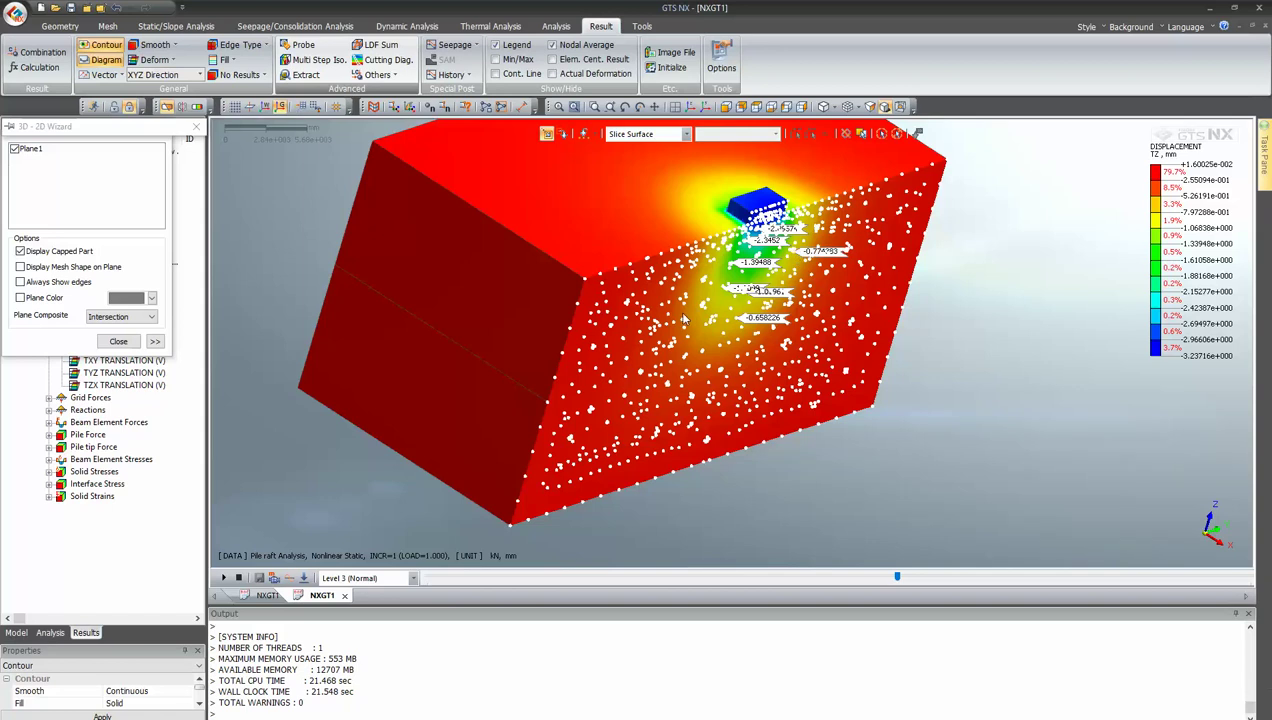
pyautogui.moveTo(685, 317); pyautogui.dragTo(798, 347, button='middle')
pyautogui.moveTo(1105, 346); pyautogui.dragTo(968, 240, button='middle')
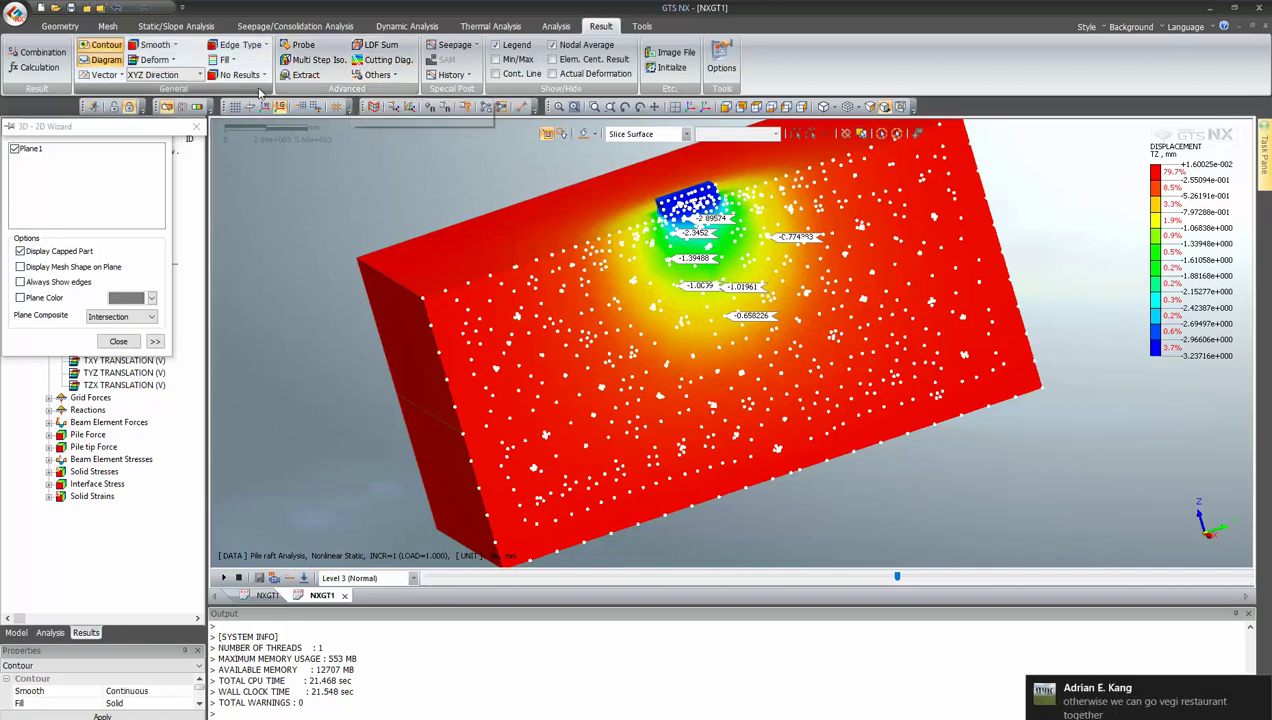
pyautogui.click(197, 129)
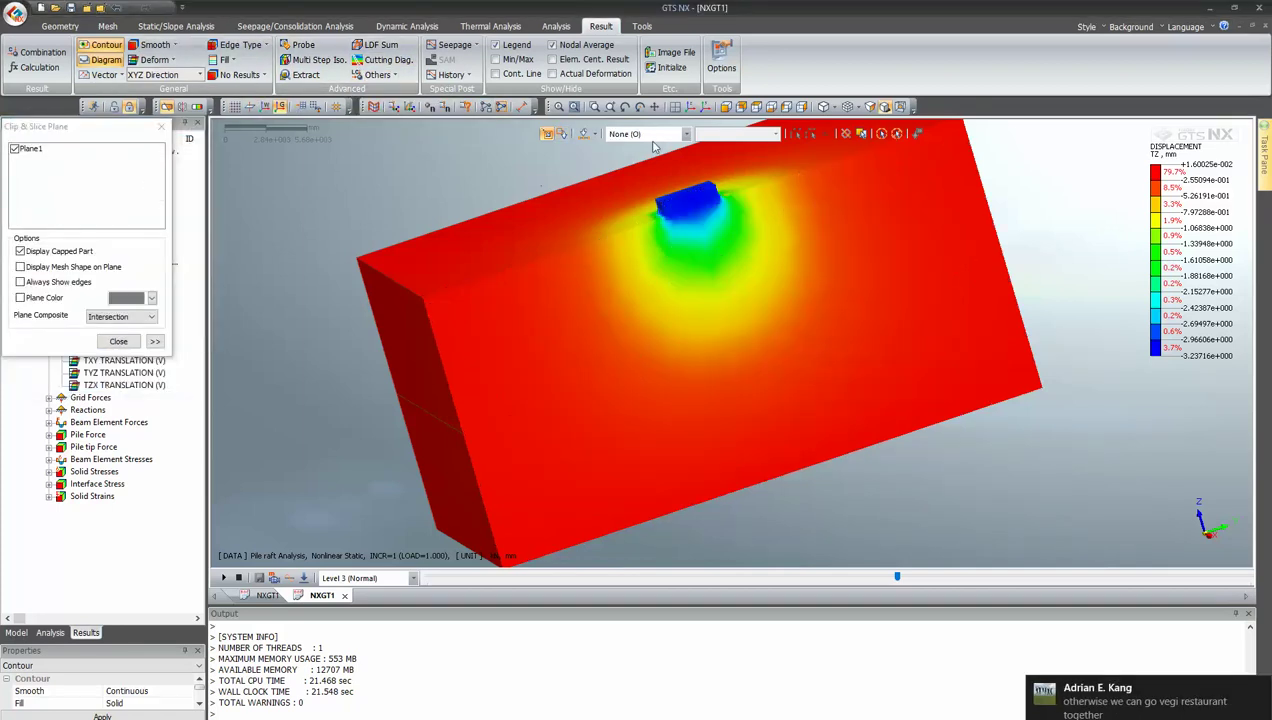
# - Close the clip plane settings in isometric view and display the S-ZZ solid stress contour on the clipped model
pyautogui.click(689, 107)
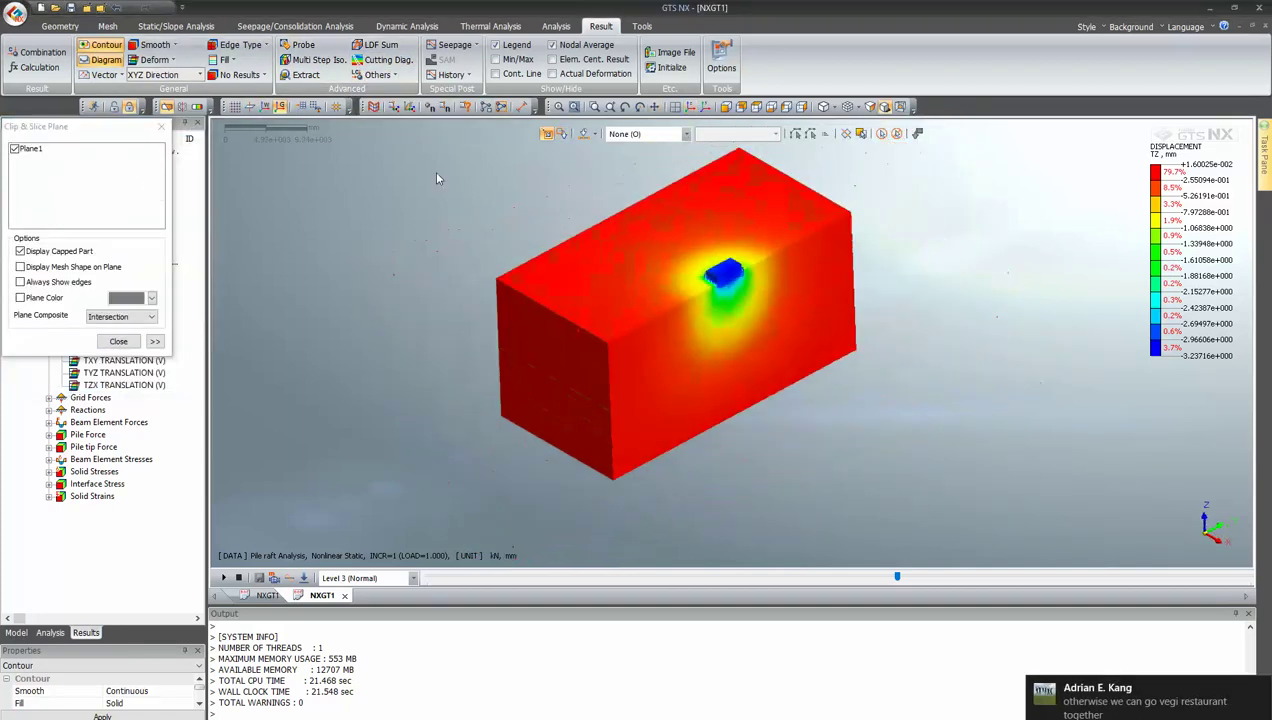
pyautogui.click(161, 126)
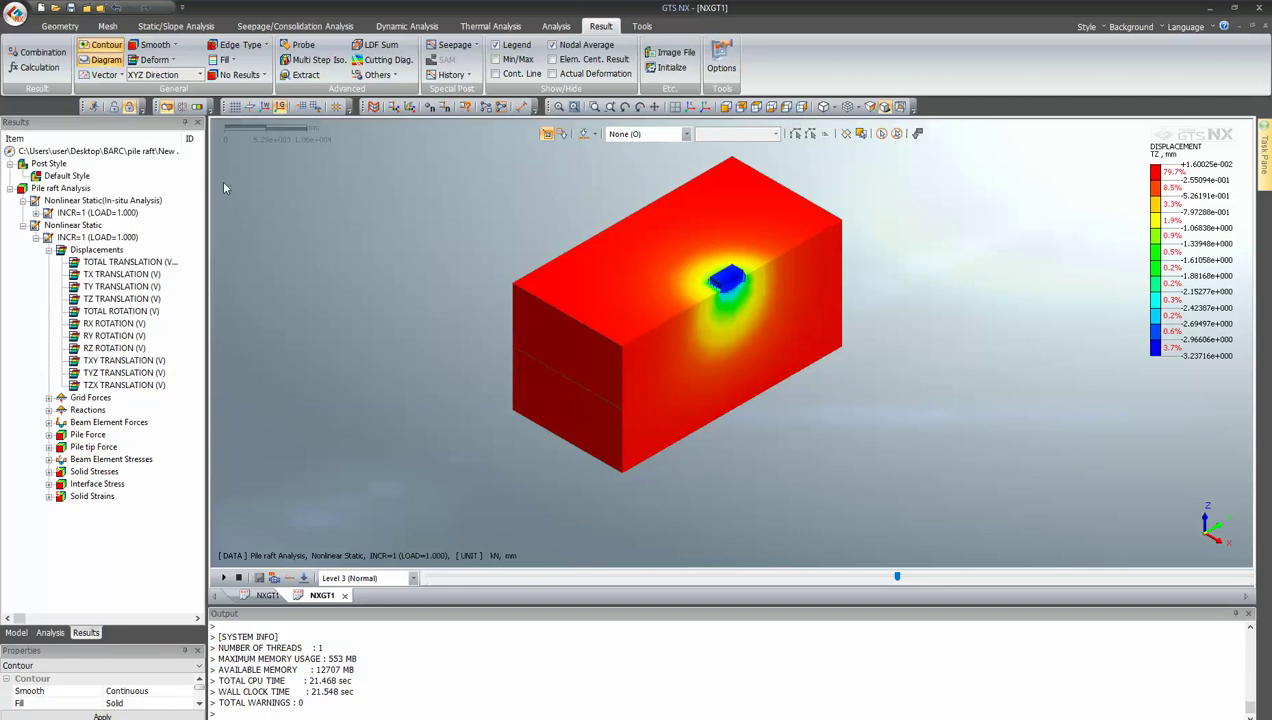
pyautogui.click(48, 459)
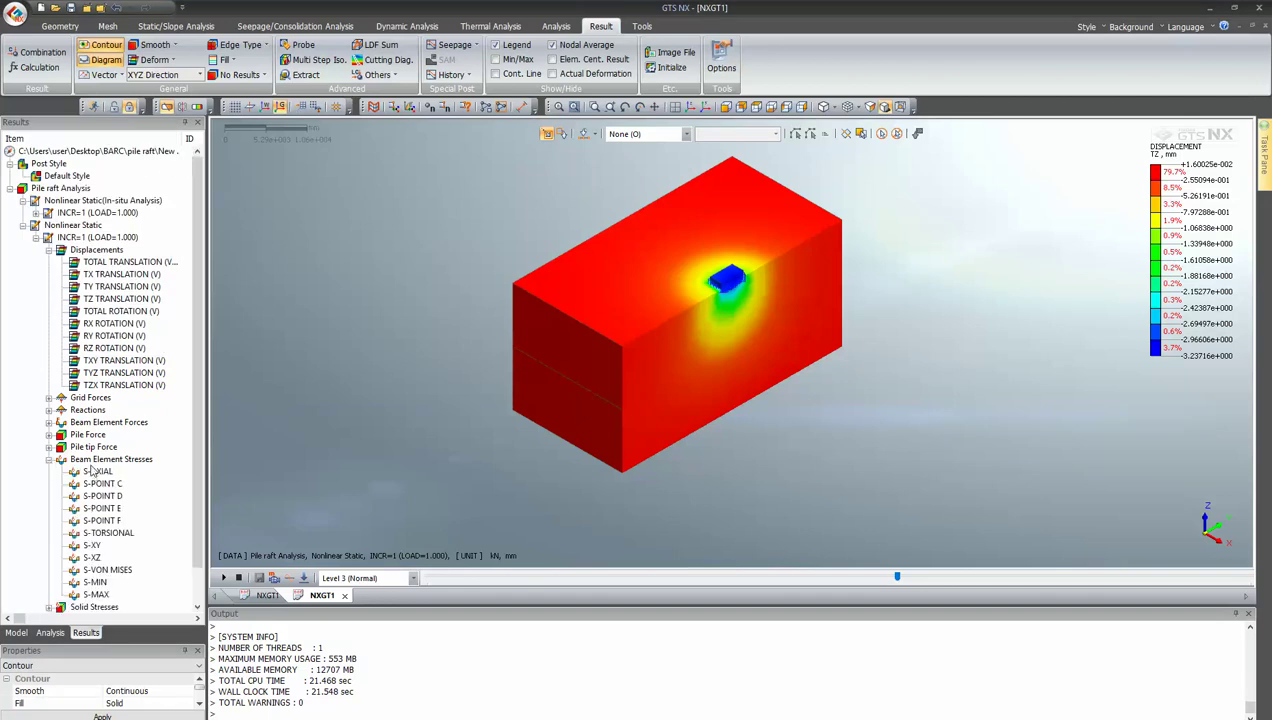
pyautogui.click(48, 422)
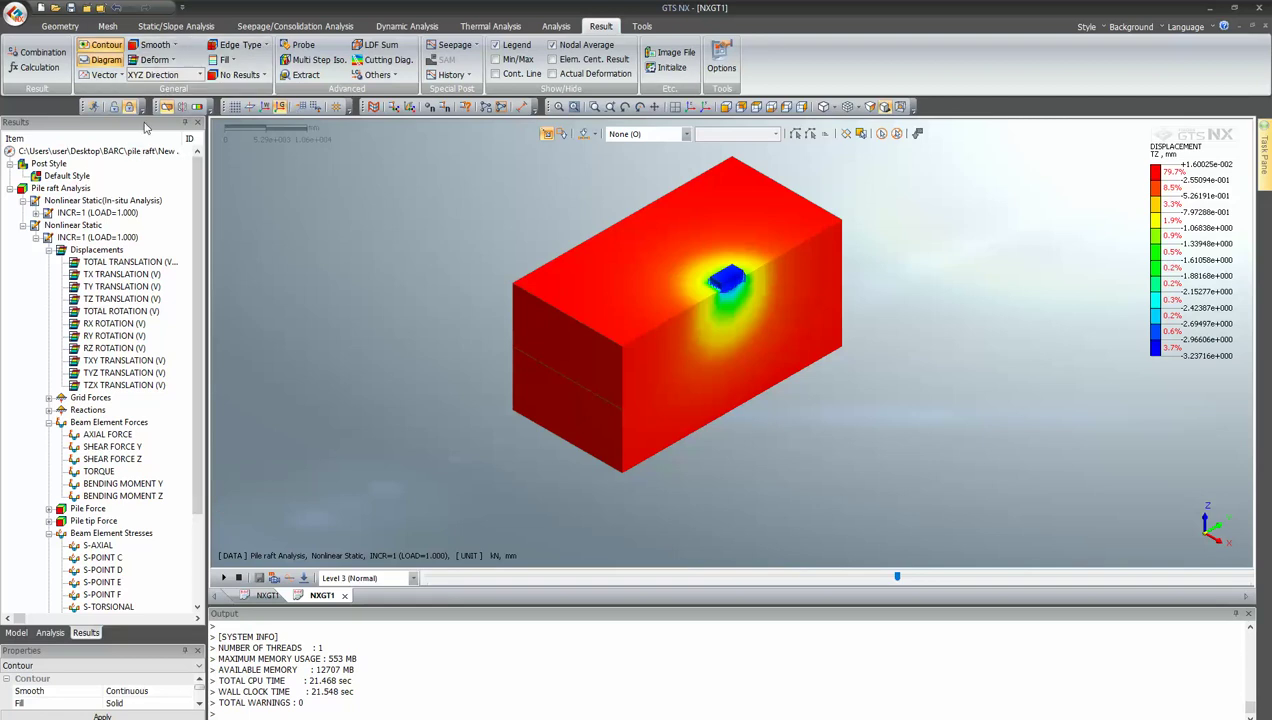
pyautogui.scroll(-3, 68, 372)
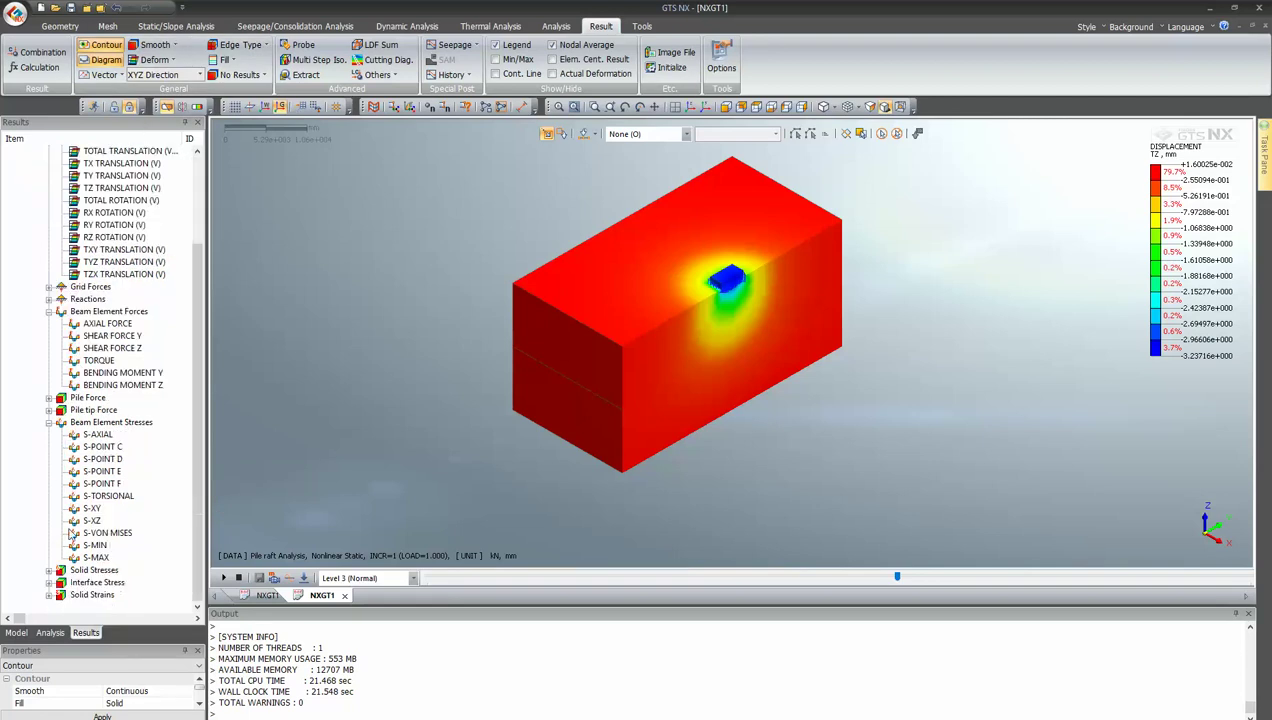
pyautogui.click(49, 570)
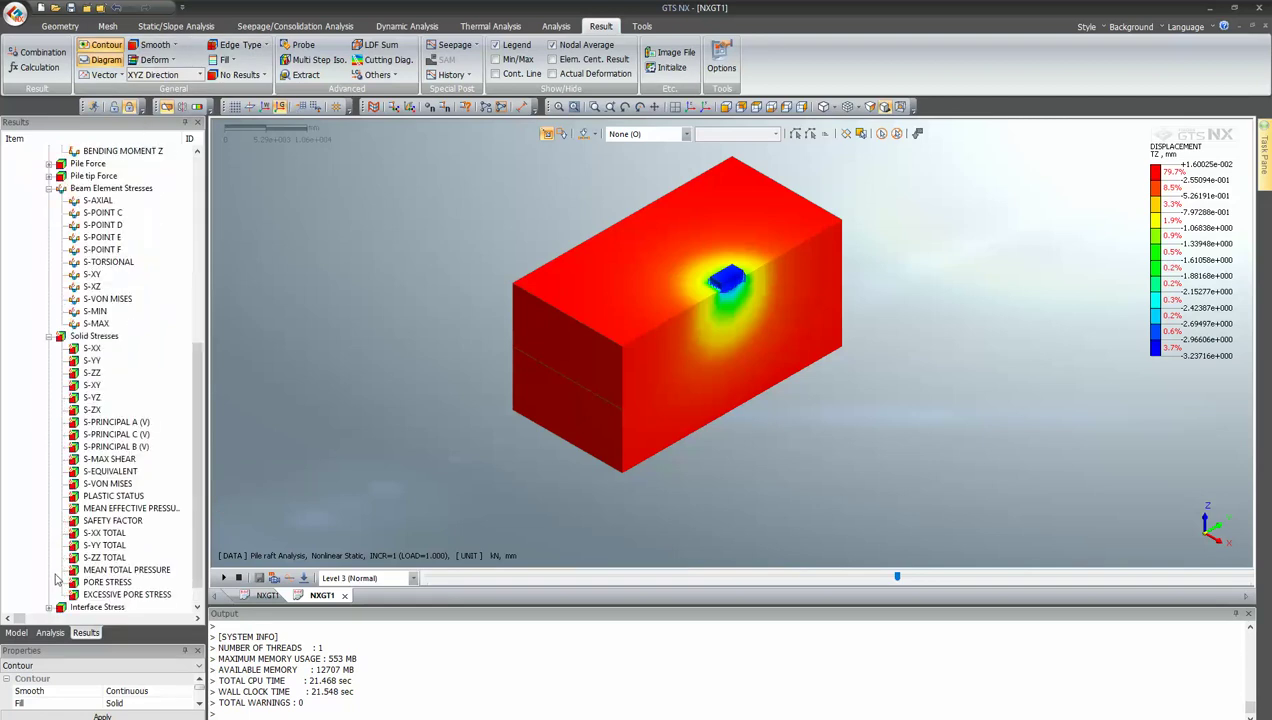
pyautogui.click(90, 373)
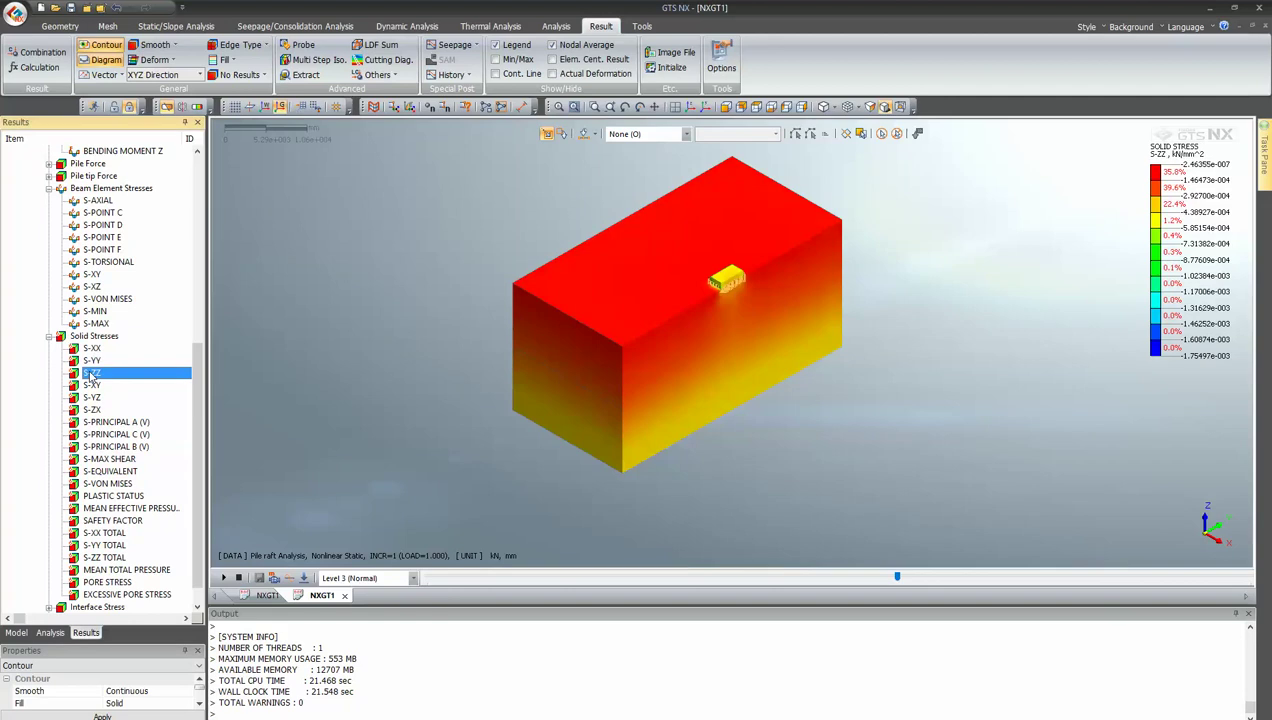
pyautogui.click(49, 336)
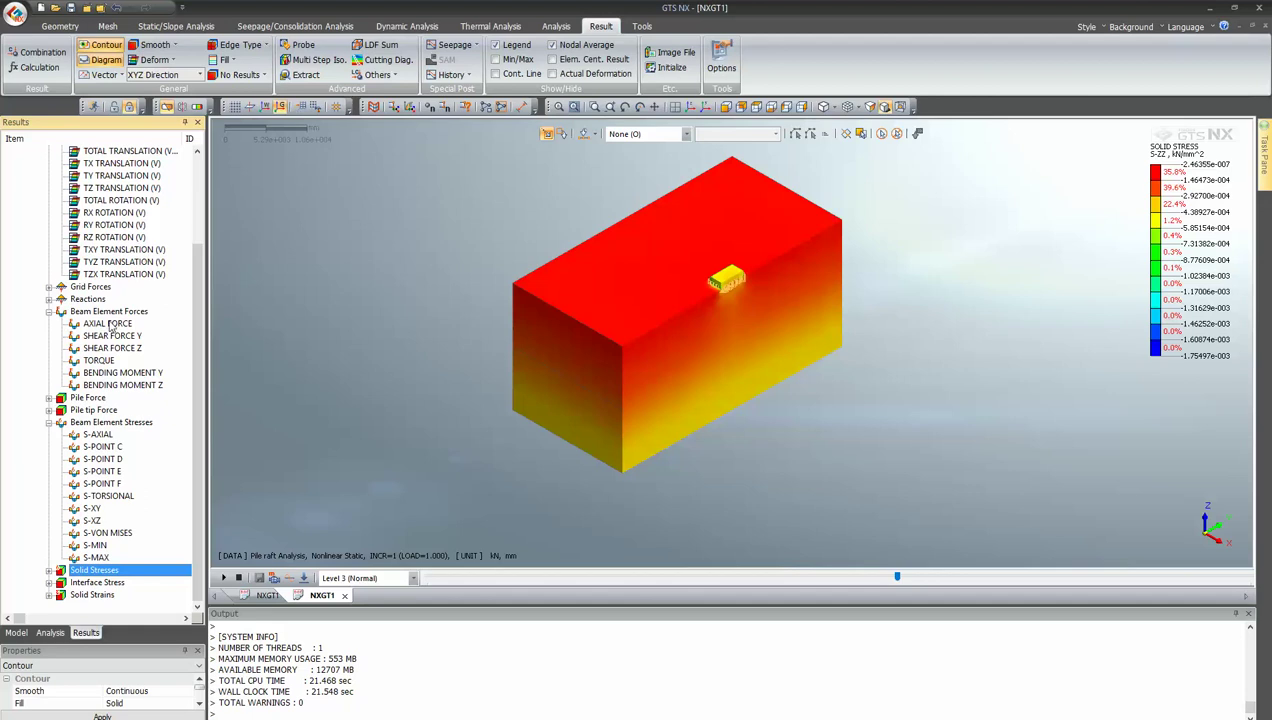
# - Hide all mesh sets except Piles, Pile-Soil interface and Pile Tip, shown in isometric view
pyautogui.click(50, 632)
pyautogui.click(16, 632)
pyautogui.scroll(-1, 27, 475)
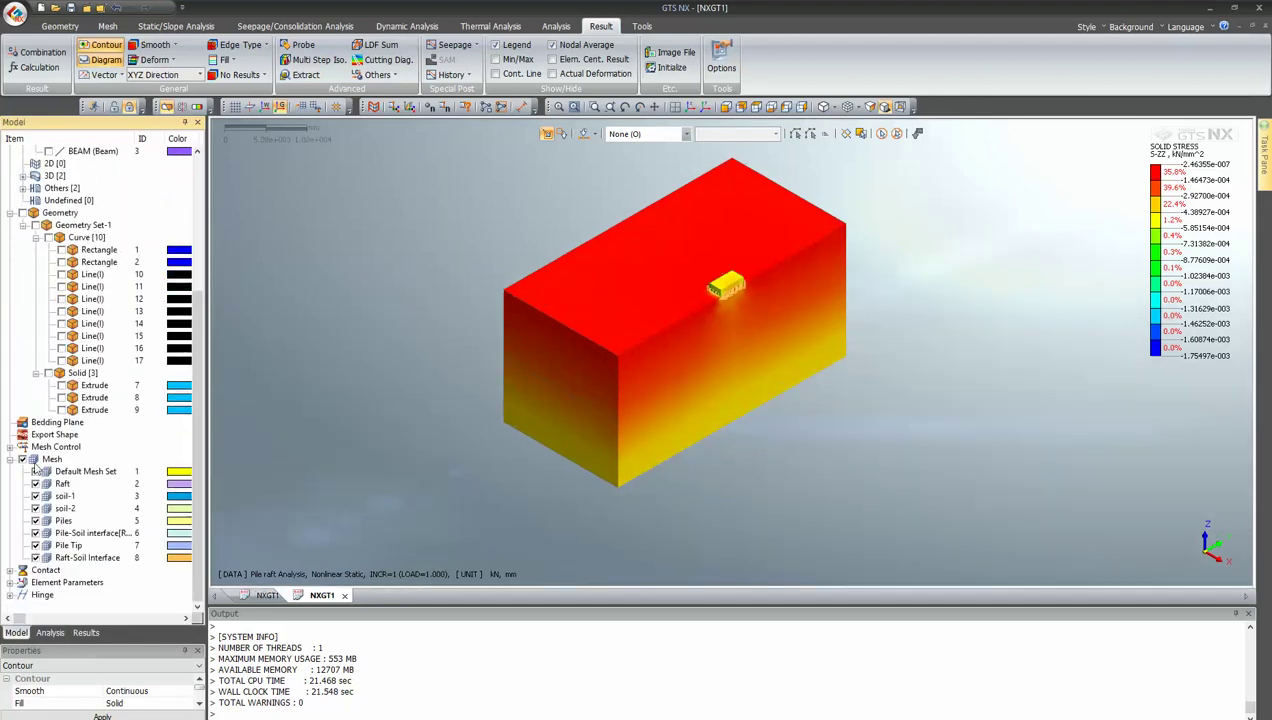
pyautogui.click(27, 461)
pyautogui.click(36, 521)
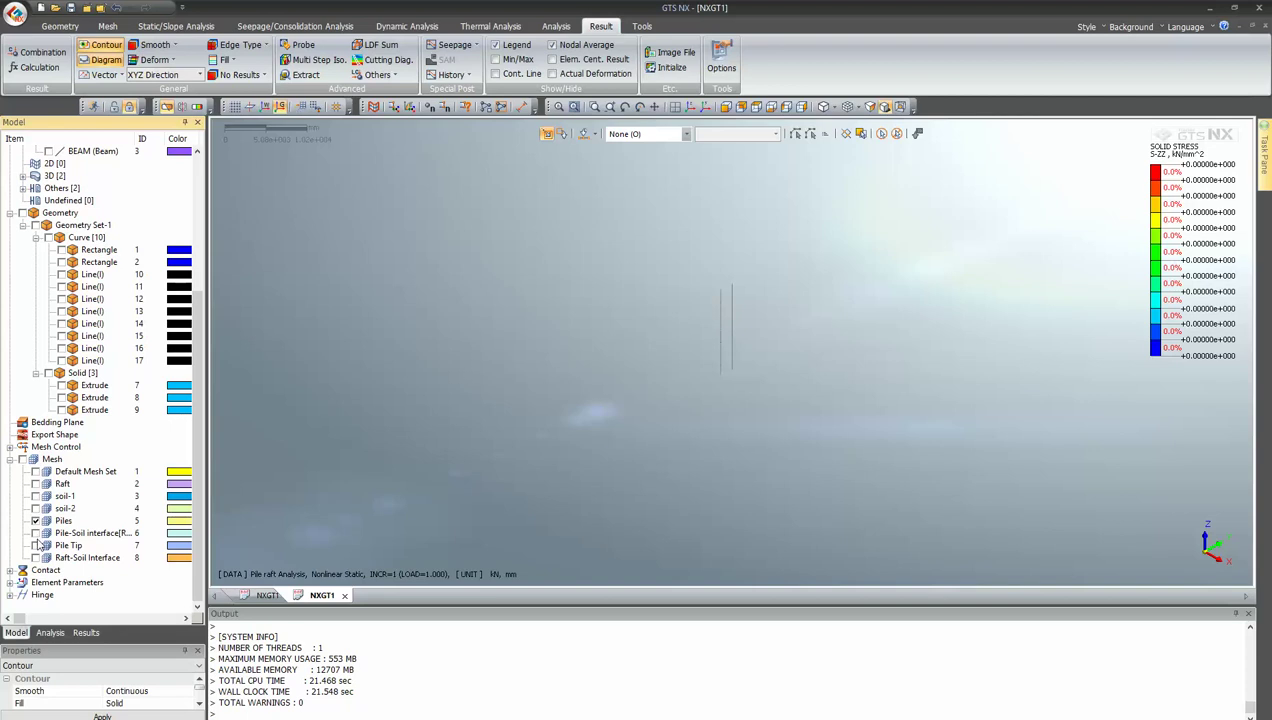
pyautogui.click(36, 533)
pyautogui.click(689, 106)
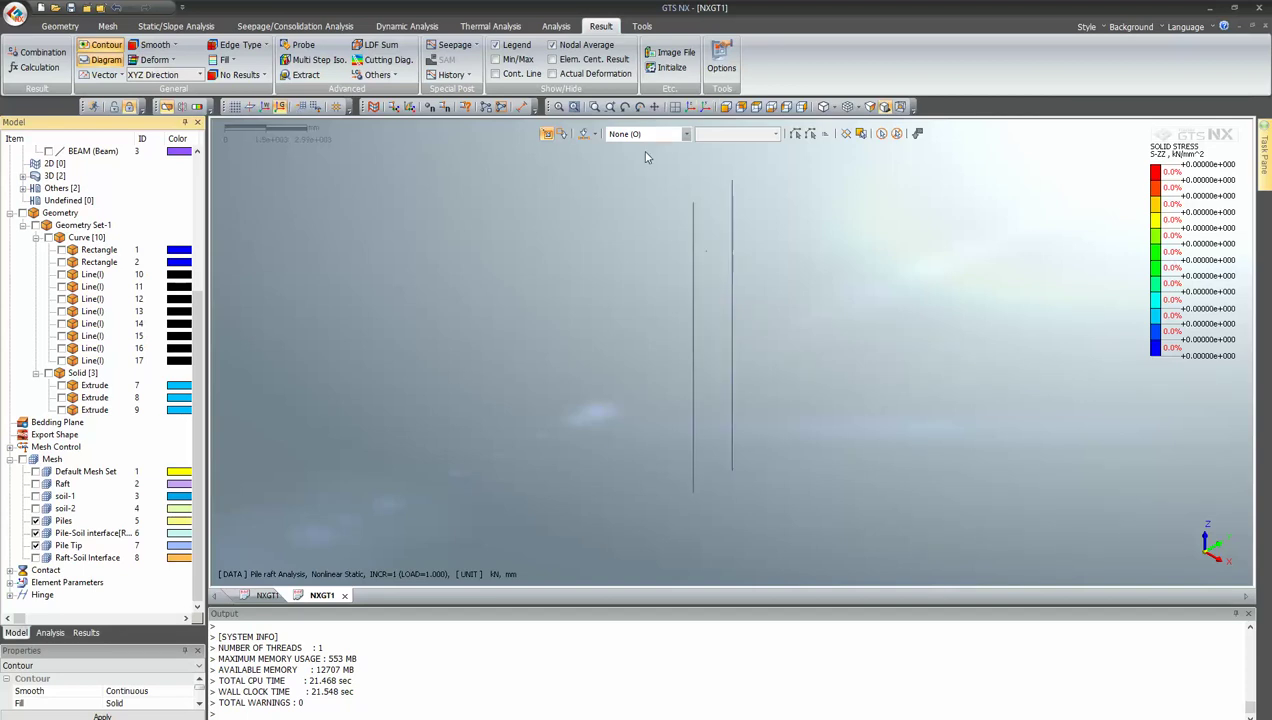
# - Display the Axial Force diagram from the beam element forces for all piles, unclipped, and examine its distribution
pyautogui.click(80, 634)
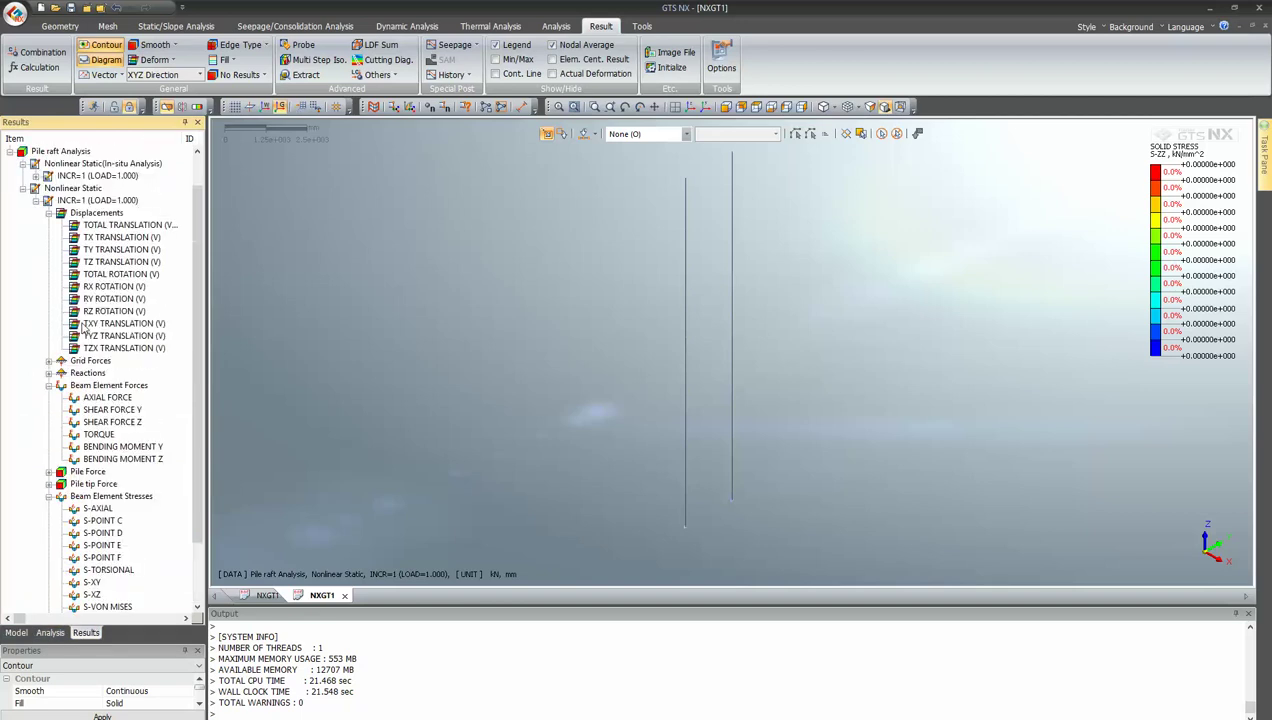
pyautogui.click(107, 397)
pyautogui.moveTo(417, 346); pyautogui.dragTo(530, 368, button='middle')
pyautogui.moveTo(470, 240)
pyautogui.mouseDown(button='middle')
pyautogui.moveTo(514, 265)
pyautogui.moveTo(488, 258)
pyautogui.mouseUp(button='middle')
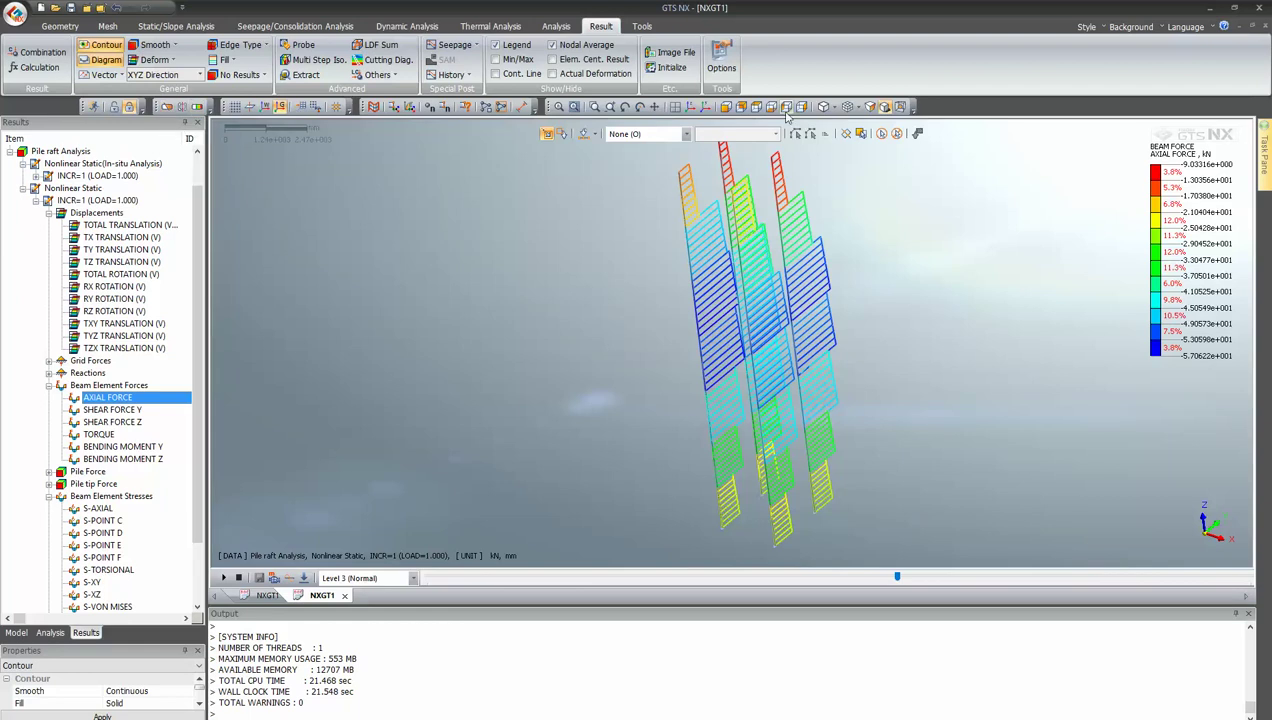
pyautogui.moveTo(692, 300); pyautogui.dragTo(727, 387, button='middle')
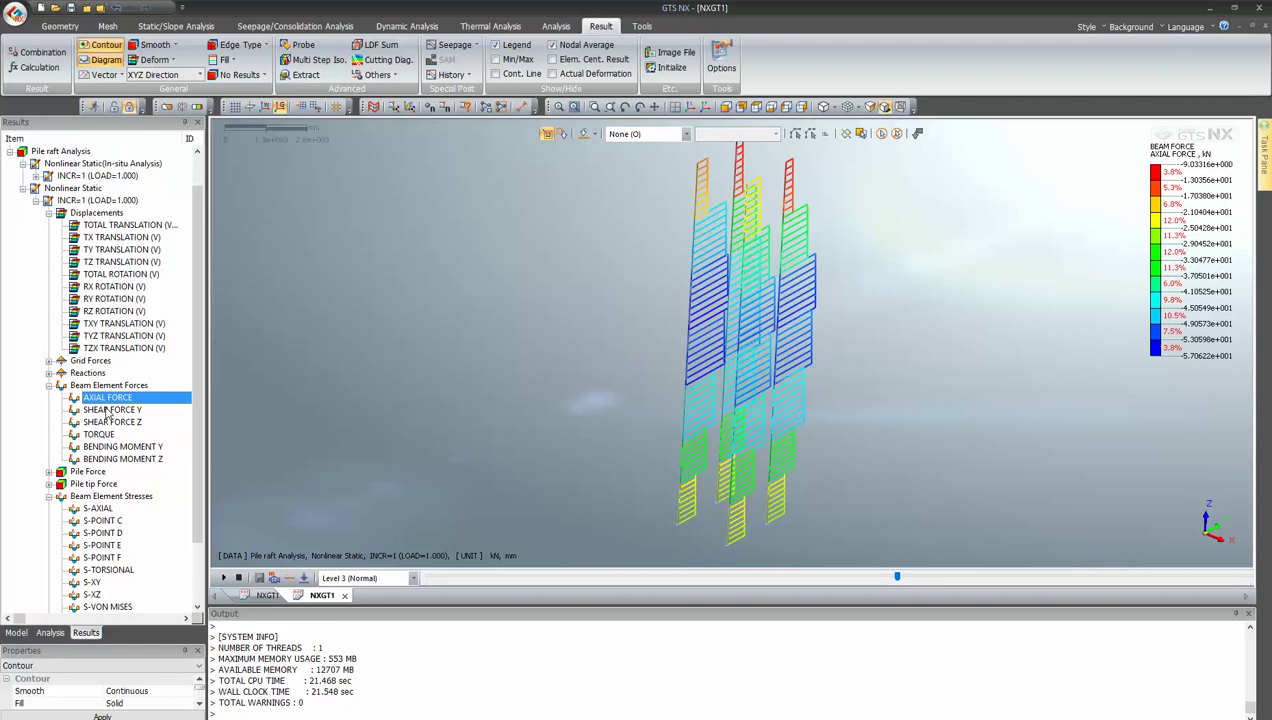
# - Display the Shear Force Y and Shear Force Z beam force diagrams of the piles in turn
pyautogui.click(107, 411)
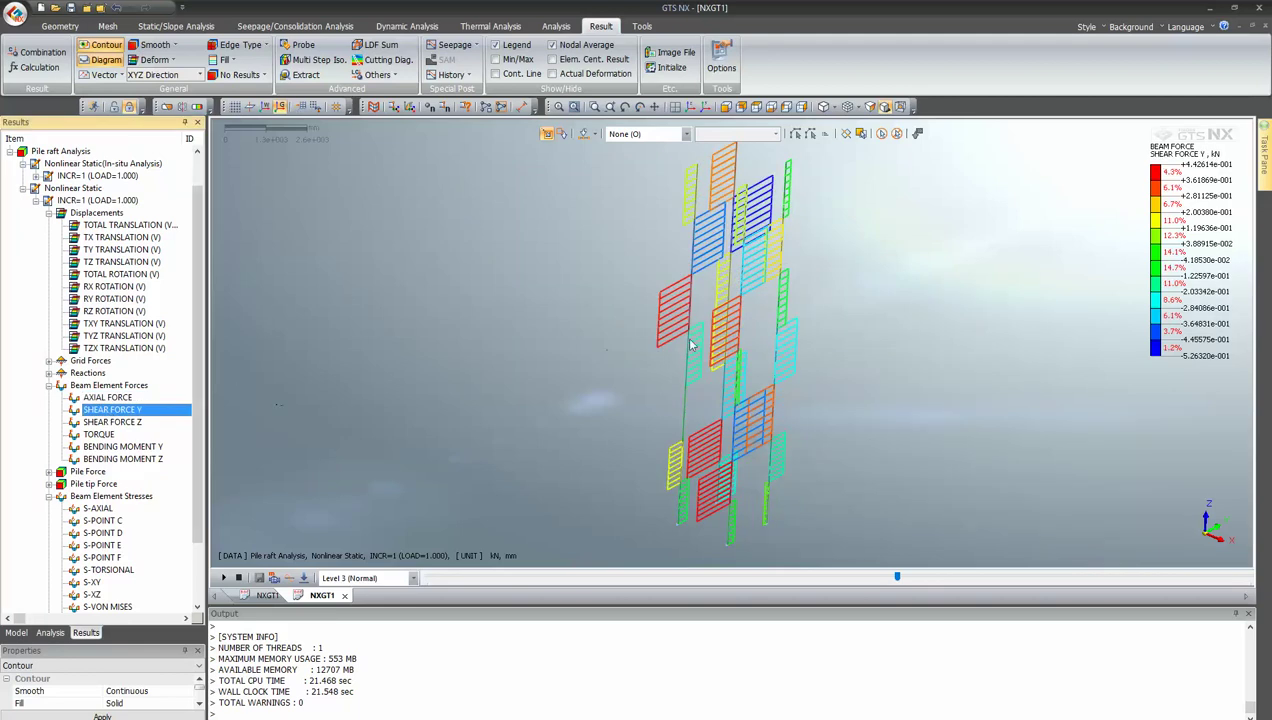
pyautogui.click(99, 425)
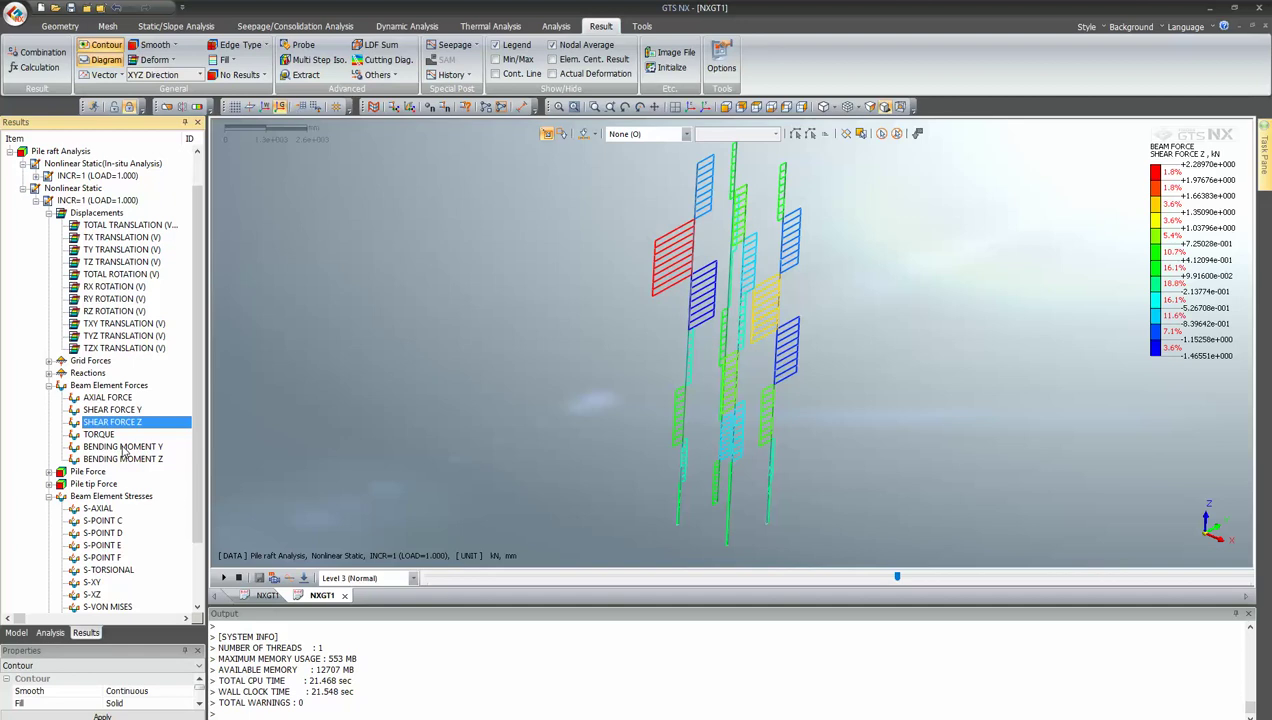
# - Display the Bending Moment Y and Bending Moment Z beam force diagrams of the piles in turn
pyautogui.click(123, 448)
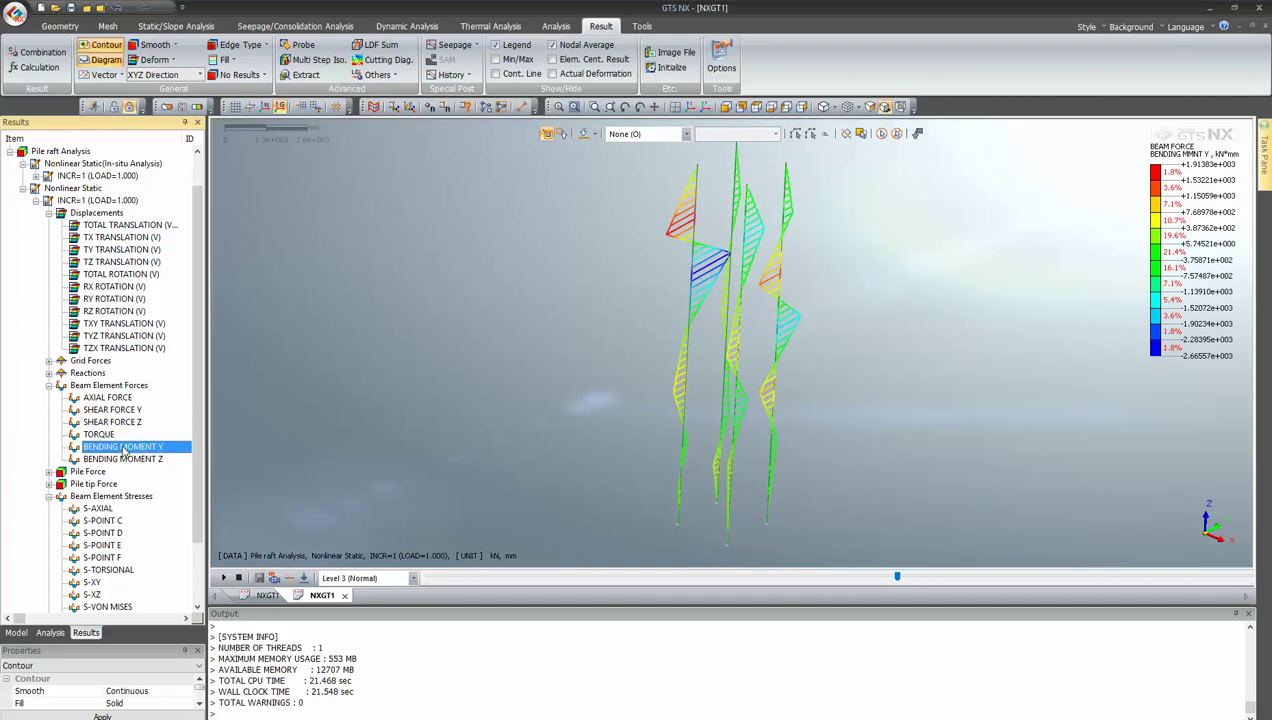
pyautogui.click(129, 459)
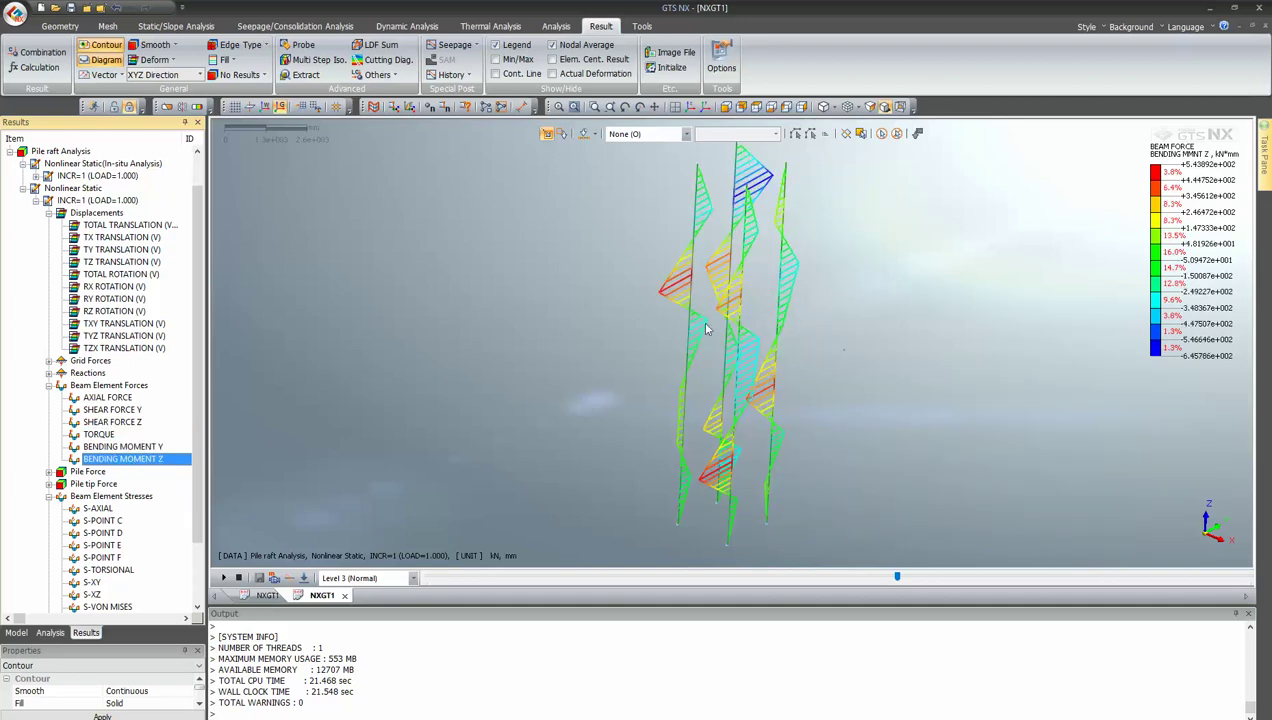
pyautogui.moveTo(705, 328); pyautogui.dragTo(561, 338, button='middle')
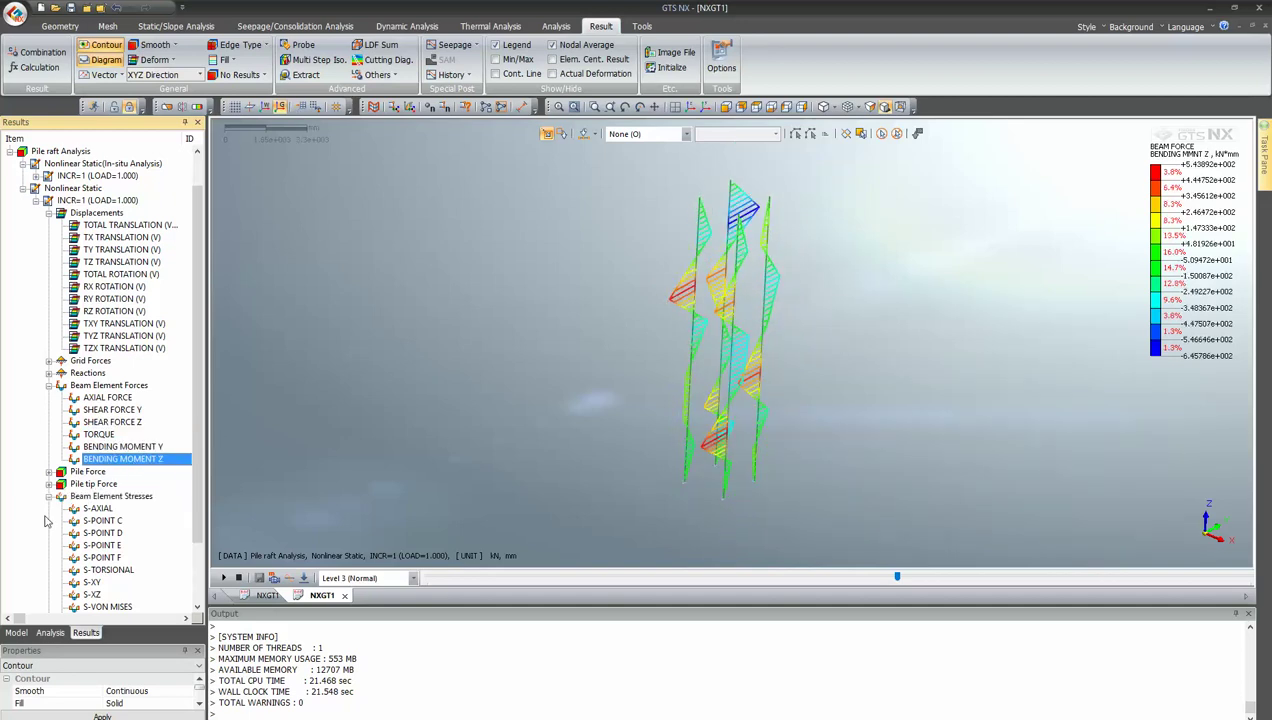
# - Display the Tangential X pile force diagram, show the element coordinate axes on the piles, and examine it
pyautogui.click(49, 471)
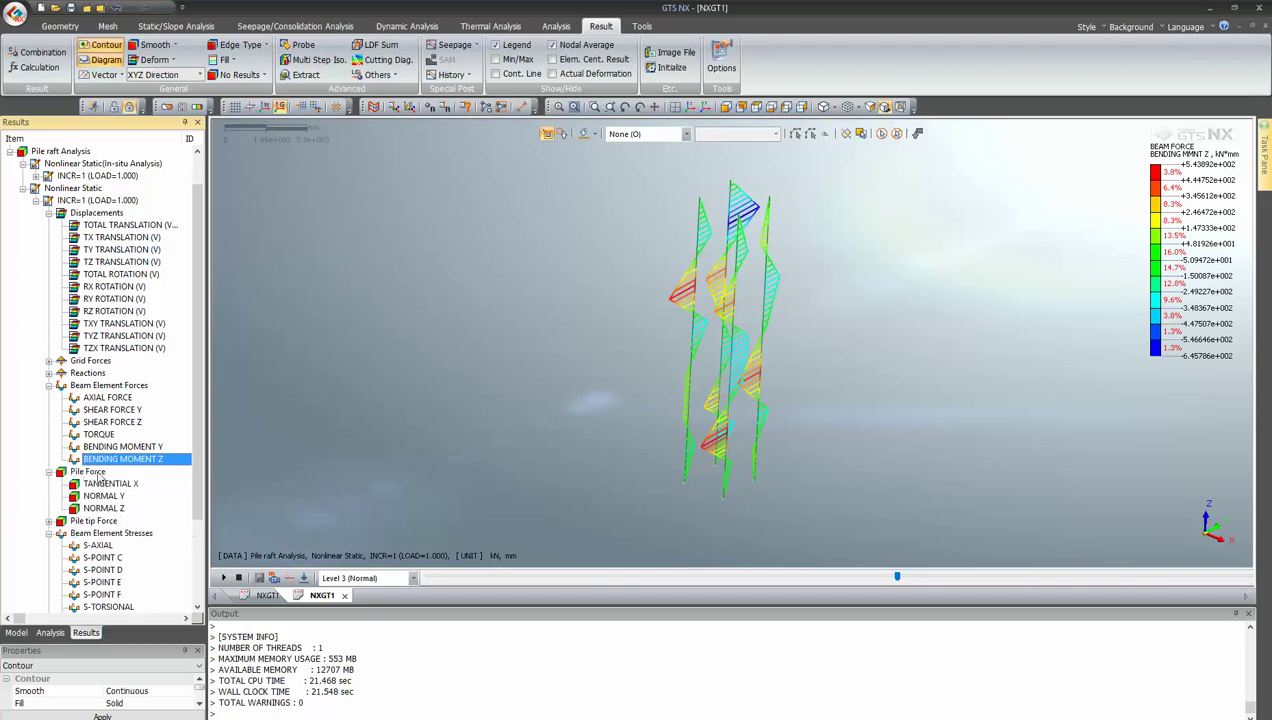
pyautogui.click(48, 632)
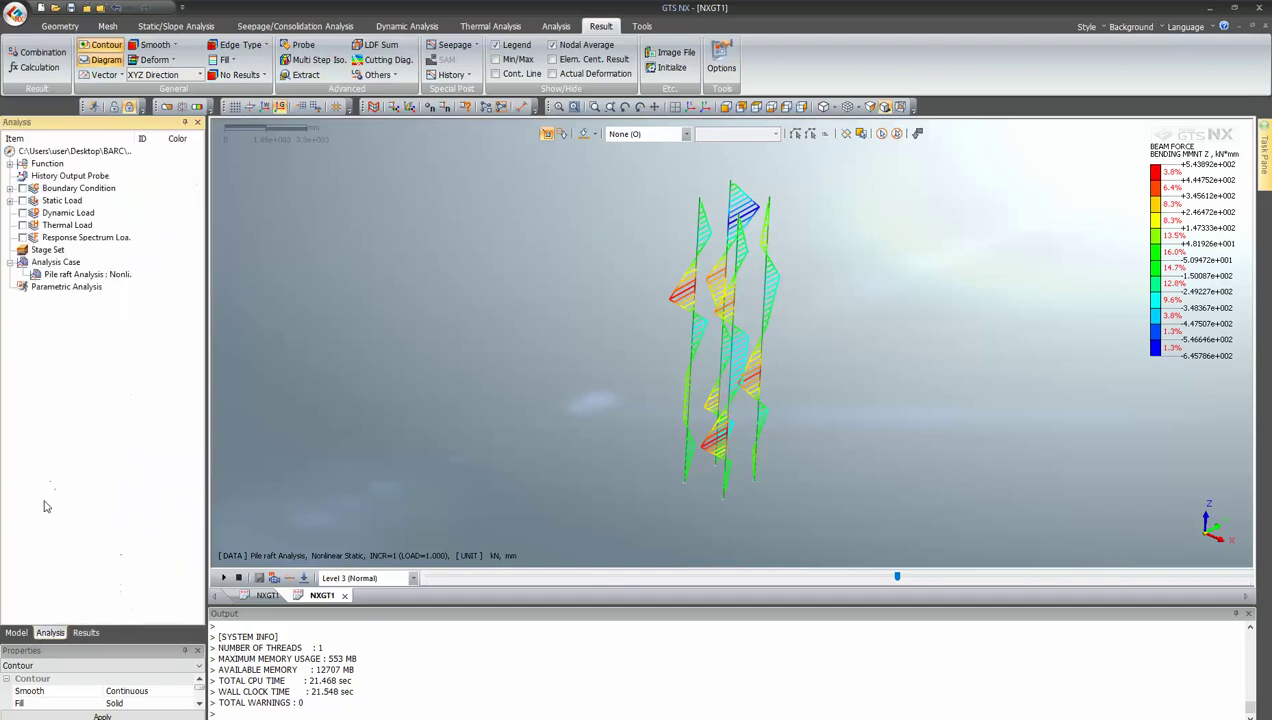
pyautogui.click(16, 632)
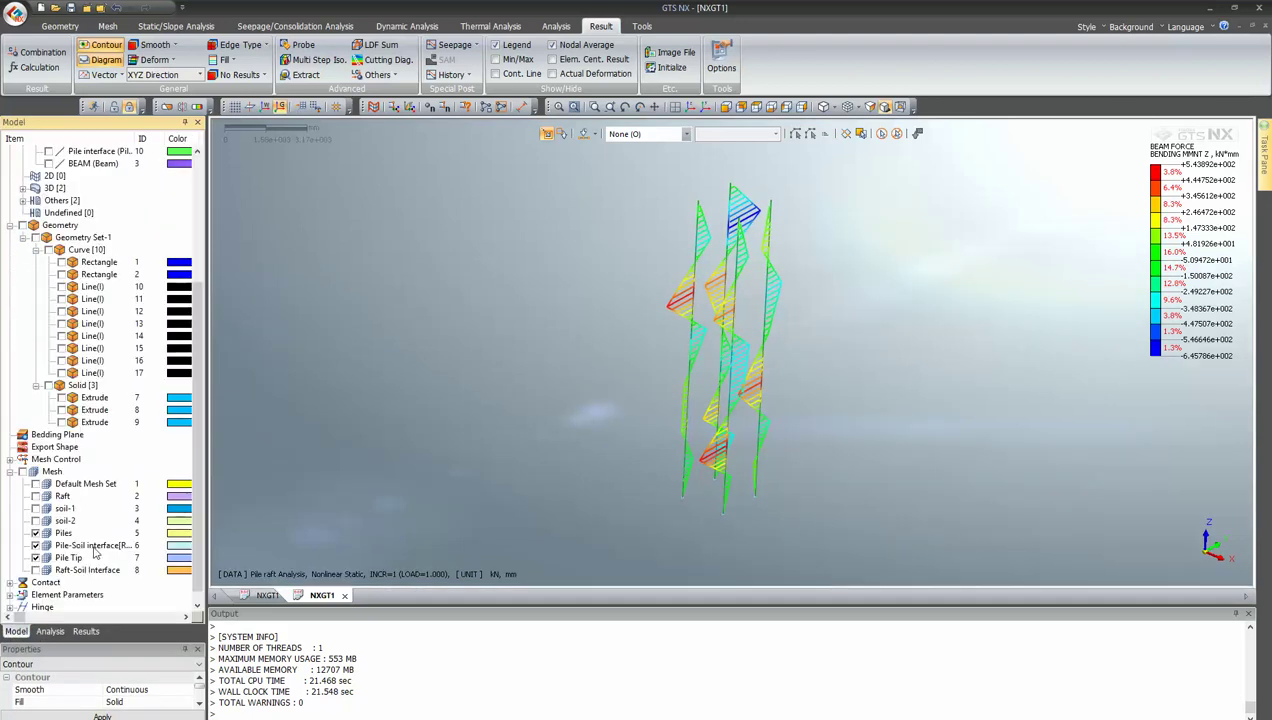
pyautogui.click(85, 632)
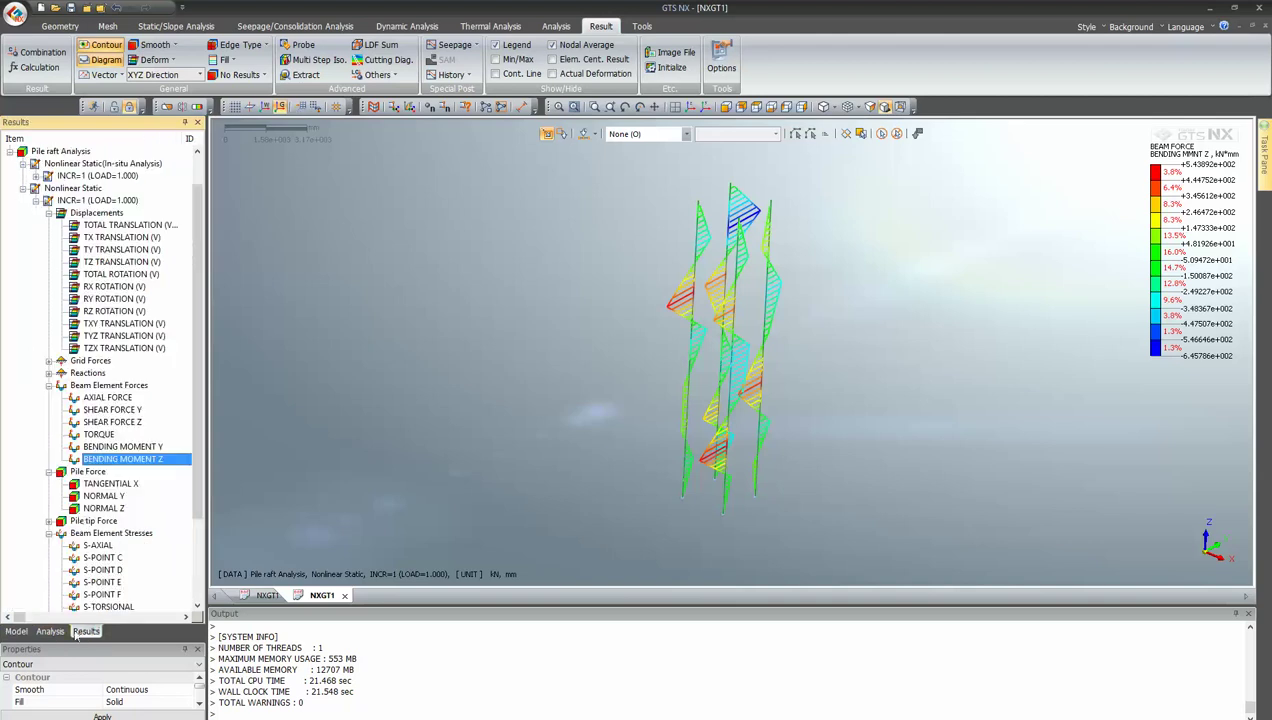
pyautogui.click(112, 484)
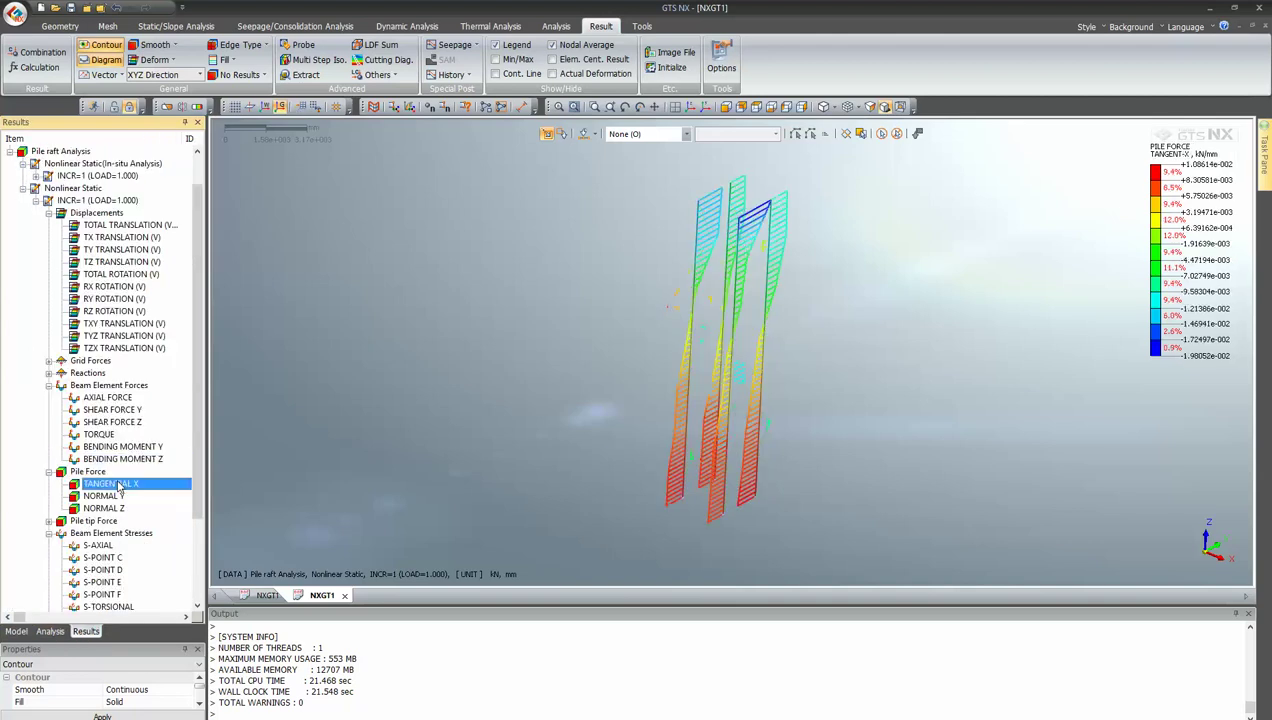
pyautogui.click(395, 108)
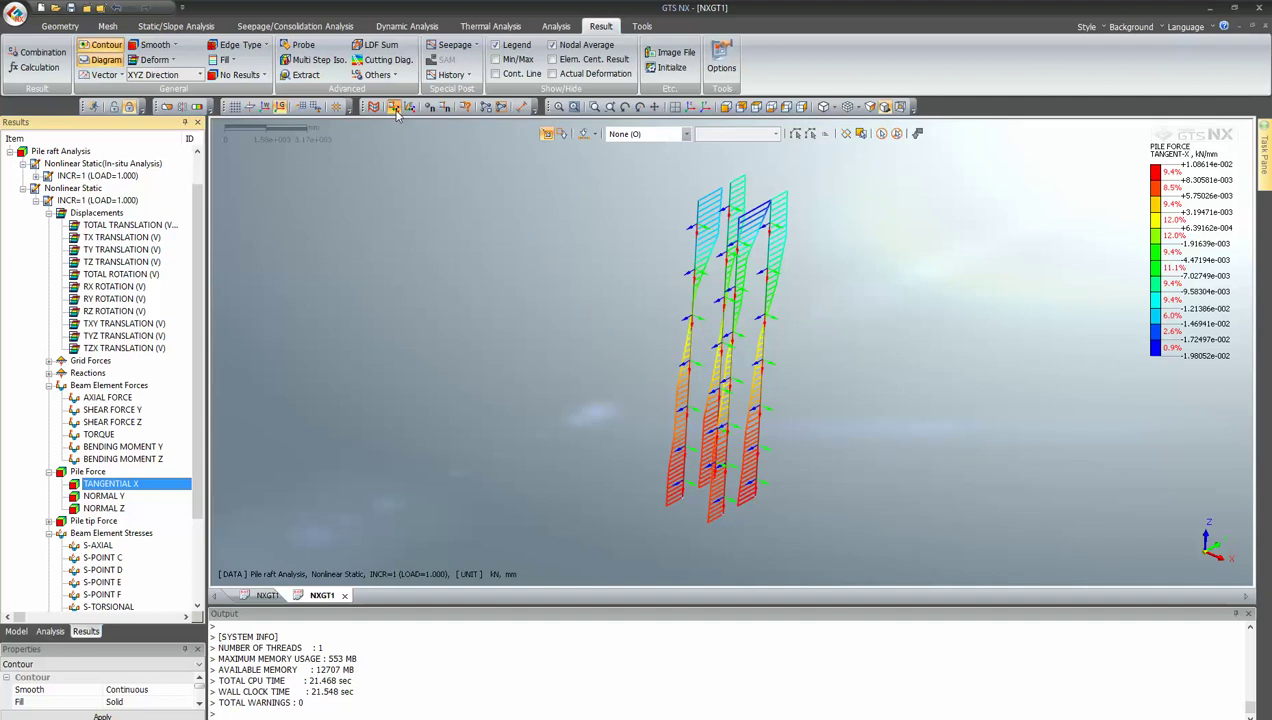
pyautogui.scroll(2, 703, 327)
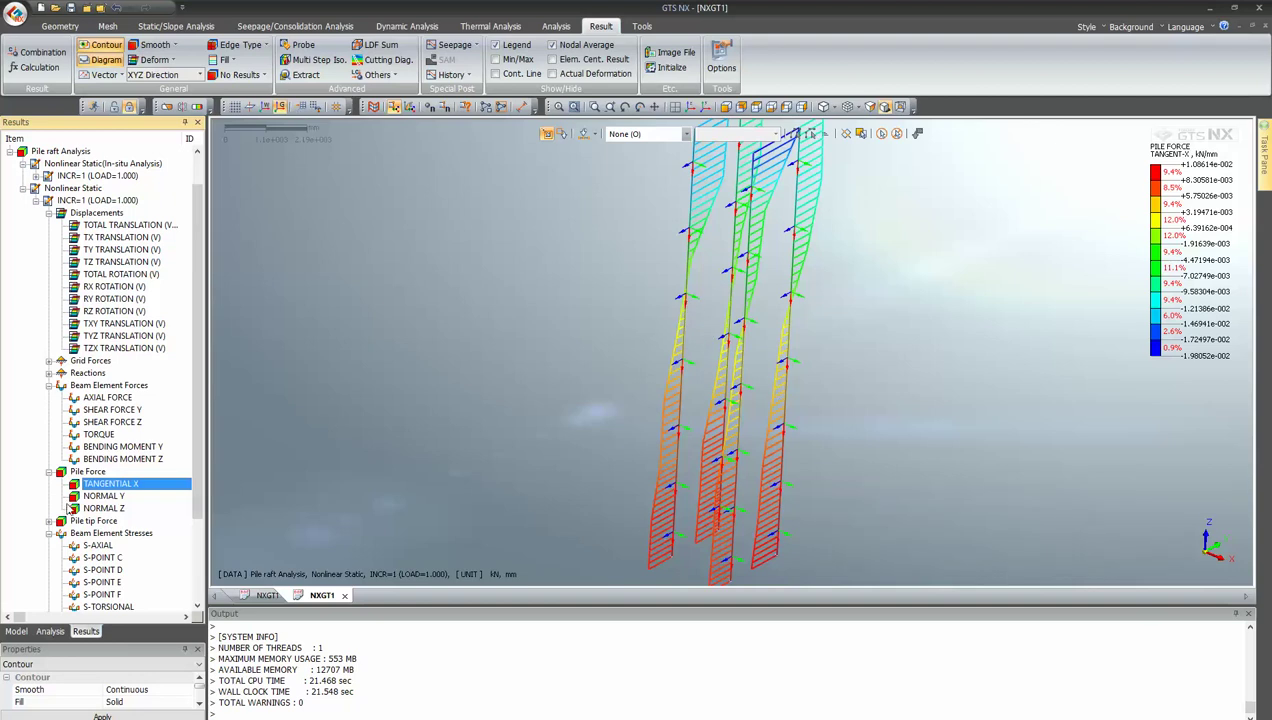
pyautogui.scroll(-2, 599, 367)
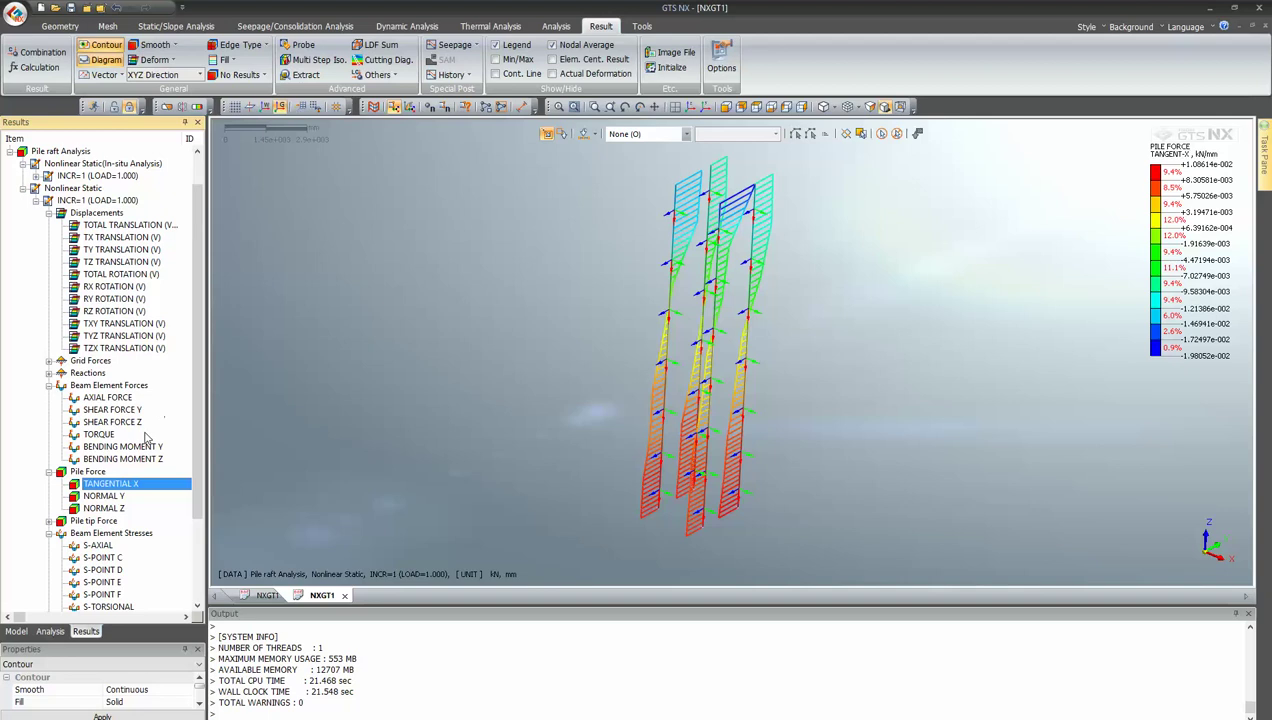
# - Display the Normal Y and Normal Z pile force diagrams in turn
pyautogui.click(125, 499)
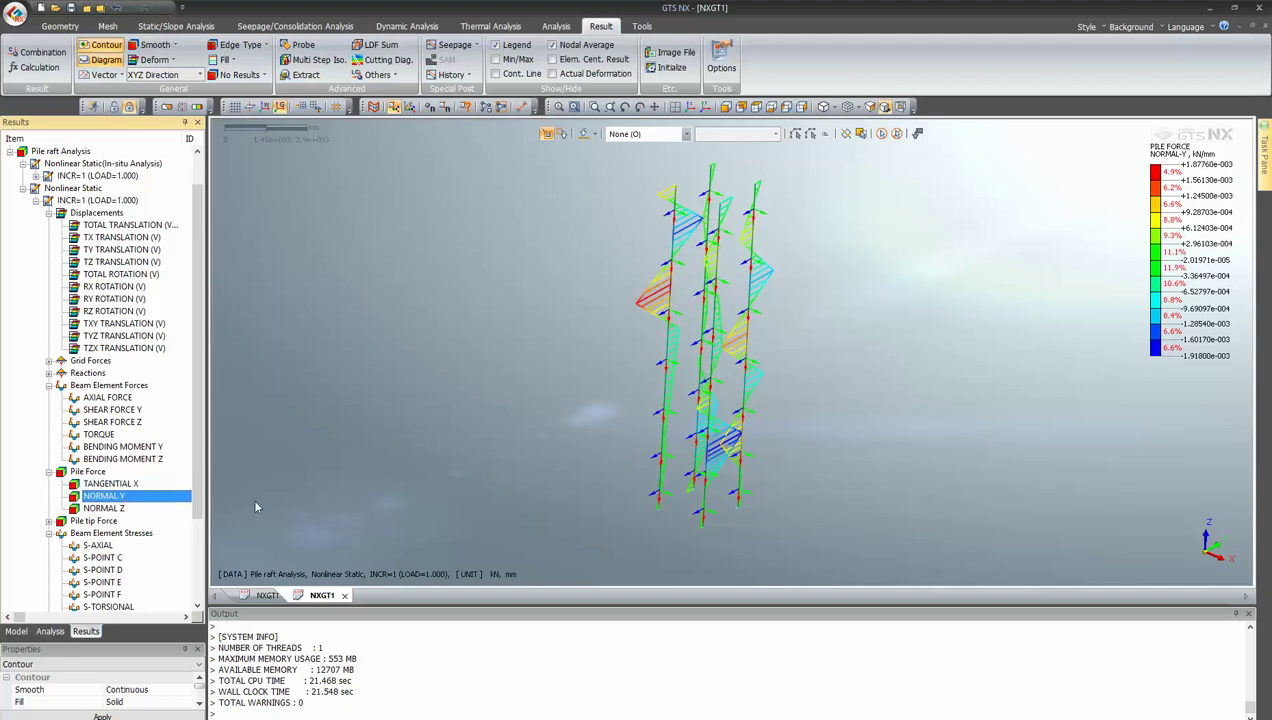
pyautogui.click(110, 509)
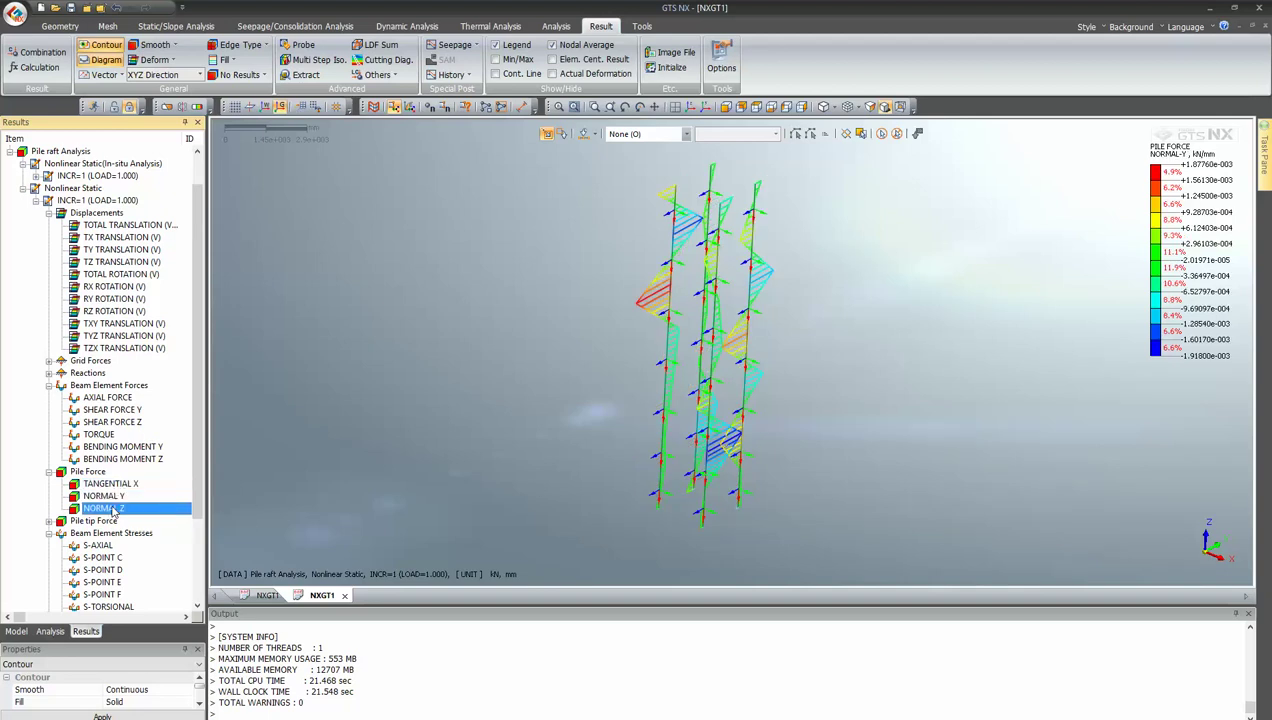
# - Display the Pile tip Force results Tangential X, Normal Z and Normal Y, ending on Tangential X in isometric view
pyautogui.click(49, 546)
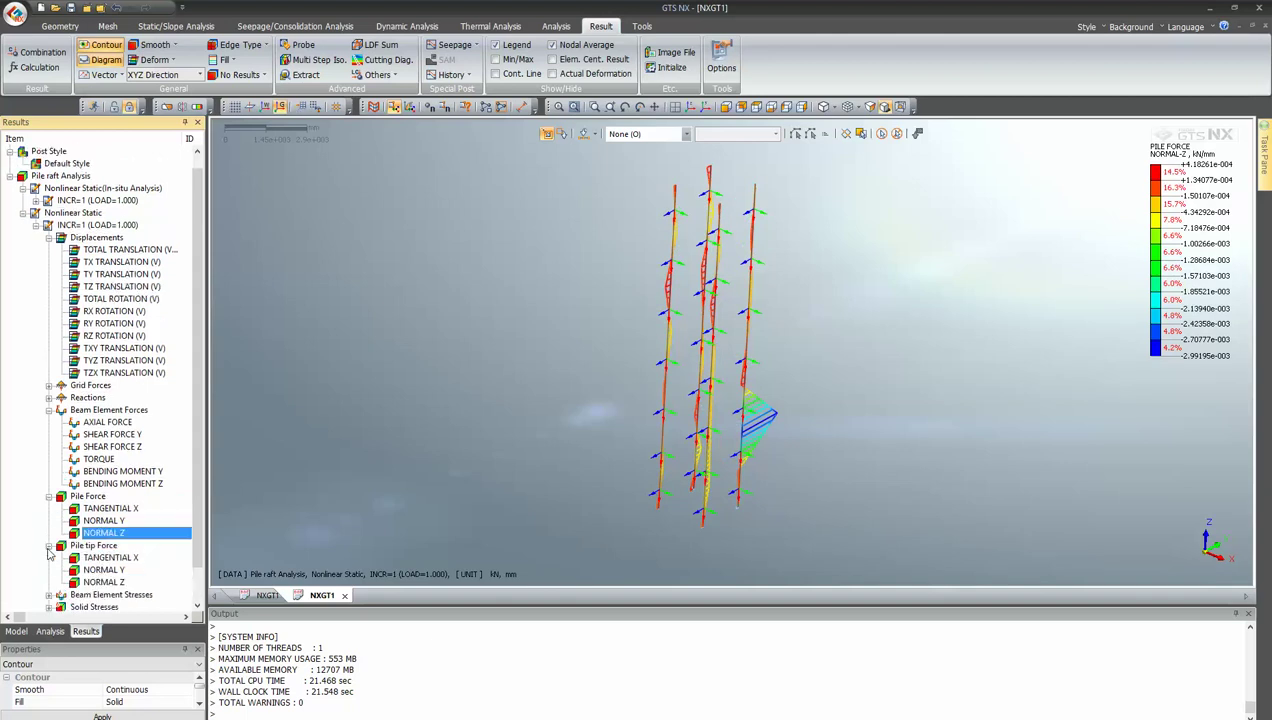
pyautogui.click(111, 558)
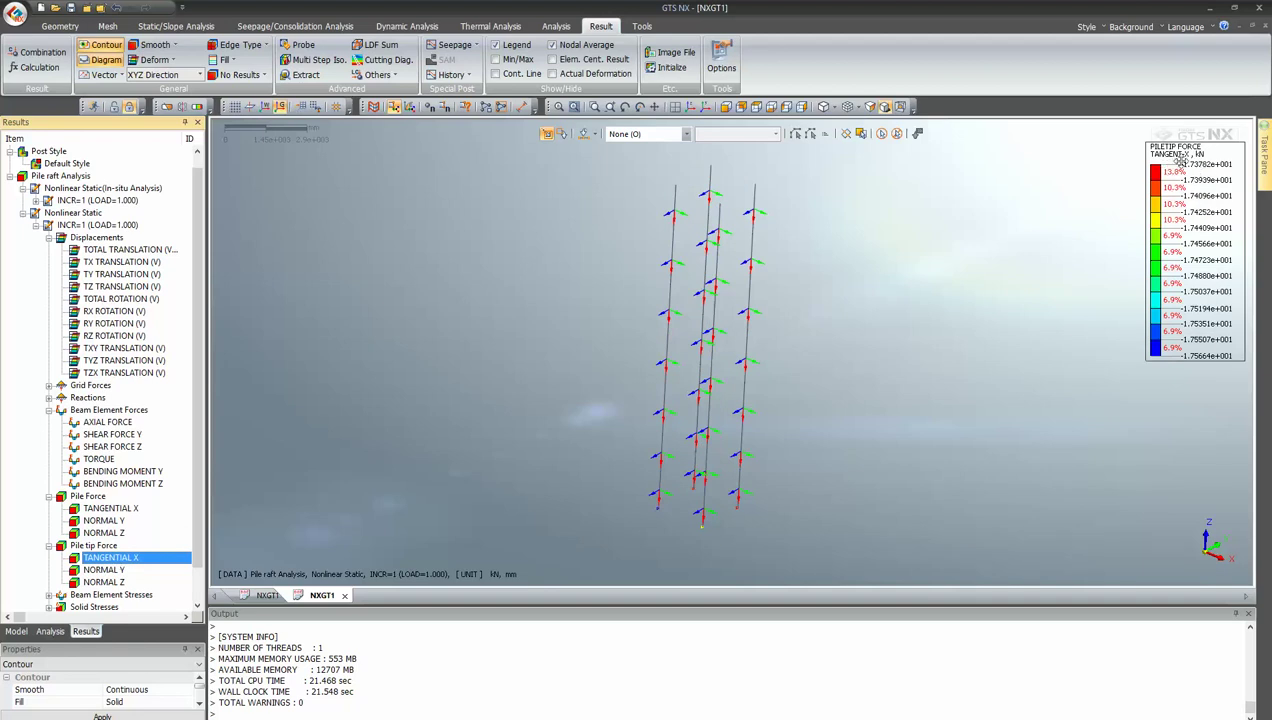
pyautogui.moveTo(1185, 173); pyautogui.dragTo(1175, 235)
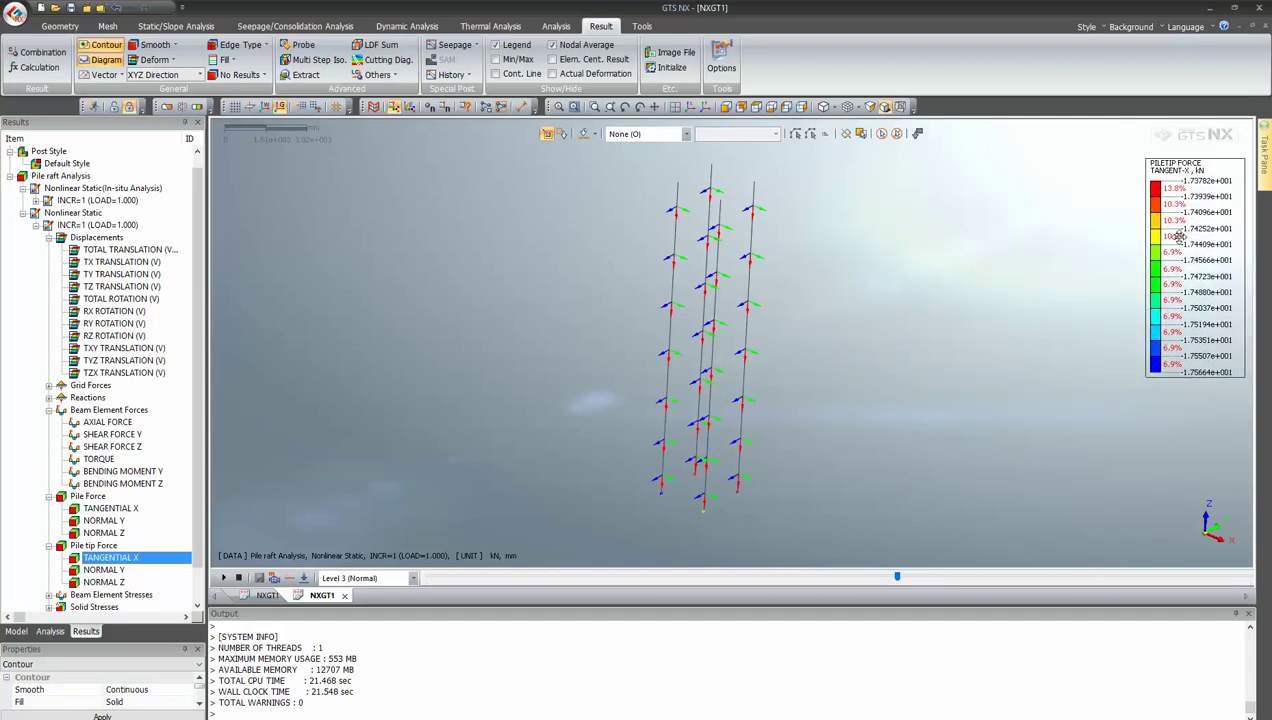
pyautogui.click(88, 582)
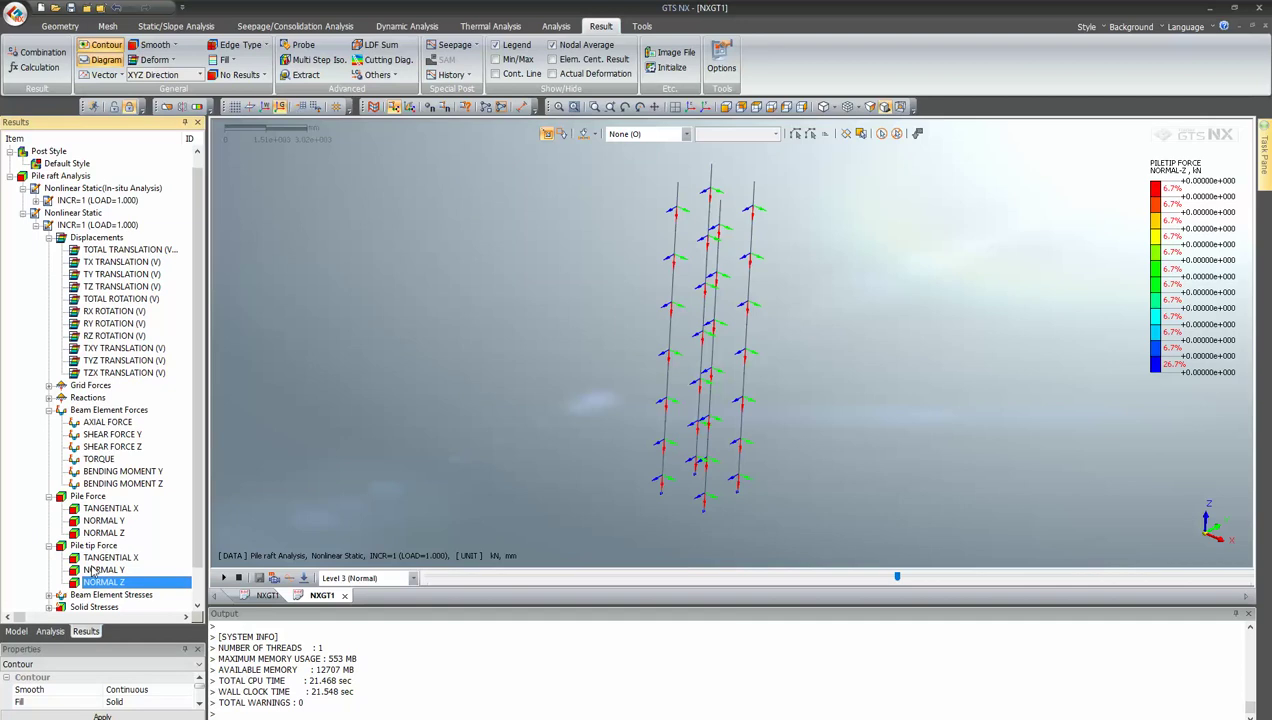
pyautogui.click(92, 570)
pyautogui.click(100, 559)
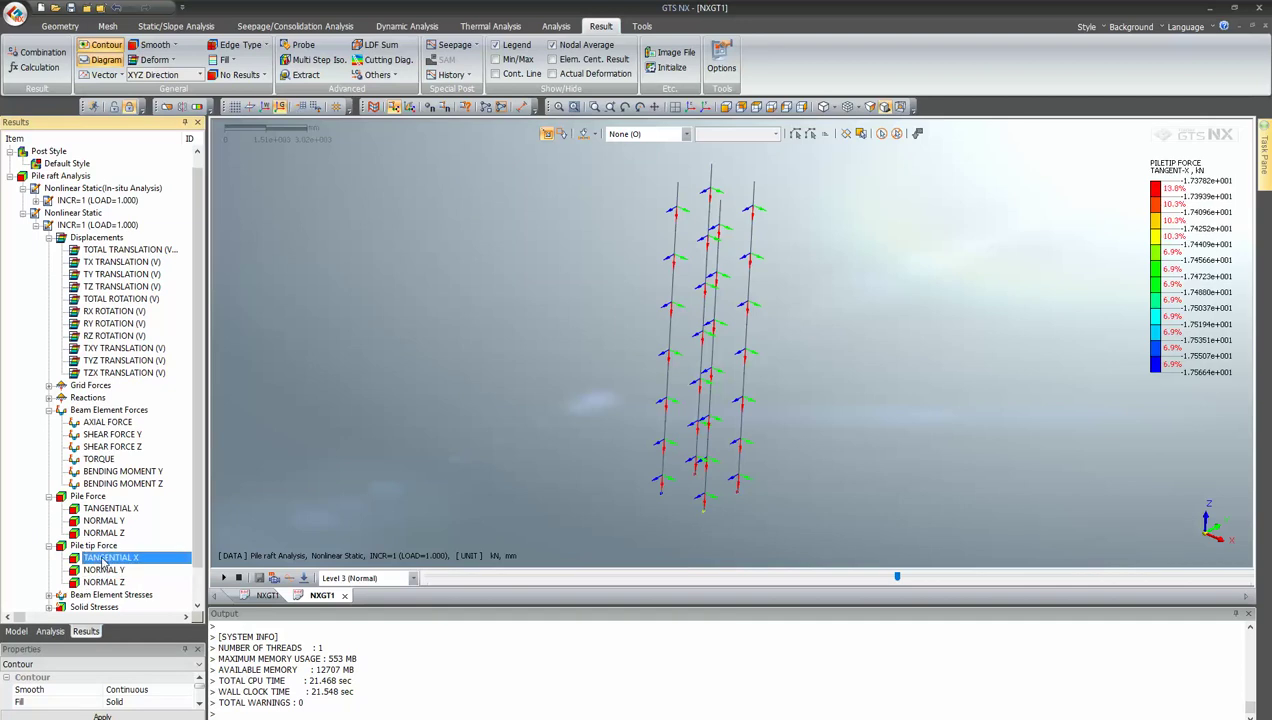
pyautogui.click(687, 106)
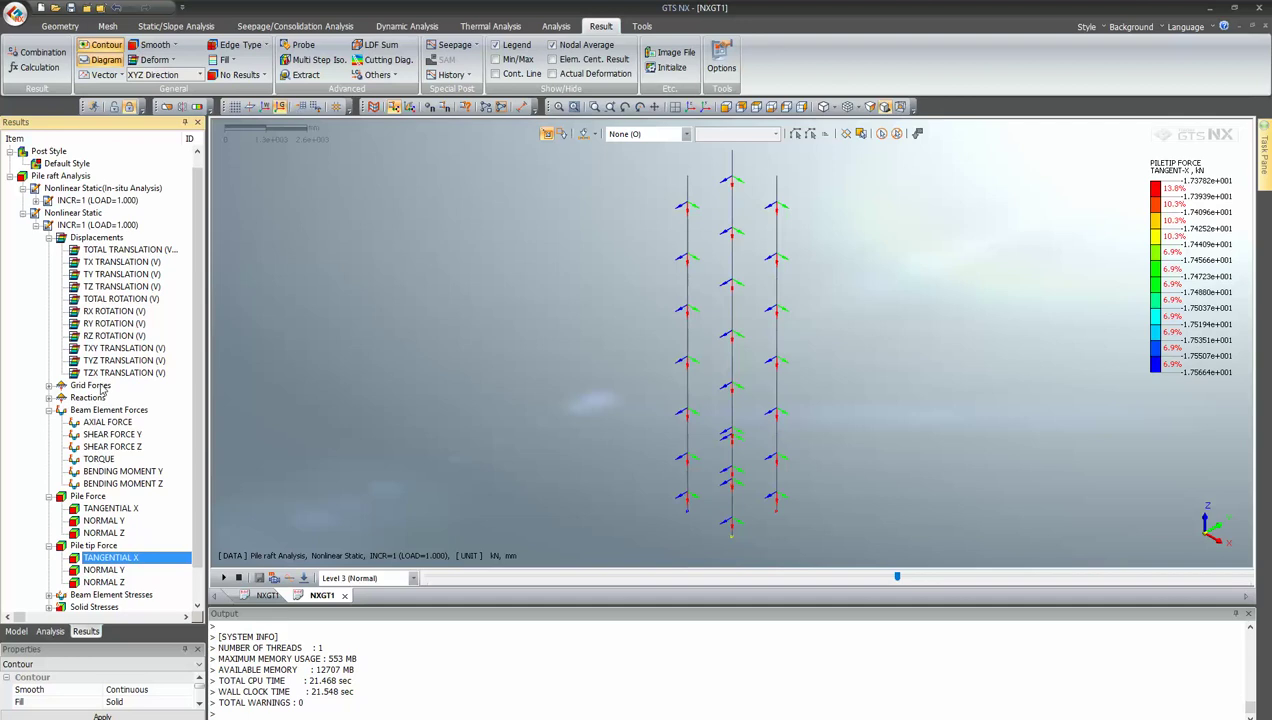
# - Display the S-Axial diagram from the beam element stresses, and collapse the Beam Element Stresses results
pyautogui.scroll(-1, 100, 390)
pyautogui.scroll(-3, 47, 566)
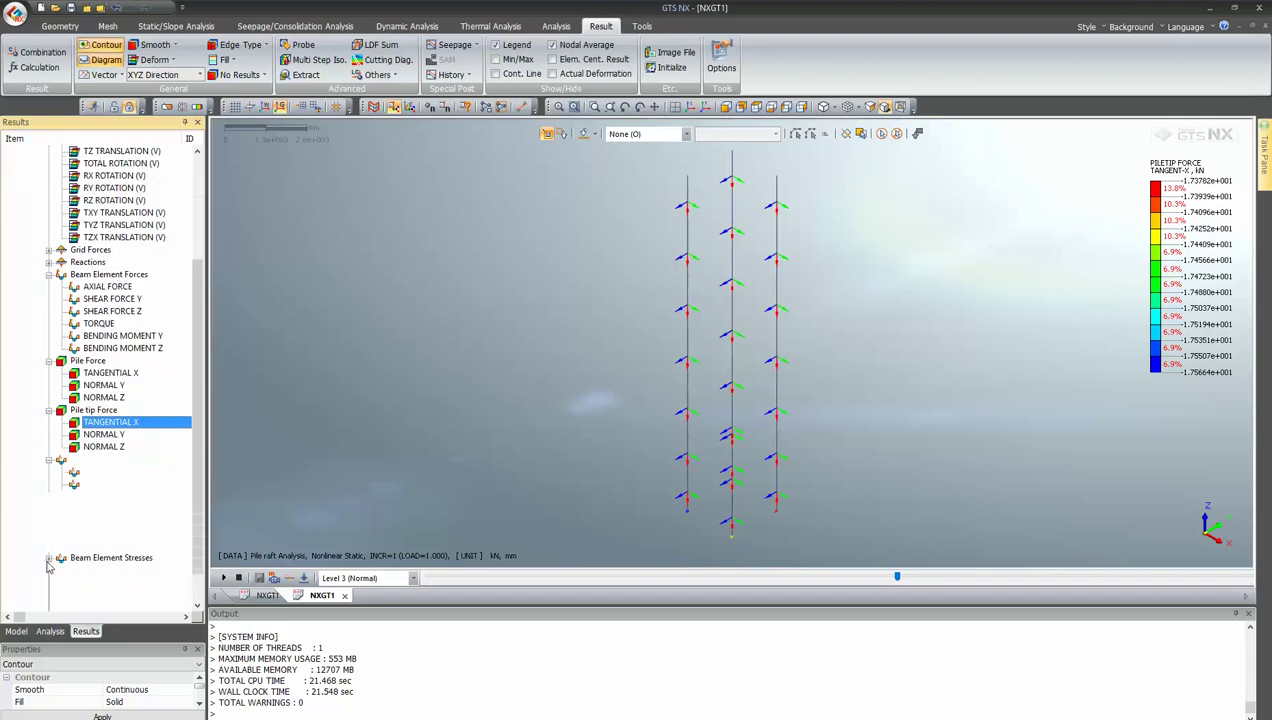
pyautogui.click(106, 471)
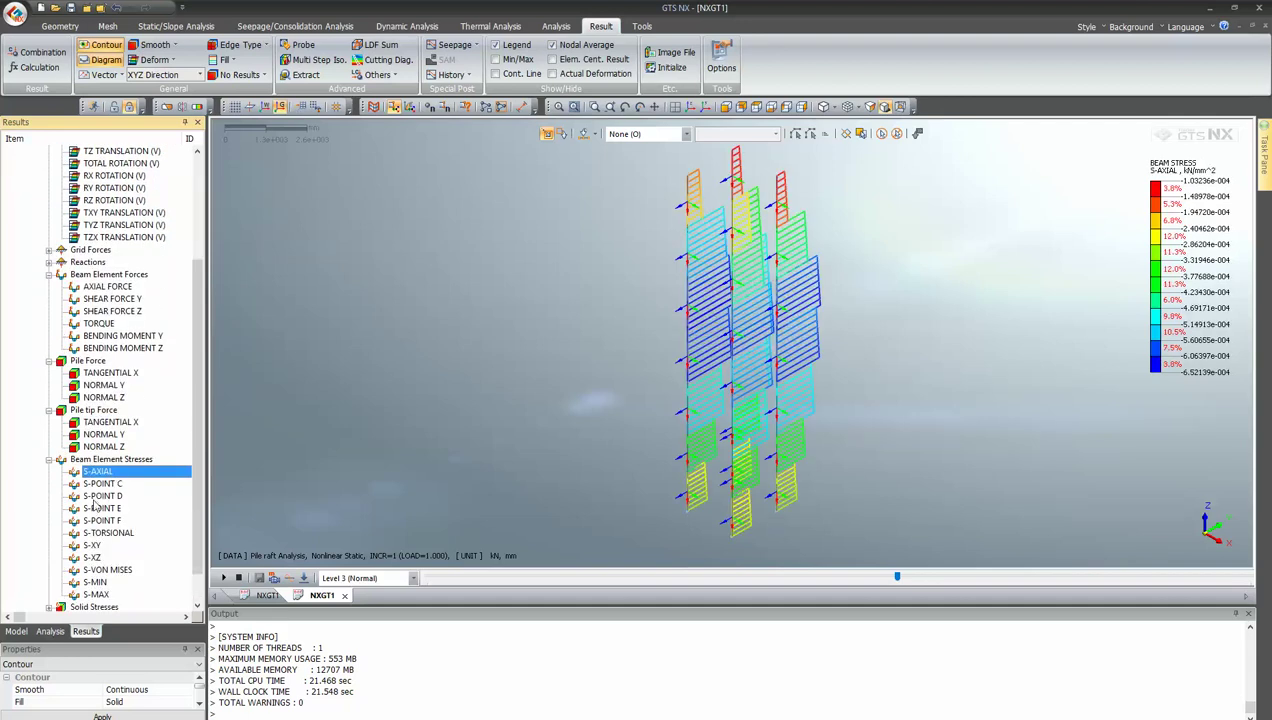
pyautogui.doubleClick(62, 460)
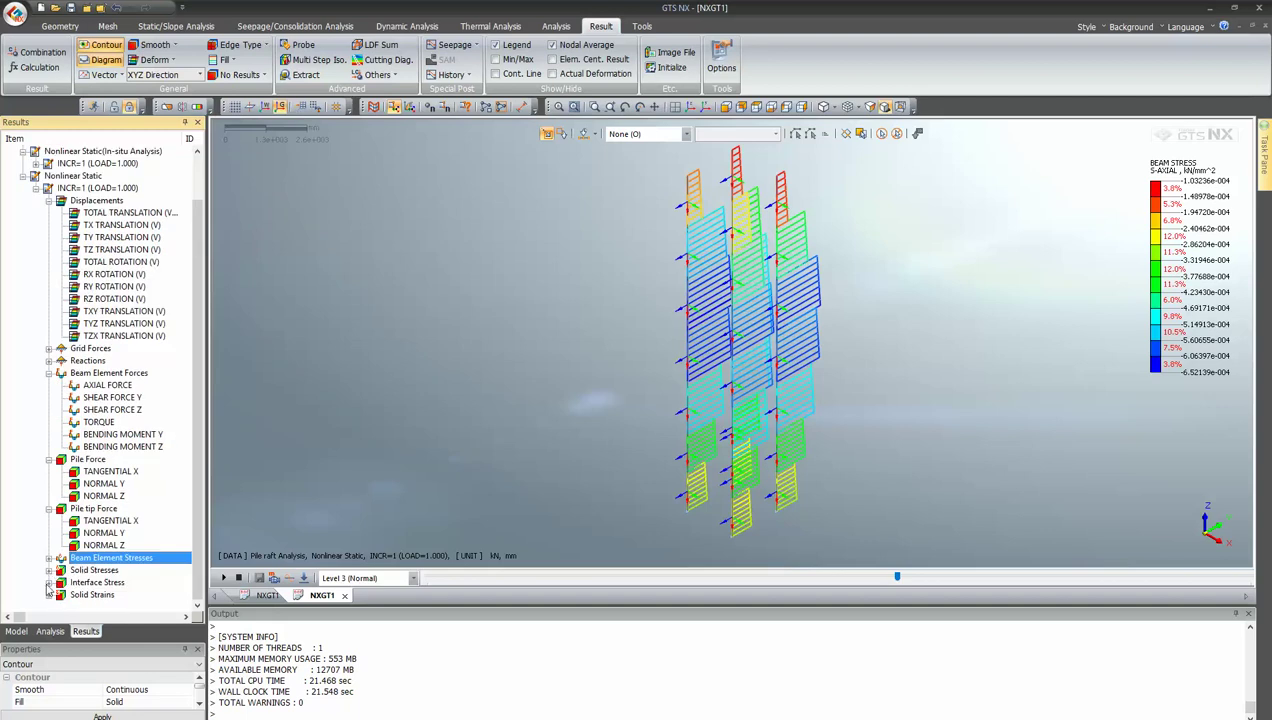
# - Expand the Interface Stress results and hide all mesh sets except Raft-Soil Interface
pyautogui.click(48, 584)
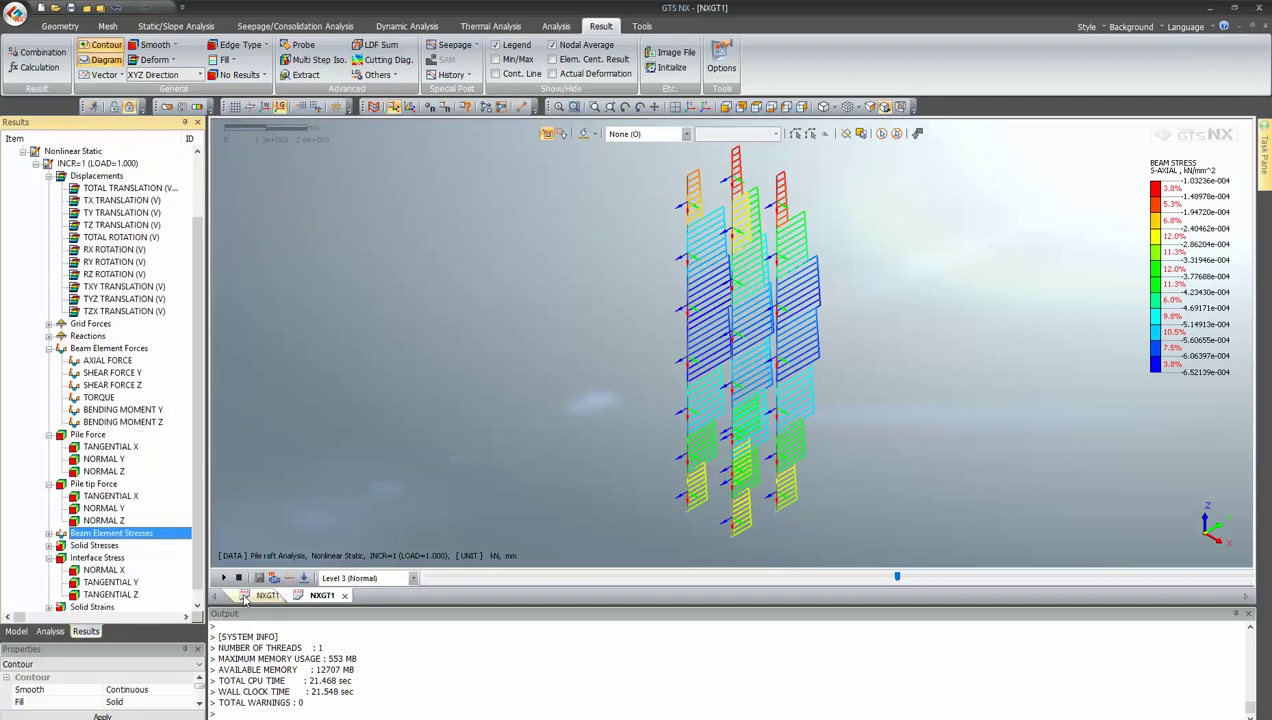
pyautogui.click(16, 631)
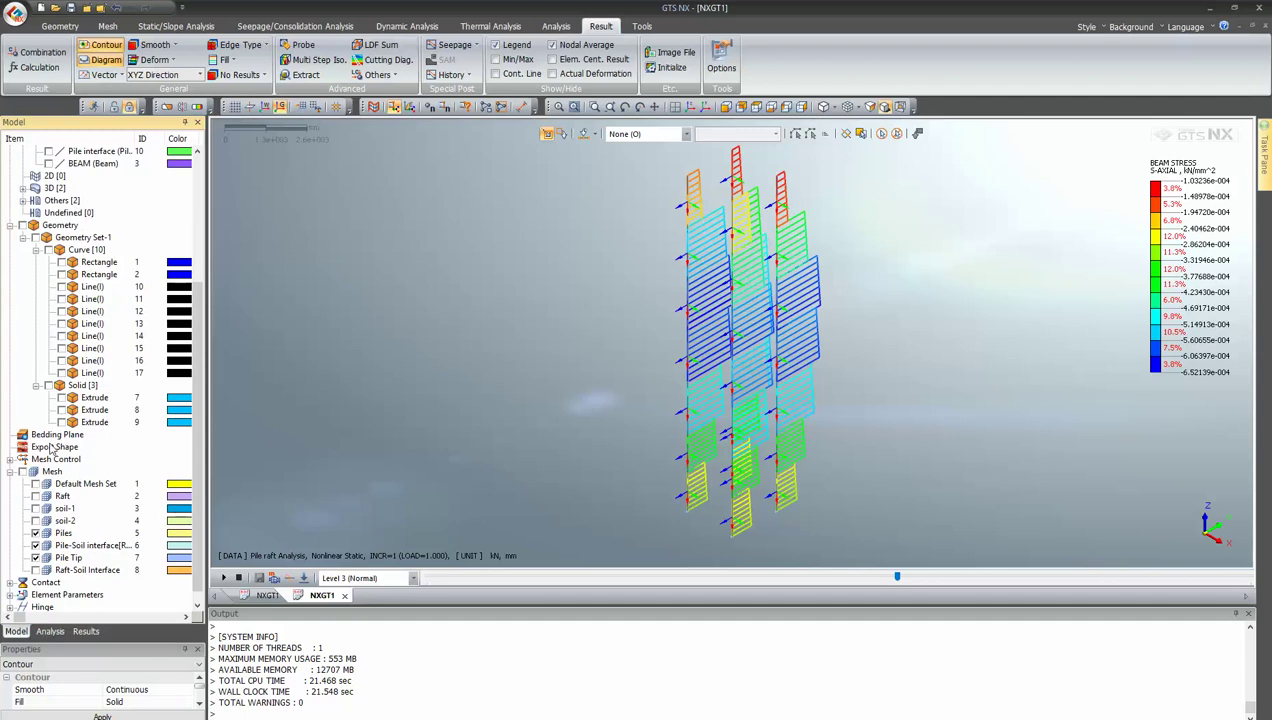
pyautogui.click(22, 472)
pyautogui.click(22, 472)
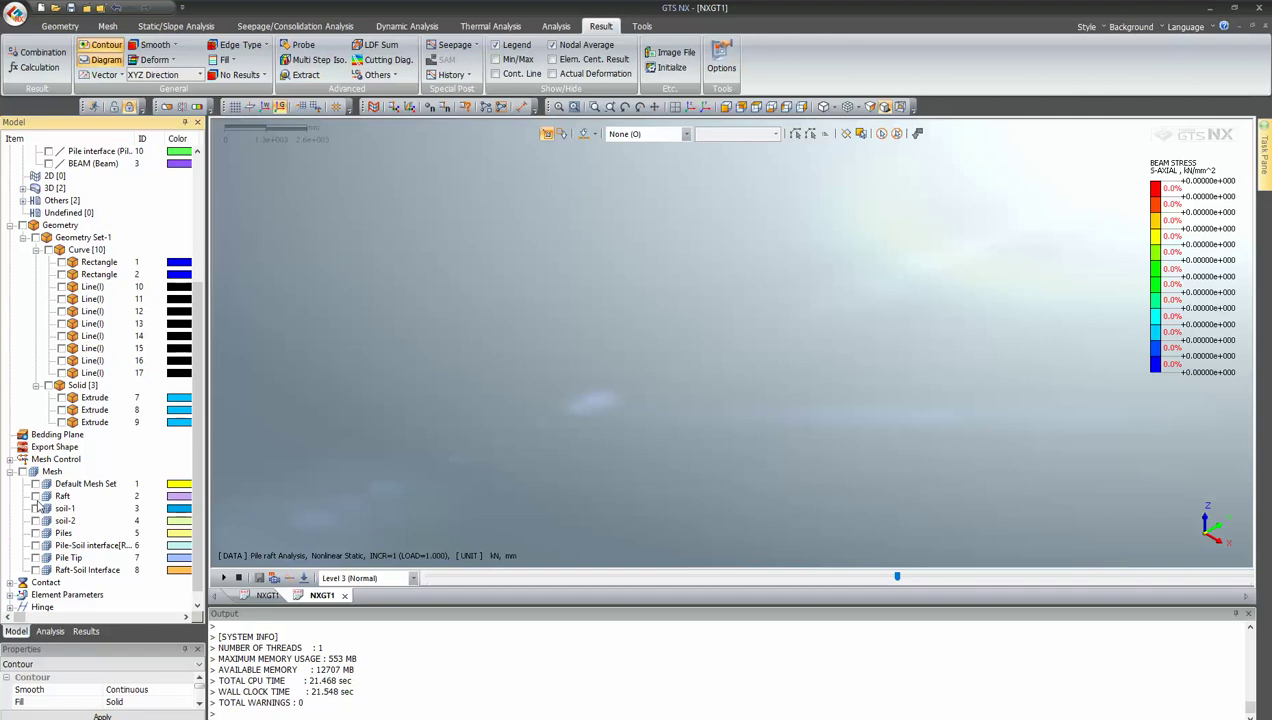
pyautogui.click(36, 496)
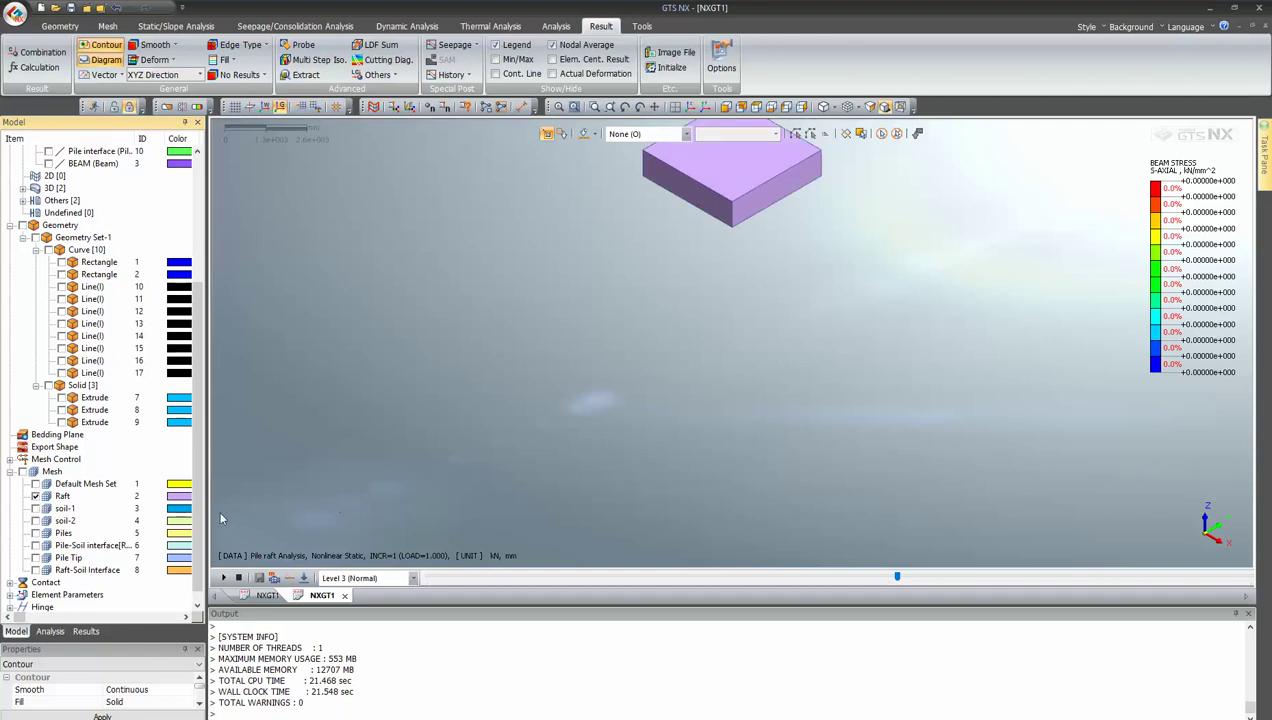
pyautogui.click(36, 496)
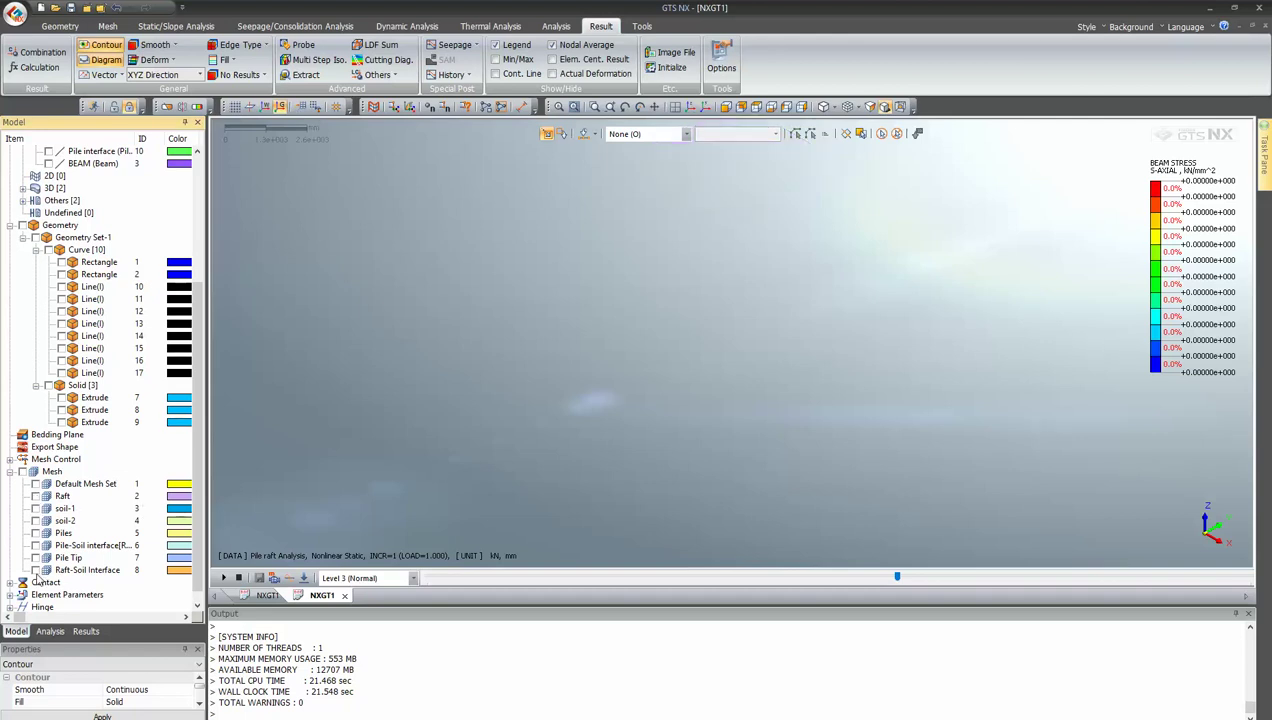
pyautogui.click(36, 570)
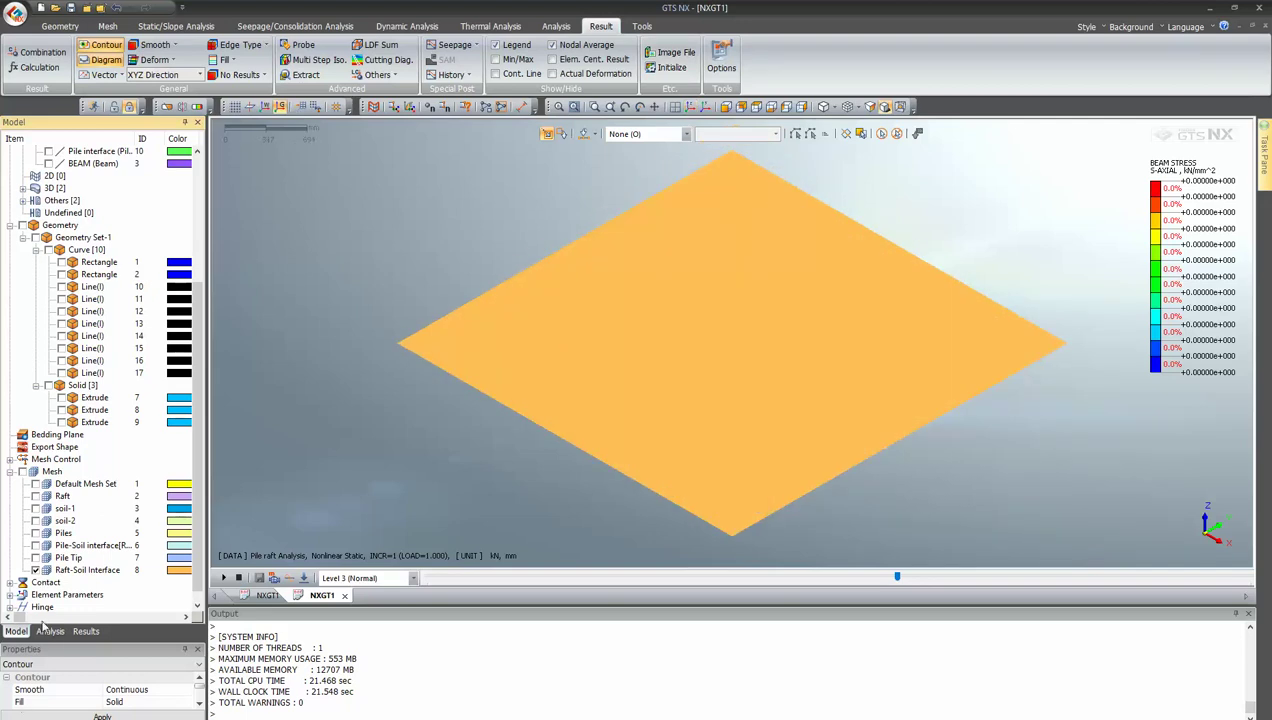
# - Display the Normal X, Tangential Y and Tangential Z interface stress contours in turn, then examine Normal X from several angles
pyautogui.click(86, 631)
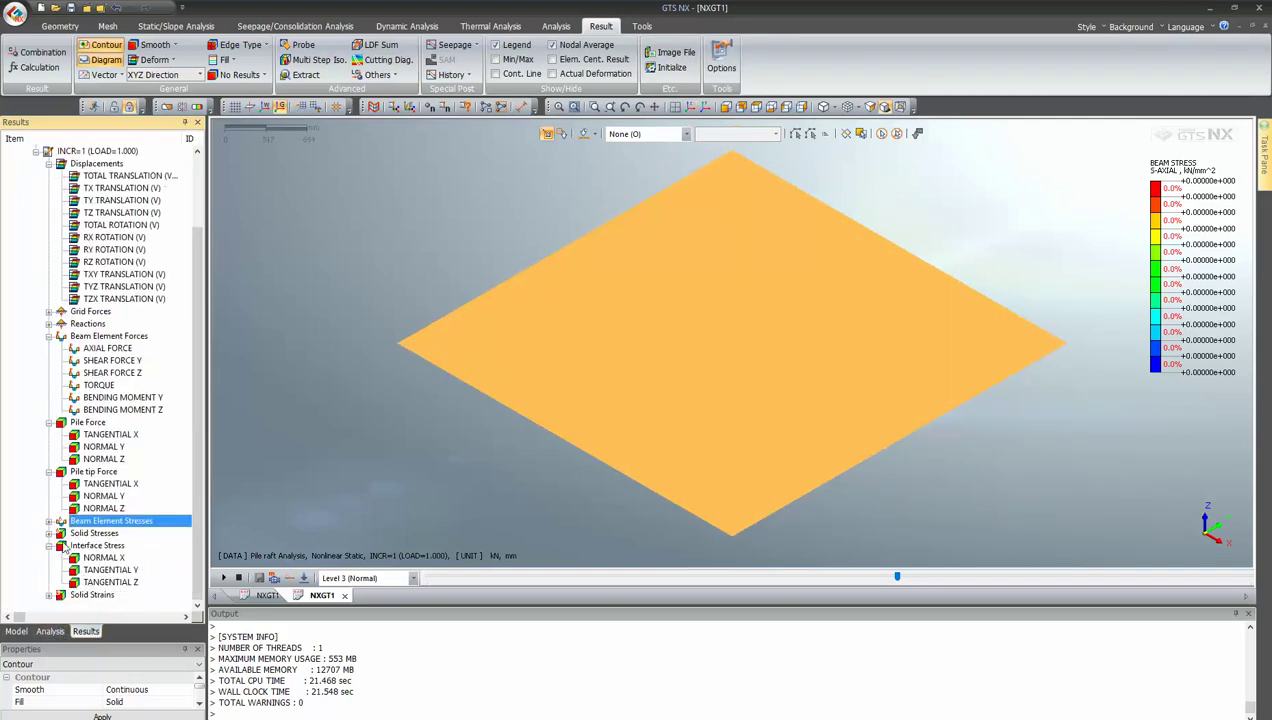
pyautogui.click(102, 557)
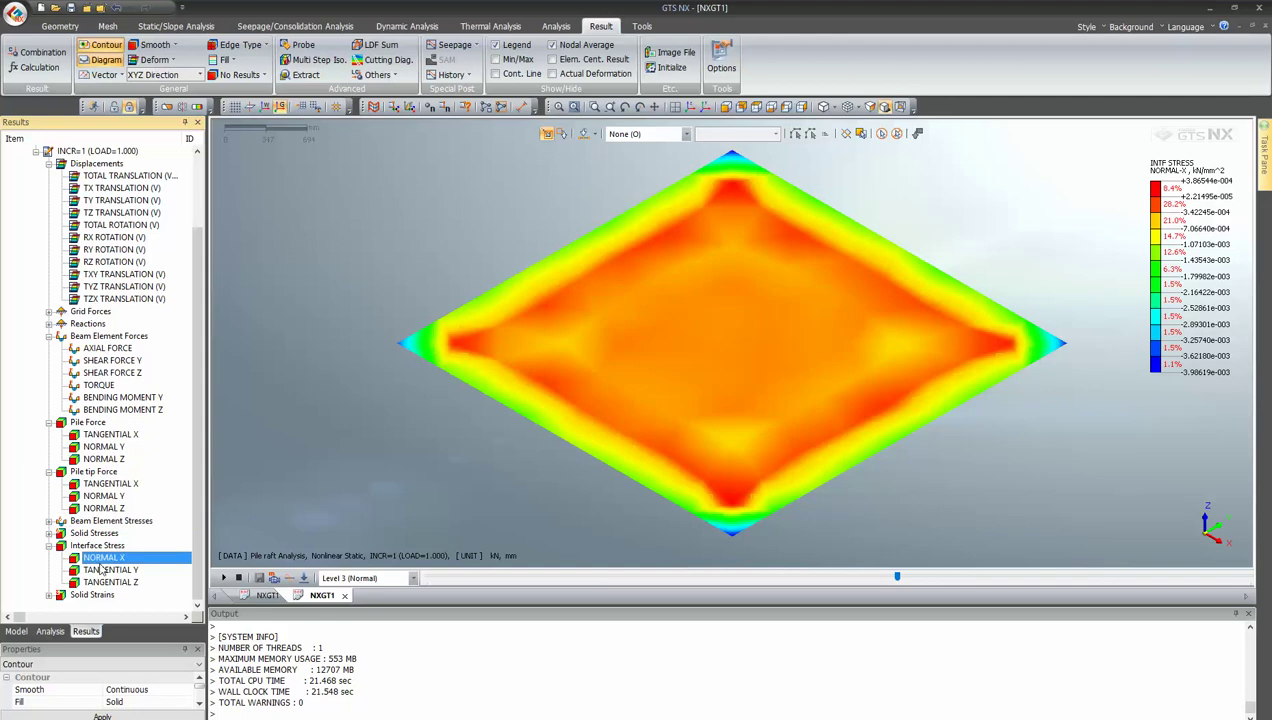
pyautogui.click(100, 569)
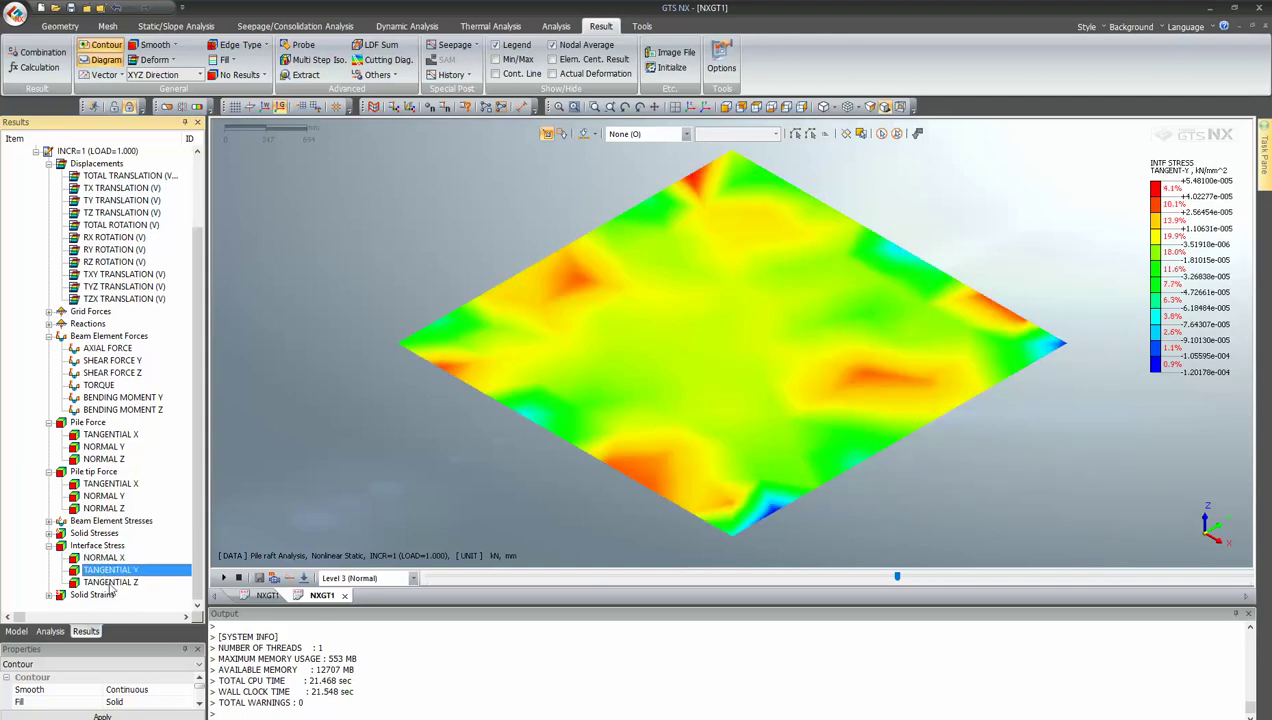
pyautogui.click(112, 583)
pyautogui.click(106, 557)
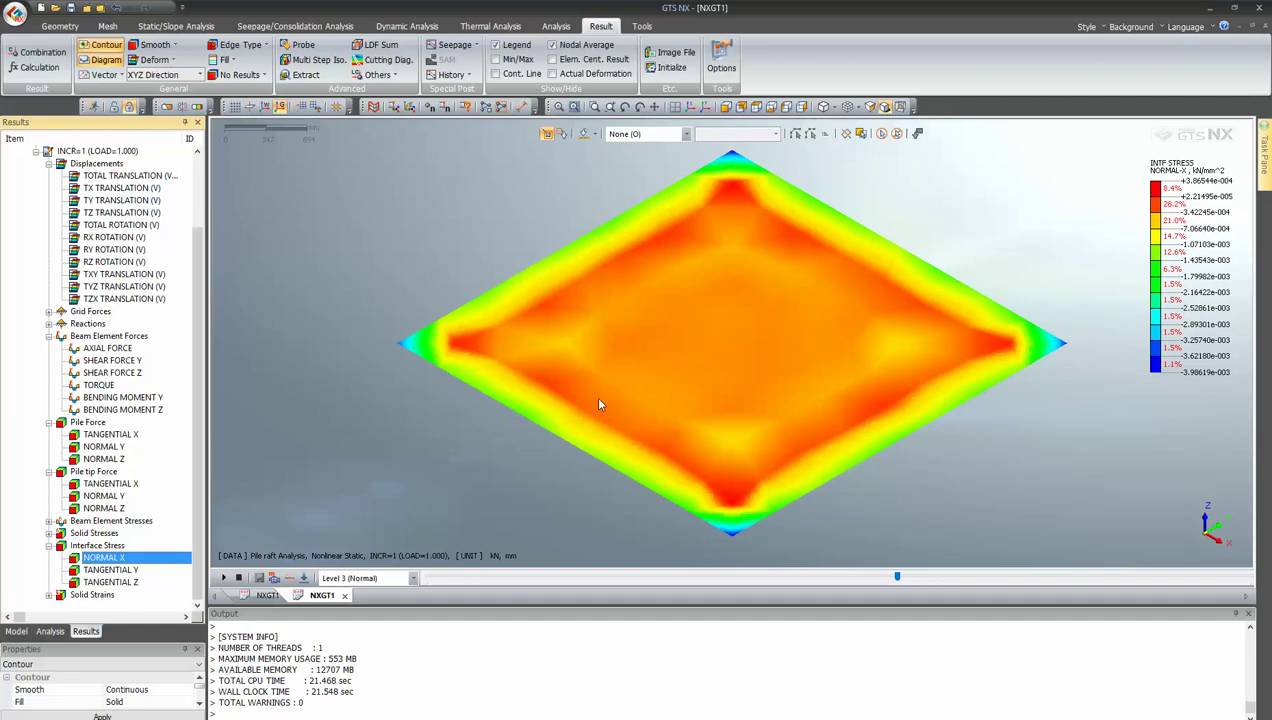
pyautogui.moveTo(533, 447); pyautogui.dragTo(554, 466, button='middle')
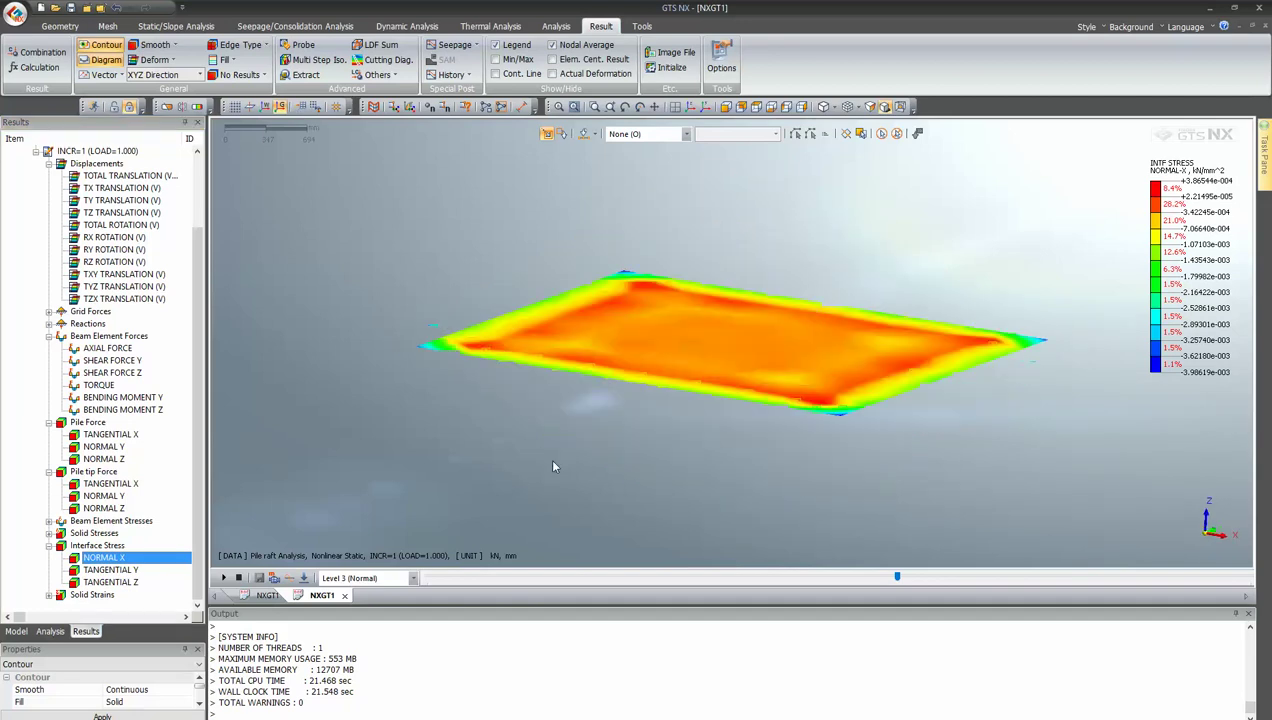
pyautogui.moveTo(750, 304); pyautogui.dragTo(690, 324, button='middle')
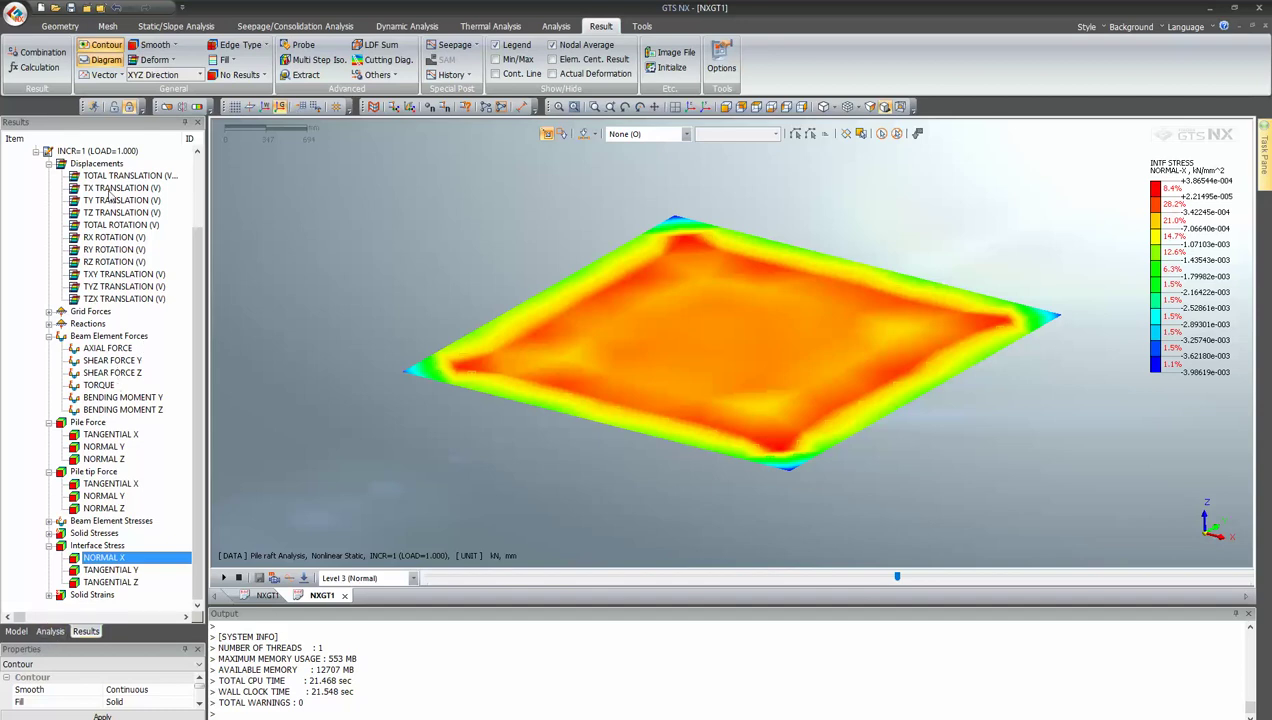
# - Display the TZ Translation displacement contour on the raft-soil interface
pyautogui.click(88, 214)
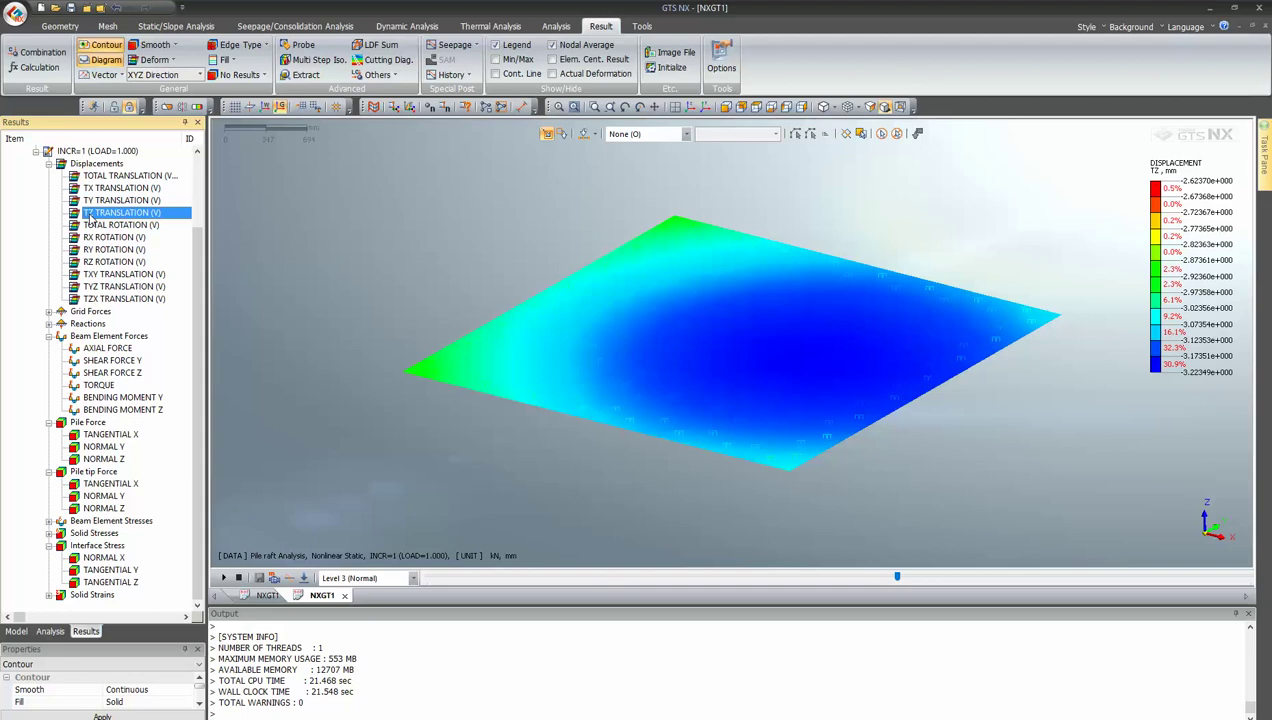
# - Display the TY Translation and TX Translation displacement contours on the raft-soil interface in turn
pyautogui.click(96, 201)
pyautogui.click(100, 189)
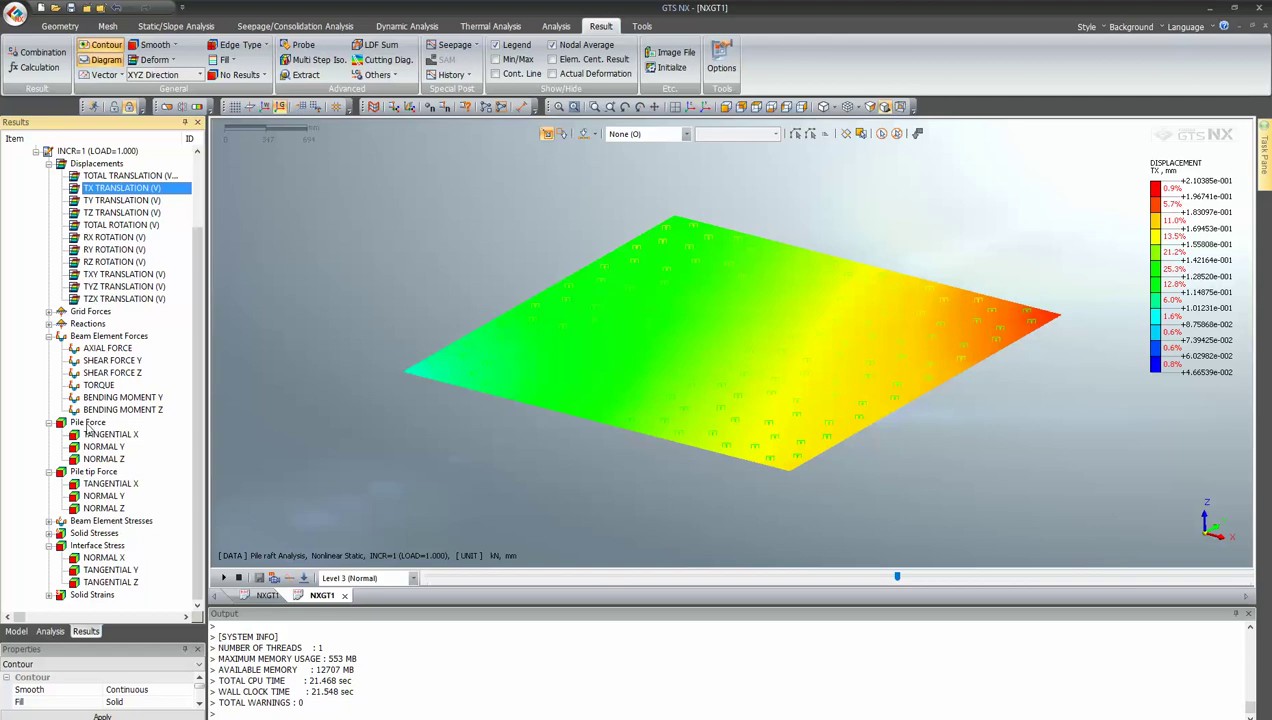
# - Collapse the Geometry and Work Plane branches of the model tree, show all mesh sets, and display the whole model in isometric view
pyautogui.click(16, 634)
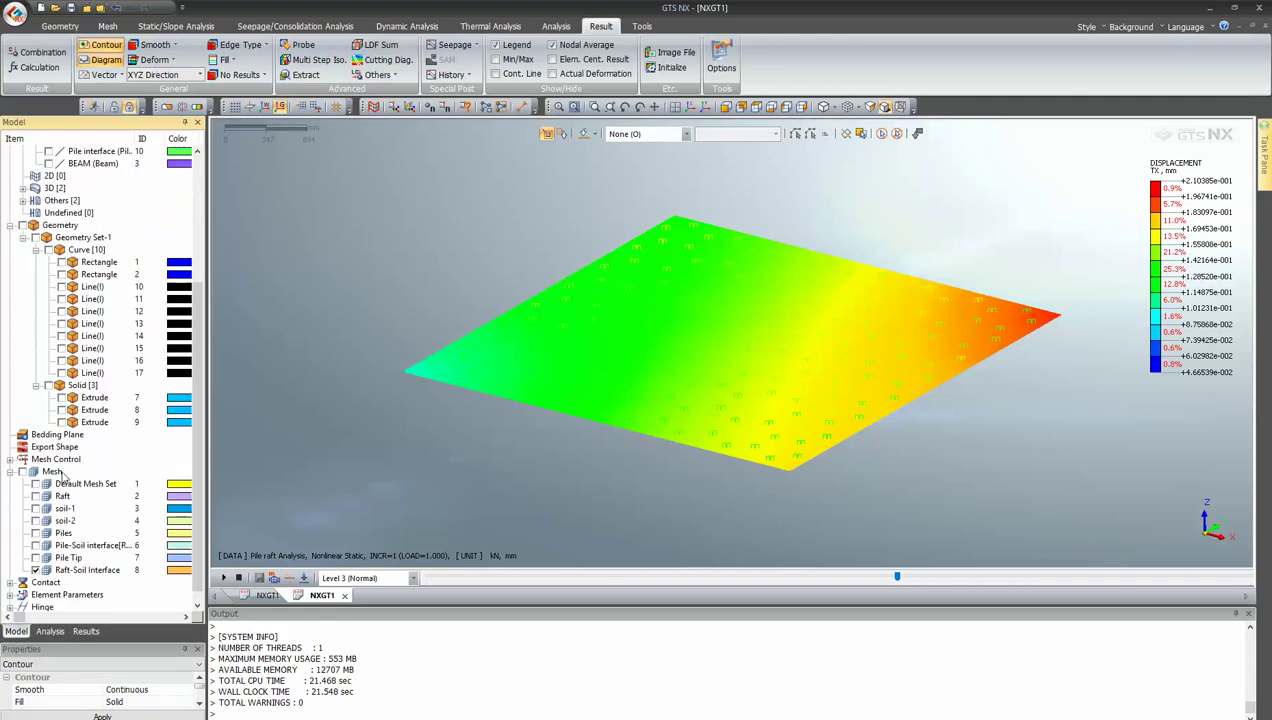
pyautogui.click(15, 227)
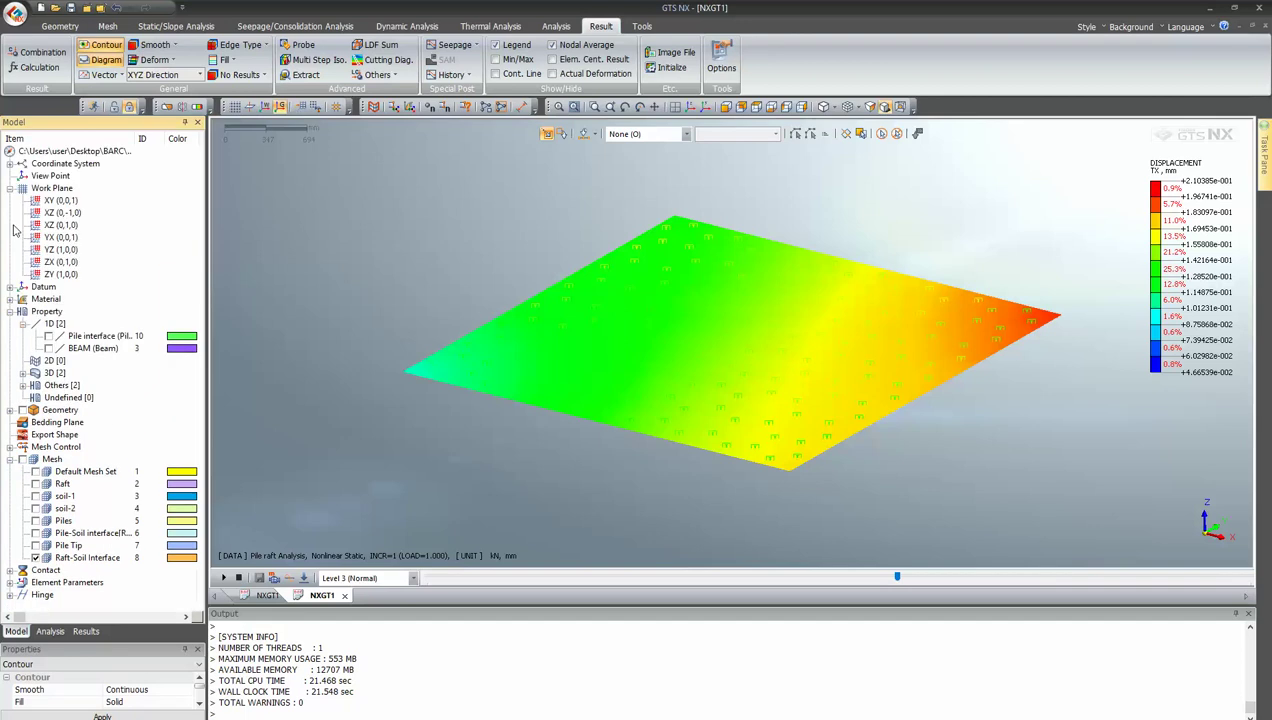
pyautogui.click(16, 190)
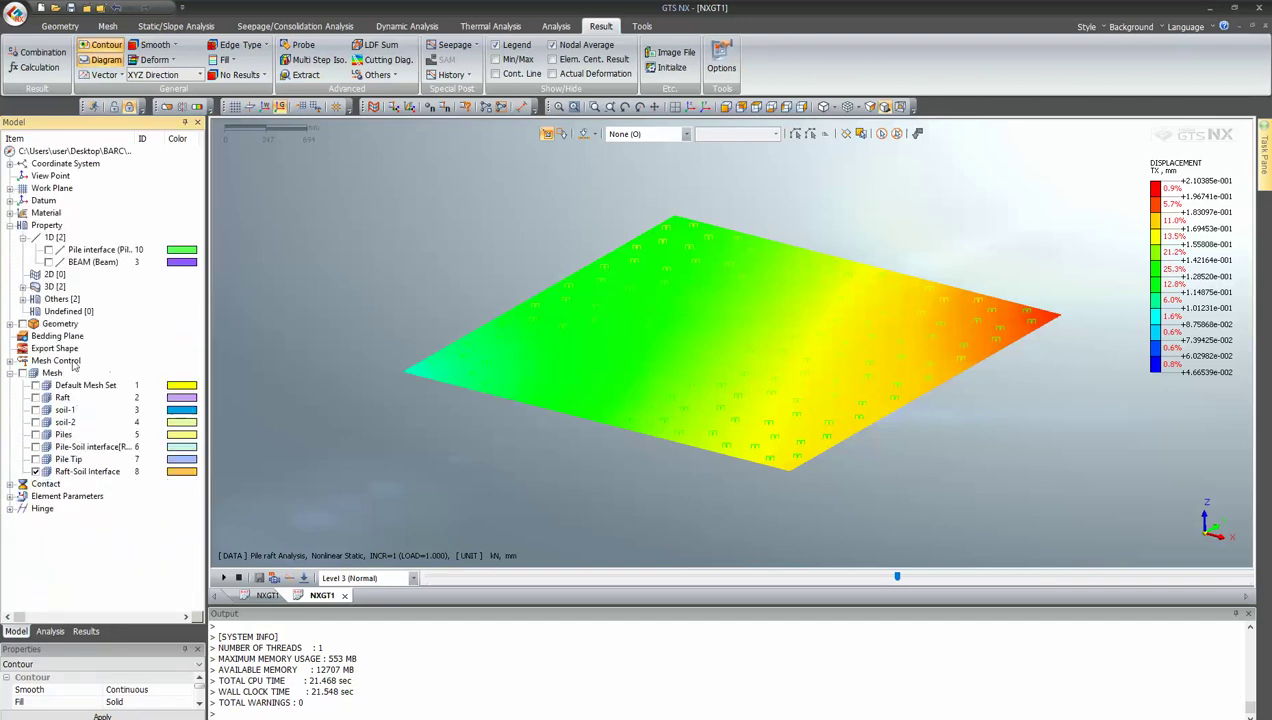
pyautogui.click(23, 373)
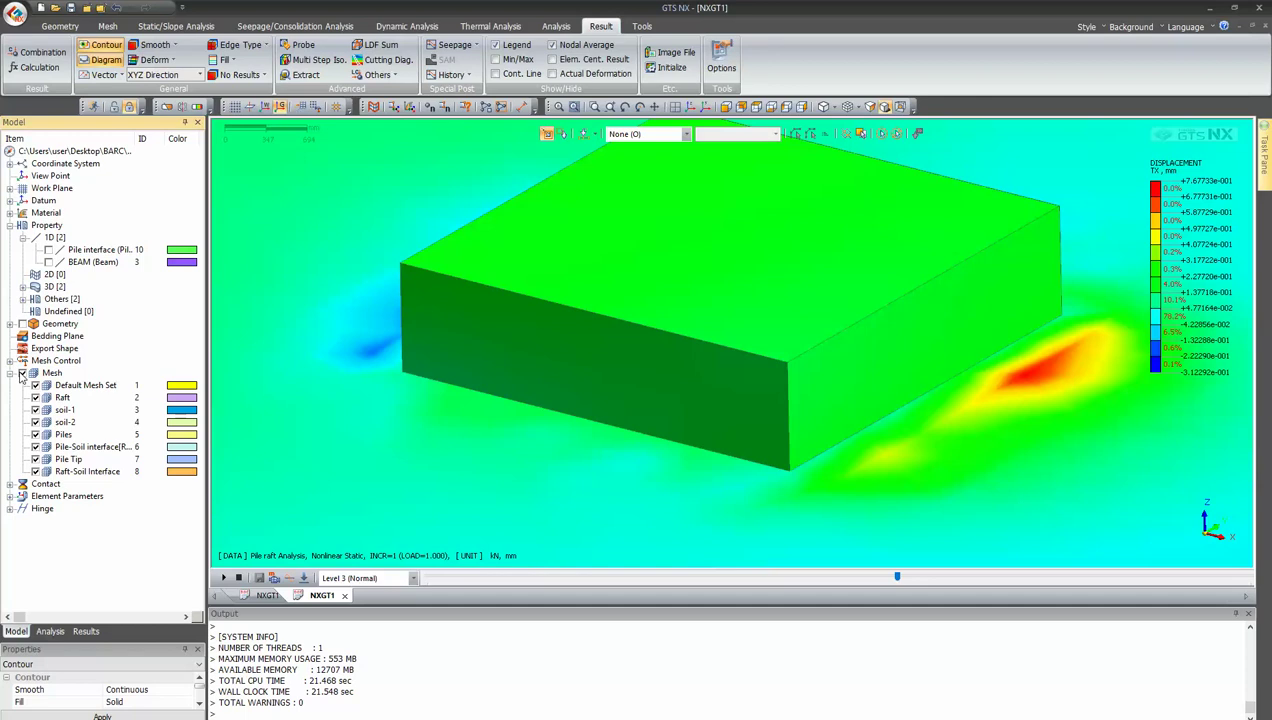
pyautogui.click(690, 107)
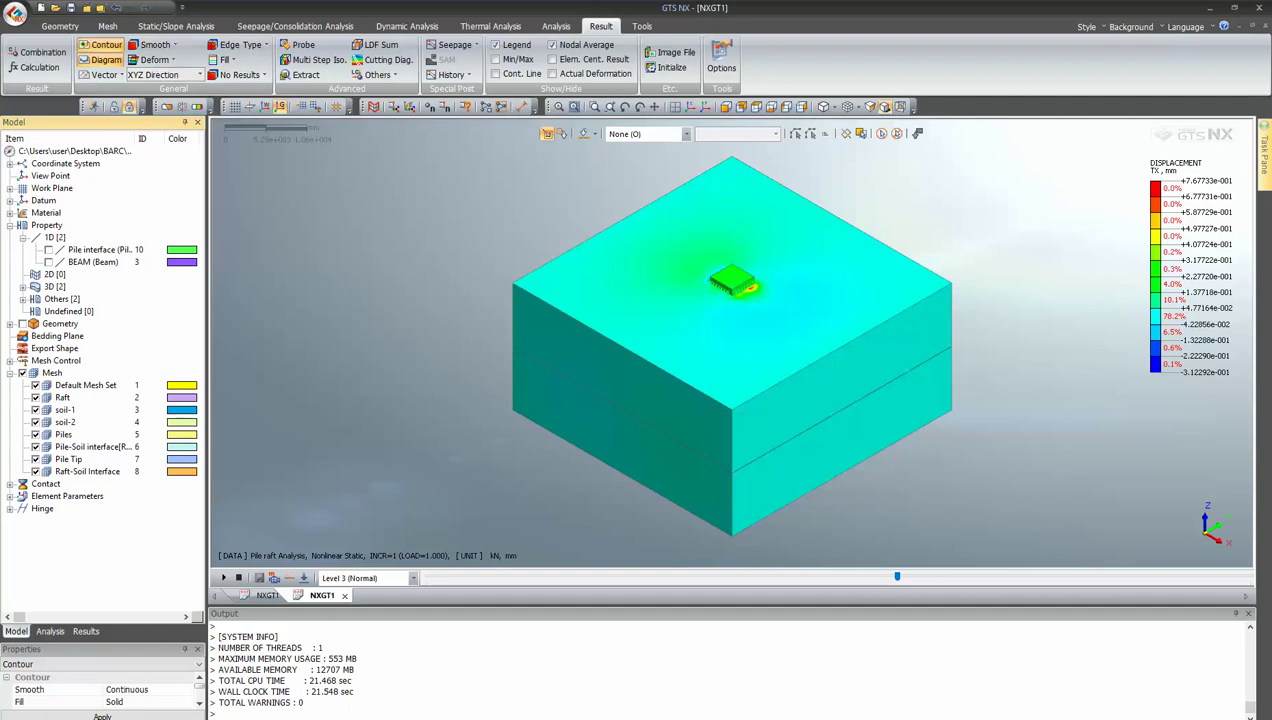
pyautogui.click(1258, 716)
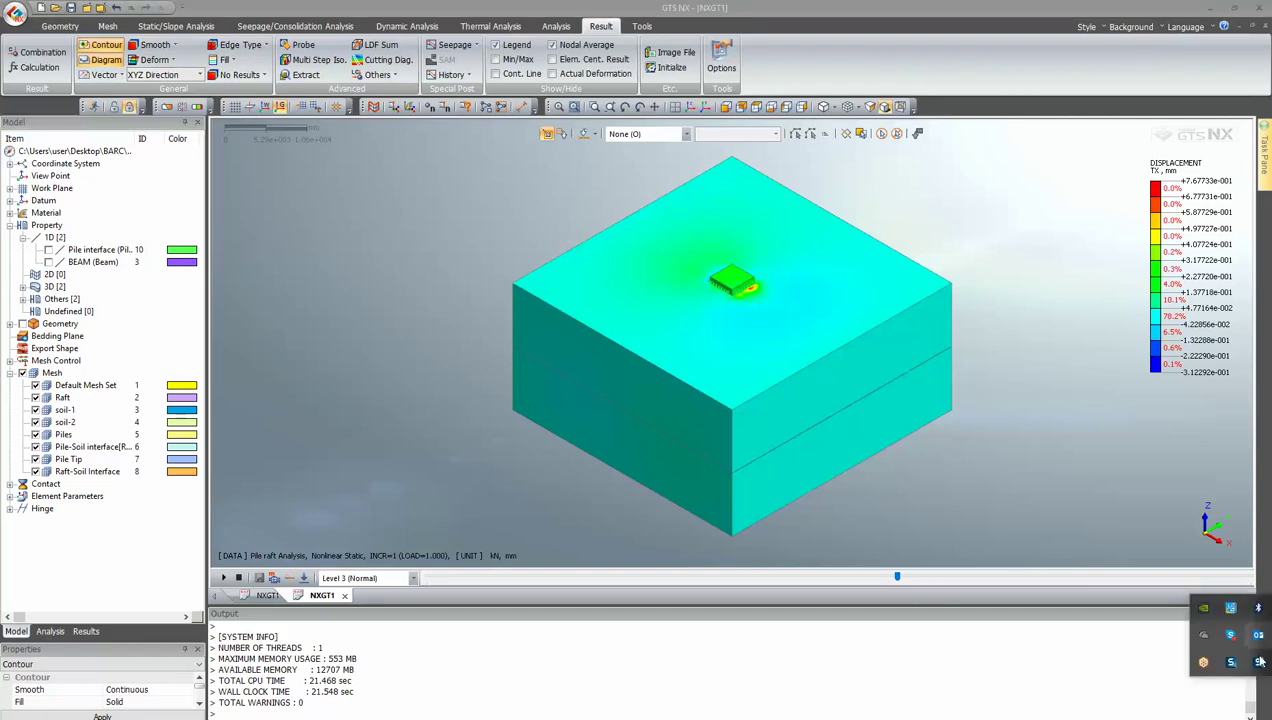